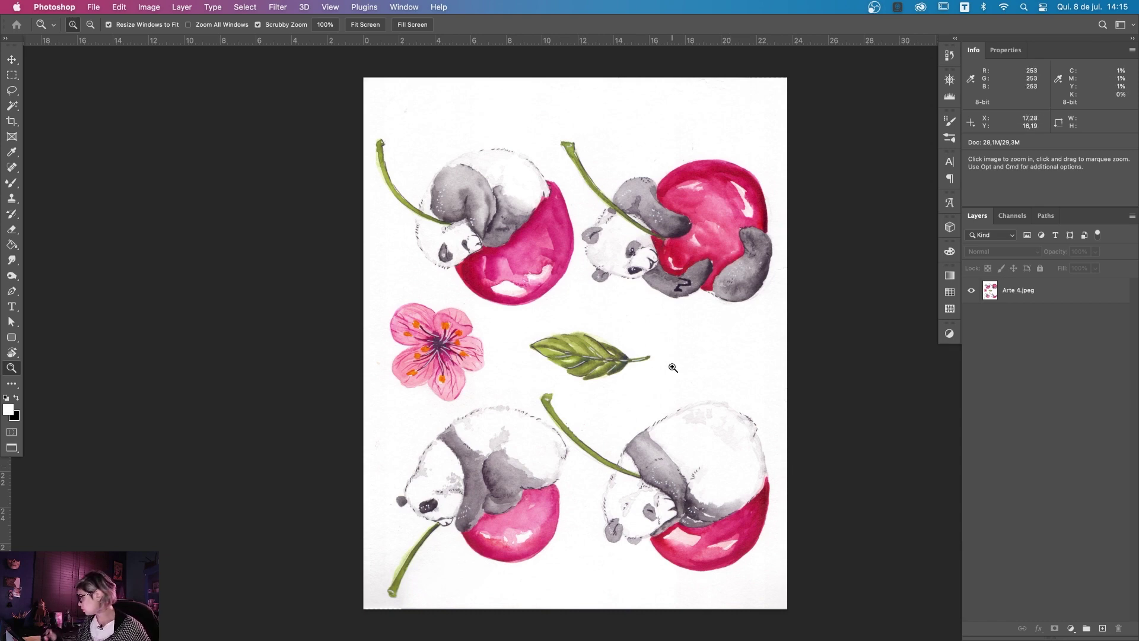
Step: Spot-heal the dark '2' mark and stray dot off the upper-right panda's paw
left_click(682, 285)
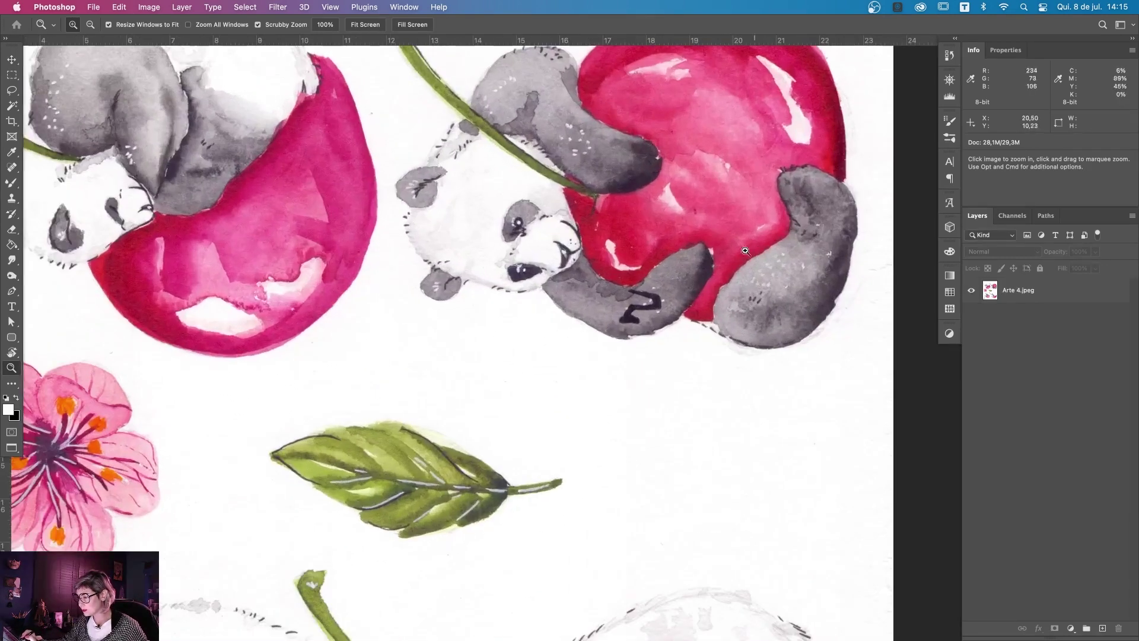
key("j")
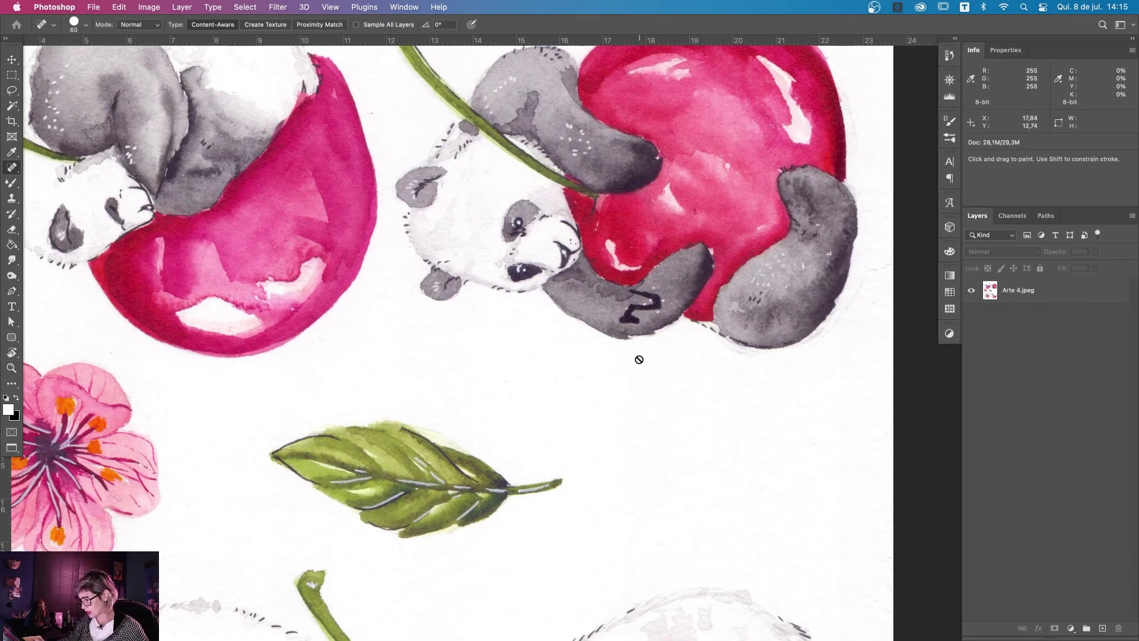
left_click_drag(630, 318, 641, 298)
left_click(633, 305)
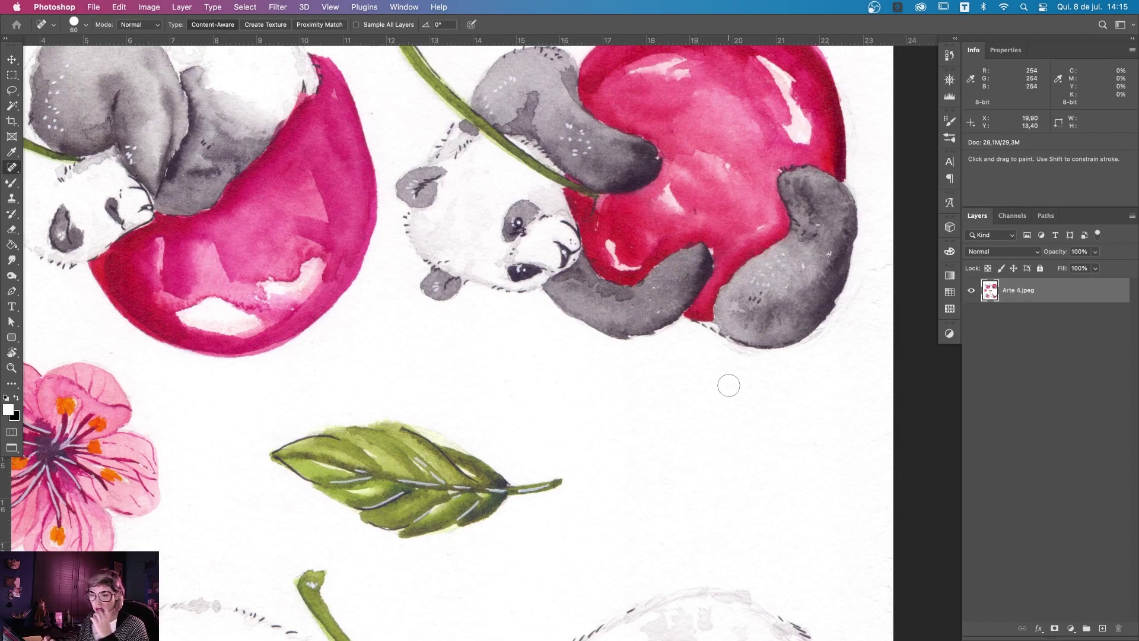
right_click(12, 168)
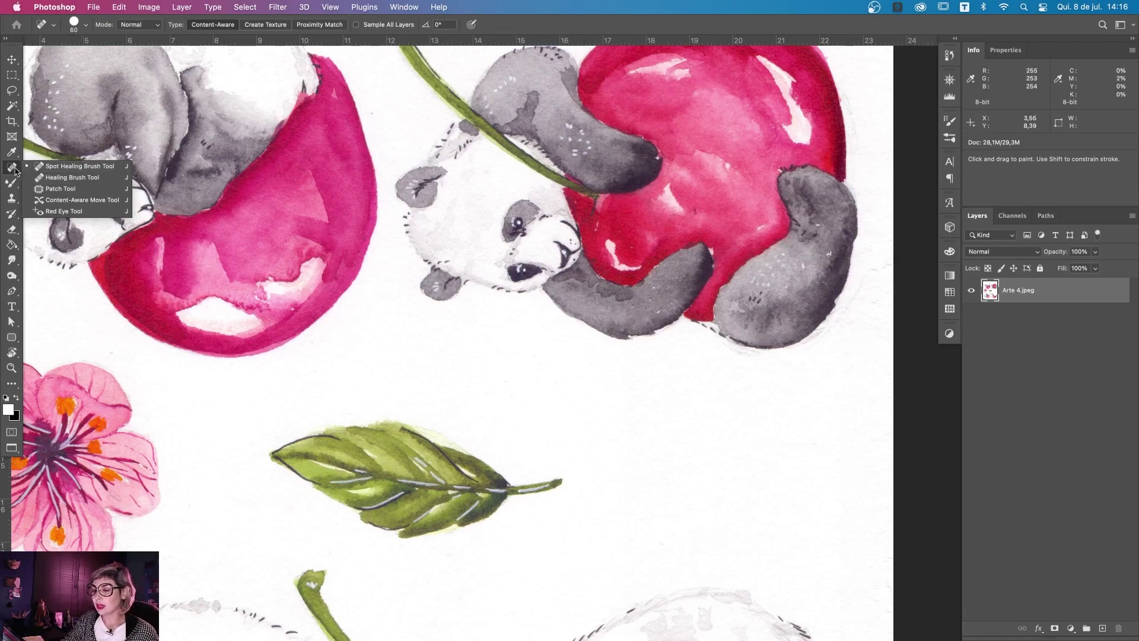
left_click(23, 167)
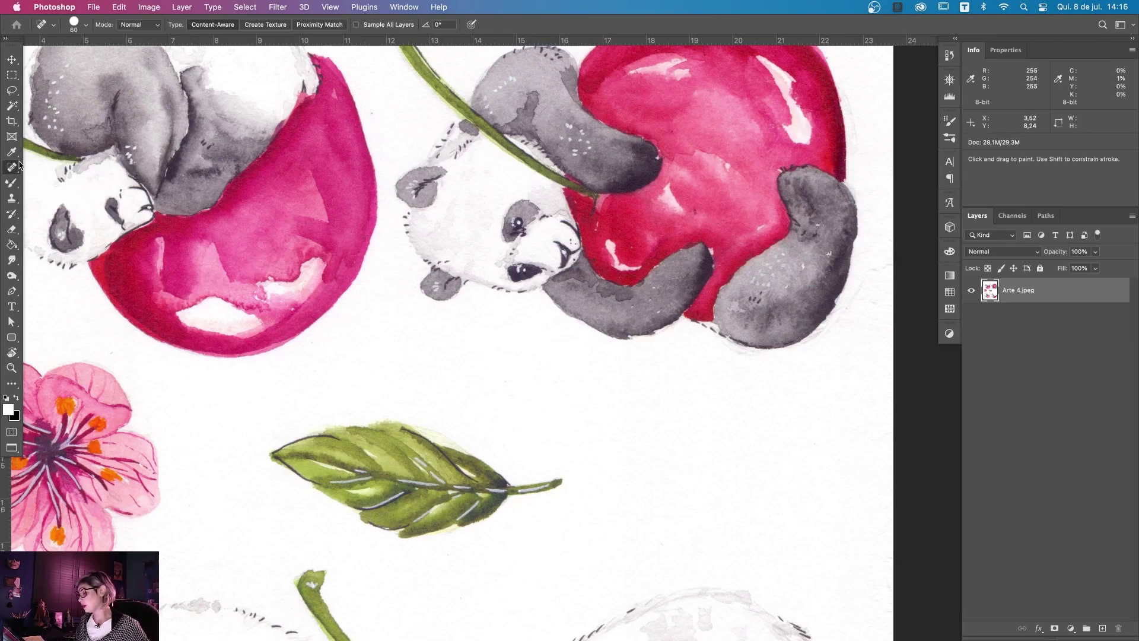
key("z")
left_click(741, 391, "alt")
left_click(749, 416, "alt")
scroll(755, 420, "down", 3)
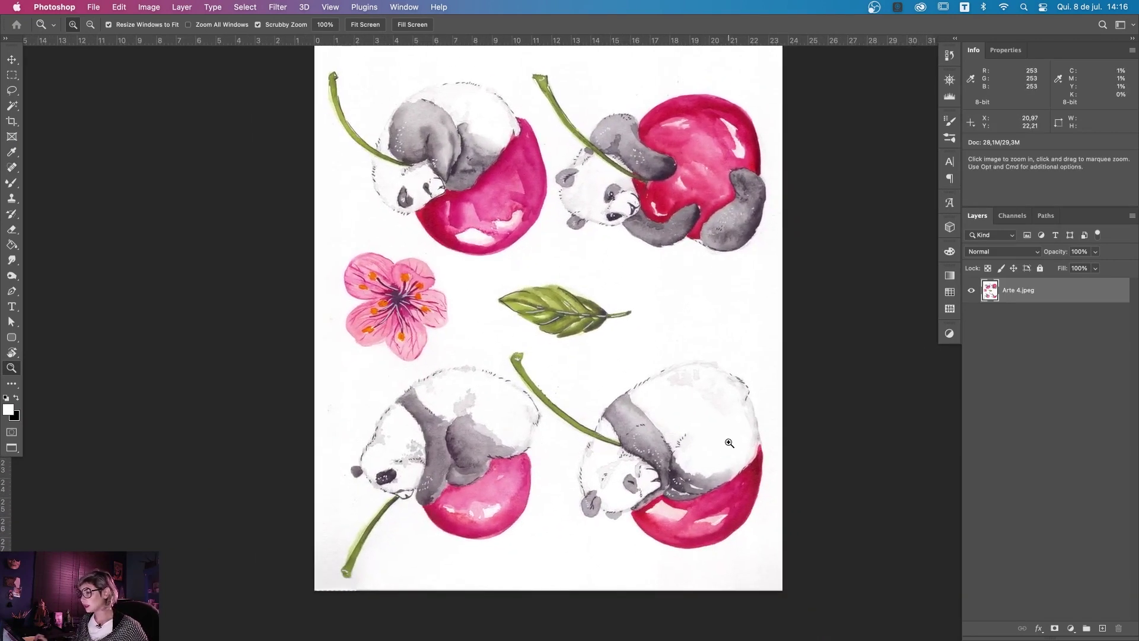
Step: Rotate the canvas 90° clockwise to landscape and centre it in the window
scroll(754, 445, "down", 2)
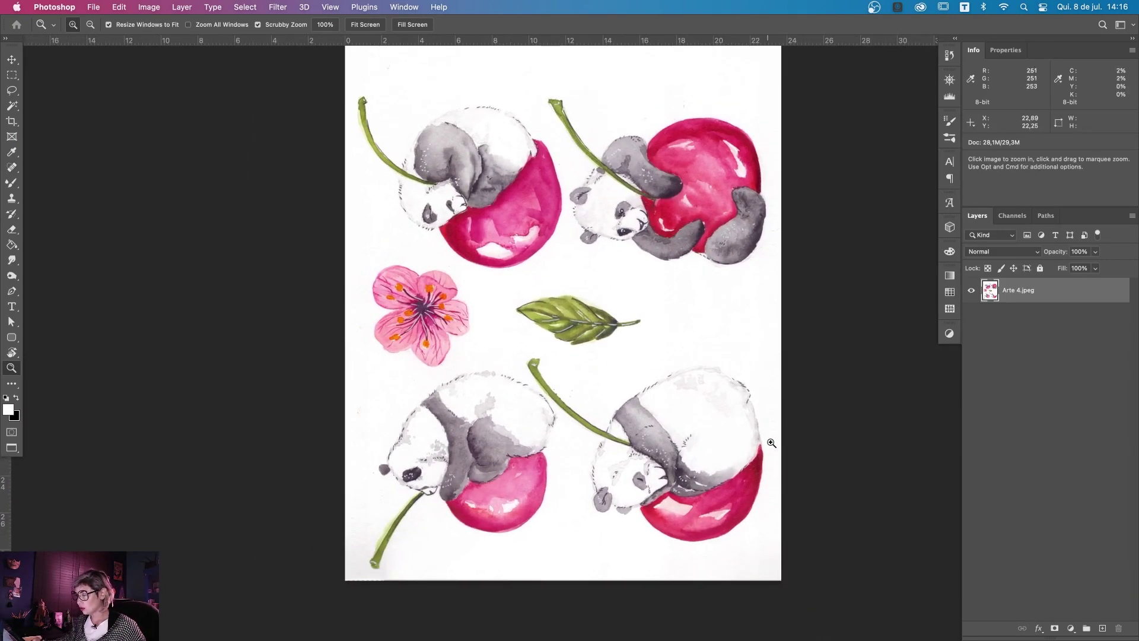
left_click_drag(758, 415, 745, 424)
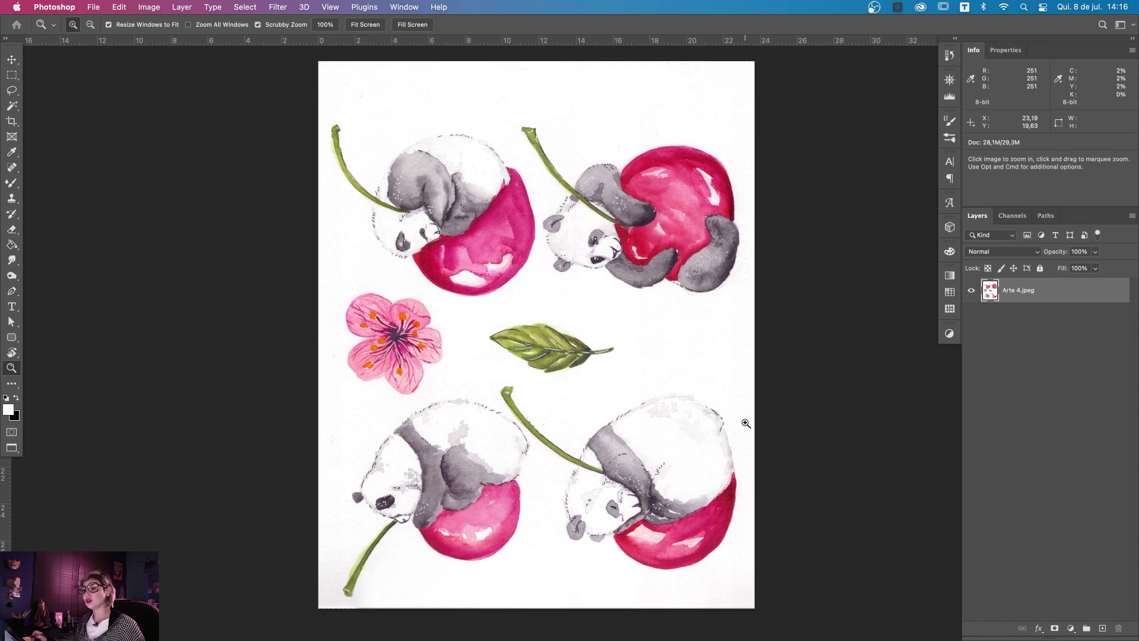
left_click(149, 7)
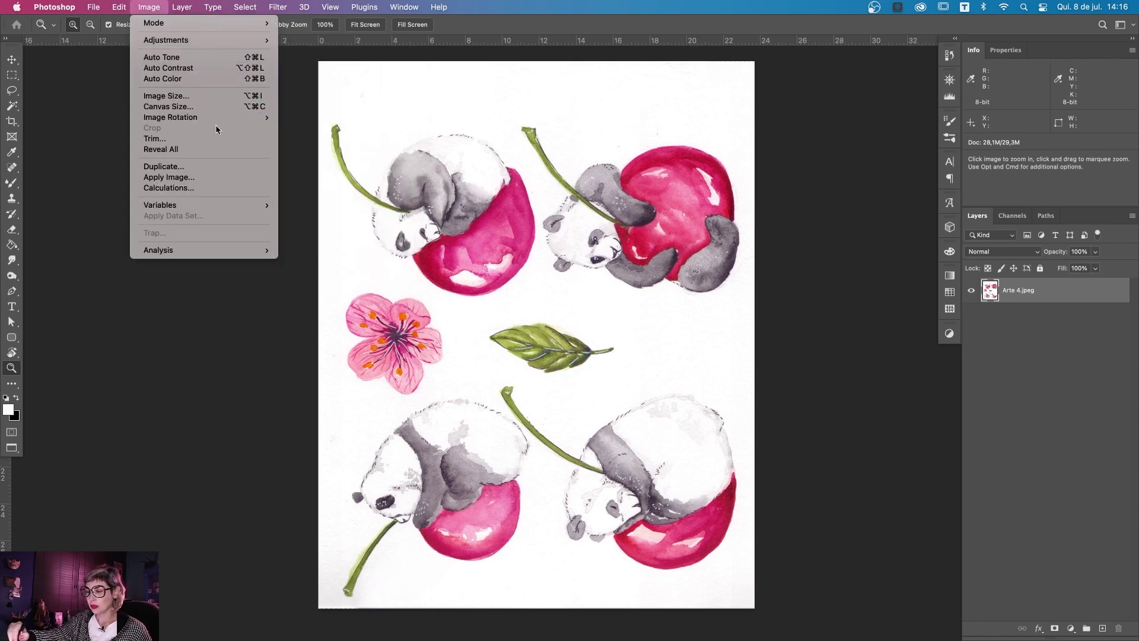
left_click(374, 128)
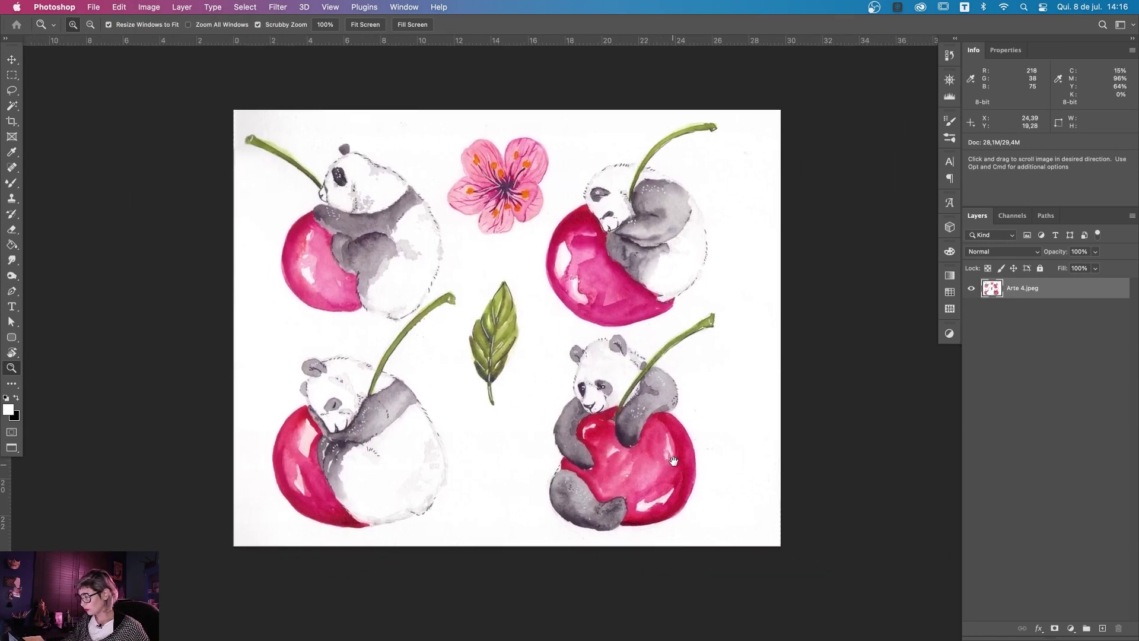
left_click_drag(728, 436, 745, 442)
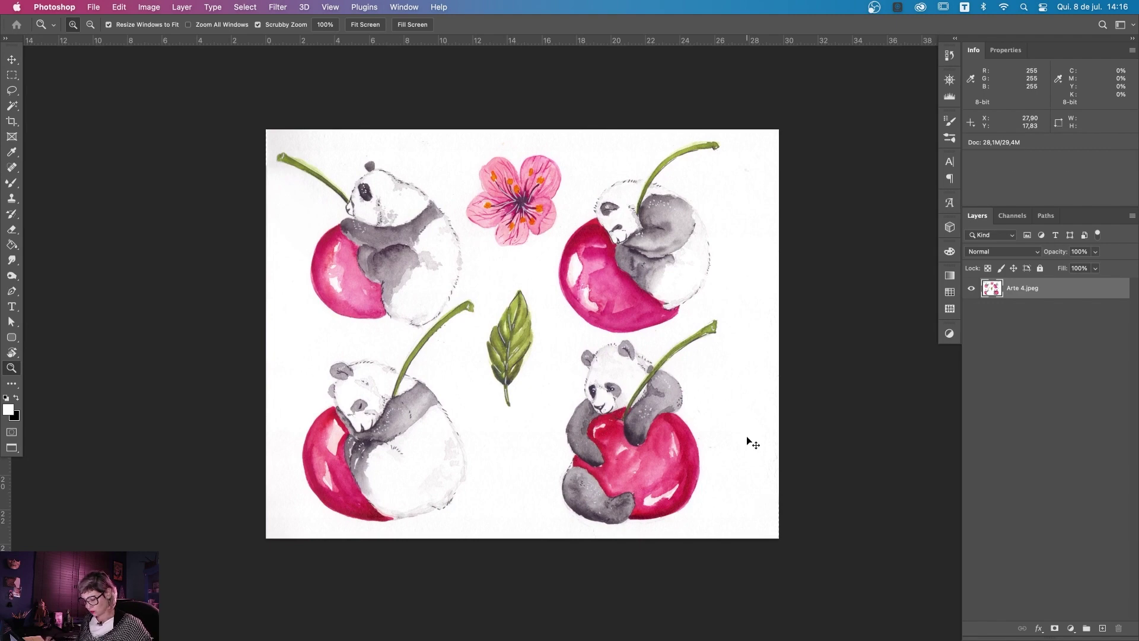
key("super+shift+a")
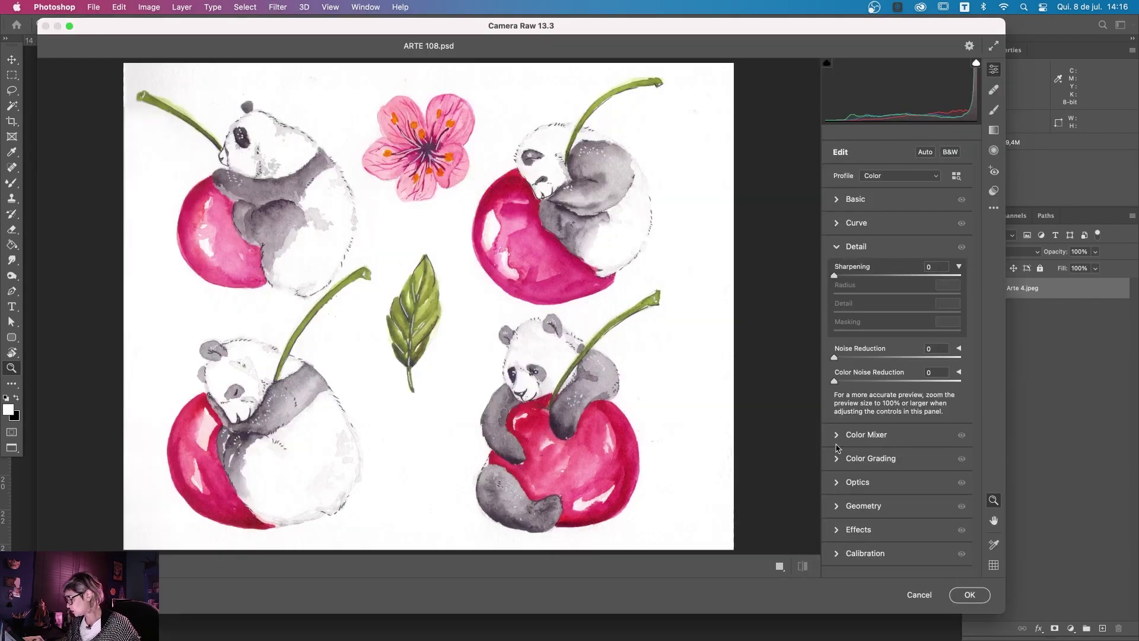
Step: Apply Camera Raw with Noise Reduction 42, Blacks -70 and Shadows -33
left_click_drag(834, 357, 887, 359)
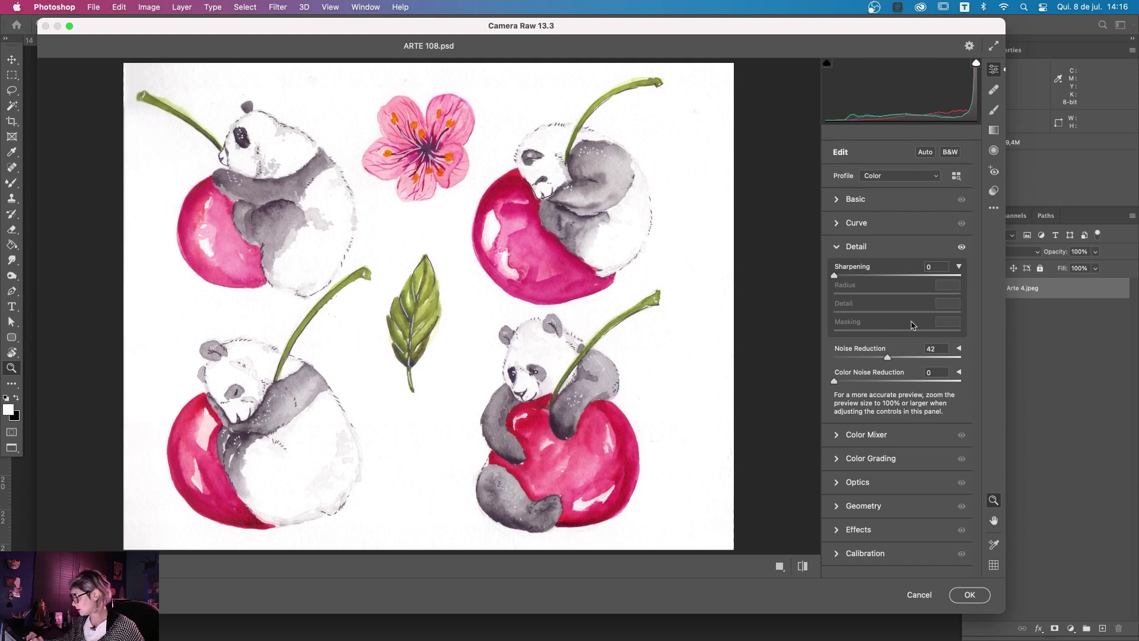
left_click(838, 202)
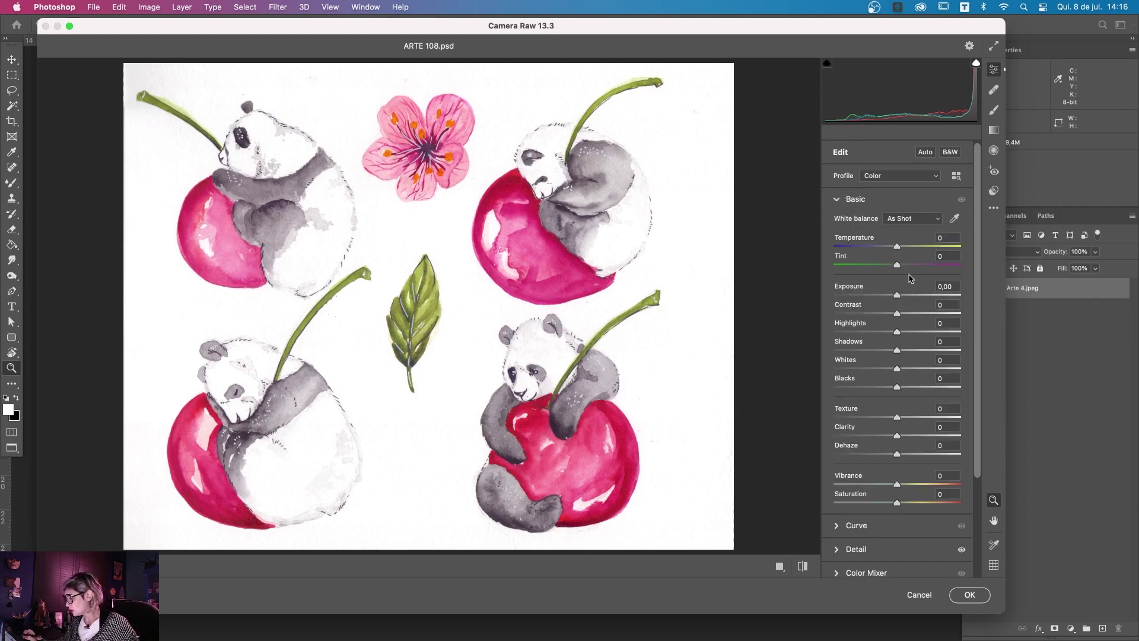
left_click_drag(897, 387, 847, 398)
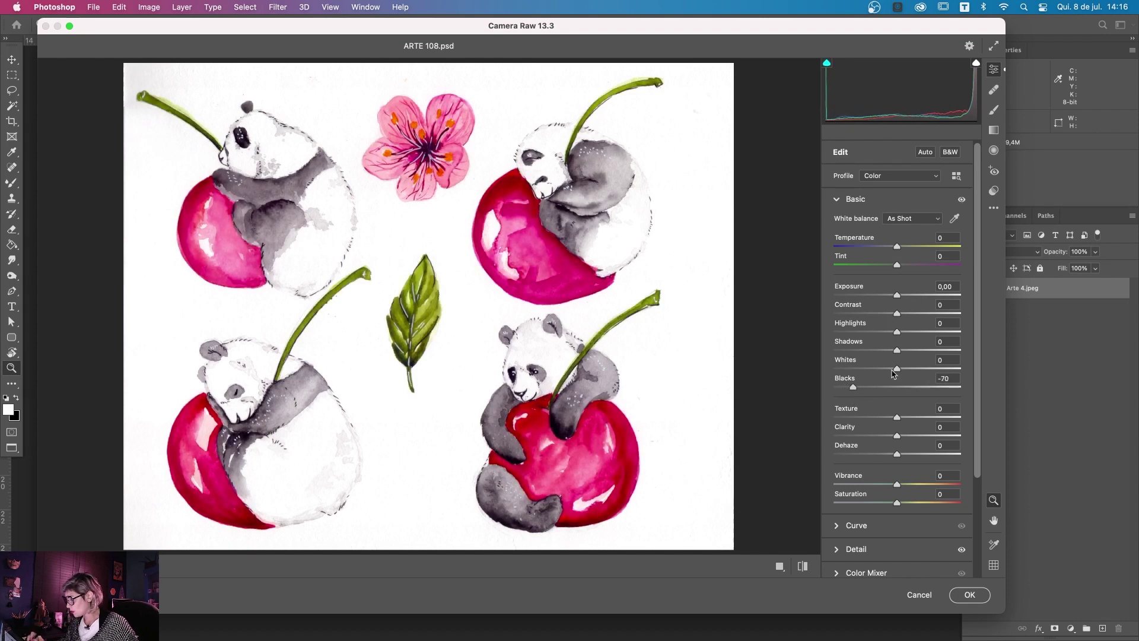
left_click_drag(894, 354, 878, 357)
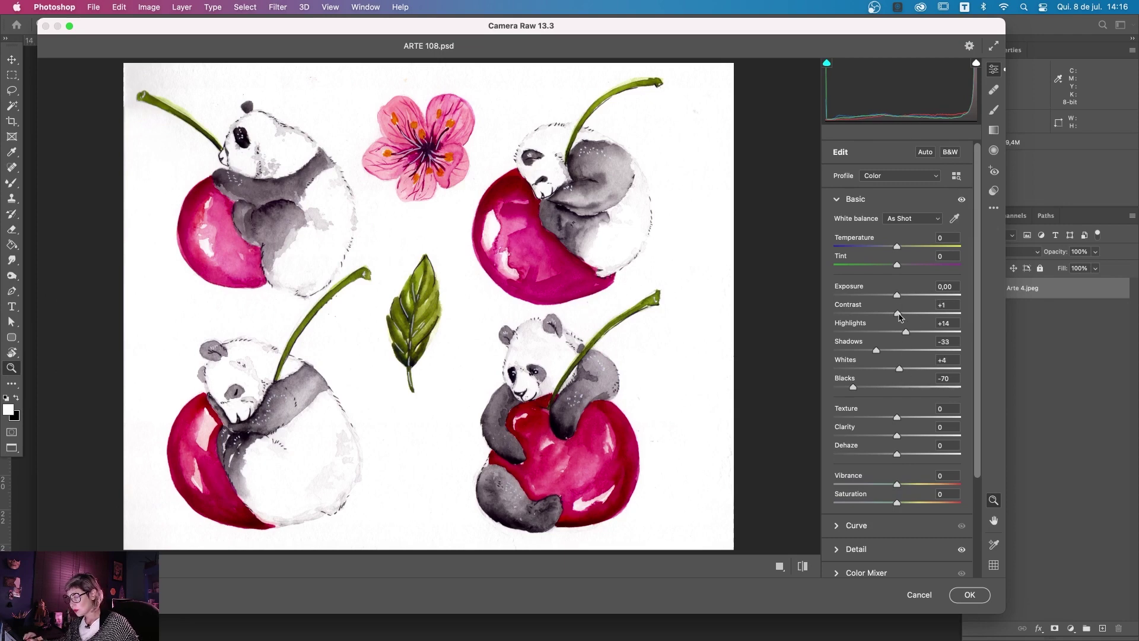
left_click(968, 596)
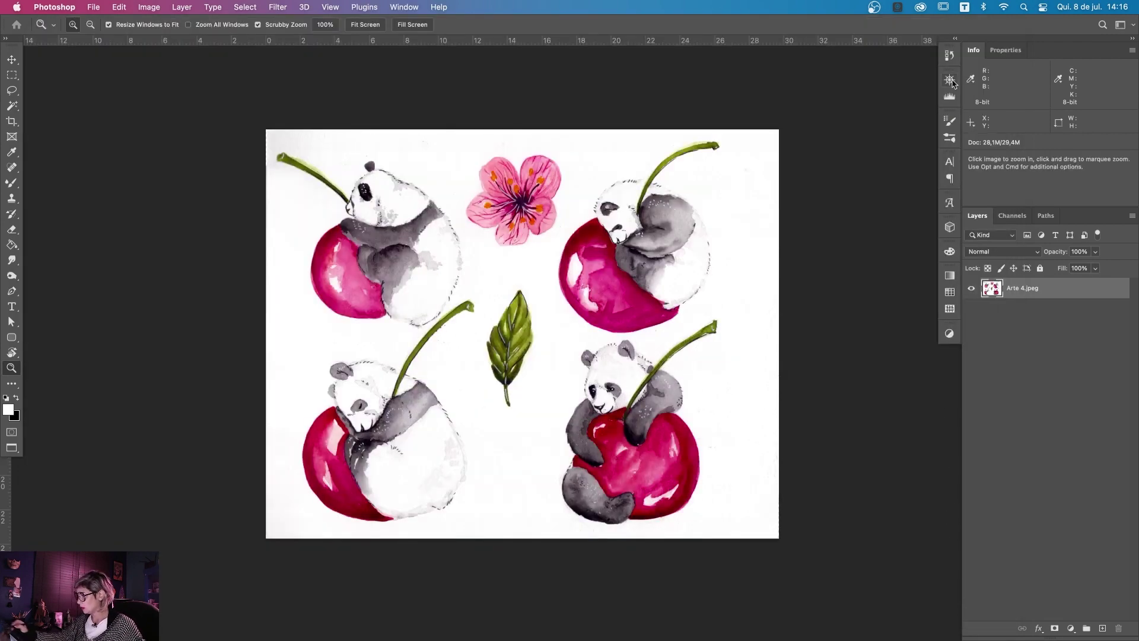
Step: Compare the before and after Camera Raw states in History, then add a Solid Color fill layer
left_click(949, 55)
left_click(885, 188)
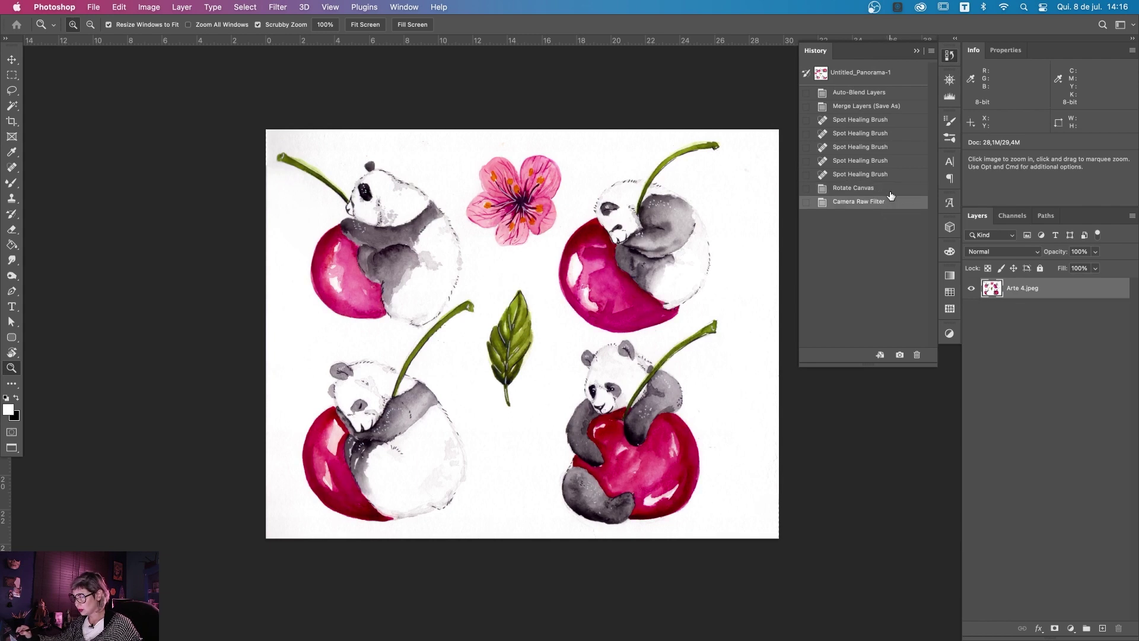
left_click(888, 189)
left_click(917, 50)
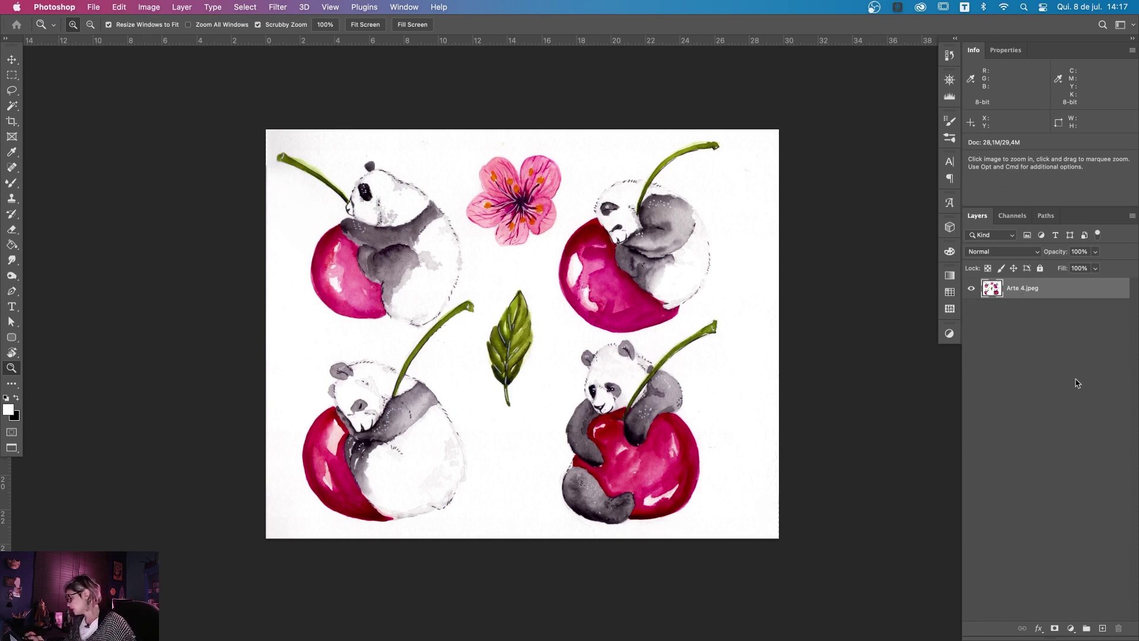
left_click(1071, 631)
left_click(1071, 358)
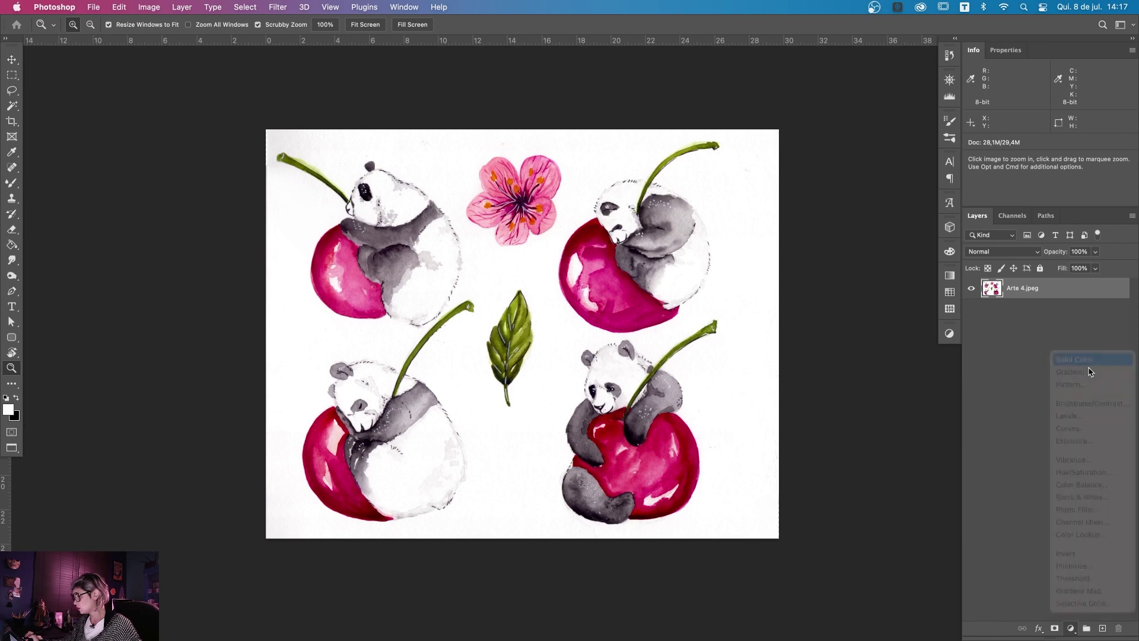
Step: Keep the fill white, move it below Arte 4.jpeg and rename it 'Fundo'
key("Return")
key("z")
left_click_drag(1047, 288, 1048, 314)
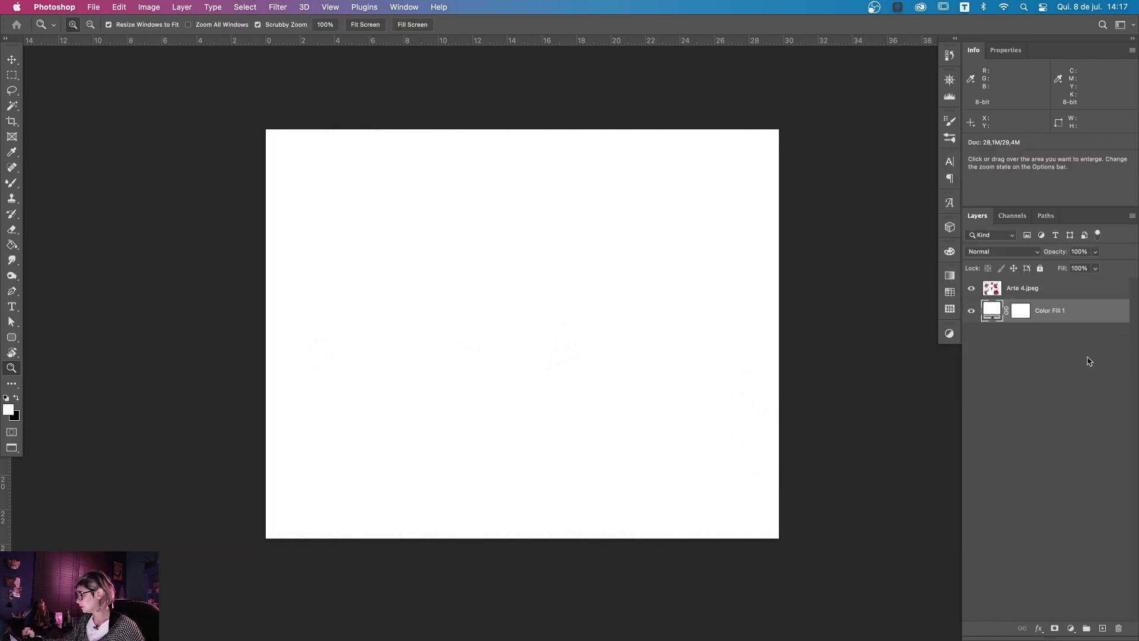
double_click(1049, 311)
type("Fundo")
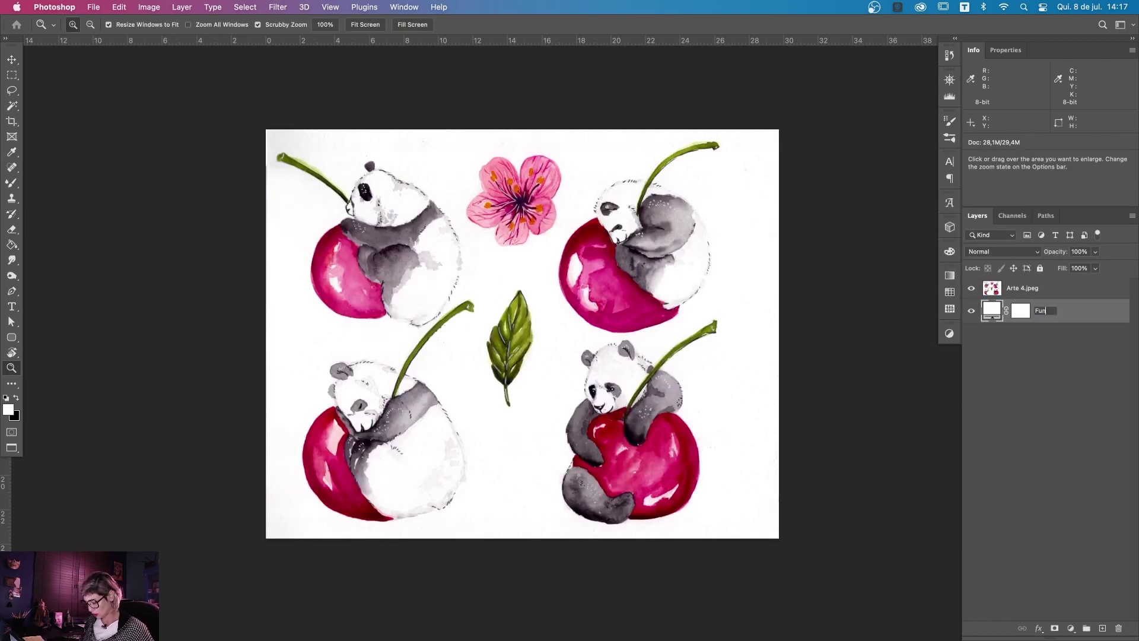
key("Return")
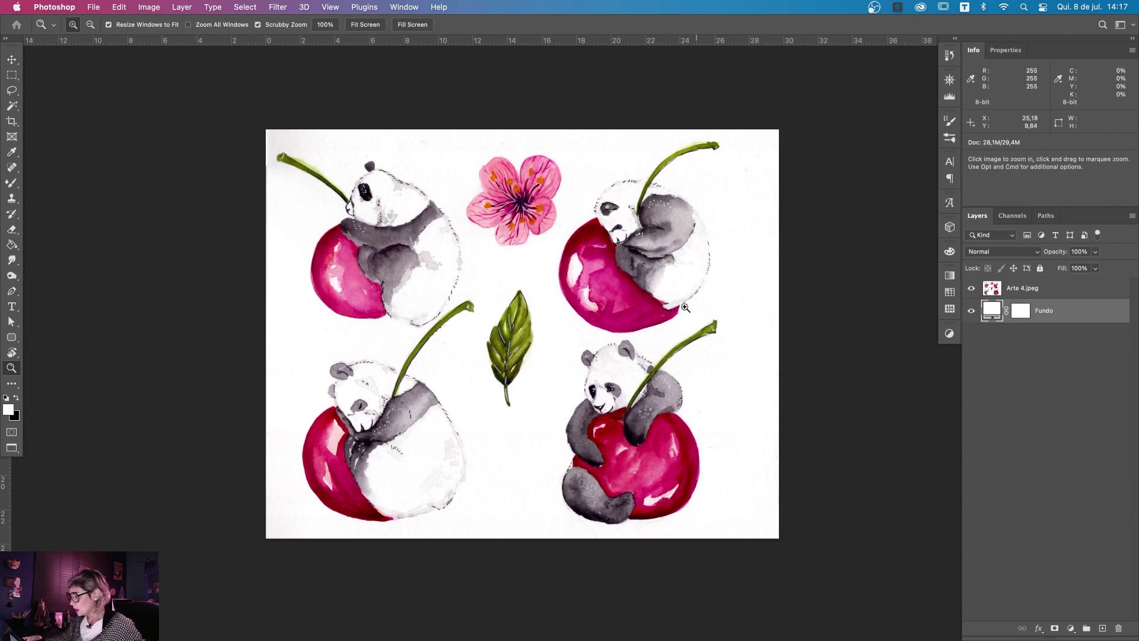
Step: Zoom and pan in close on the top-left panda and its cherry stem
left_click_drag(426, 184, 639, 420)
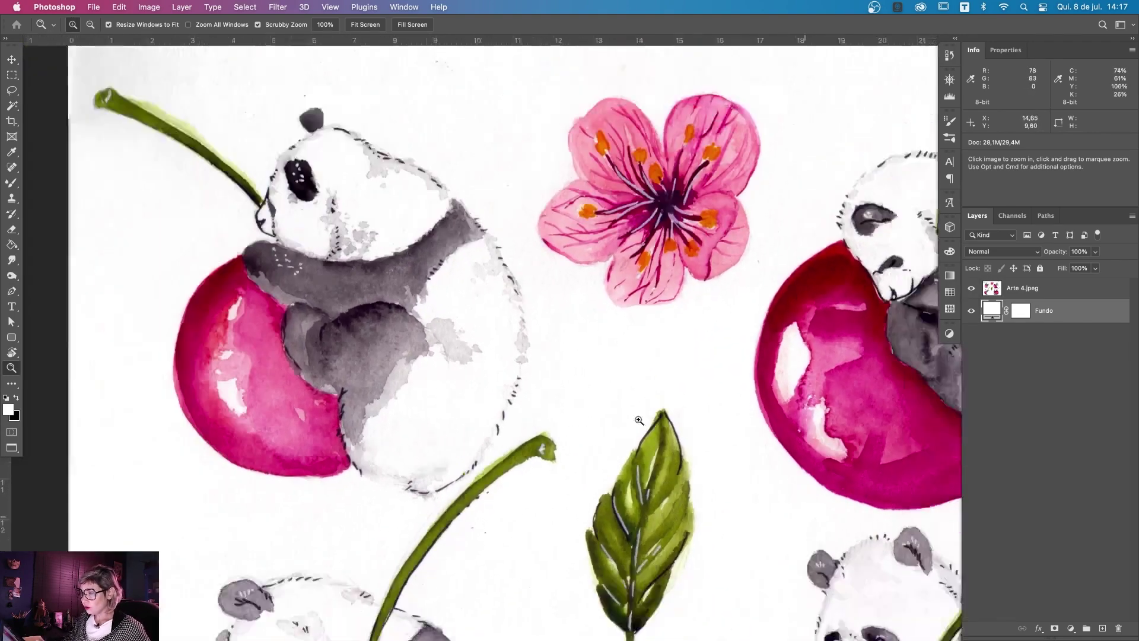
left_click(639, 420, "alt")
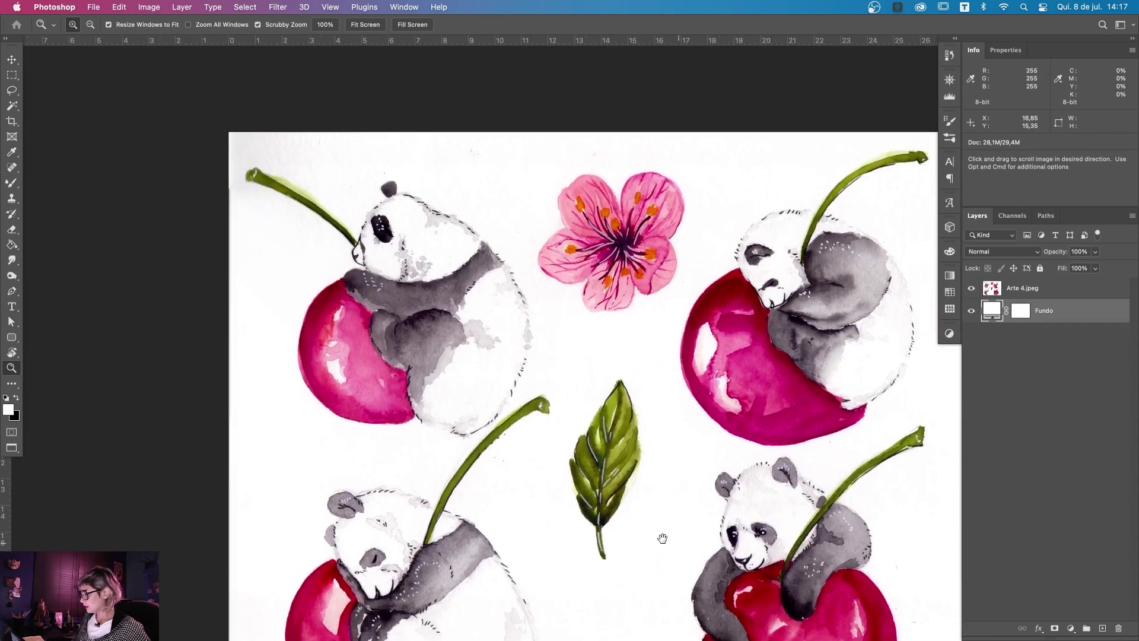
left_click_drag(731, 552, 616, 534)
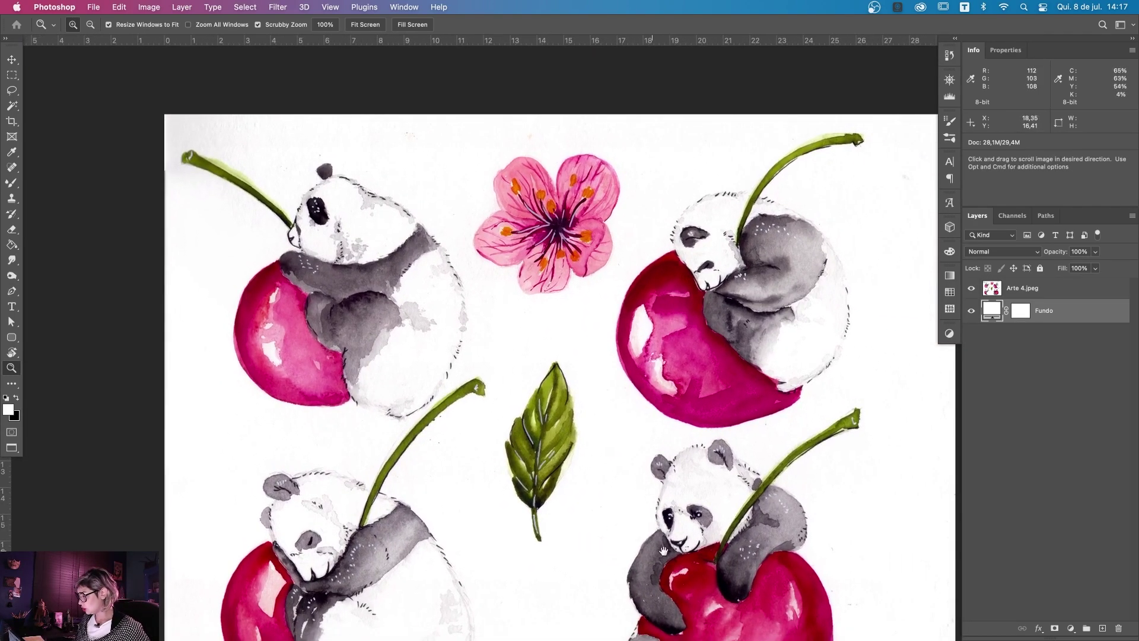
scroll(767, 533, "down", 2)
scroll(767, 532, "down", 5)
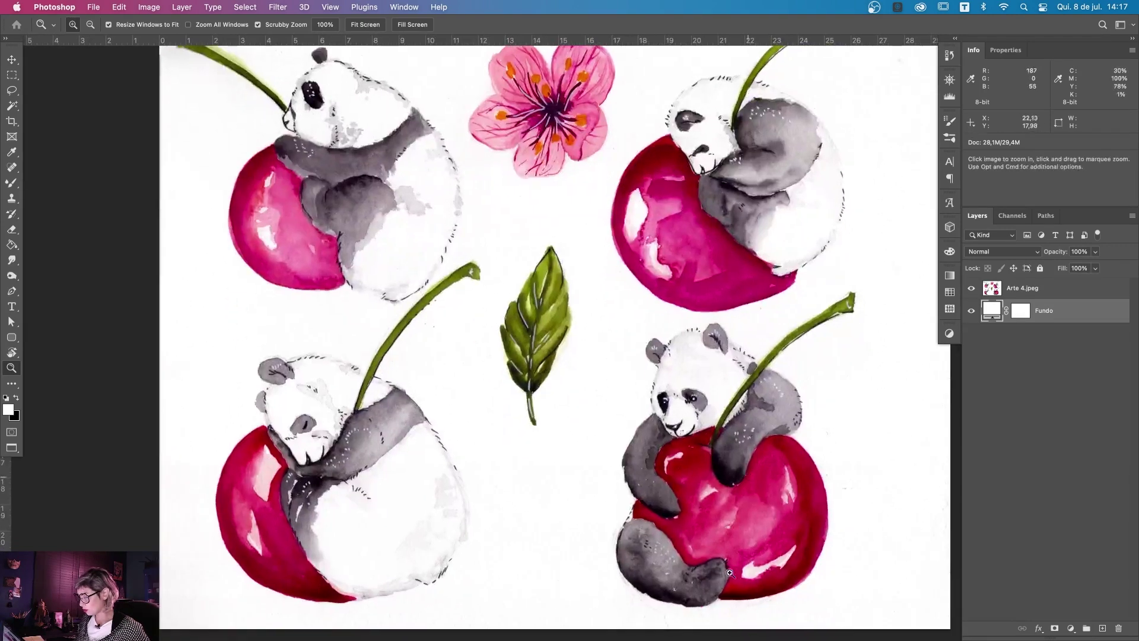
key("p")
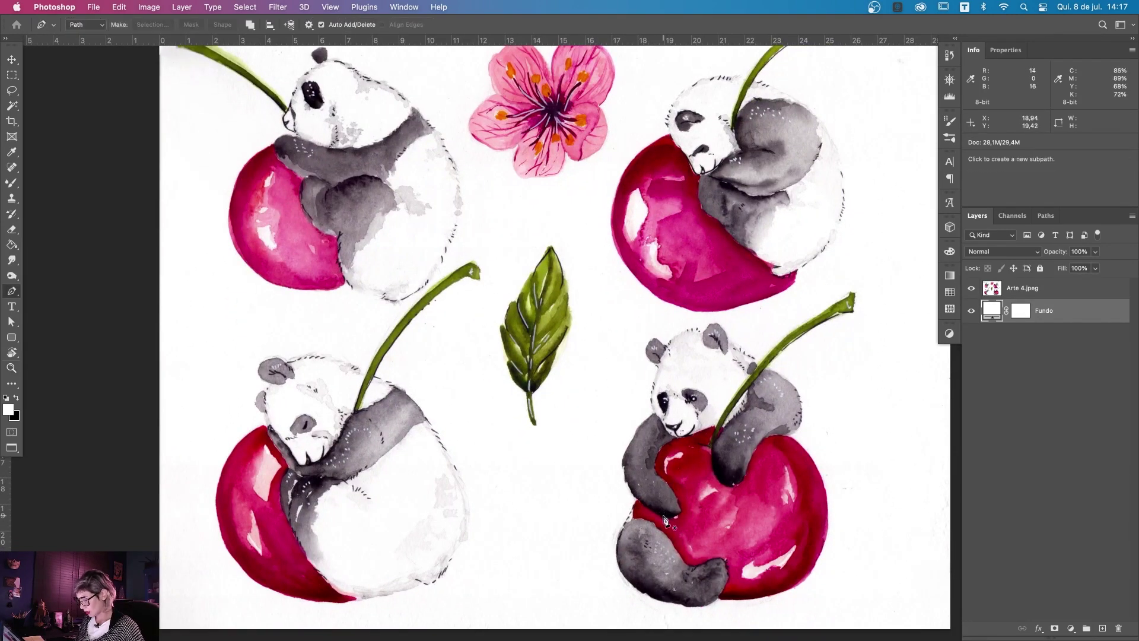
scroll(612, 501, "up", 3)
scroll(611, 501, "left", 3)
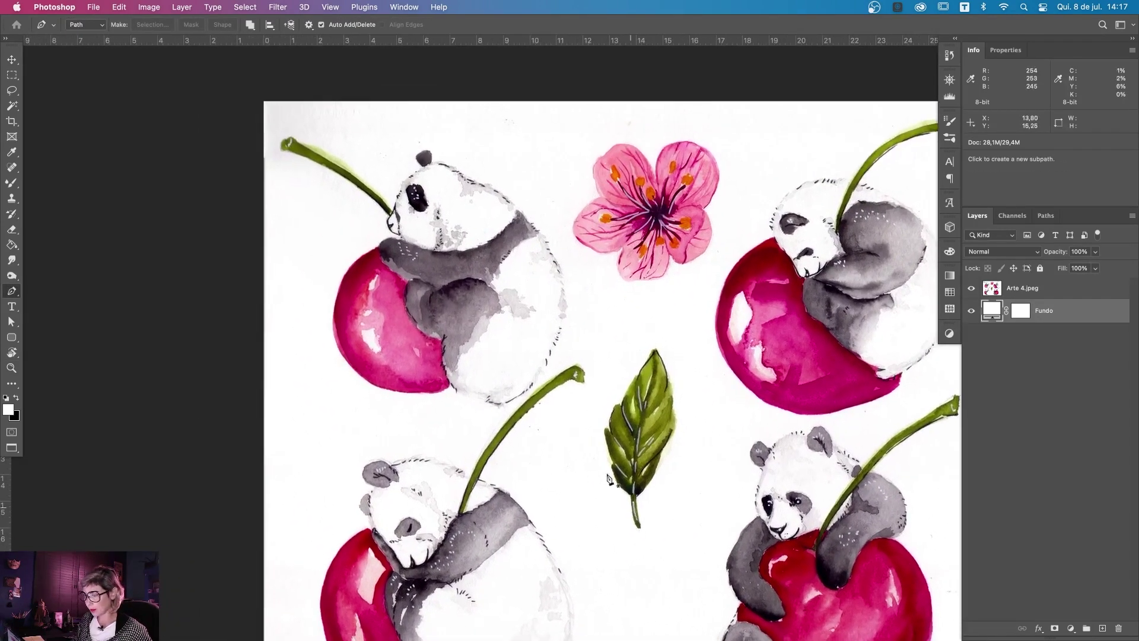
key("z")
left_click(410, 156)
scroll(507, 340, "up", 2)
scroll(508, 339, "left", 3)
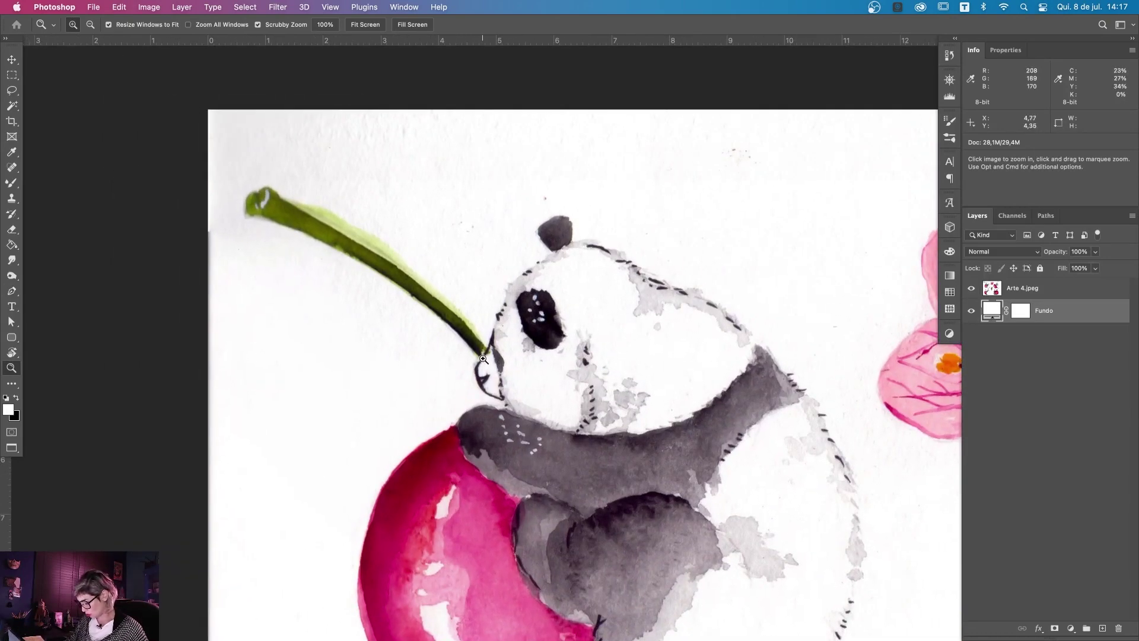
Step: Start the pen path at the stem tip and curve it along the cherry stem
key("p")
left_click(486, 350)
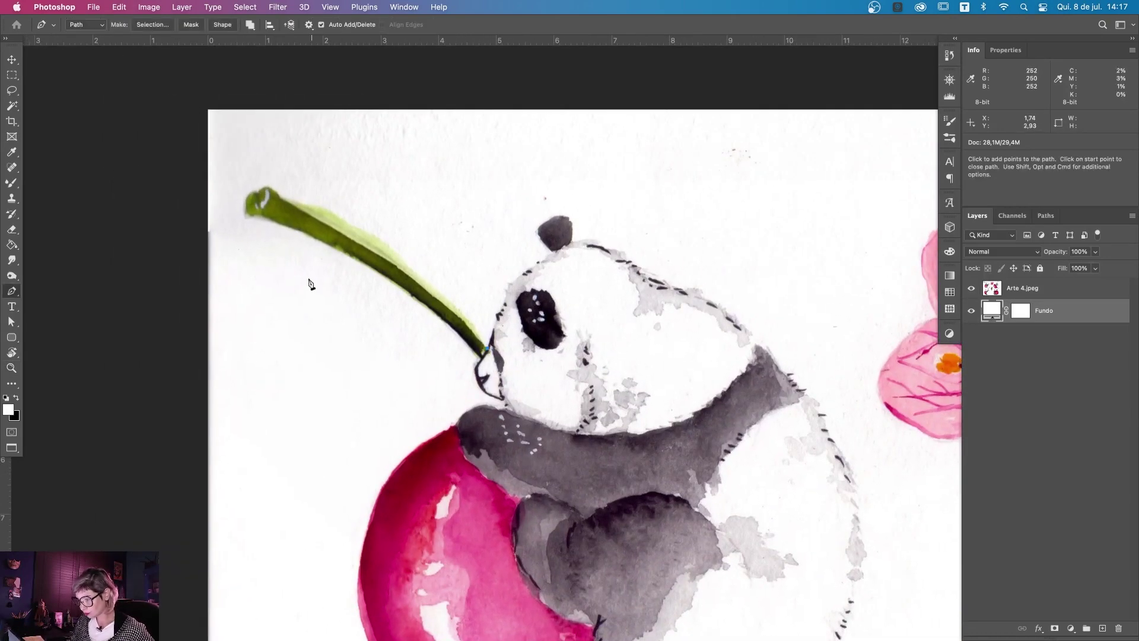
left_click_drag(280, 198, 184, 172)
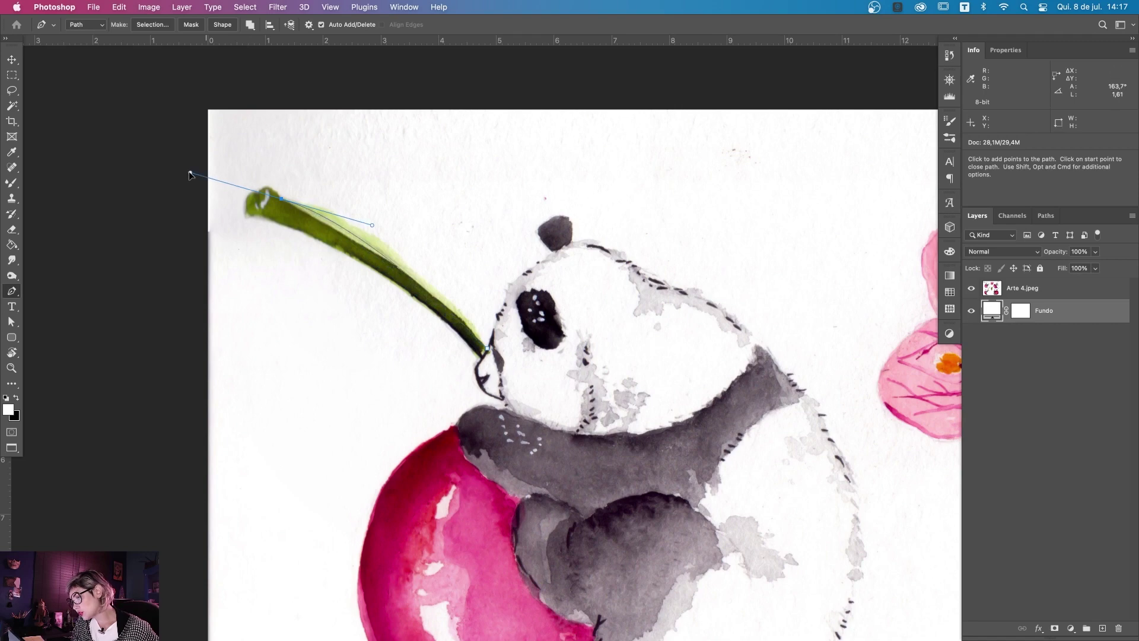
key("ctrl+z")
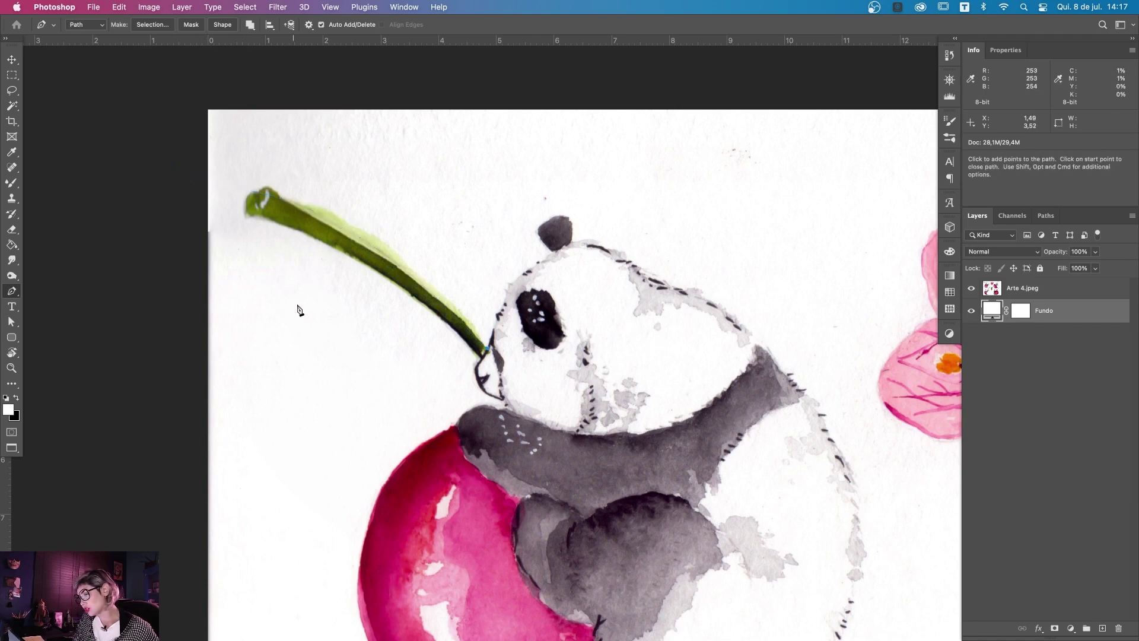
left_click_drag(307, 214, 182, 157)
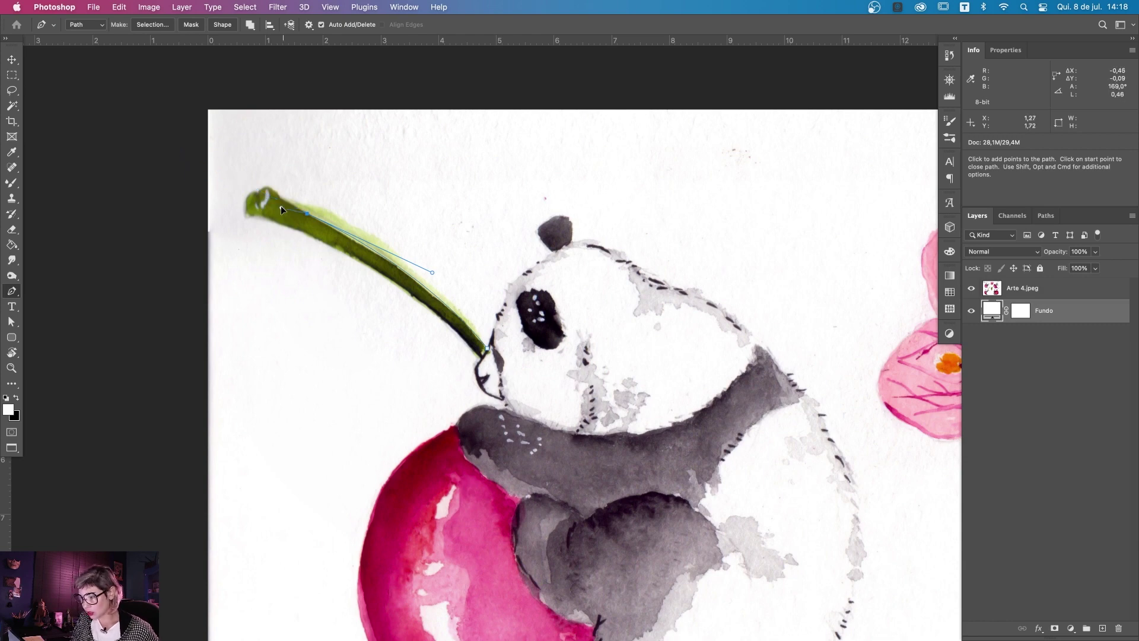
mouse_move(281, 197)
left_mouse_down()
mouse_move(251, 203)
mouse_move(246, 192)
mouse_move(278, 220)
left_mouse_up()
left_click_drag(482, 363, 555, 450)
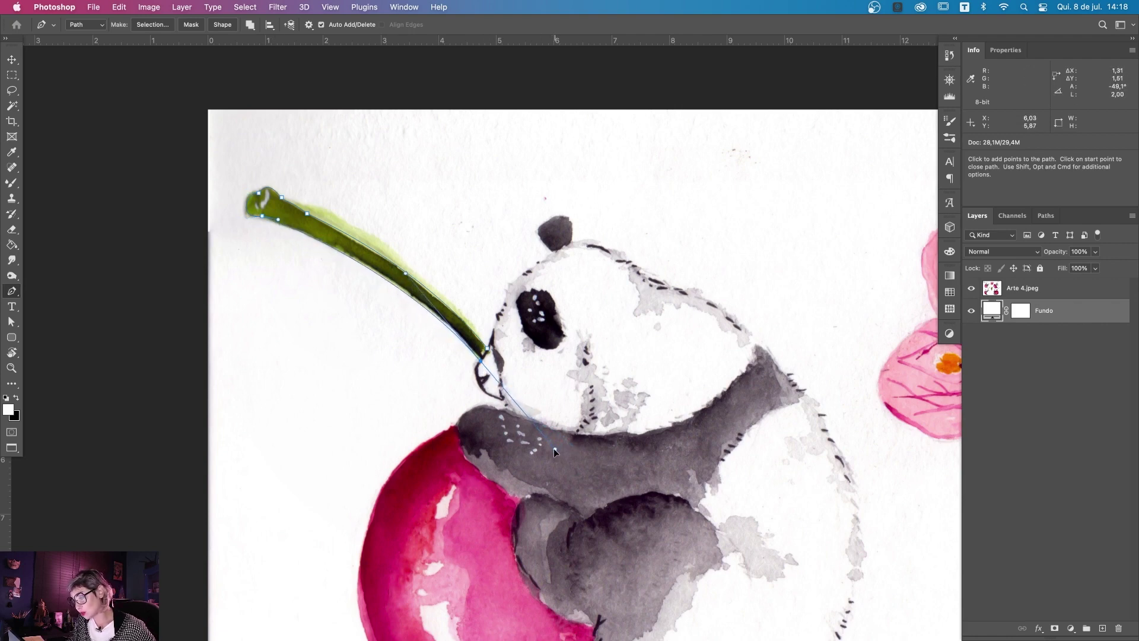
left_click_drag(556, 450, 475, 372)
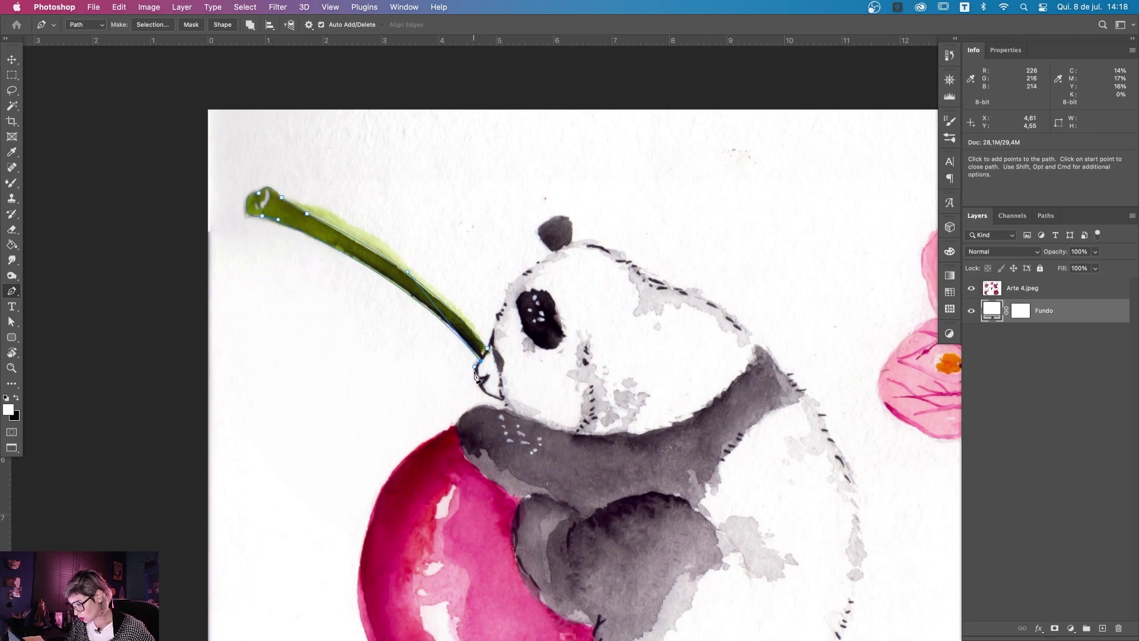
Step: Continue the path around the panda's chin and along the arm's top edge
key("z")
left_click_drag(504, 427, 575, 393)
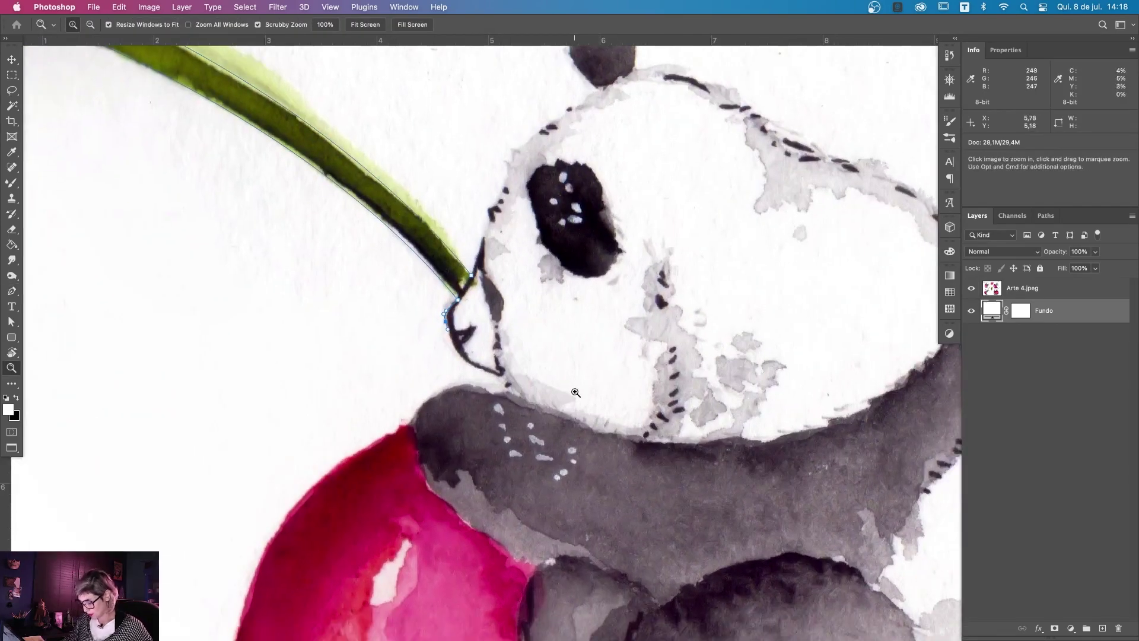
key("p")
left_click_drag(467, 360, 469, 364)
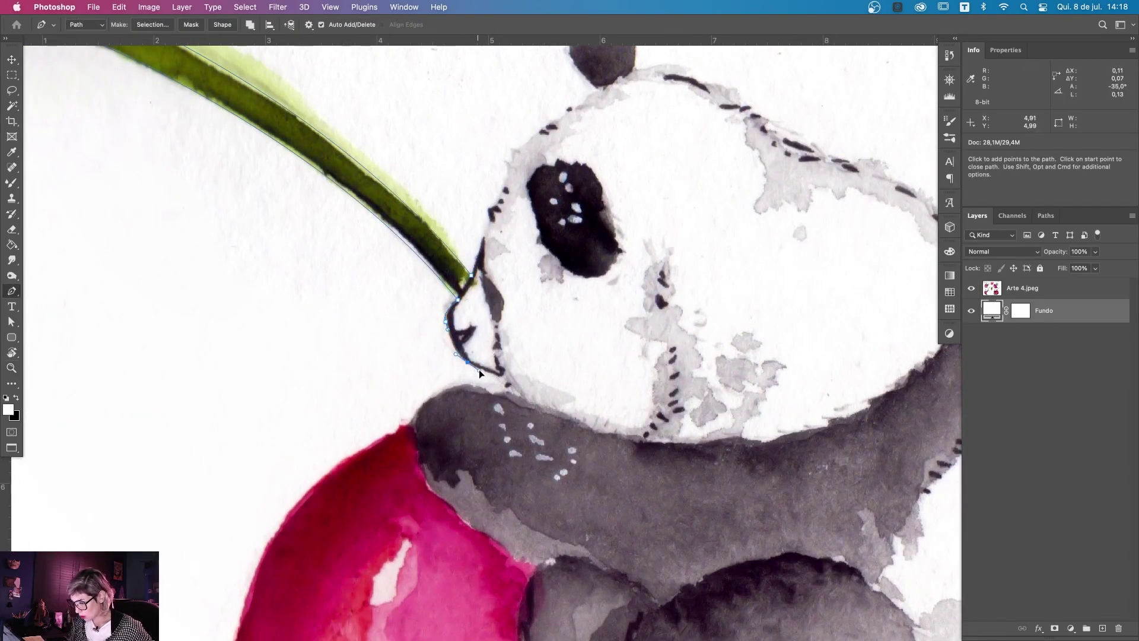
scroll(480, 372, "right", 8)
scroll(480, 372, "down", 2)
scroll(414, 297, "right", 5)
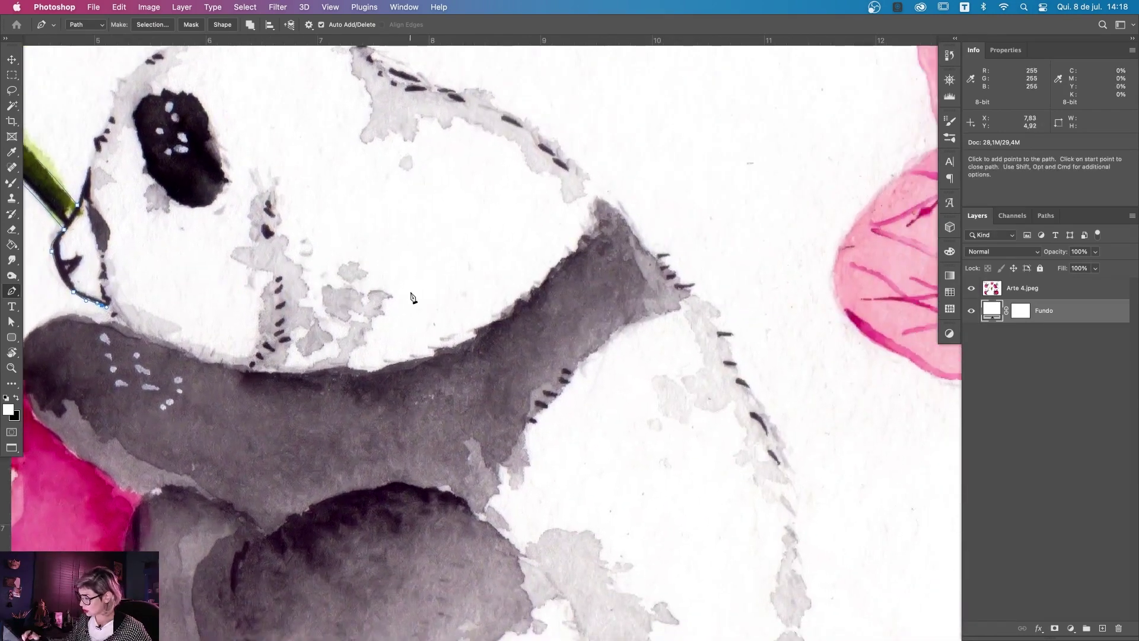
key("space")
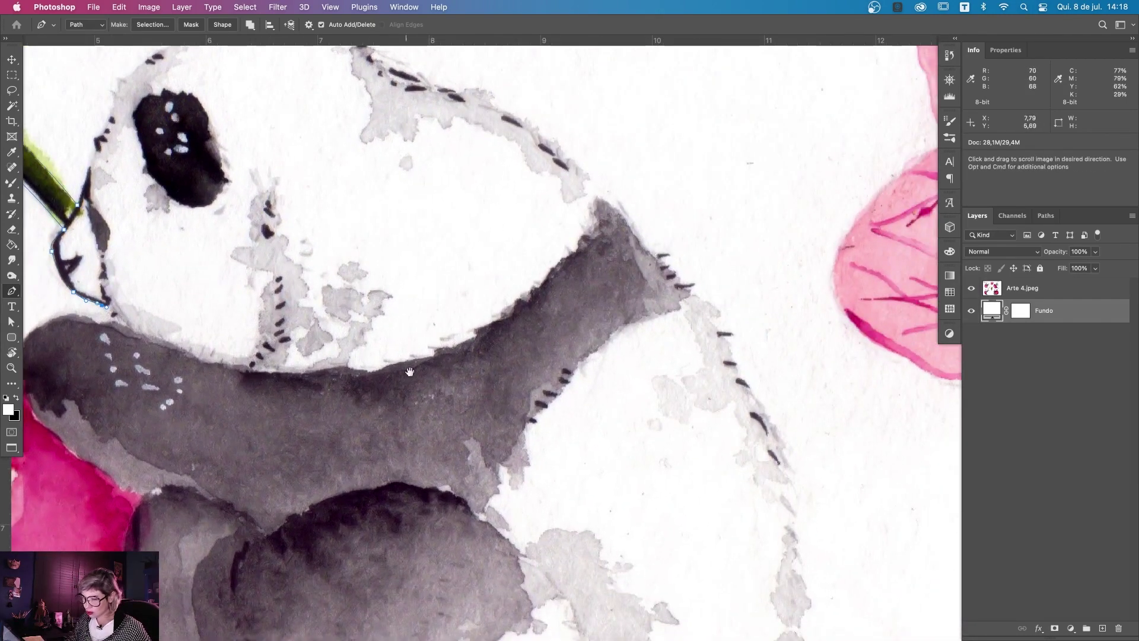
scroll(406, 379, "left", 10)
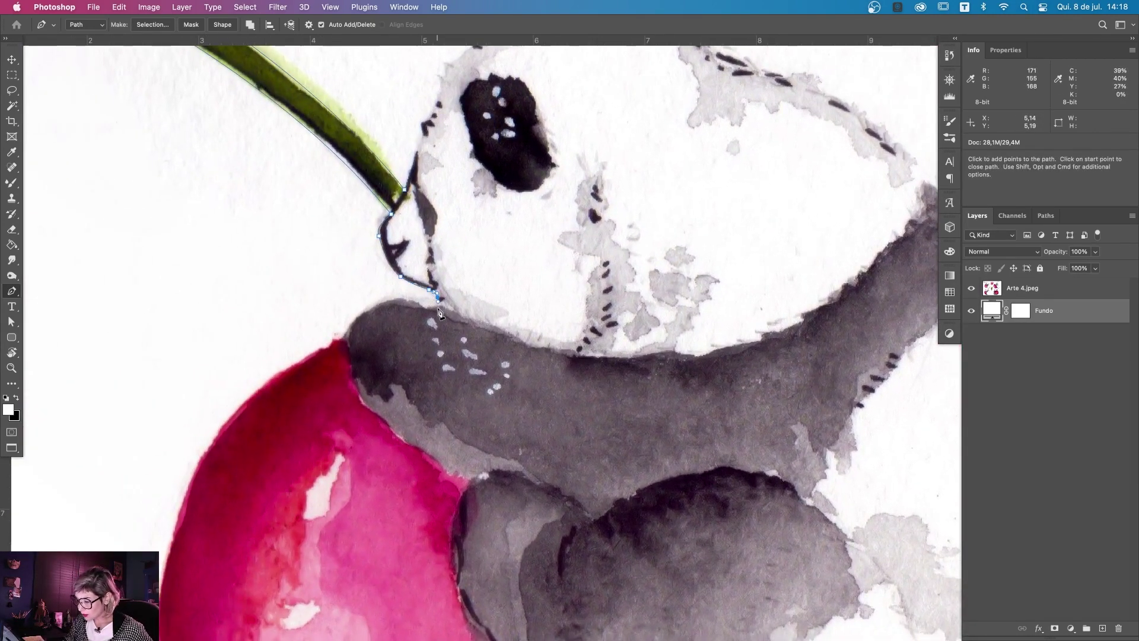
left_click(425, 307)
left_click_drag(391, 297, 382, 300)
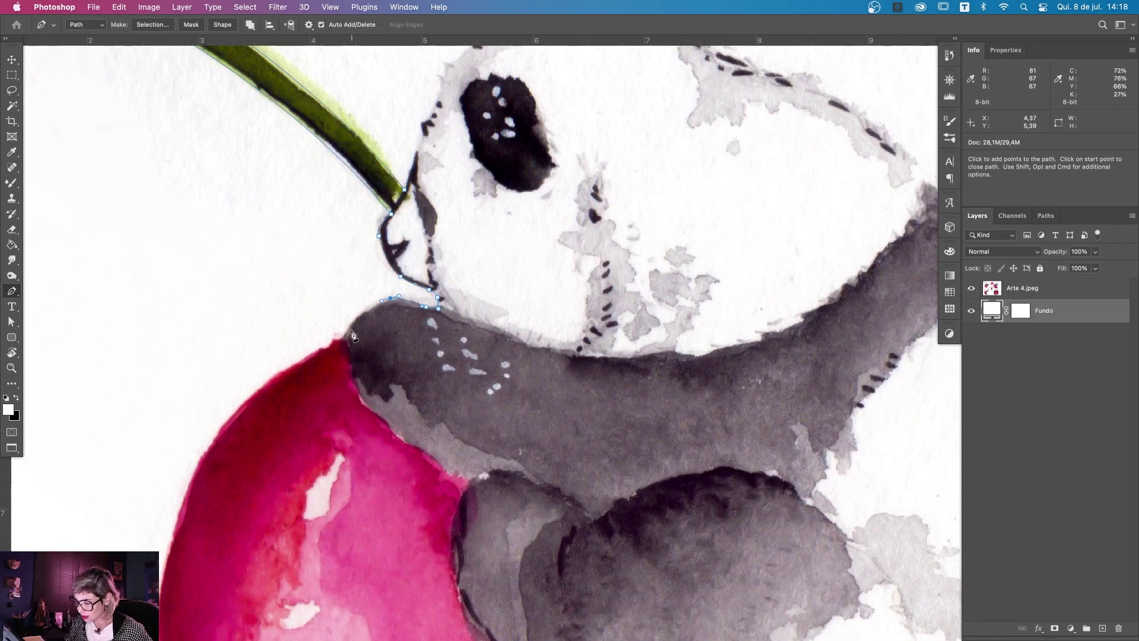
left_click_drag(345, 336, 338, 360)
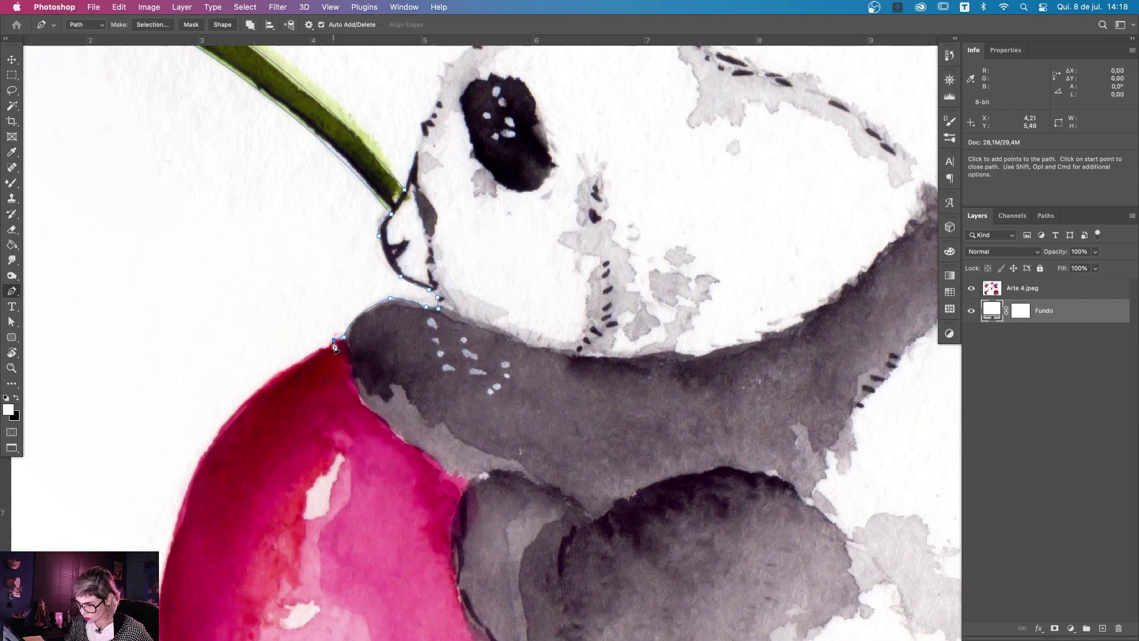
Step: Trace the path down the cherry's left edge and along its bottom
scroll(266, 366, "down", 6)
left_click_drag(228, 333, 190, 466)
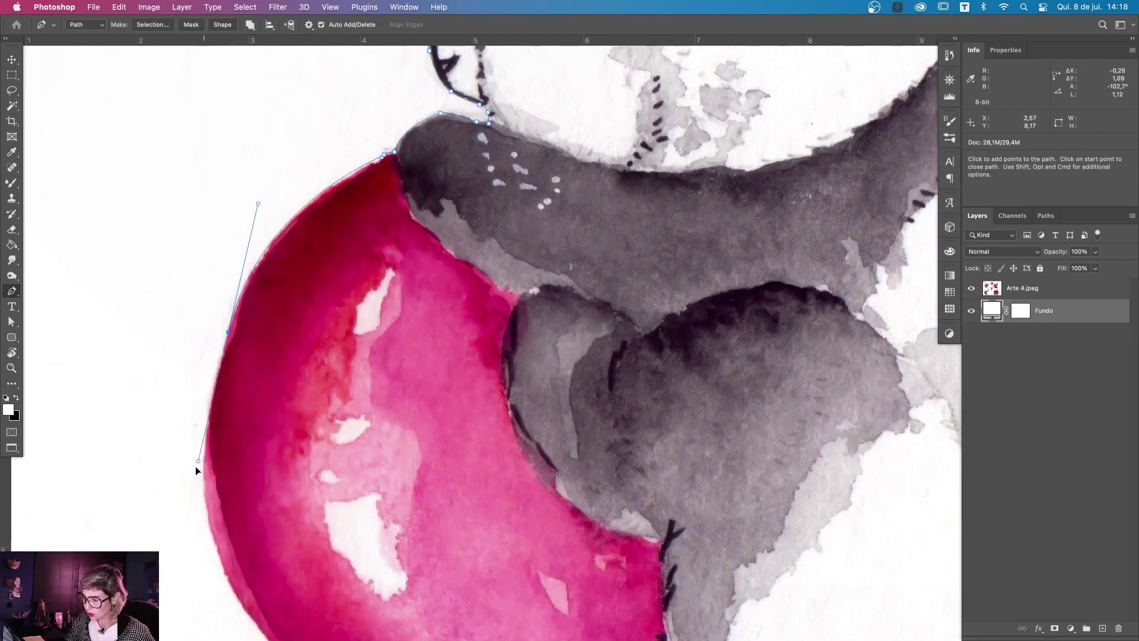
mouse_move(190, 464)
left_mouse_down()
mouse_move(206, 425)
mouse_move(200, 487)
left_mouse_up()
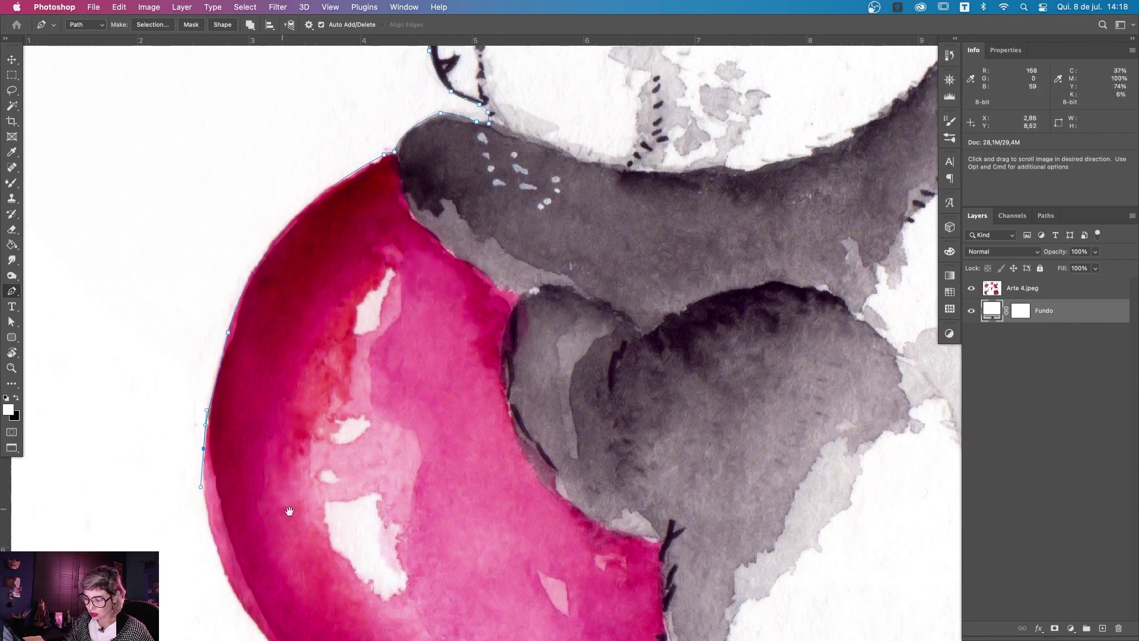
scroll(307, 439, "down", 10)
left_click_drag(299, 427, 438, 541)
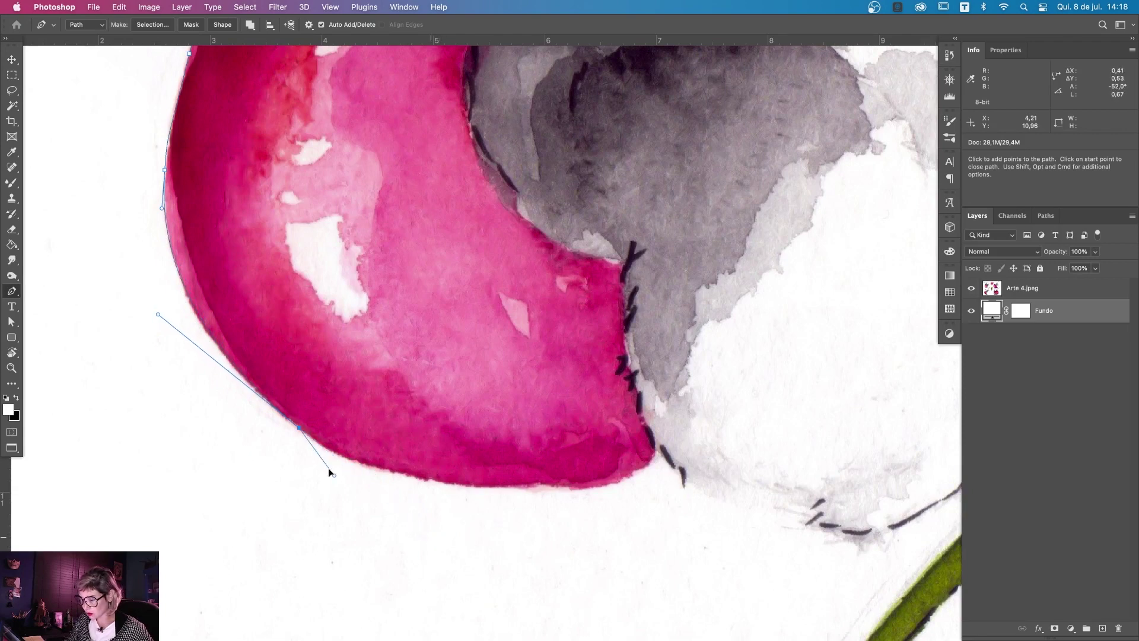
left_click_drag(438, 541, 319, 447)
mouse_move(568, 488)
left_mouse_down()
mouse_move(767, 486)
mouse_move(614, 486)
left_mouse_up()
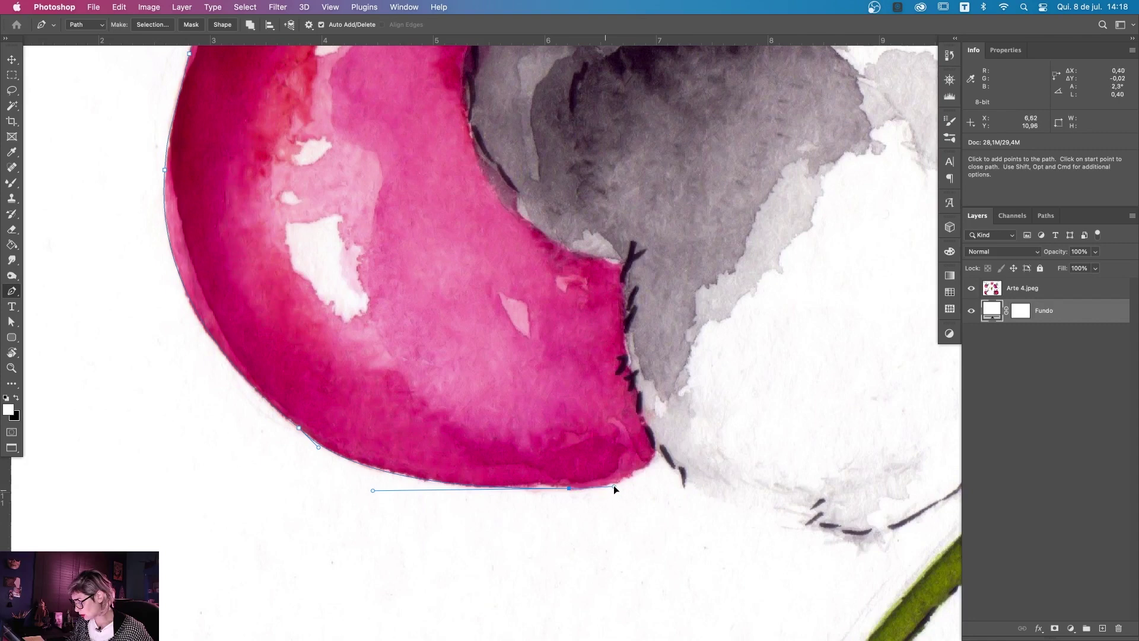
left_click_drag(656, 451, 664, 436)
left_click(679, 473)
Step: Curve the path along the panda's lower body outline
mouse_move(705, 518)
left_mouse_down()
mouse_move(524, 471)
mouse_move(494, 443)
mouse_move(497, 452)
left_mouse_up()
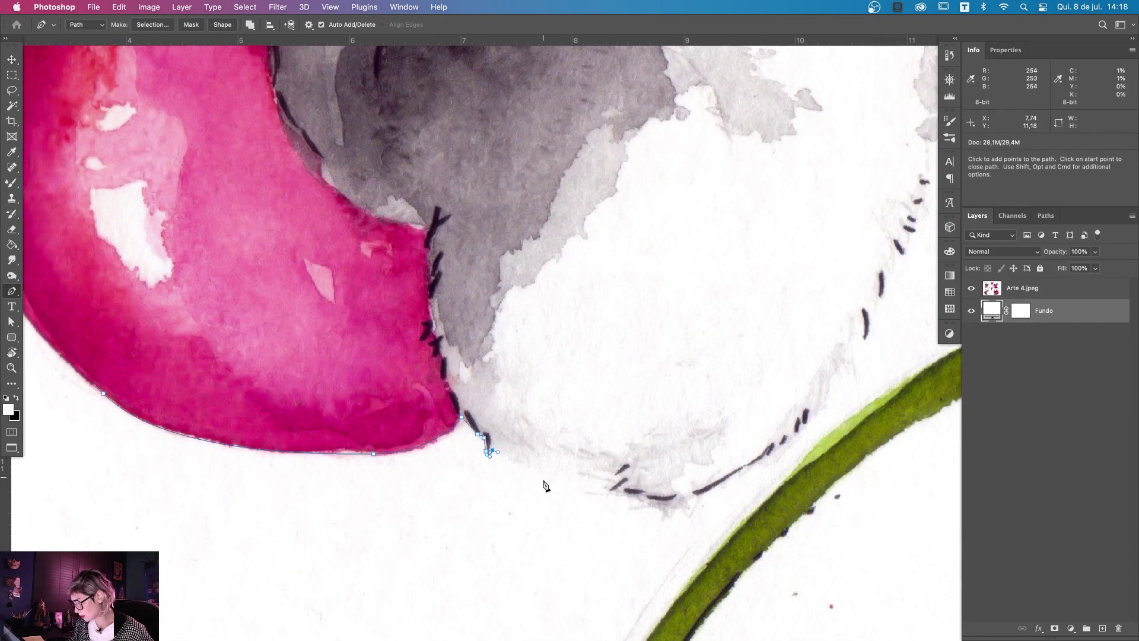
left_click_drag(641, 508, 635, 510)
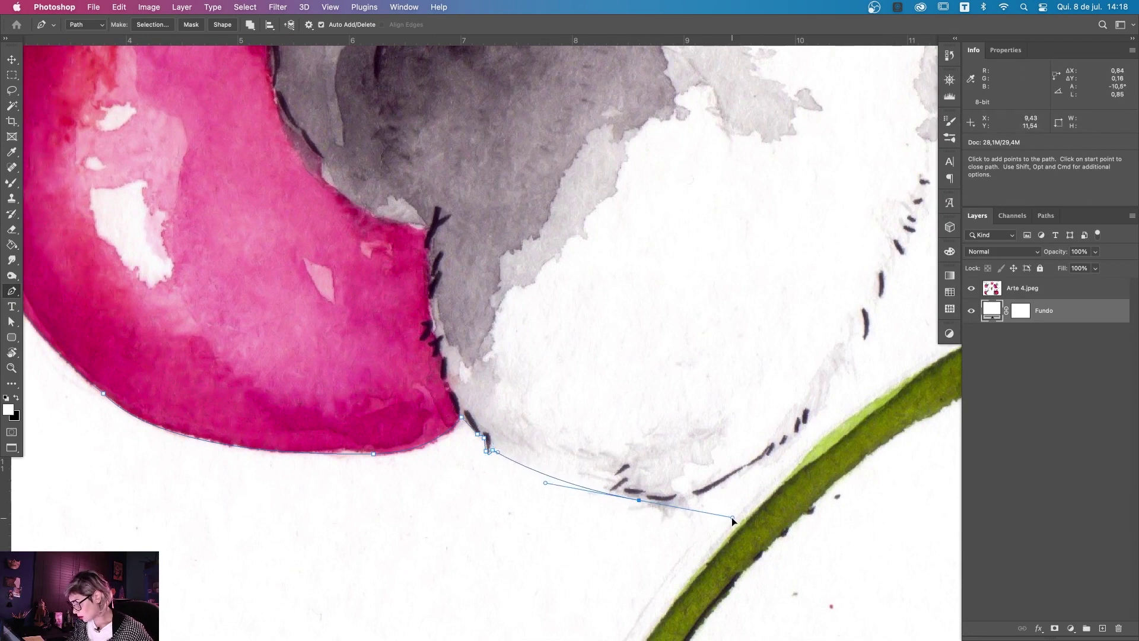
left_click(647, 507)
left_click(689, 514)
left_click_drag(700, 498, 708, 493)
scroll(653, 484, "right", 5)
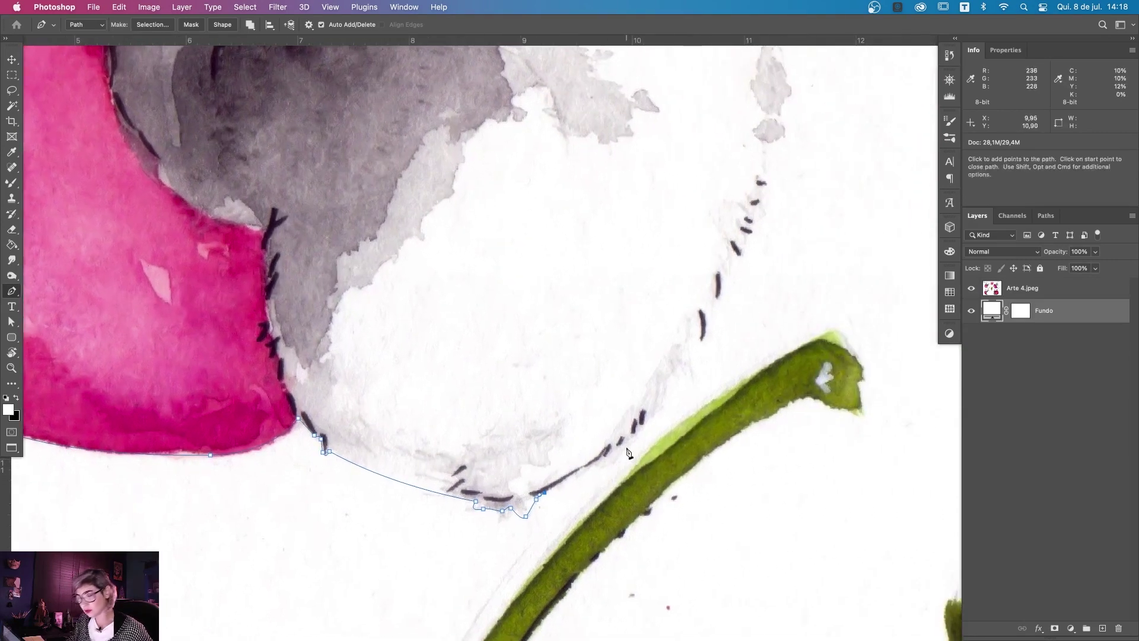
Step: Add points along the panda's belly and up its right side, undoing misplaced ones
left_click(590, 468)
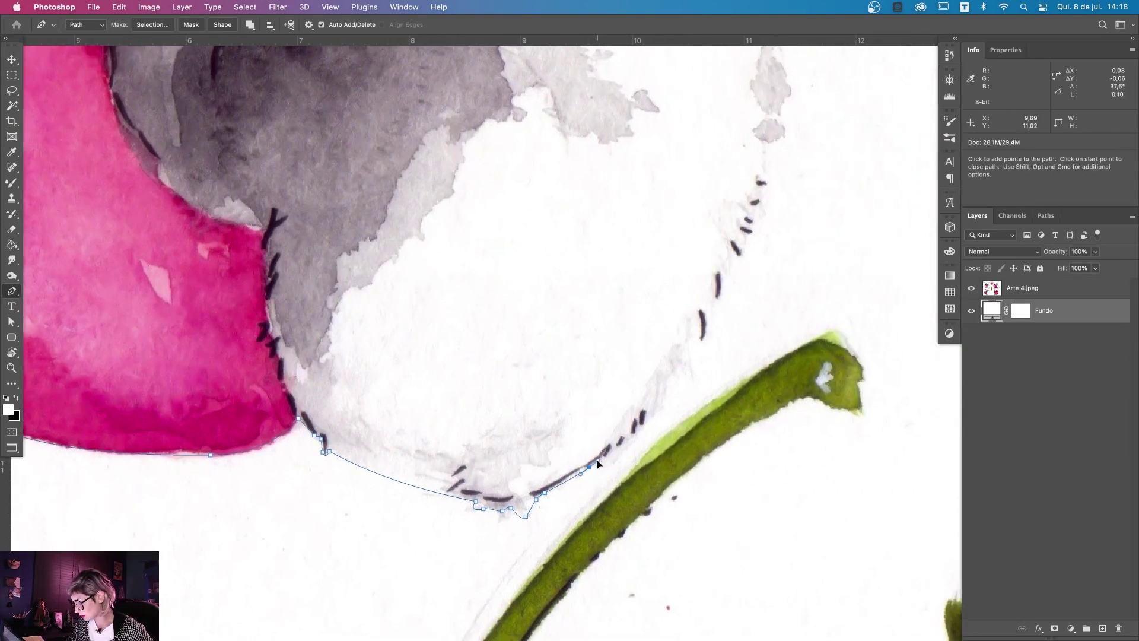
left_click(603, 469)
left_click(627, 449)
left_click(642, 431)
left_click(664, 388)
left_click(680, 363)
left_click(701, 343)
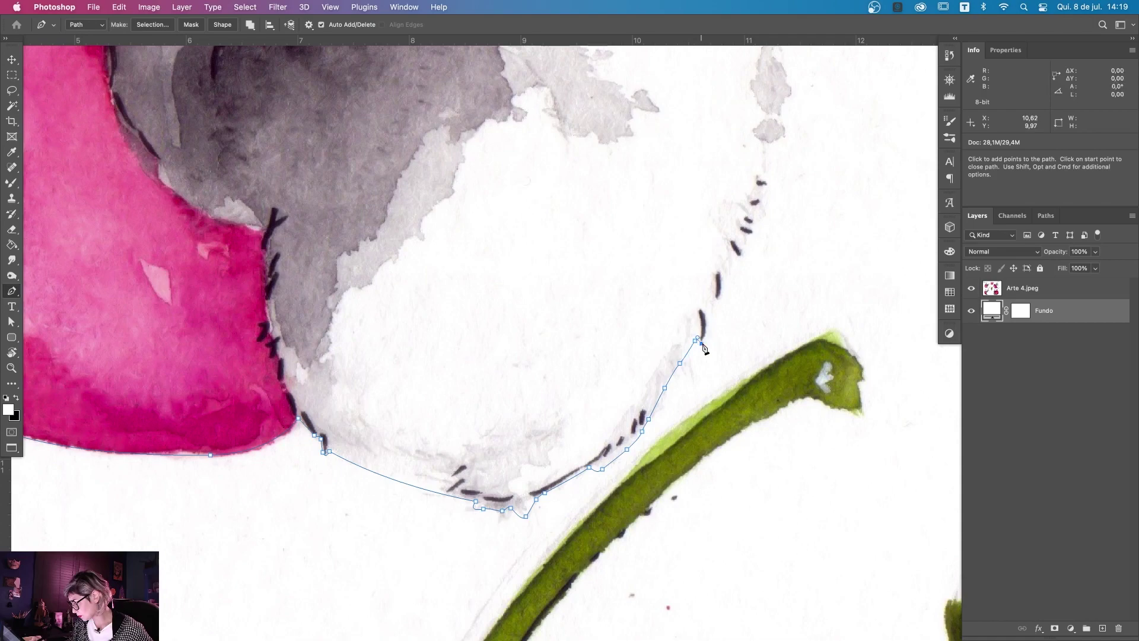
key("super+z")
key("super+z")
key("super+z")
Step: Retrace the panda's right-side outline with new anchor points
left_click(671, 389)
left_click(692, 354)
left_click(703, 340)
left_click(708, 317)
left_click(723, 290)
left_click(731, 267)
left_click(750, 235)
Step: Continue placing anchor points around the rest of the panda outline
scroll(753, 213, "up", 5)
scroll(753, 214, "right", 4)
left_click(644, 327)
left_click(659, 272)
left_click(663, 217)
left_click(652, 122)
left_click_drag(652, 122, 753, 384)
left_click(742, 365)
left_click(711, 305)
left_click(691, 279)
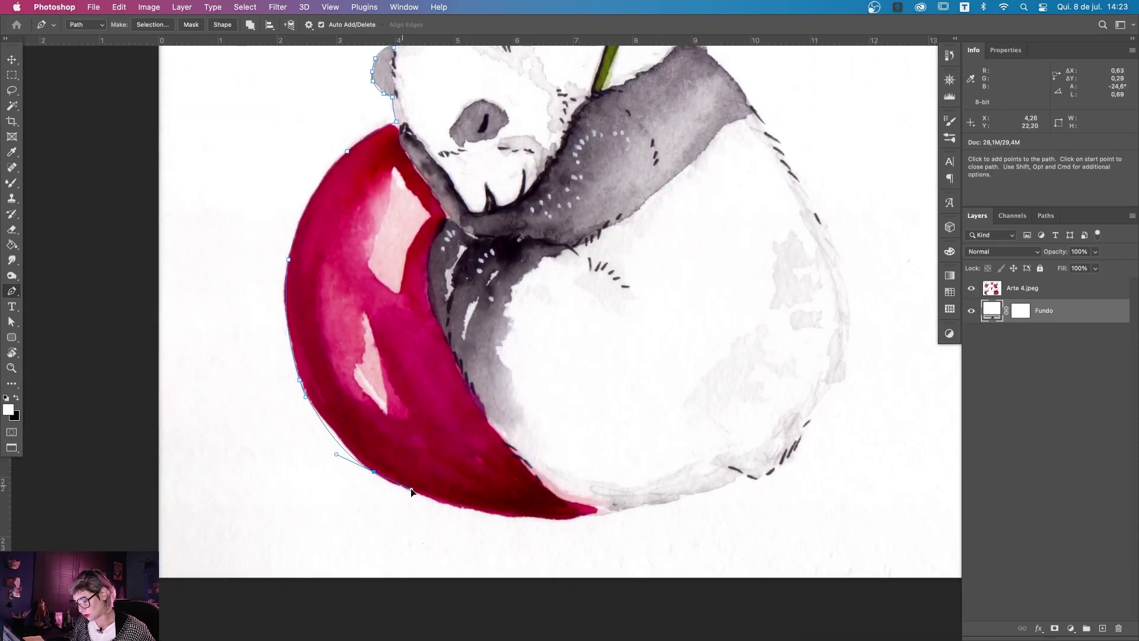
Step: Finish the path along the cherry bottom and panda's lower right, then set Fundo to teal #0d4d57
left_click(552, 517)
left_click(606, 510)
left_click(686, 495)
left_click(723, 484)
left_click(755, 477)
left_click(789, 457)
left_click(807, 425)
left_click(843, 378)
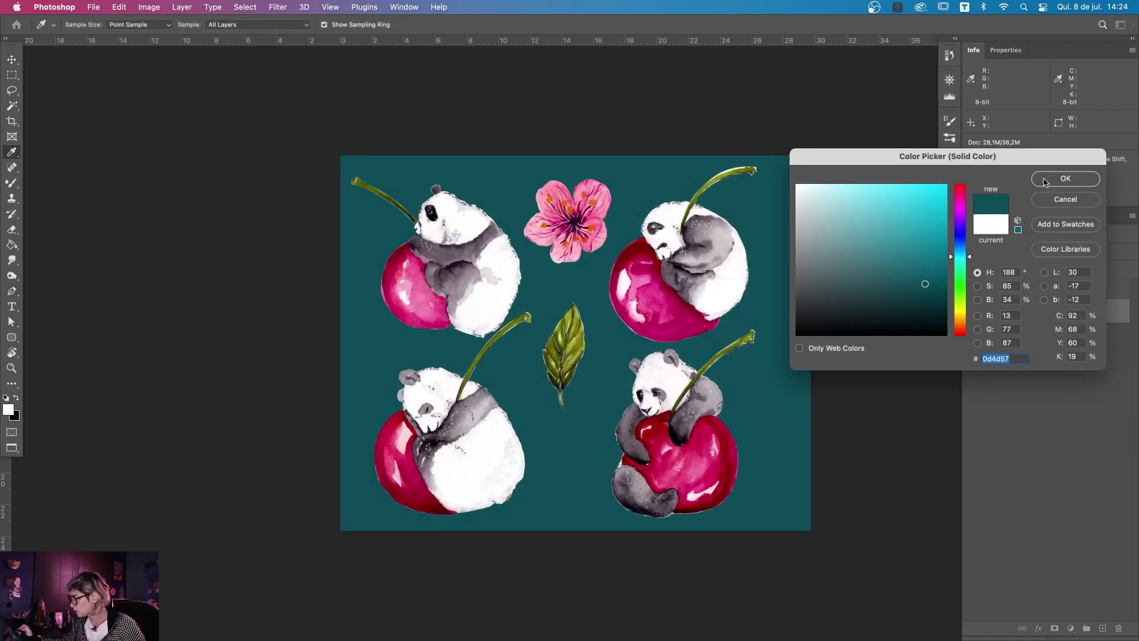
left_click(1066, 178)
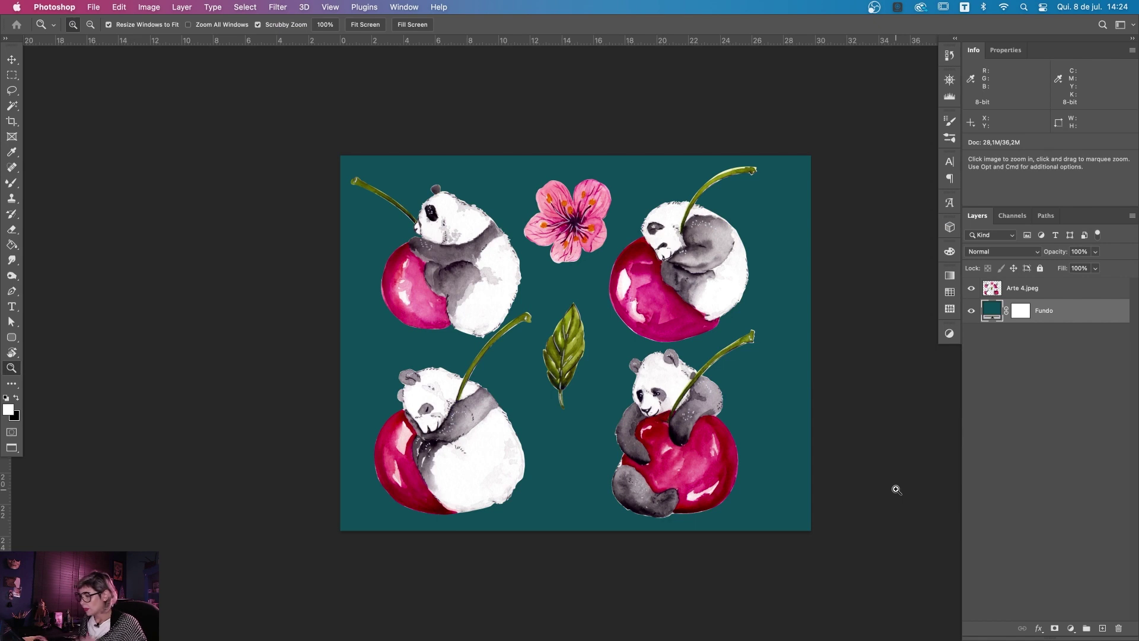
left_click(727, 394)
double_click(1033, 288)
type("E")
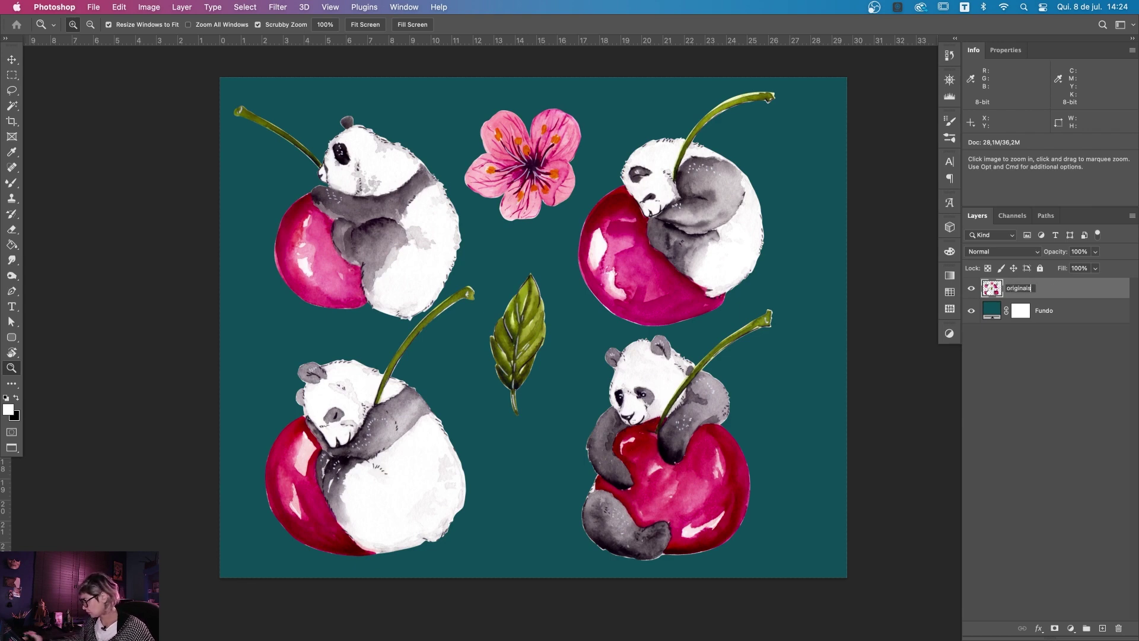
left_click(1073, 321)
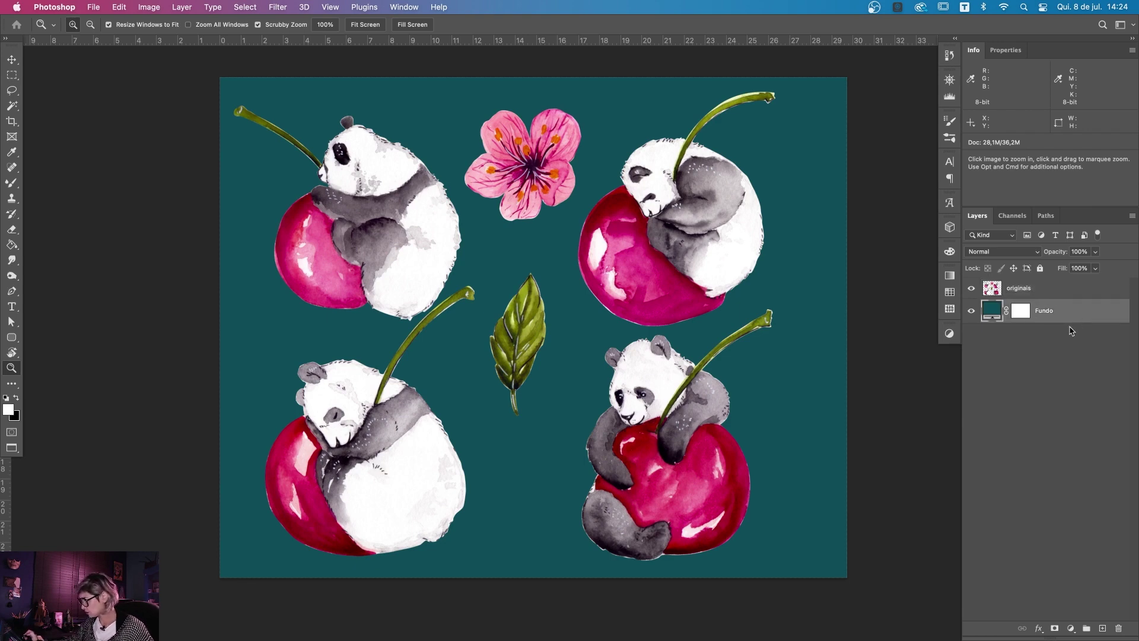
left_click(1051, 293)
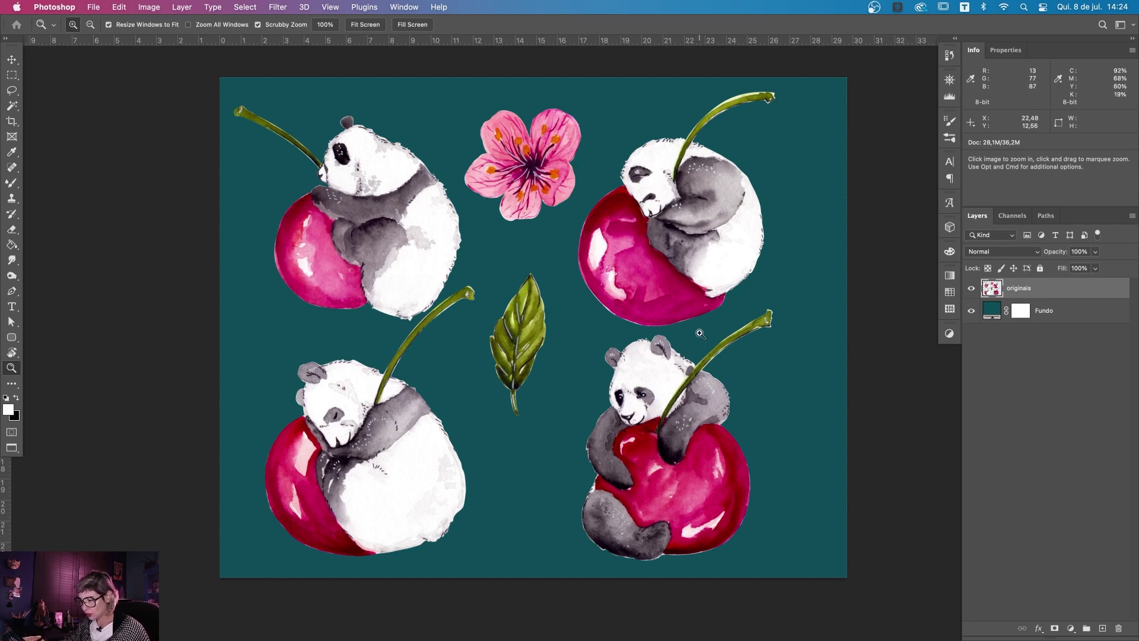
left_click(392, 115)
left_click_drag(602, 309, 652, 308)
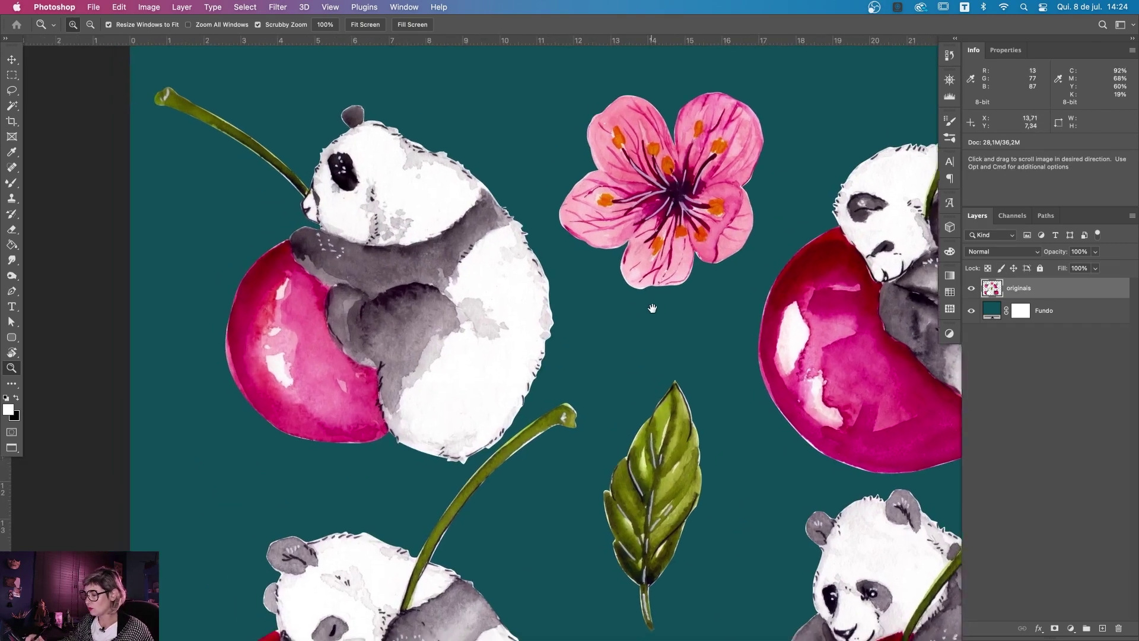
left_click(593, 285)
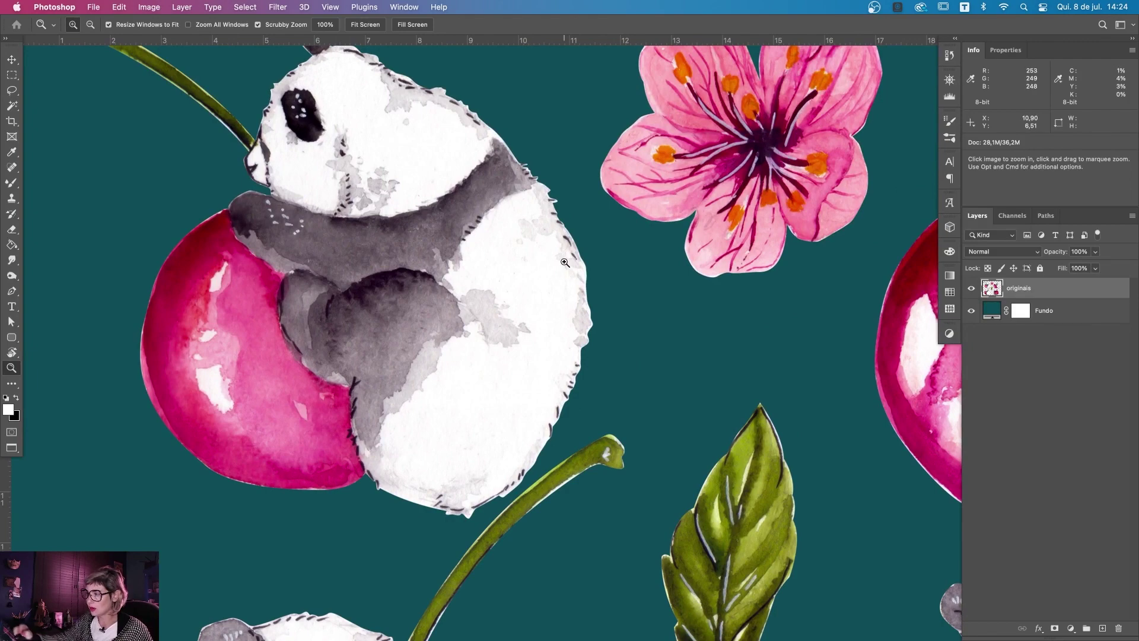
left_click(567, 237)
Step: Set the Mixer Brush to Hard Round Pressure Size 25 px and paint a white fur wisp
mouse_move(576, 258)
left_mouse_down()
mouse_move(624, 329)
mouse_move(628, 223)
left_mouse_up()
key("b")
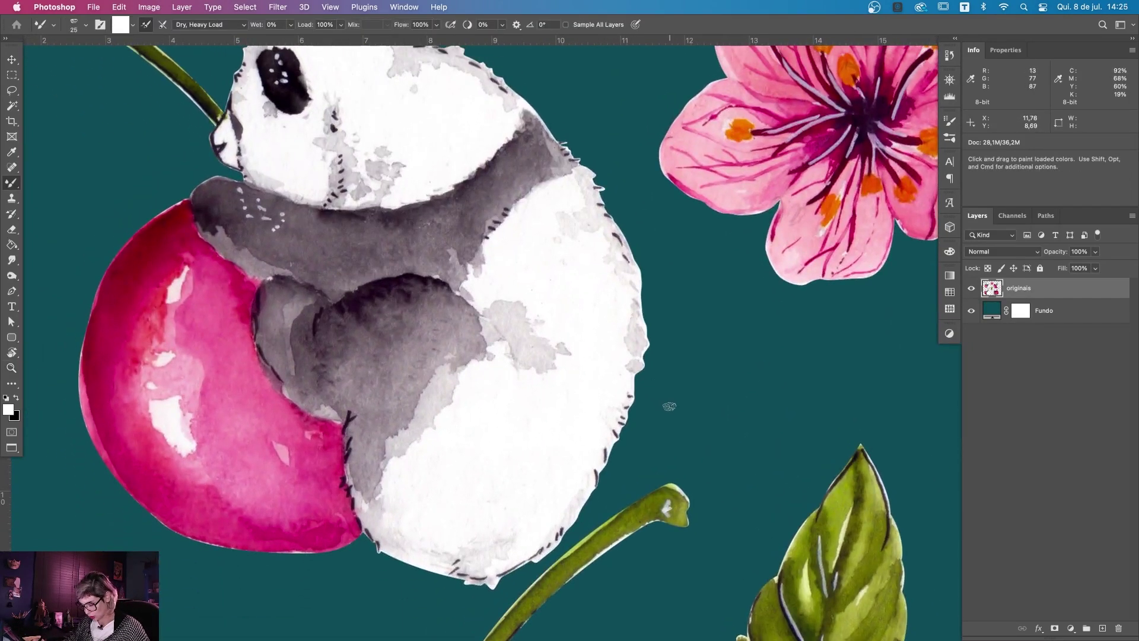
key("F5")
left_click(789, 115)
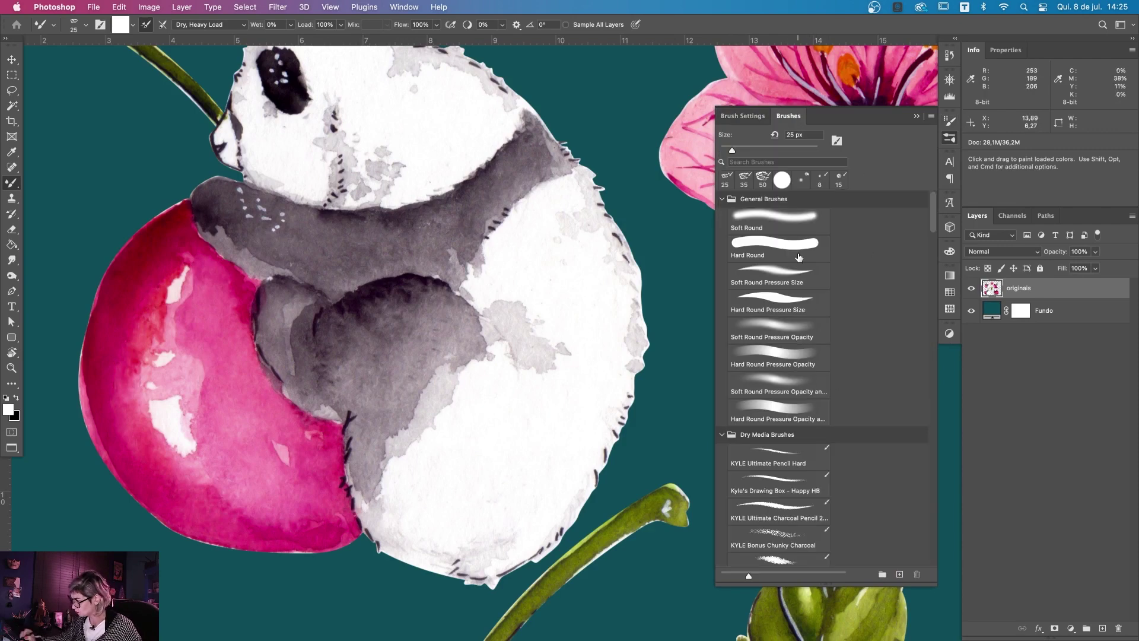
left_click(792, 304)
left_click_drag(637, 283, 648, 298)
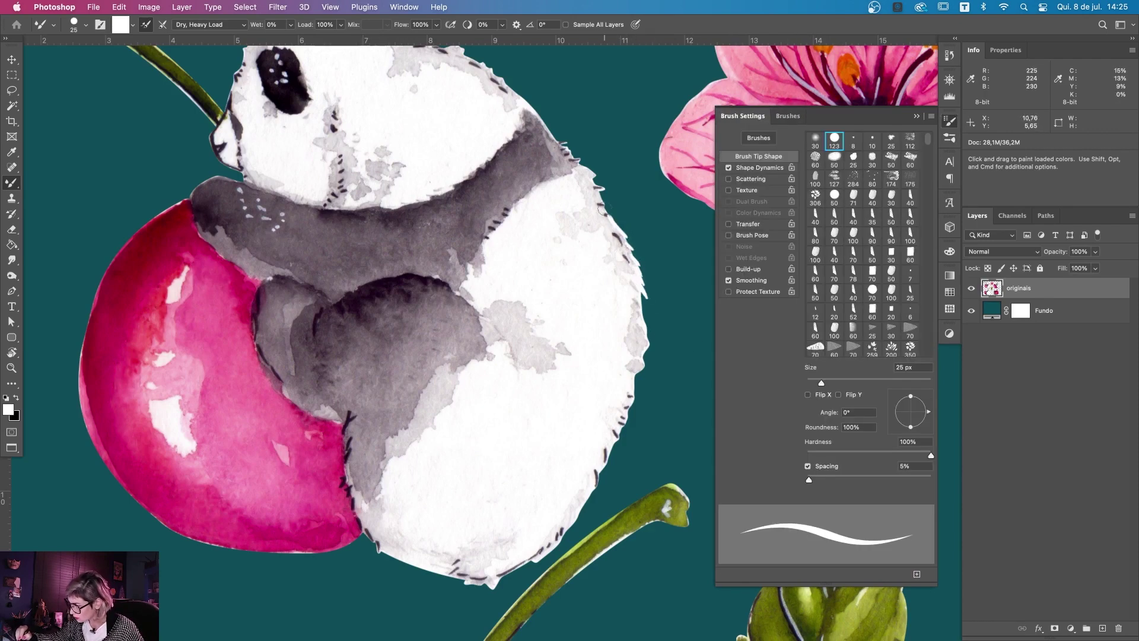
left_click(916, 117)
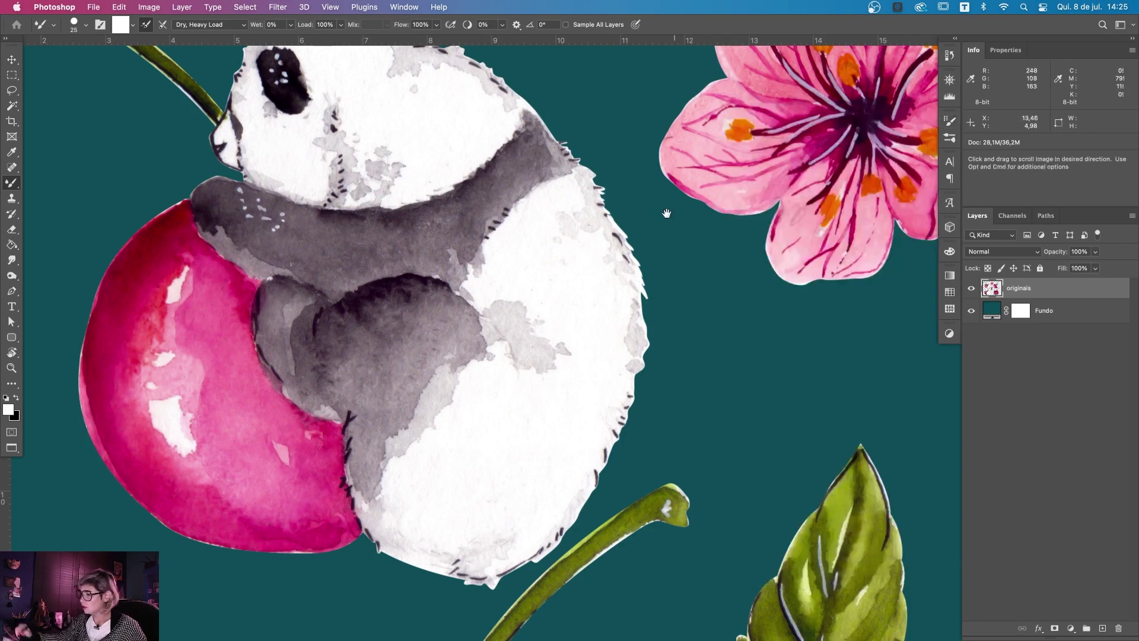
Step: Paint more white fur wisps, undo the last stroke, and zoom out to the whole pattern
scroll(509, 165, "up", 5)
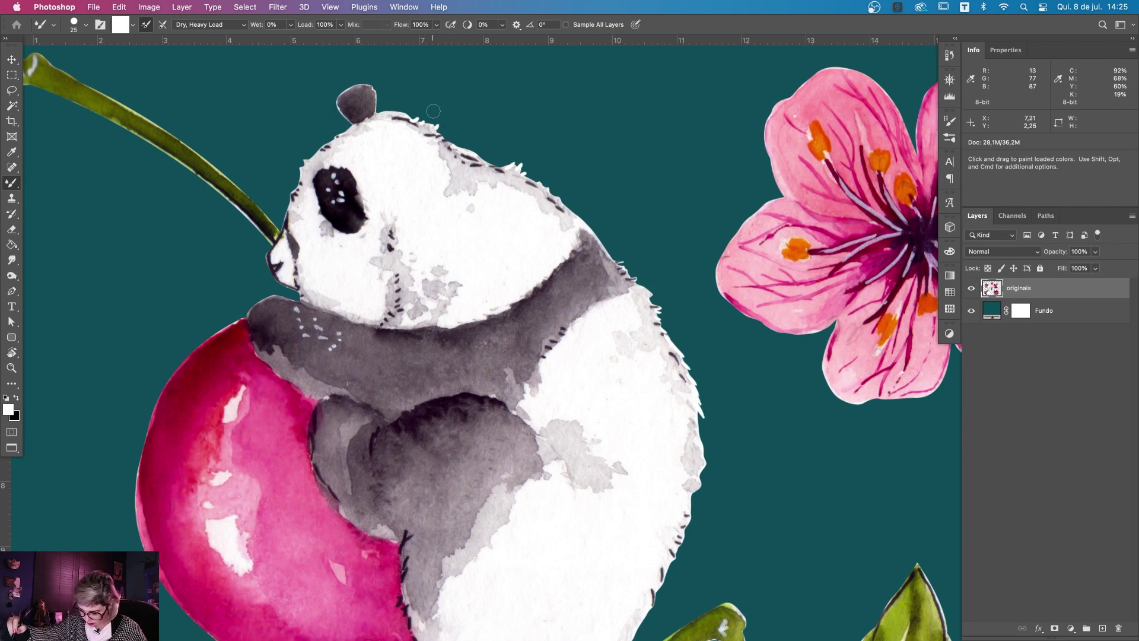
key("e")
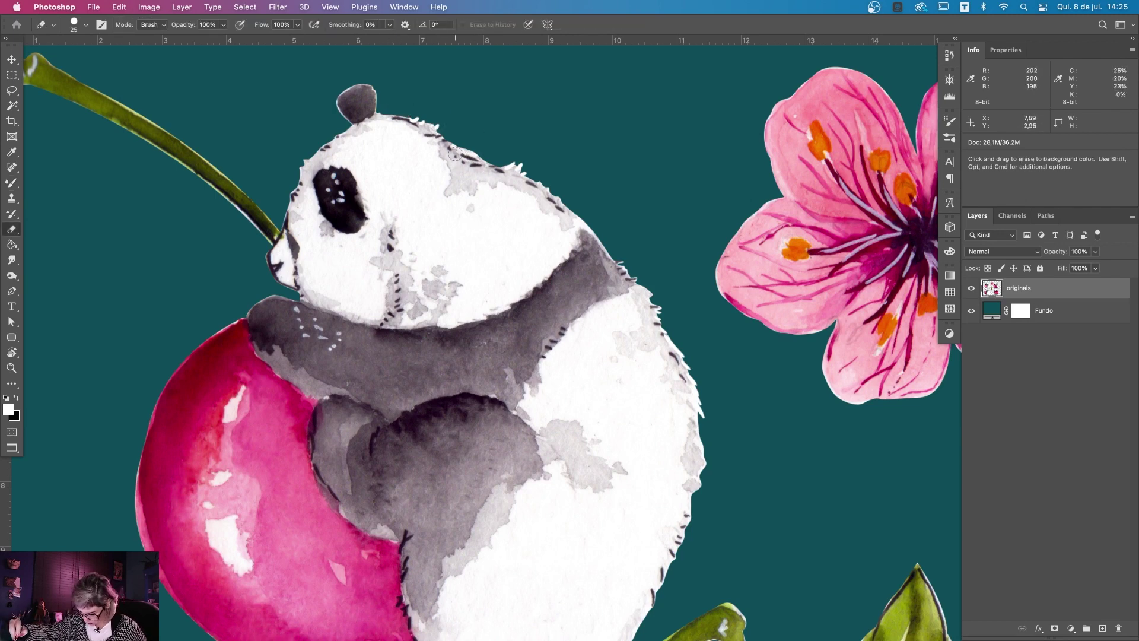
key("b")
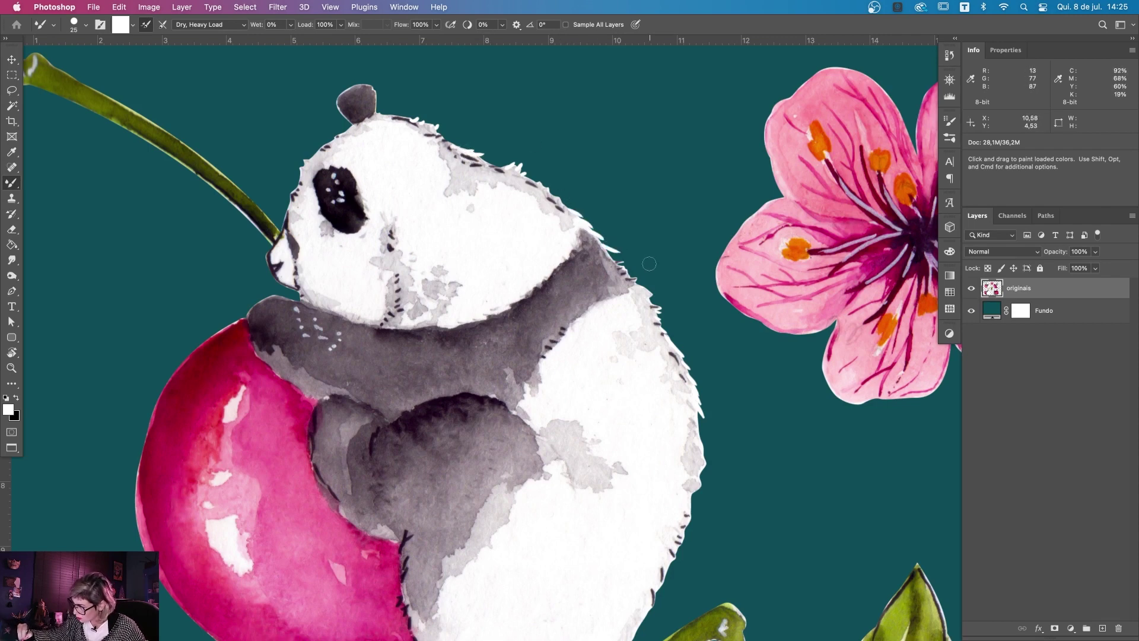
scroll(706, 402, "down", 2)
scroll(703, 374, "down", 2)
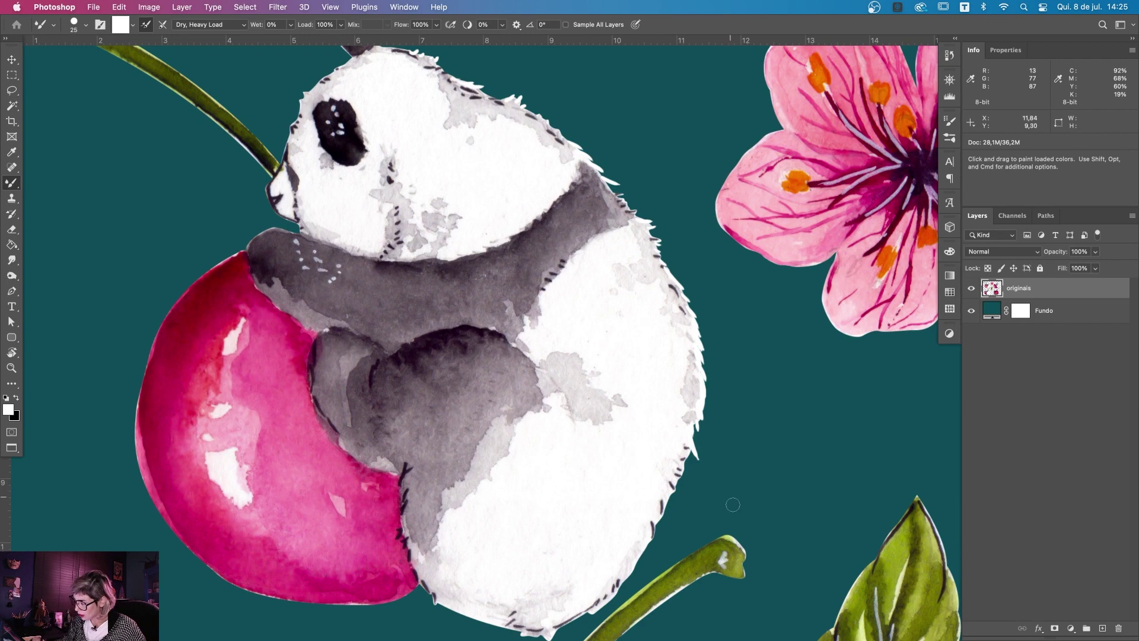
scroll(733, 505, "down", 2)
scroll(618, 457, "down", 2)
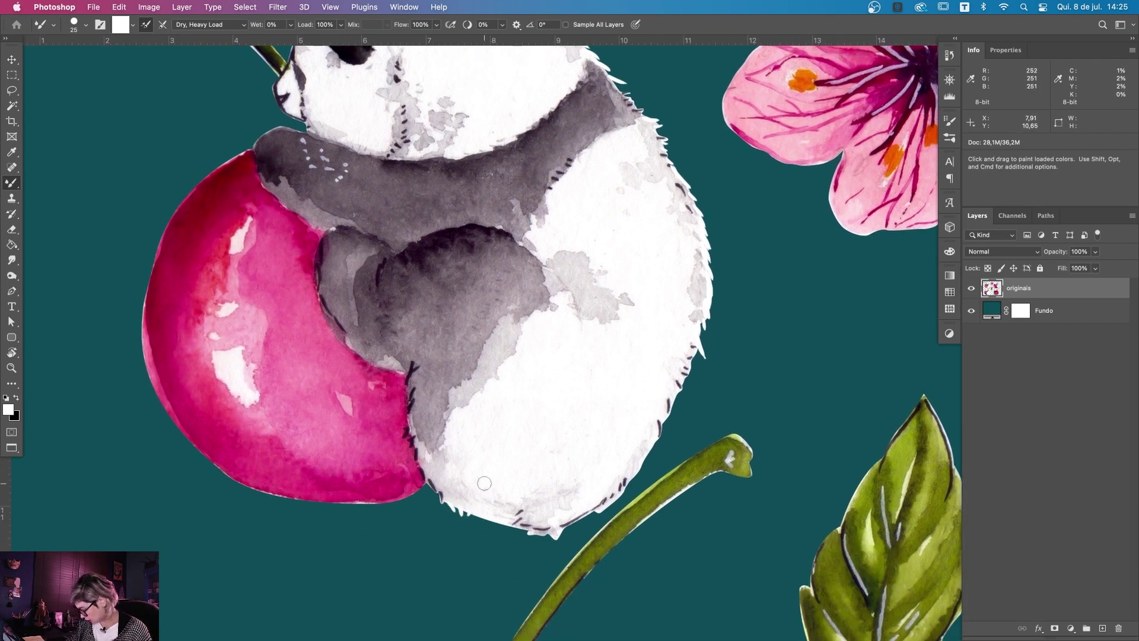
key("super+z")
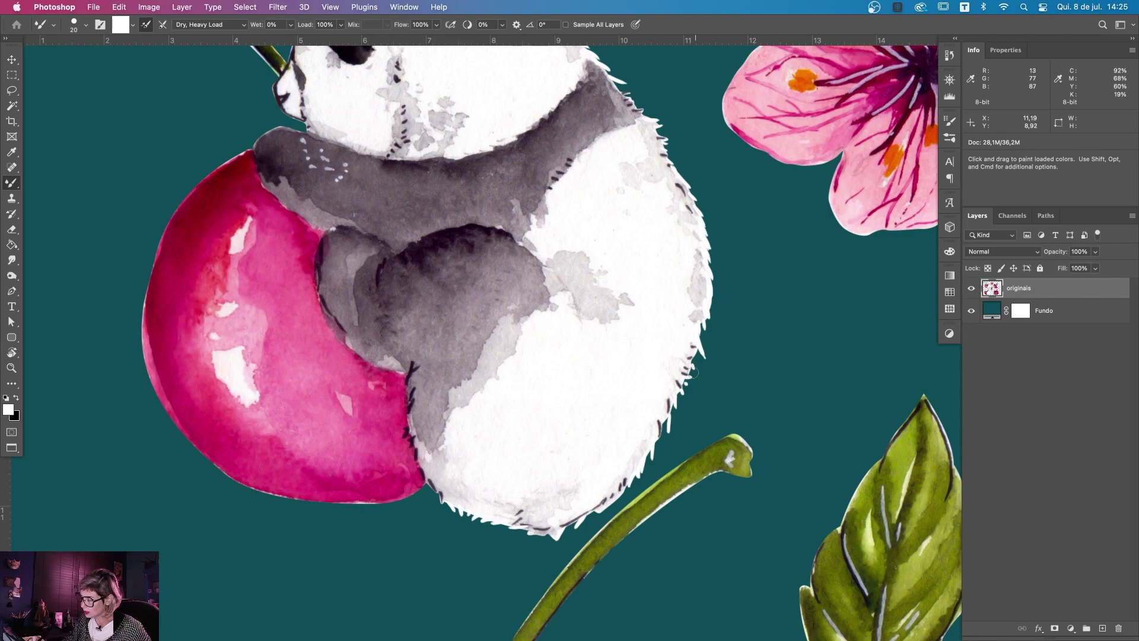
key("z")
key("super+minus")
key("super+minus")
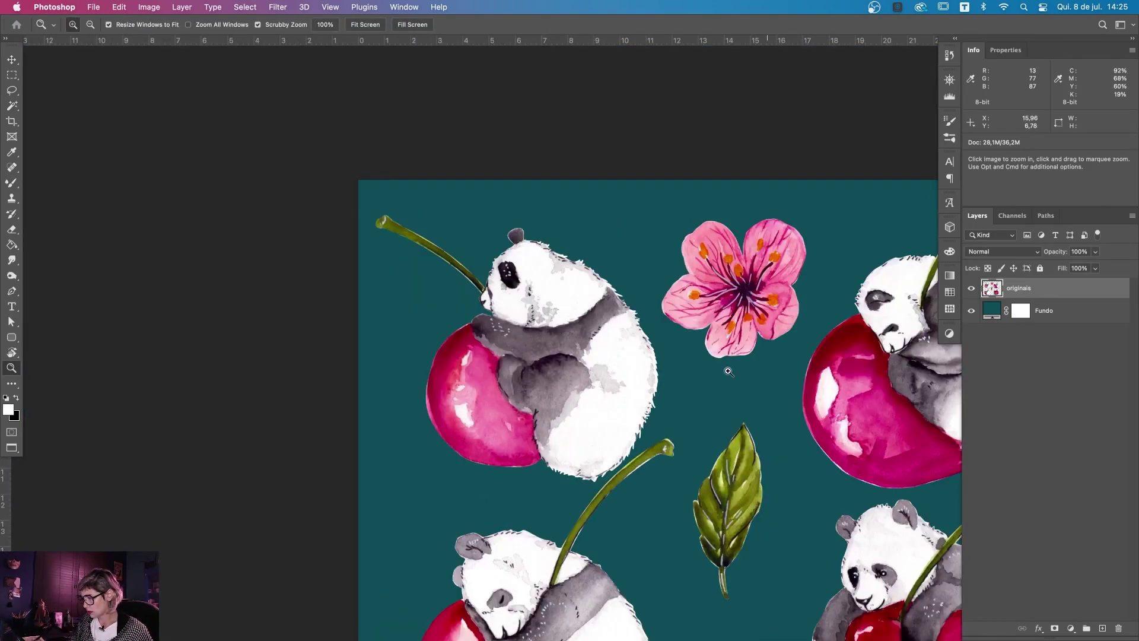
Step: Paint white fur along the lower-right panda's head and erase its bottom edge clean
mouse_move(707, 376)
left_mouse_down()
mouse_move(705, 390)
mouse_move(487, 379)
left_mouse_up()
left_click(772, 284)
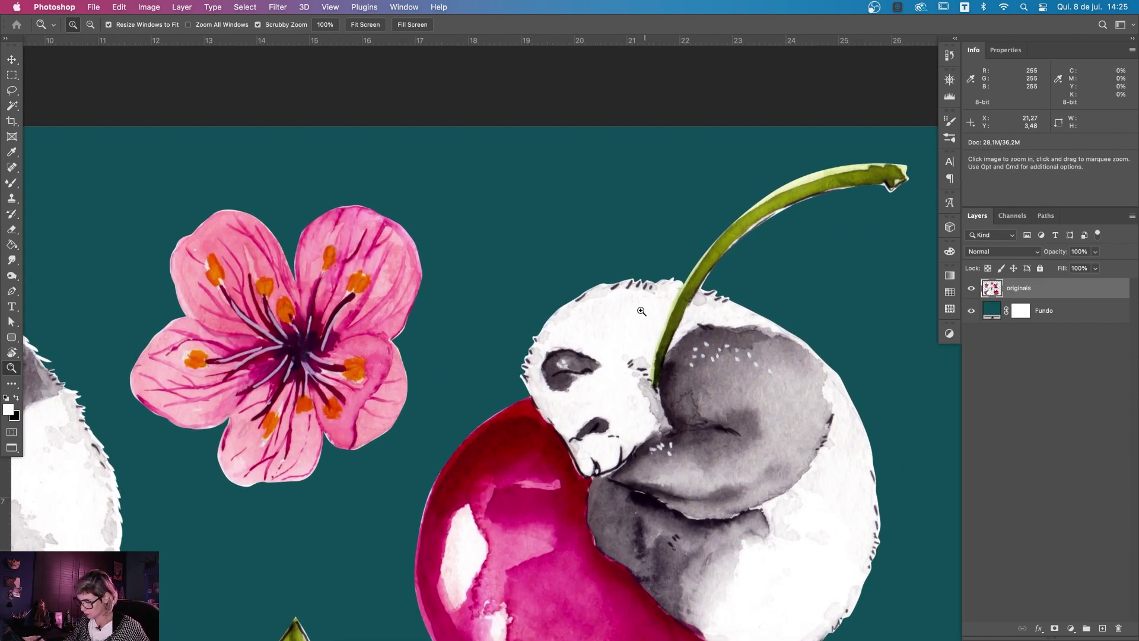
key("b")
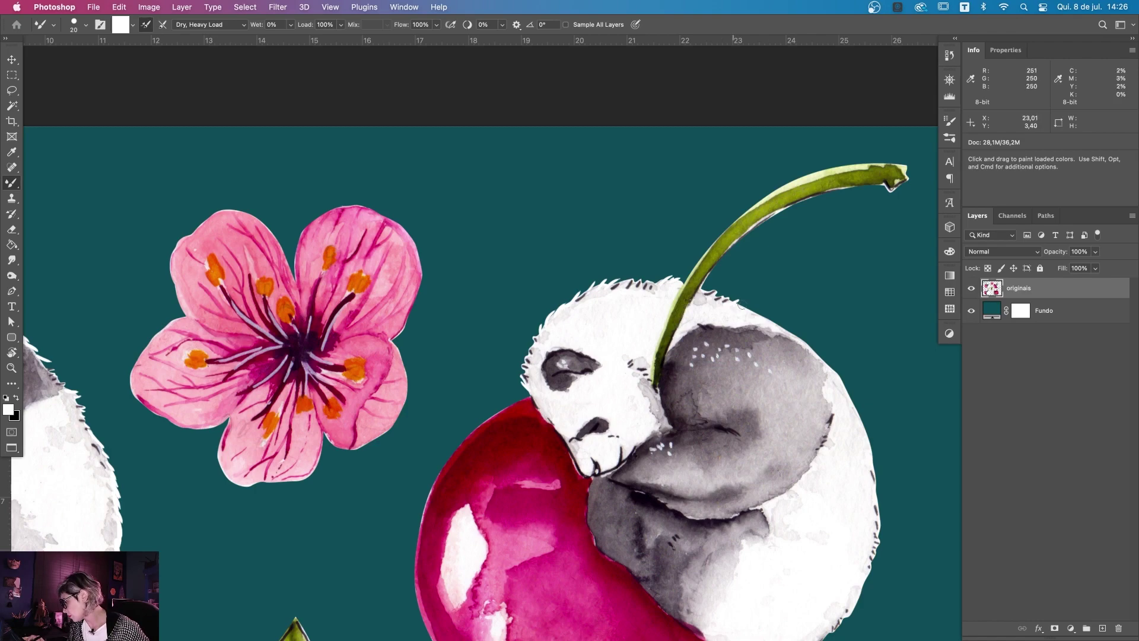
left_click_drag(771, 323, 626, 212)
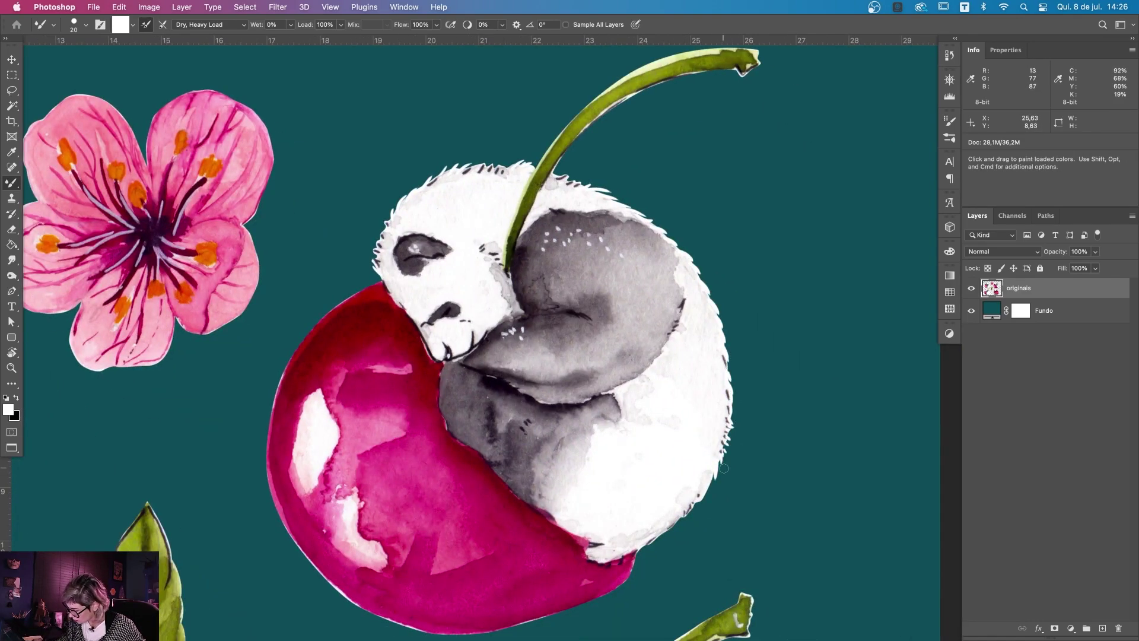
left_click_drag(706, 522, 706, 457)
key("z")
left_click(744, 486, "alt")
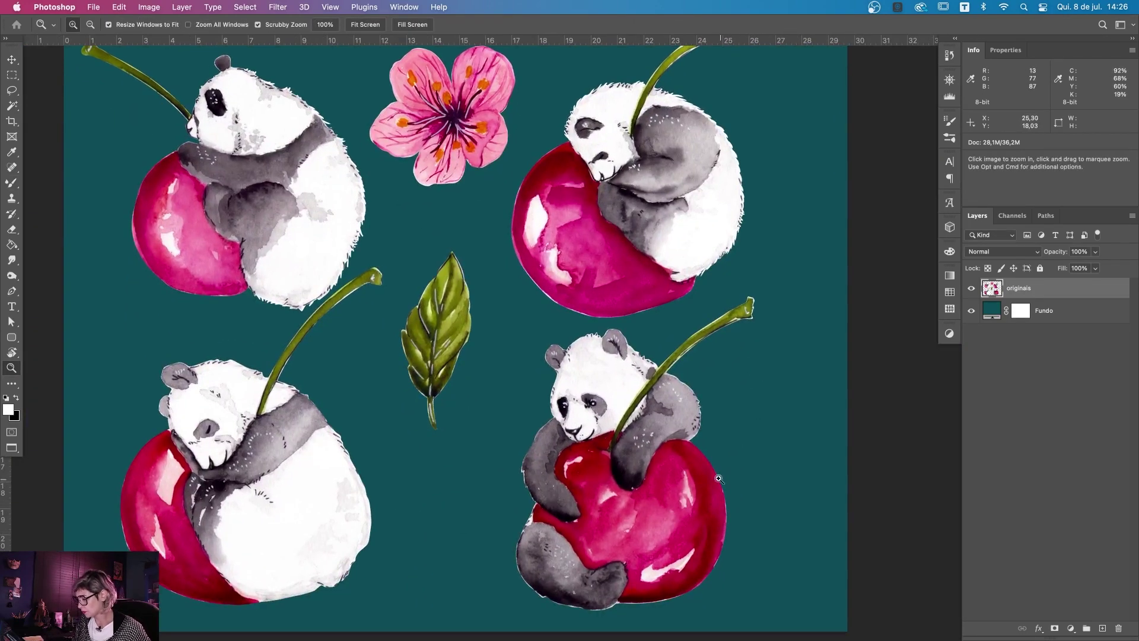
left_click_drag(744, 485, 789, 486)
key("b")
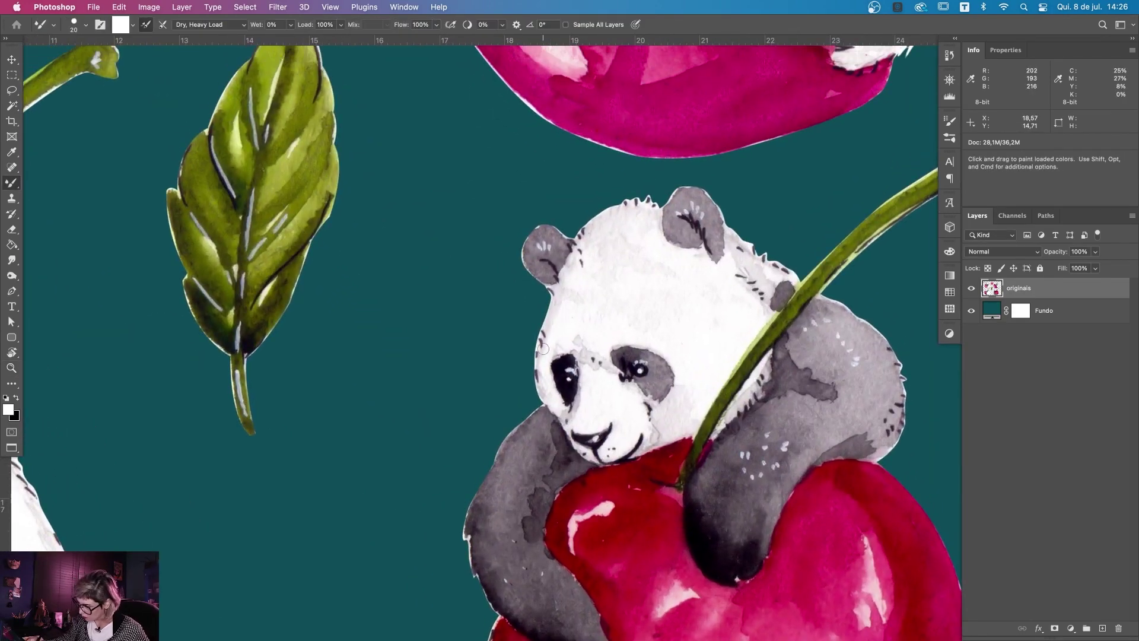
mouse_move(598, 229)
left_mouse_down()
mouse_move(588, 211)
mouse_move(606, 199)
left_mouse_up()
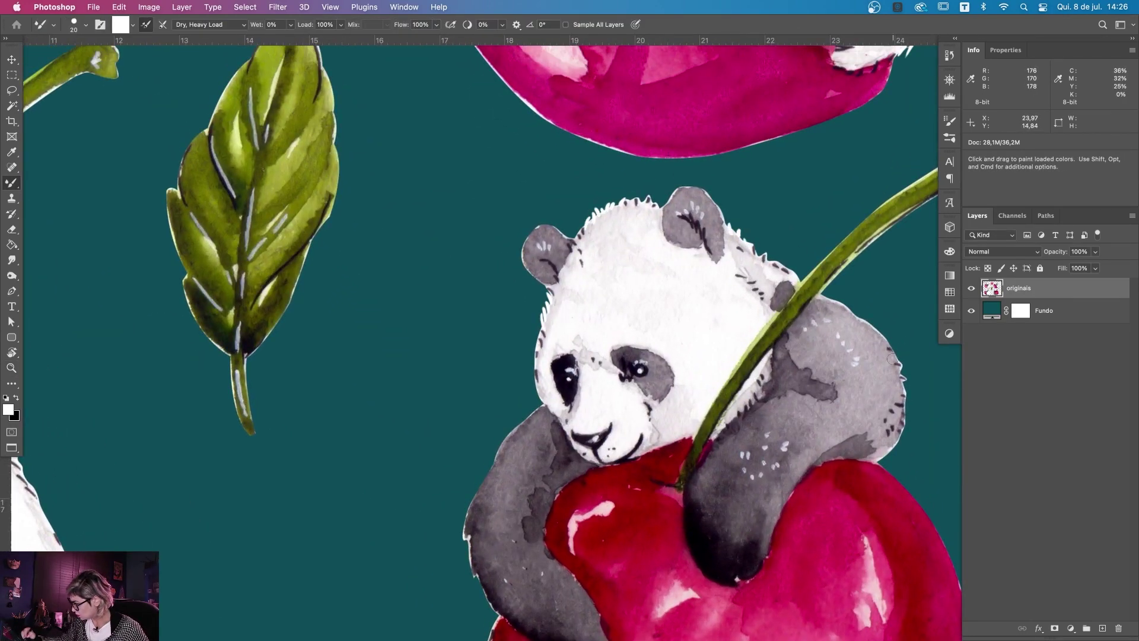
scroll(893, 359, "down", 5)
scroll(712, 415, "down", 3)
key("e")
left_click_drag(546, 536, 662, 532)
Step: Paint white fur along the lower-left panda's lower edge, right edge and head top
key("b")
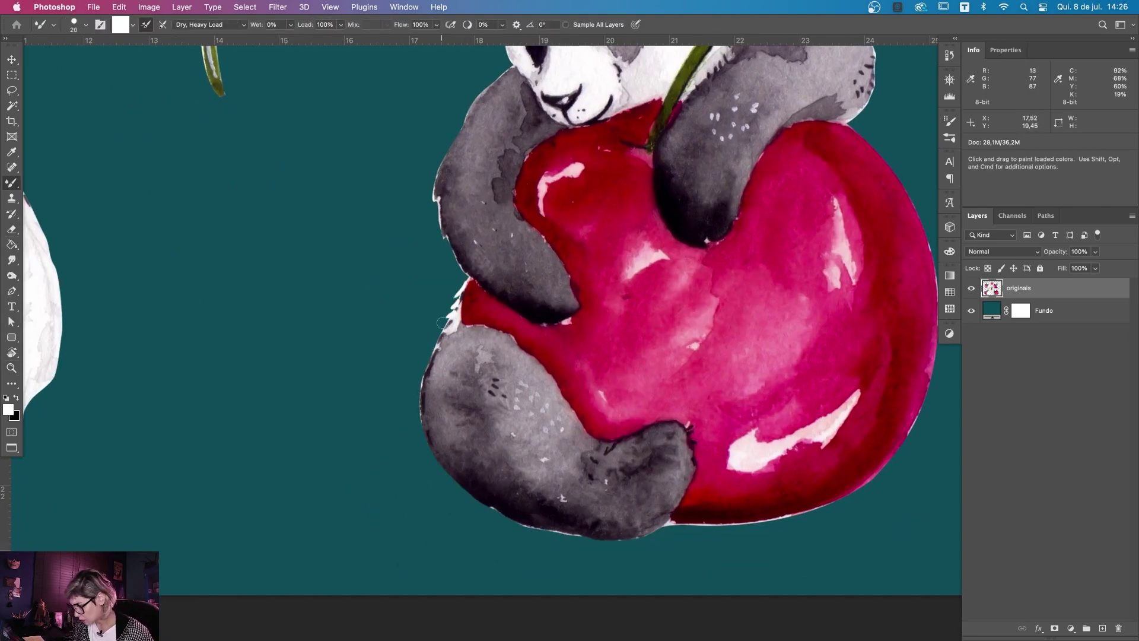
key("z")
left_click(582, 439, "alt")
left_click(427, 444)
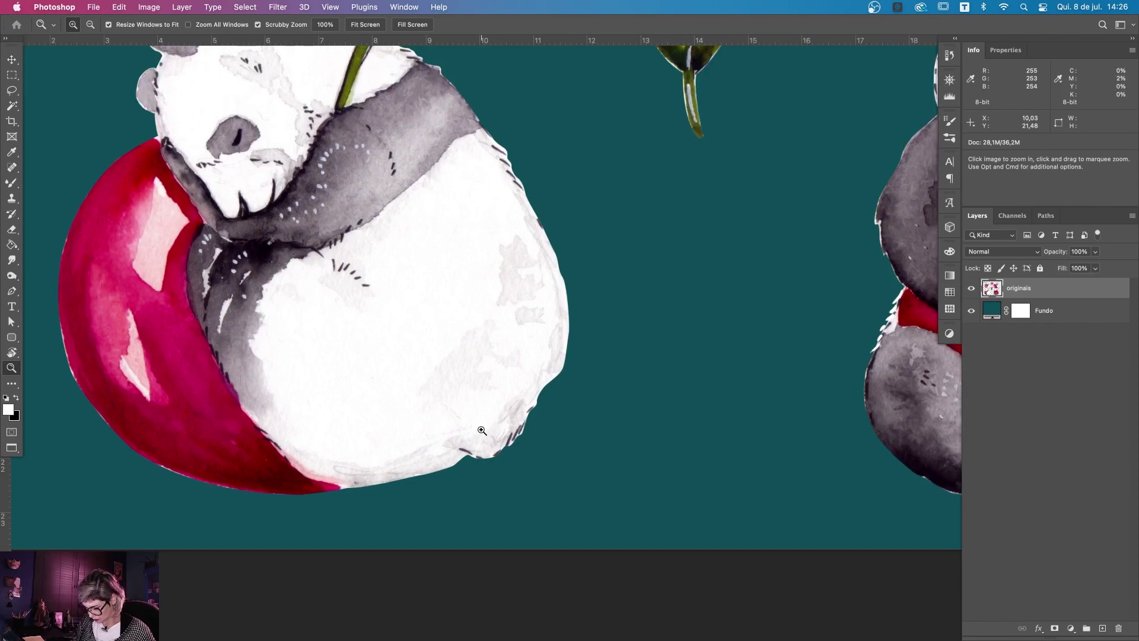
key("b")
mouse_move(356, 490)
left_mouse_down()
mouse_move(418, 478)
mouse_move(535, 413)
left_mouse_up()
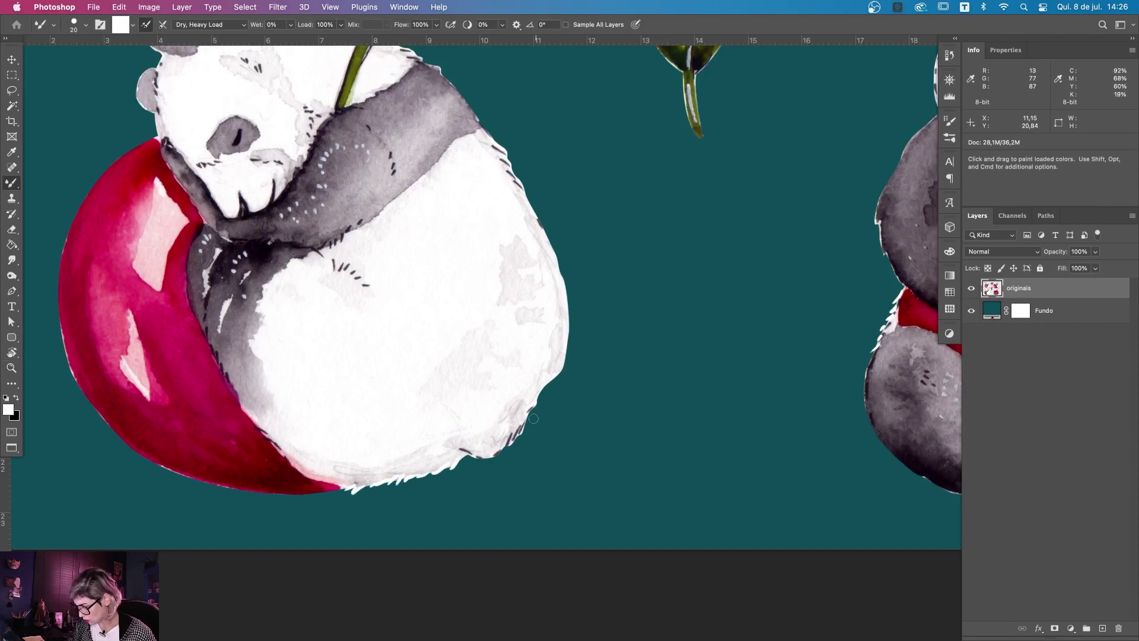
mouse_move(513, 457)
left_mouse_down()
mouse_move(564, 360)
mouse_move(548, 255)
mouse_move(588, 320)
left_mouse_up()
scroll(549, 255, "up", 3)
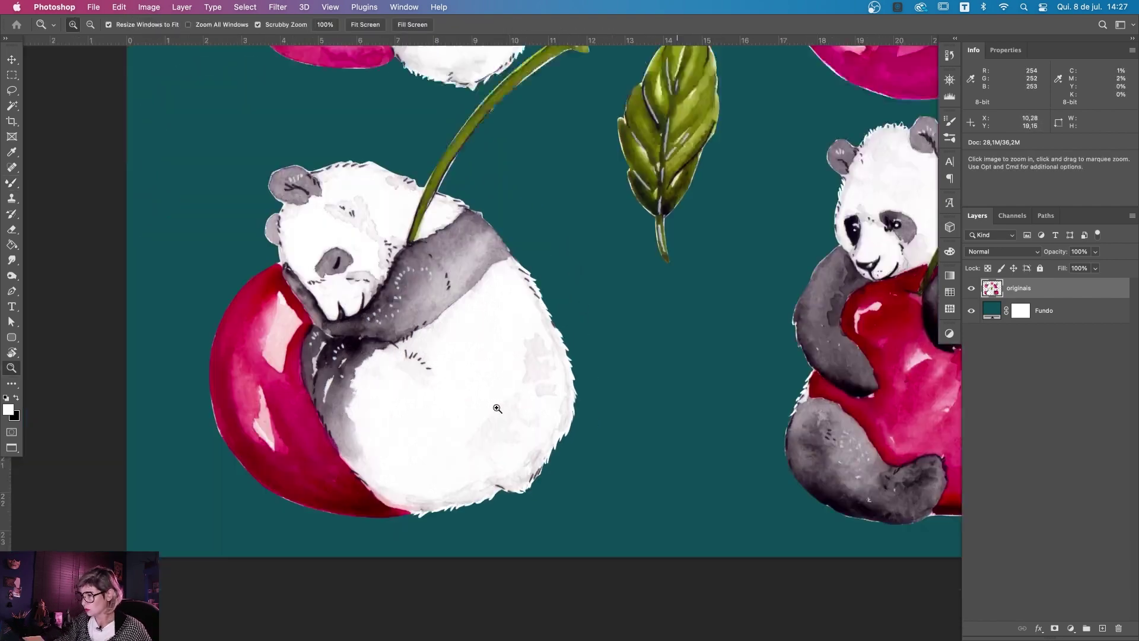
scroll(370, 335, "up", 3)
mouse_move(466, 252)
left_mouse_down()
mouse_move(549, 234)
mouse_move(620, 267)
left_mouse_up()
key("e")
scroll(677, 300, "down", 2)
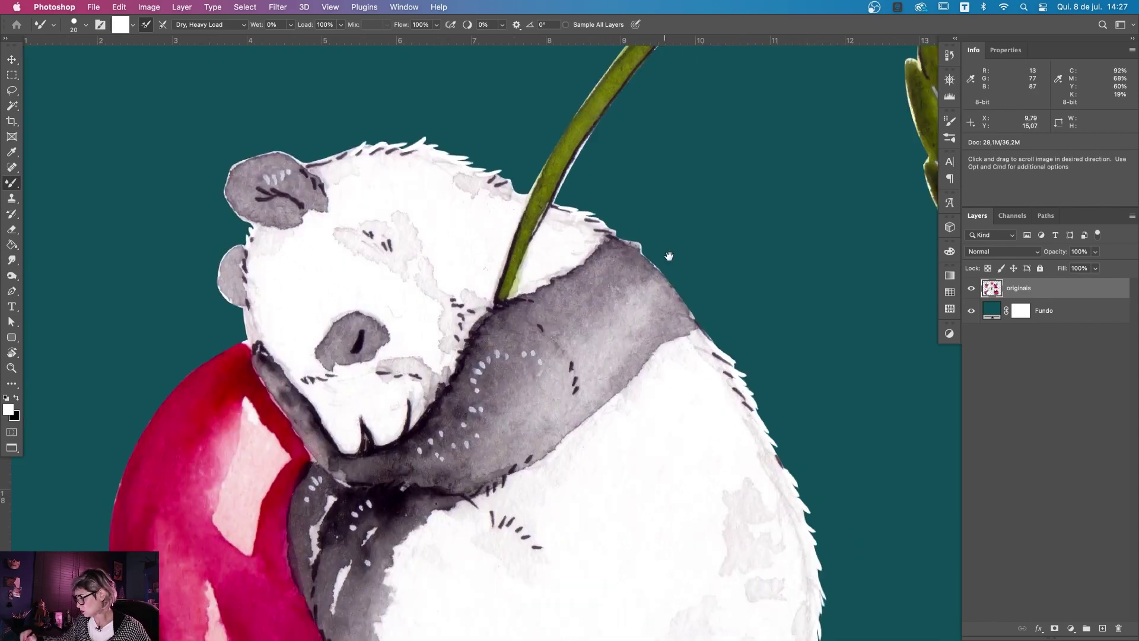
scroll(688, 284, "up", 2)
Step: Crop-extend the canvas downward to add teal space below the artwork
key("z")
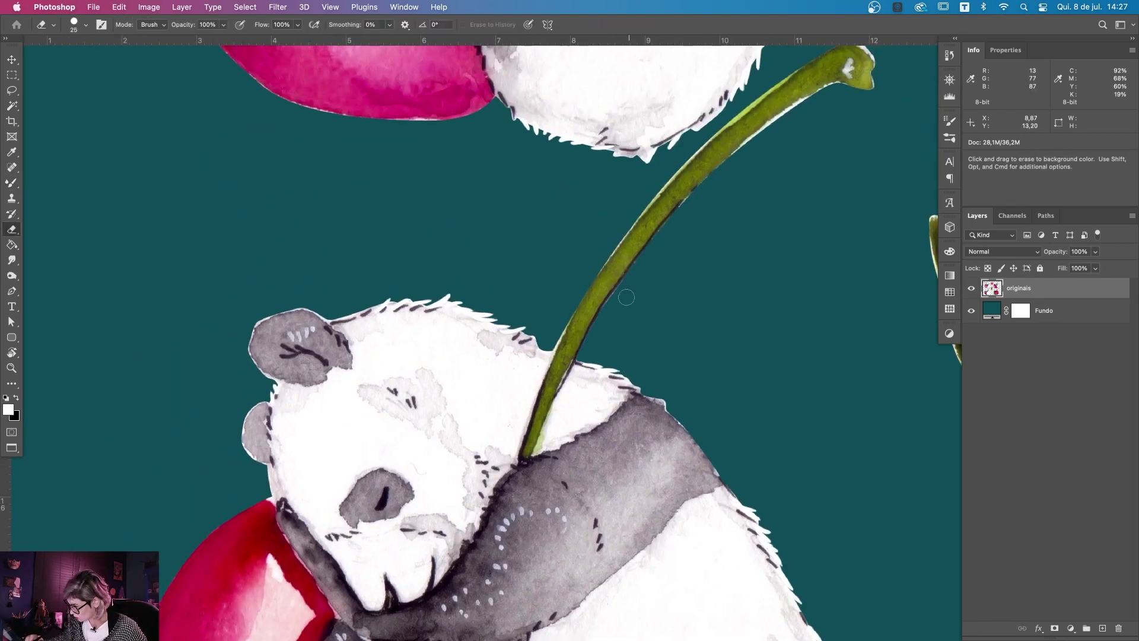
left_click(809, 426, "alt")
scroll(753, 457, "down", 2)
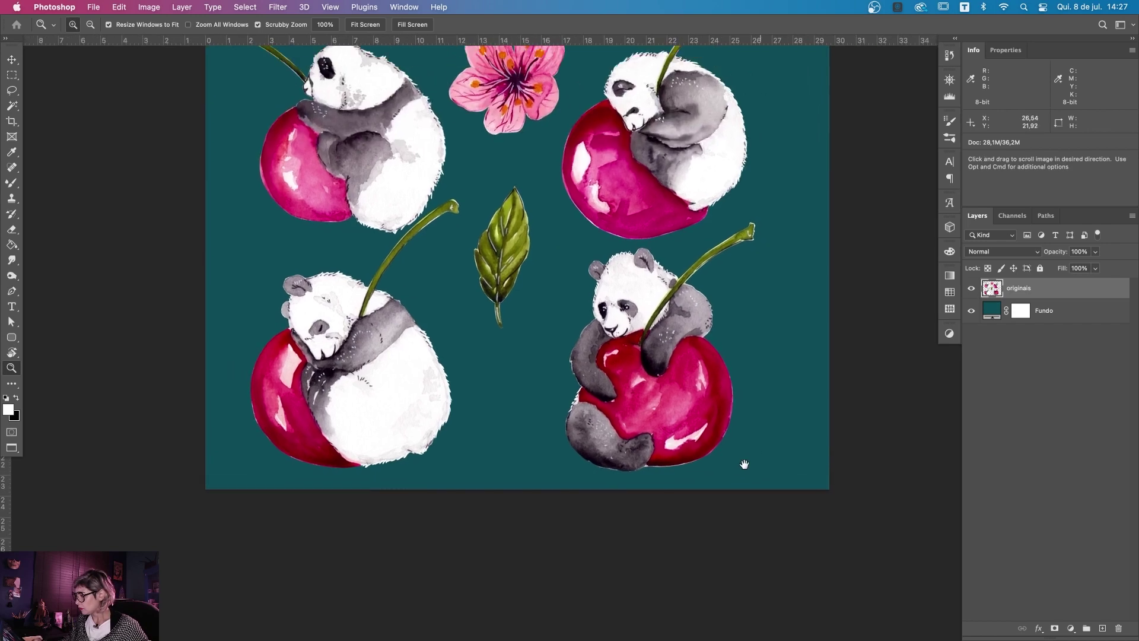
scroll(702, 361, "down", 2)
key("c")
left_click_drag(526, 473, 528, 514)
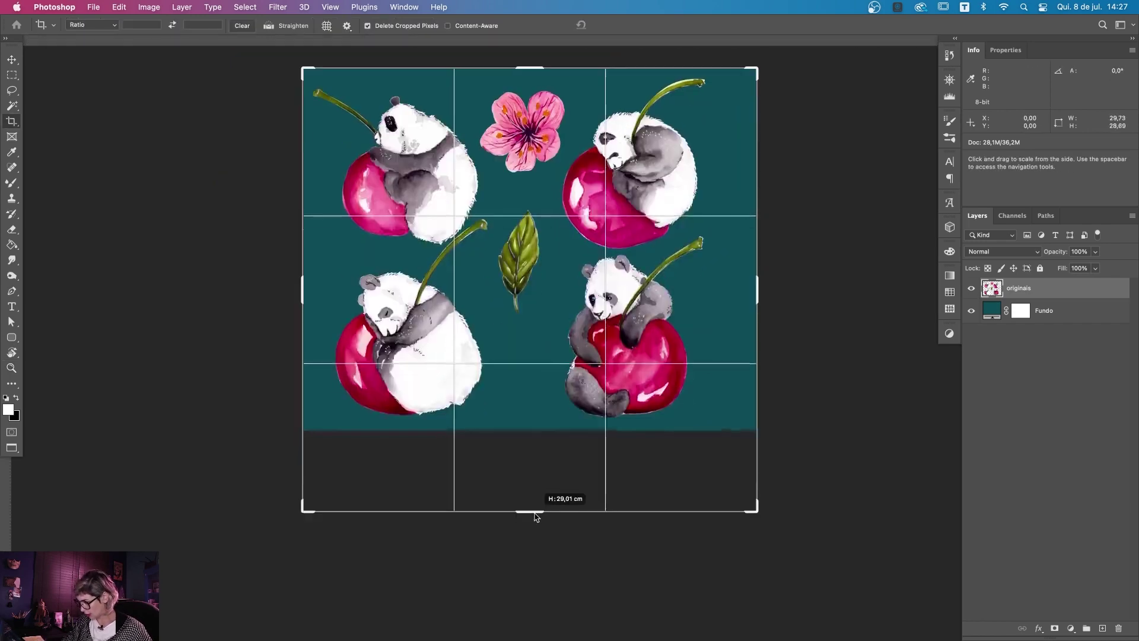
key("Return")
Step: Lasso the bottom-right panda's lower foot, copy it to Layer 1, and reselect originais
key("z")
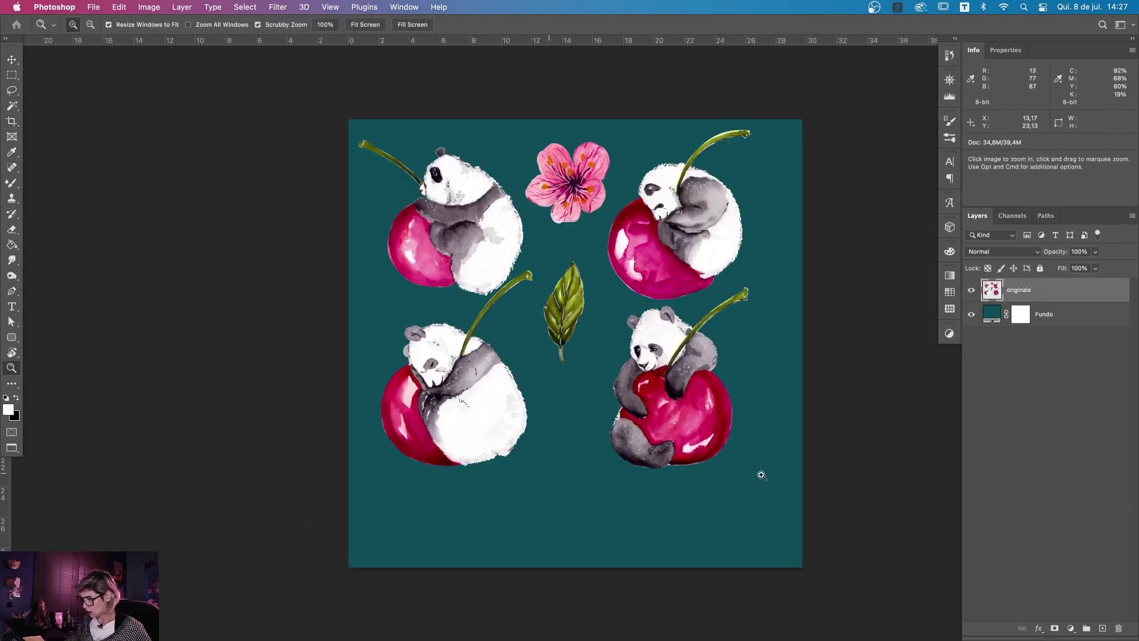
left_click(760, 473)
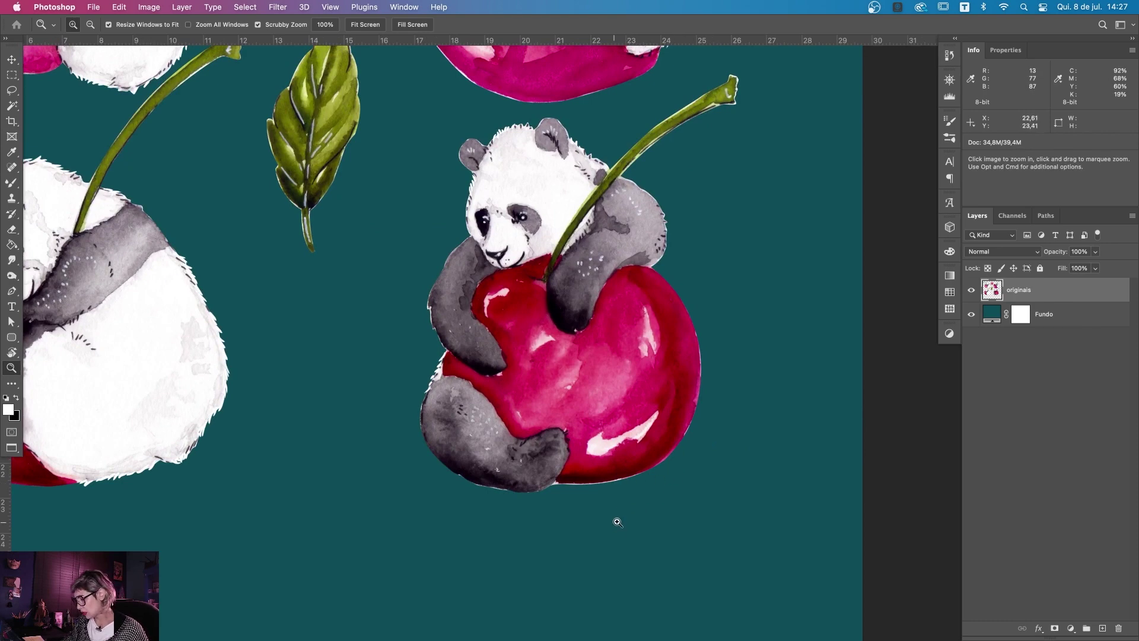
left_click_drag(677, 442, 662, 415)
key("l")
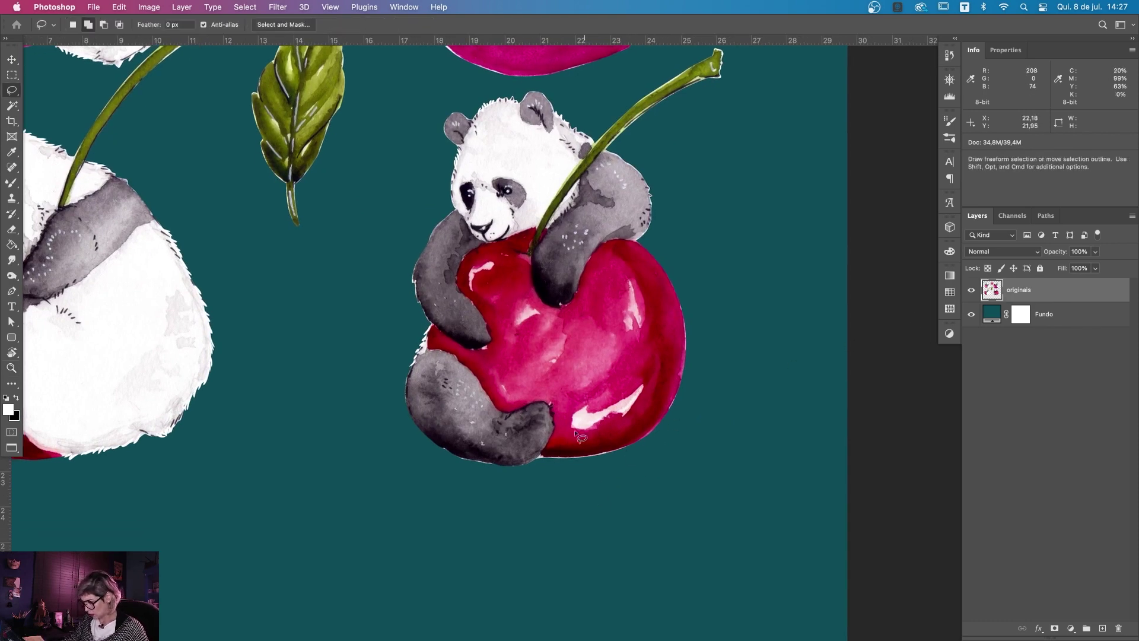
mouse_move(534, 462)
left_mouse_down()
mouse_move(554, 414)
mouse_move(492, 408)
left_mouse_up()
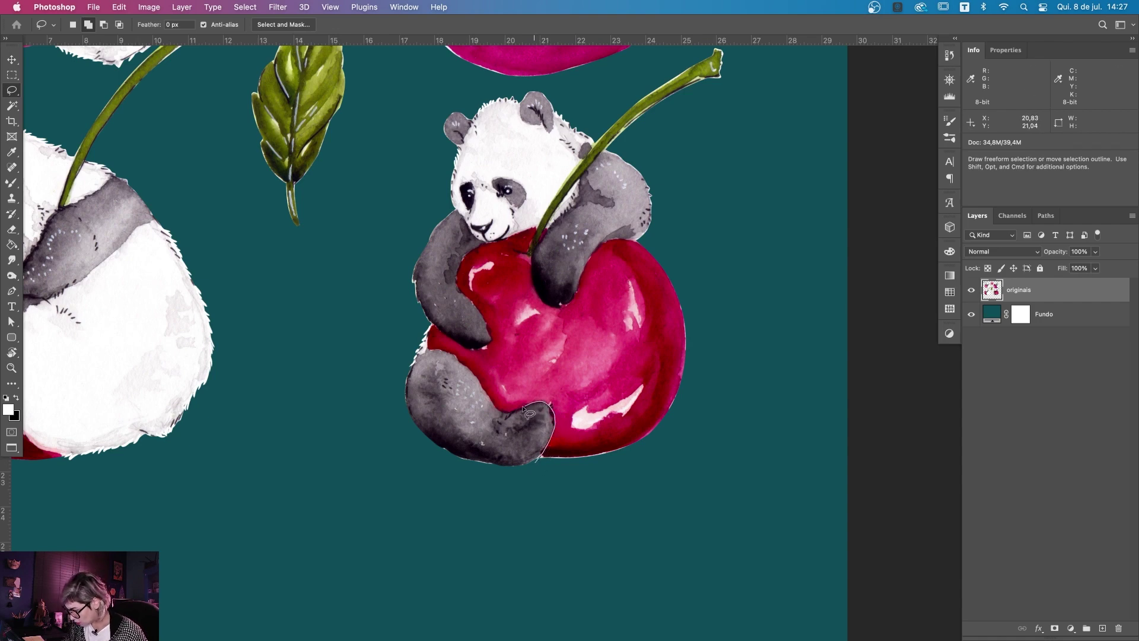
left_click_drag(498, 411, 480, 540)
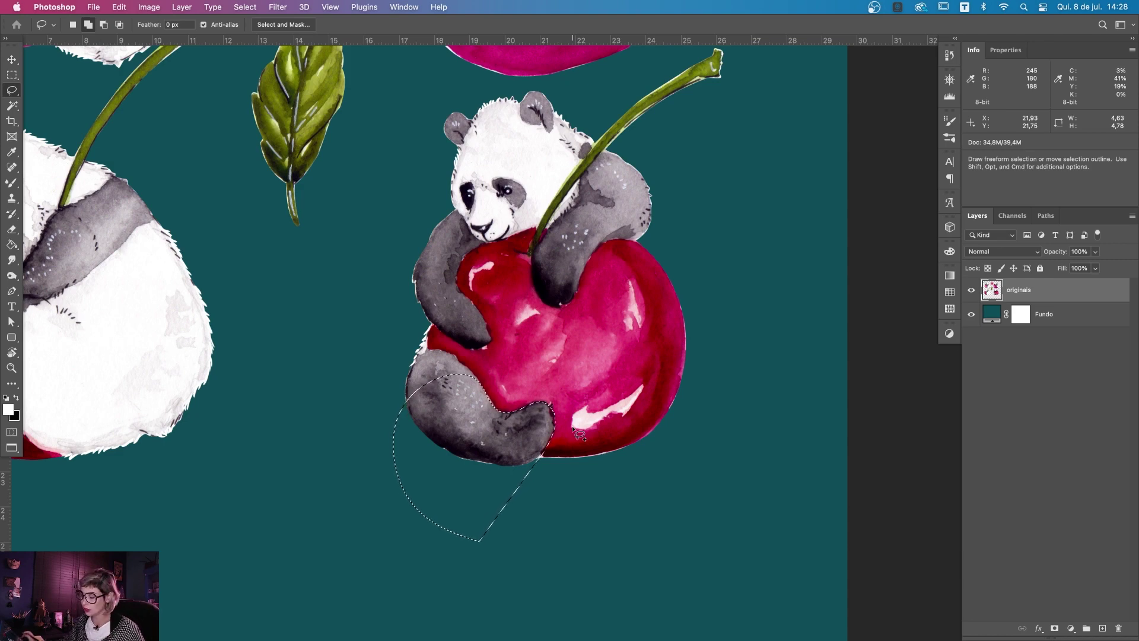
key("super+j")
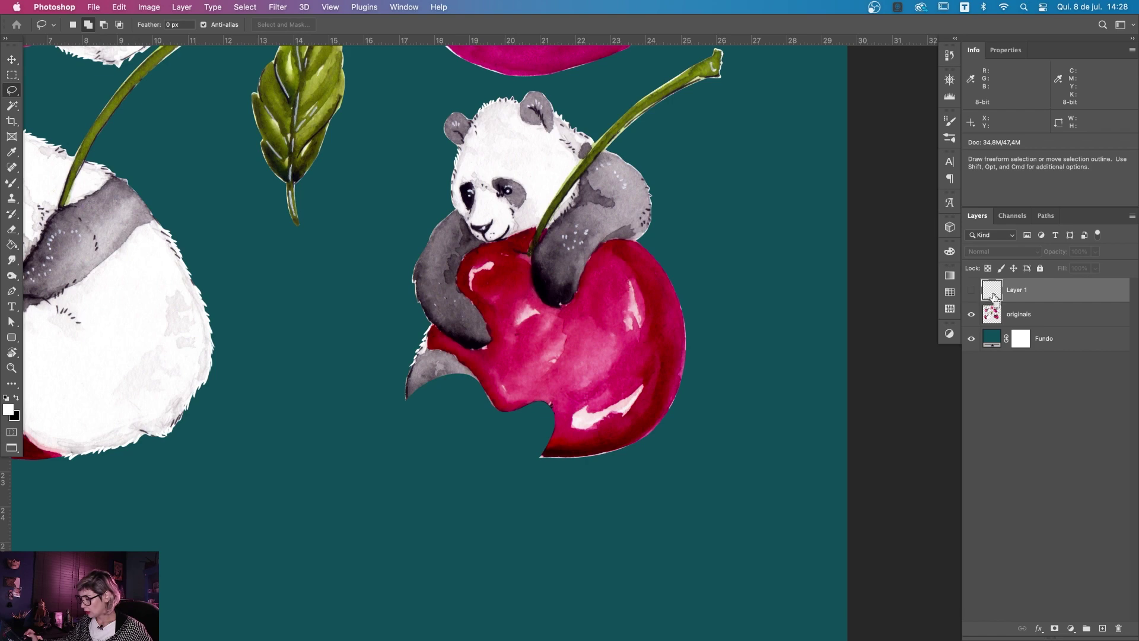
key("super+z")
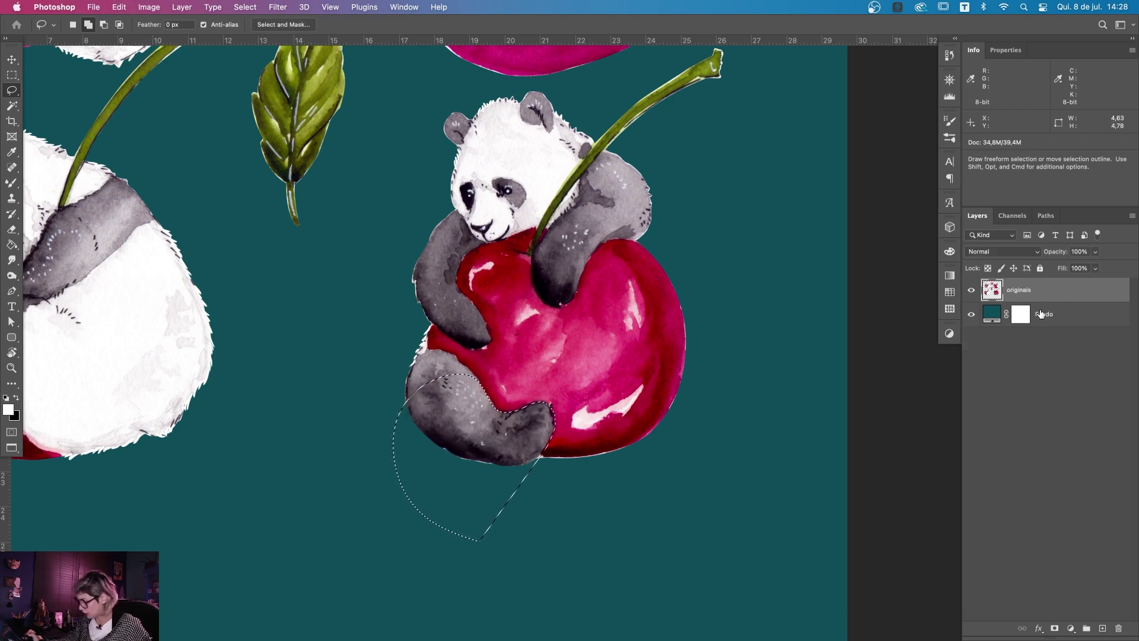
key("super+j")
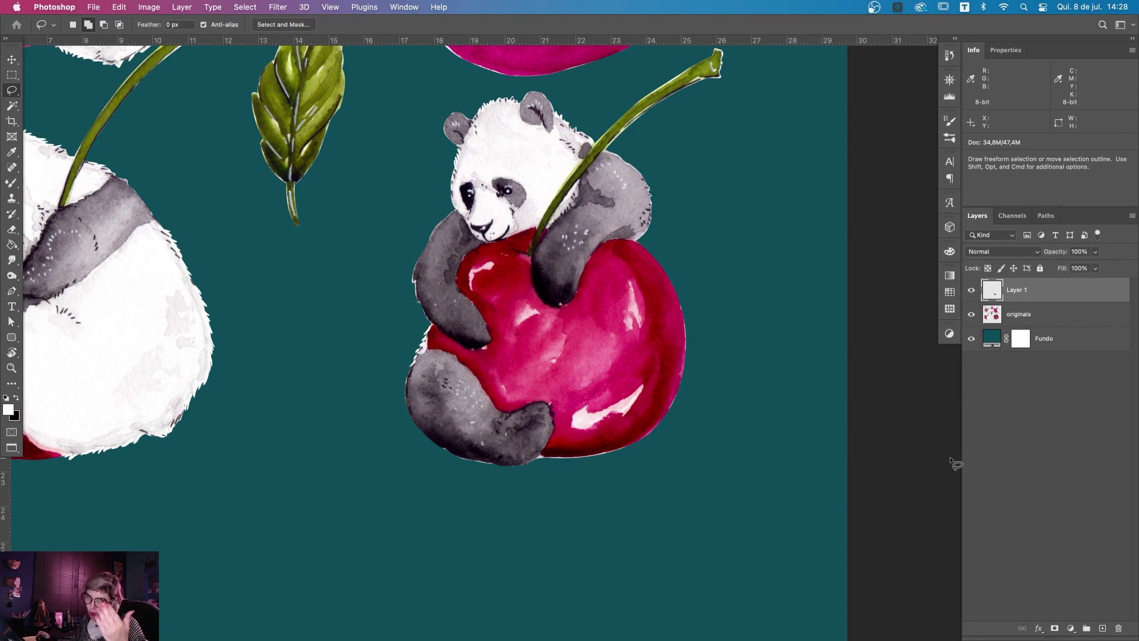
key("alt+bracketleft")
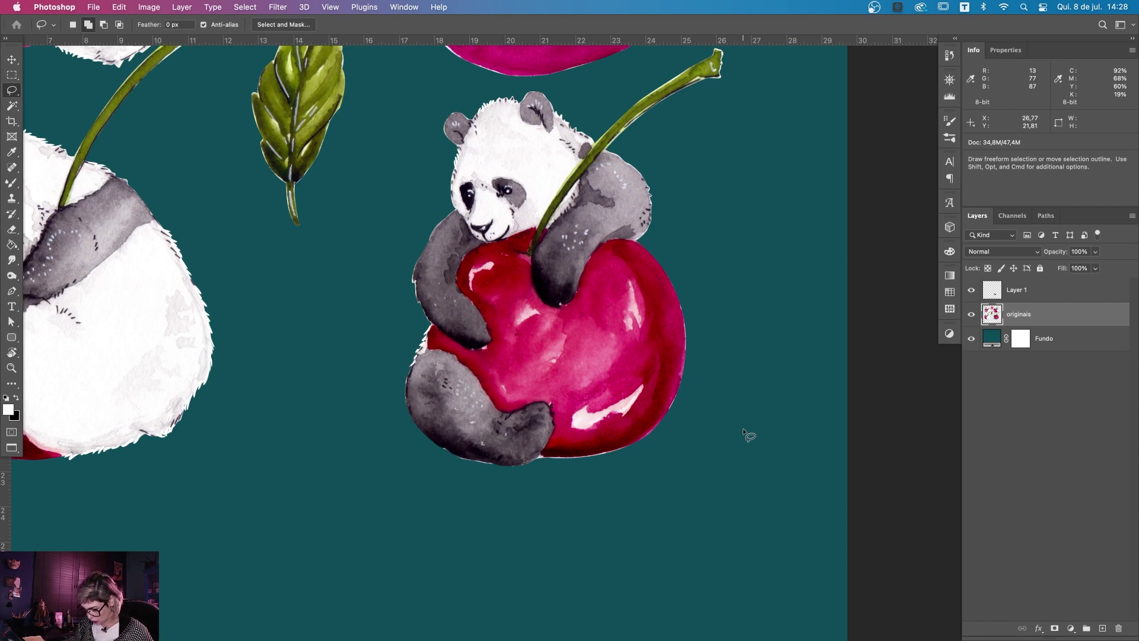
Step: Move the foot copy down-right, flip it horizontally and rotate it
key("v")
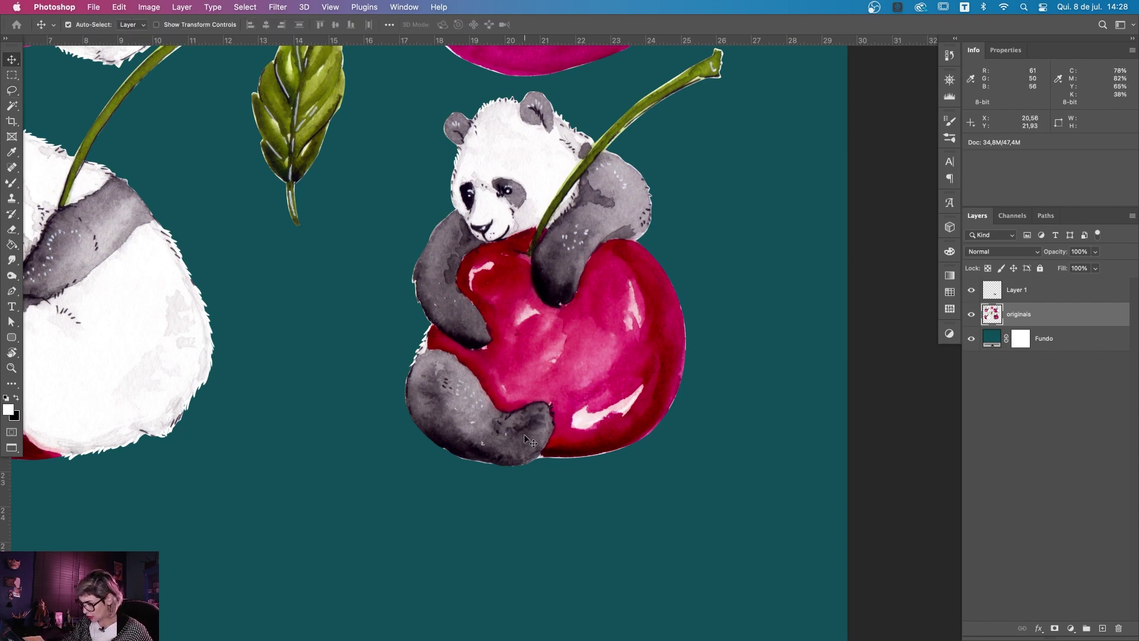
left_click_drag(536, 441, 637, 525)
key("ctrl+t")
right_click(707, 512)
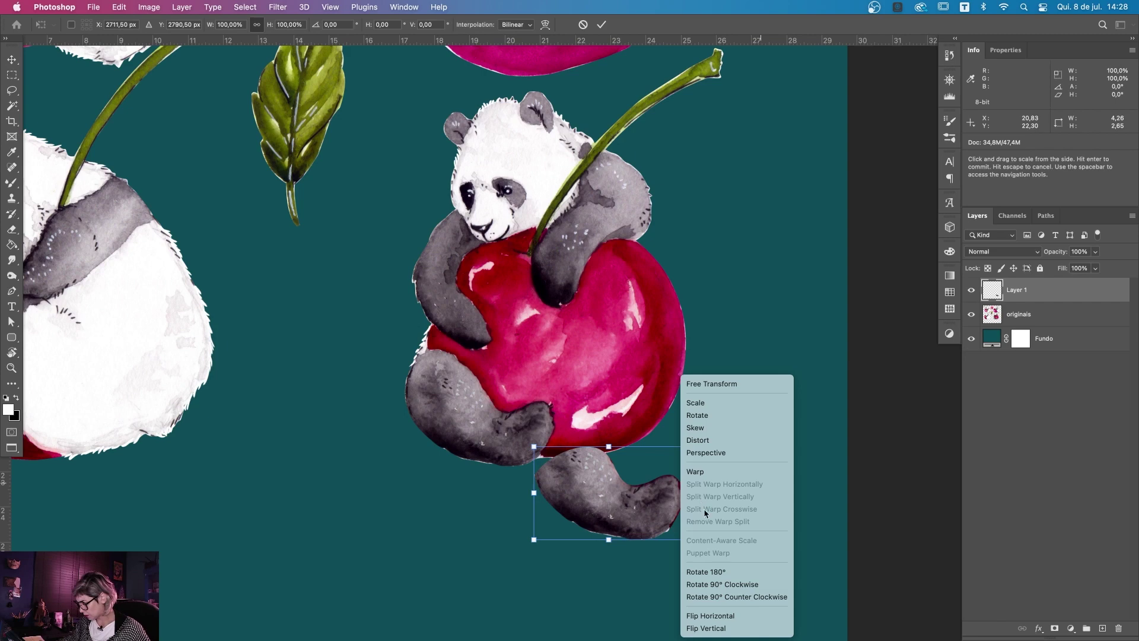
left_click(754, 617)
left_click_drag(725, 483, 668, 512)
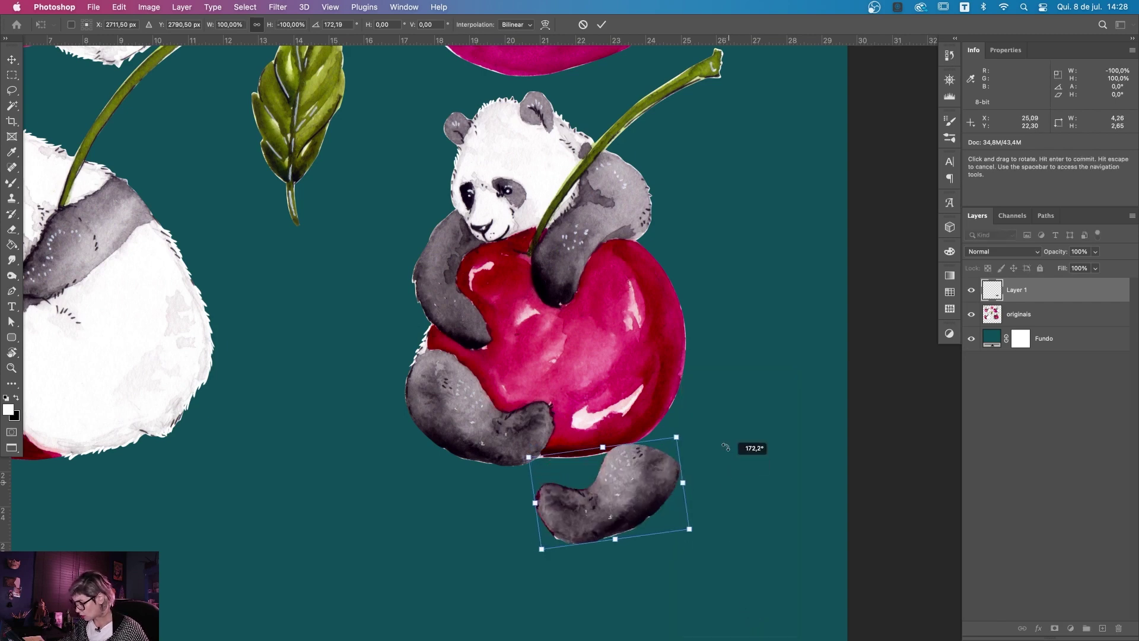
Step: Place Layer 1 below originais and tuck the foot up under the cherry
left_click_drag(1045, 292, 1040, 327)
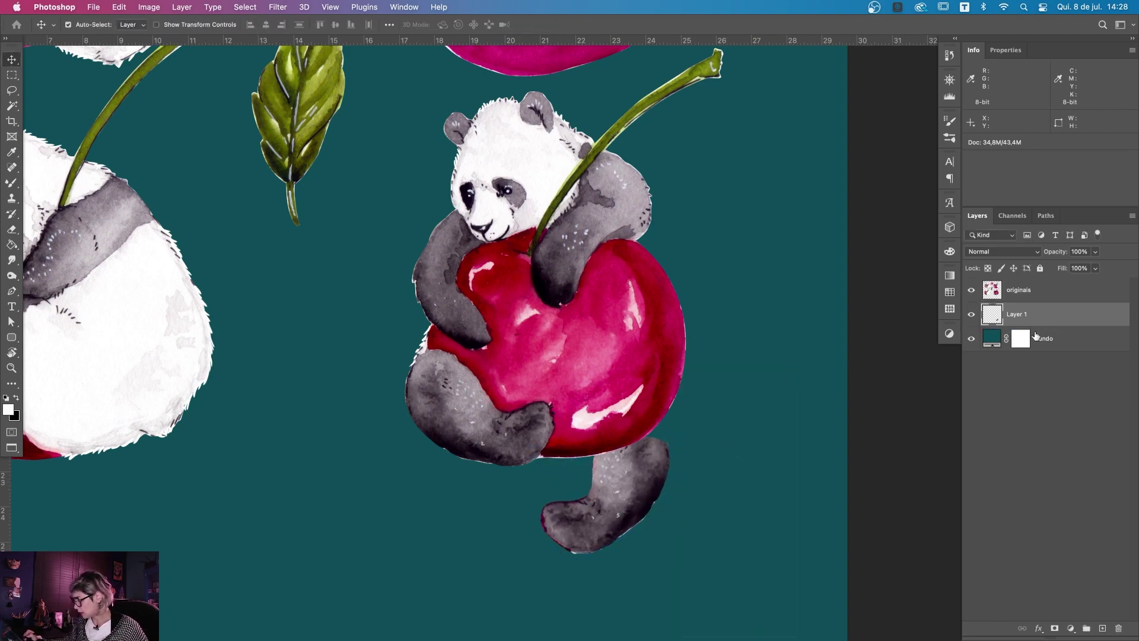
left_click_drag(624, 503, 622, 471)
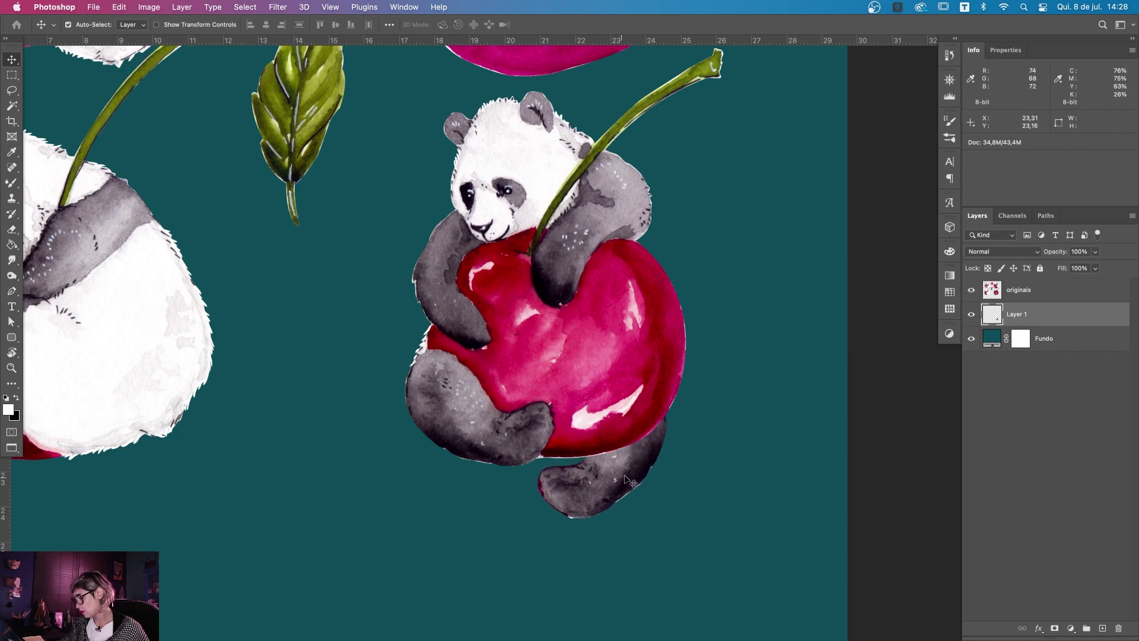
key("Up")
key("Up")
key("Up")
key("Left")
key("Left")
key("Left")
key("z")
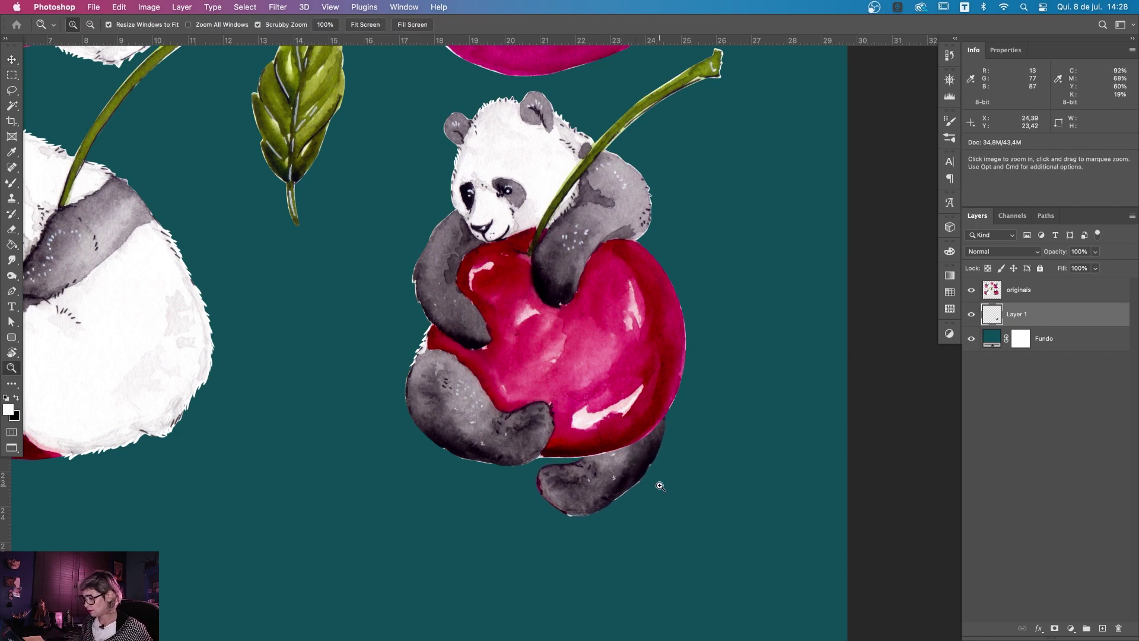
left_click(617, 501)
key("e")
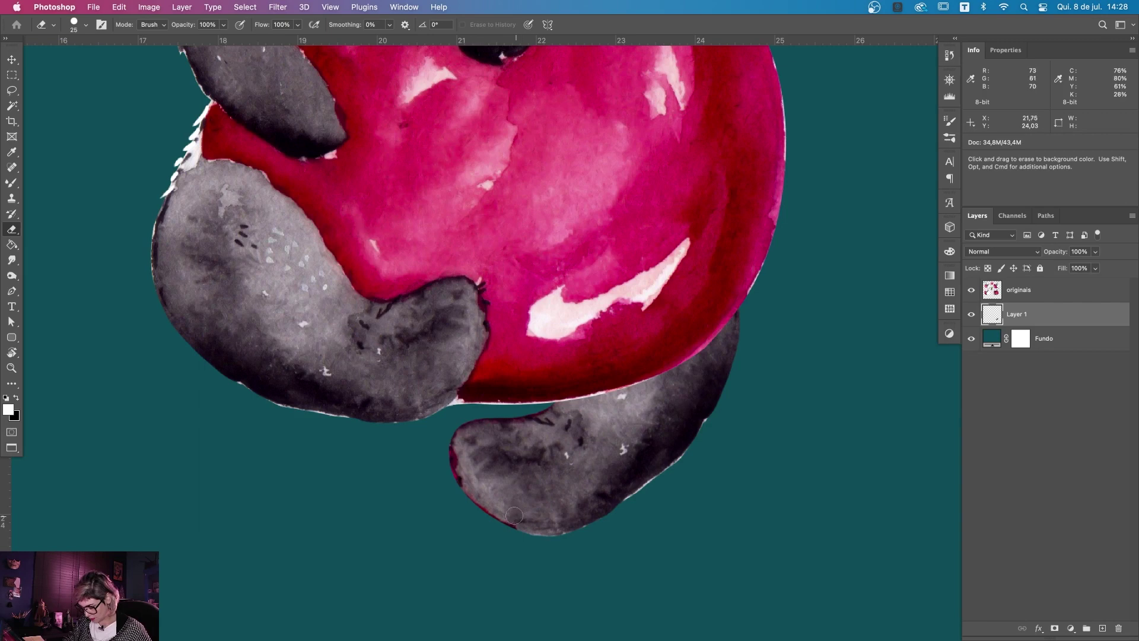
Step: Spot-heal along the copied foot's left edge to clean it
key("s")
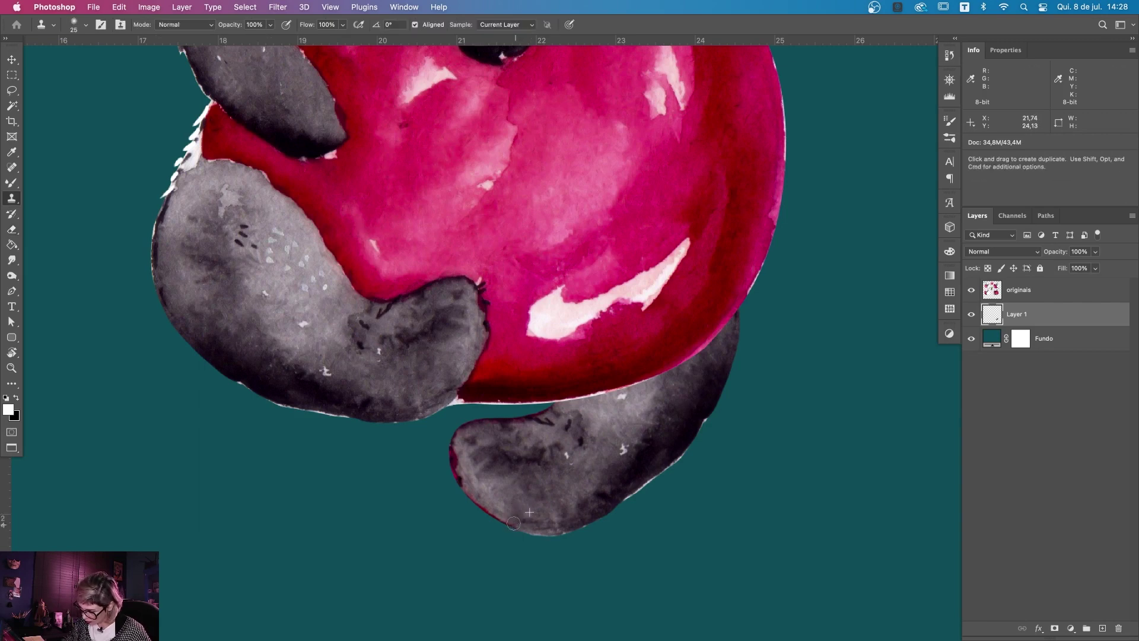
key("j")
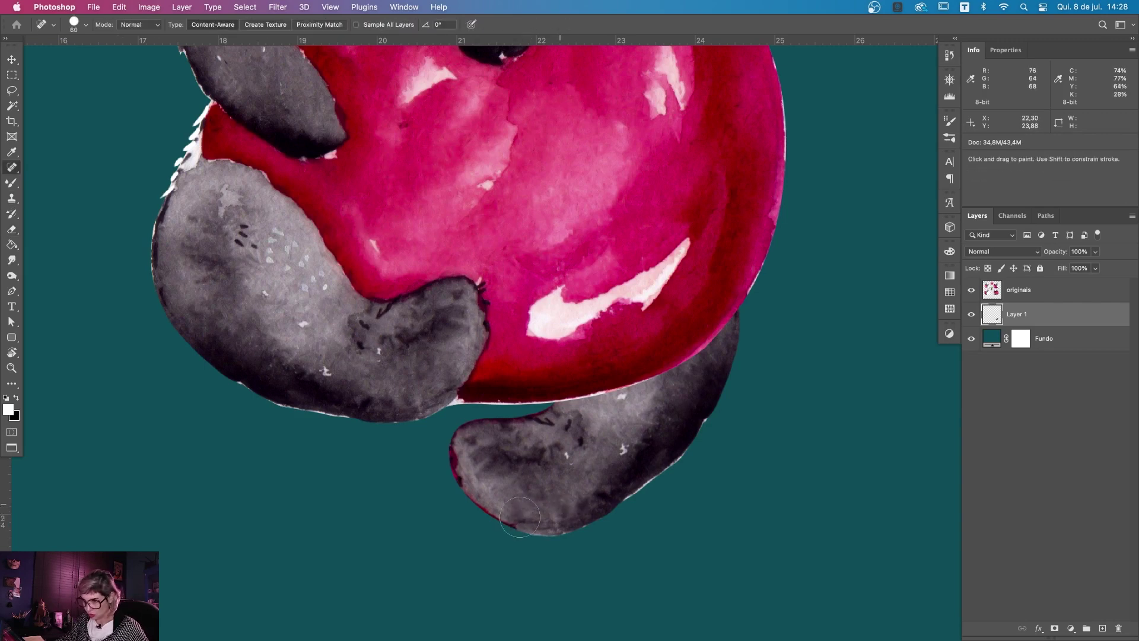
key("shift+j")
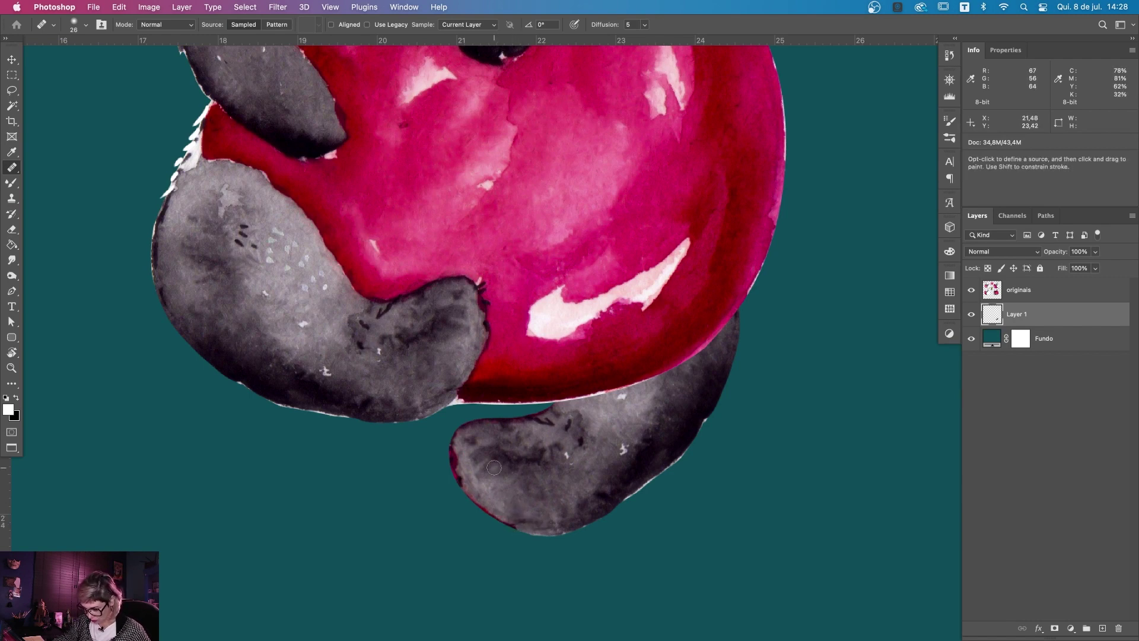
key("shift+j")
key("shift+j")
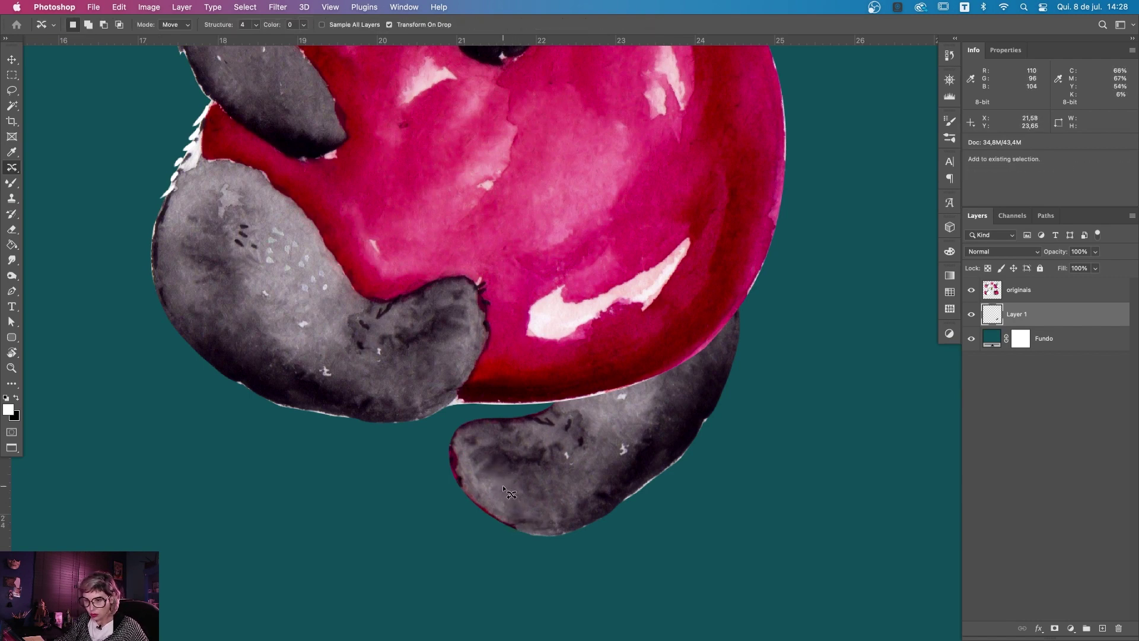
key("shift+j")
key("shift+j")
mouse_move(505, 518)
left_mouse_down()
mouse_move(515, 534)
mouse_move(460, 436)
left_mouse_up()
key("super+z")
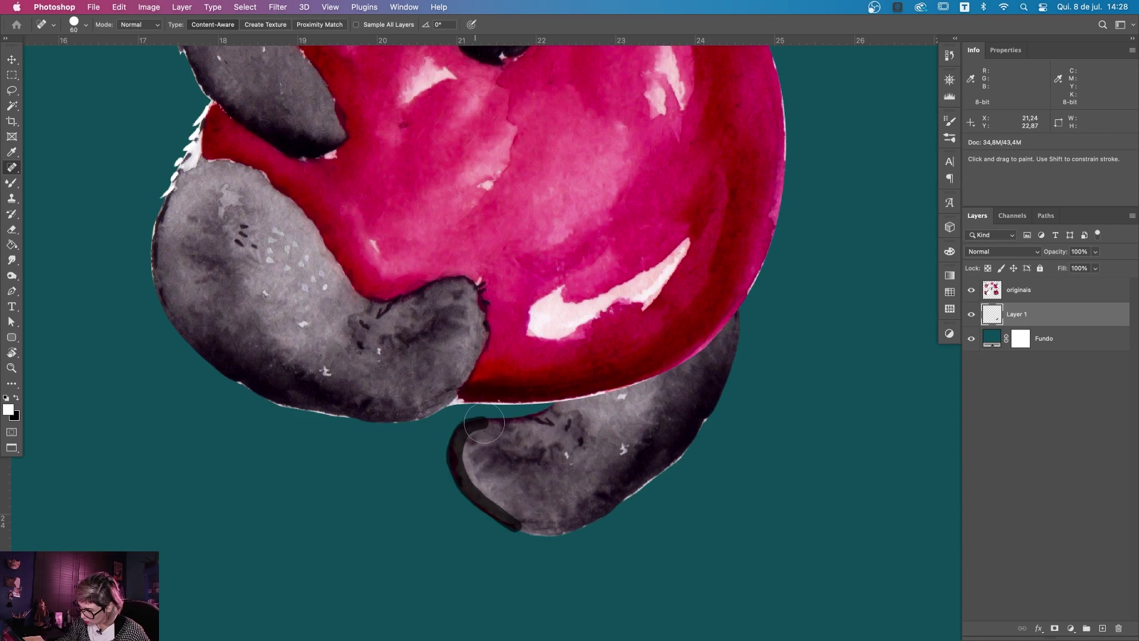
left_click_drag(459, 436, 539, 413)
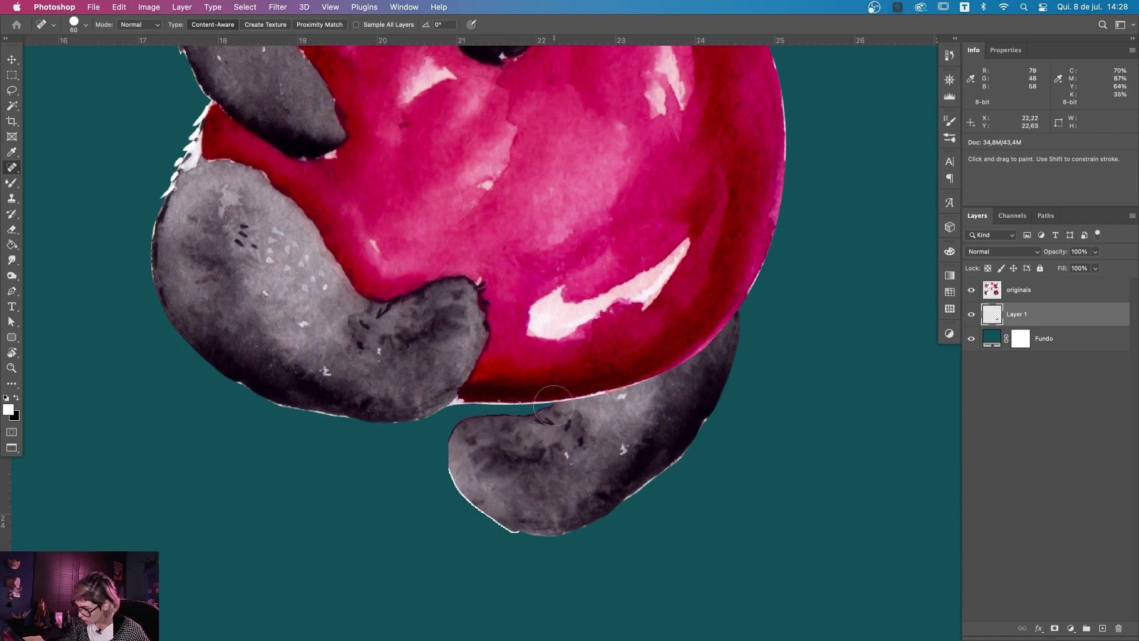
Step: Erase the foot's light lower-left fringe and paint dark marks along that edge
key("e")
left_click_drag(446, 461, 494, 525)
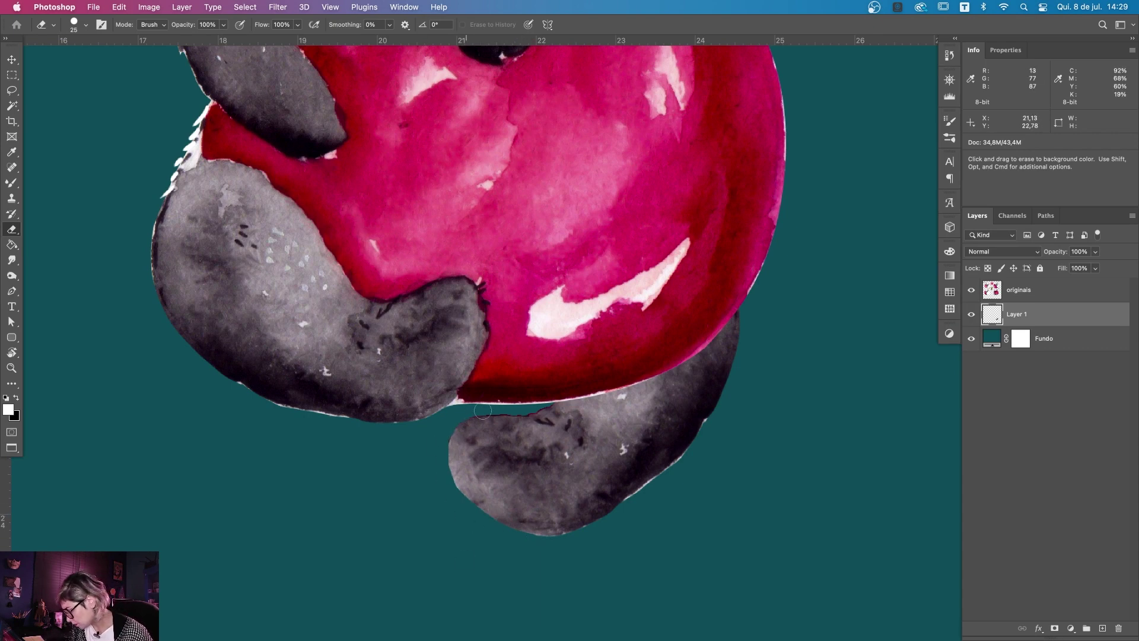
key("b")
left_click_drag(449, 442, 540, 537)
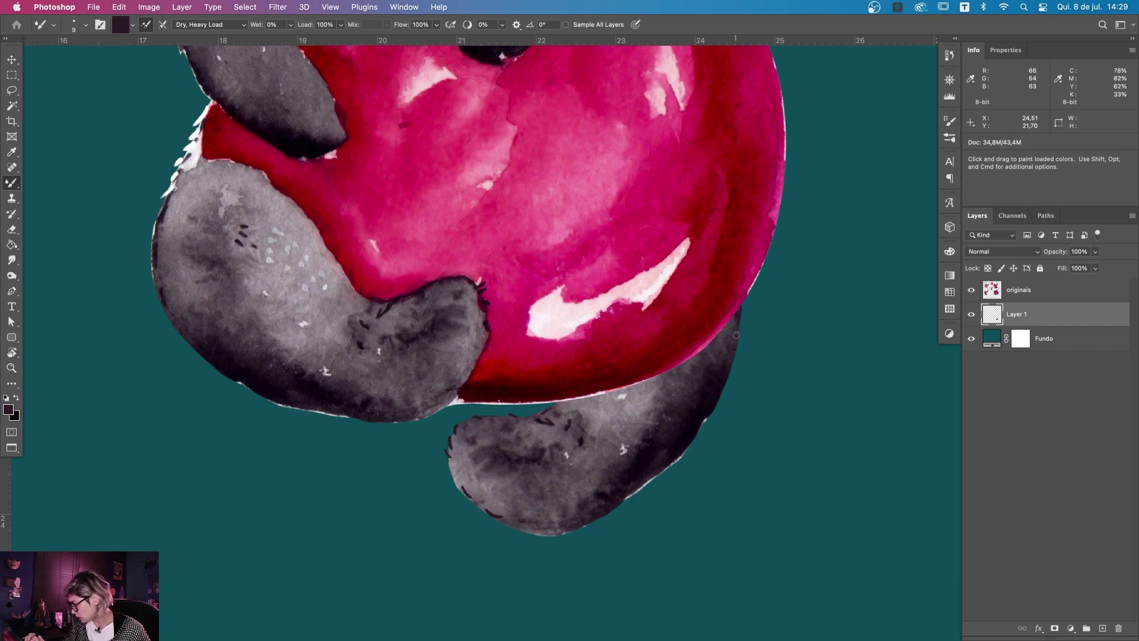
key("z")
mouse_move(735, 351)
left_mouse_down()
mouse_move(564, 498)
mouse_move(667, 532)
left_mouse_up()
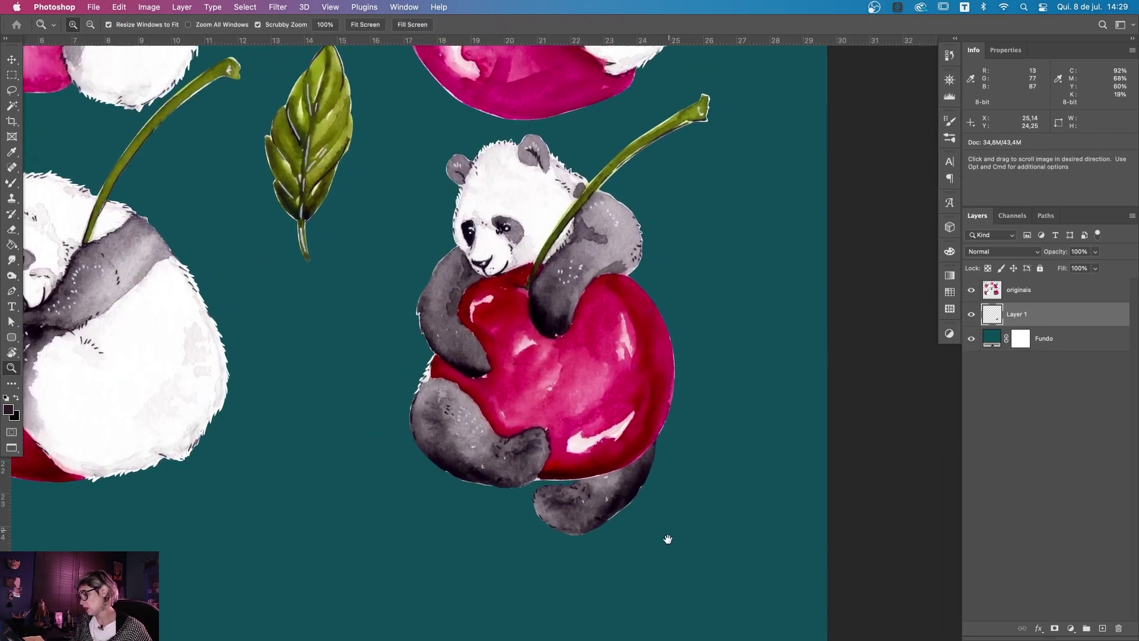
left_click_drag(590, 529, 652, 528)
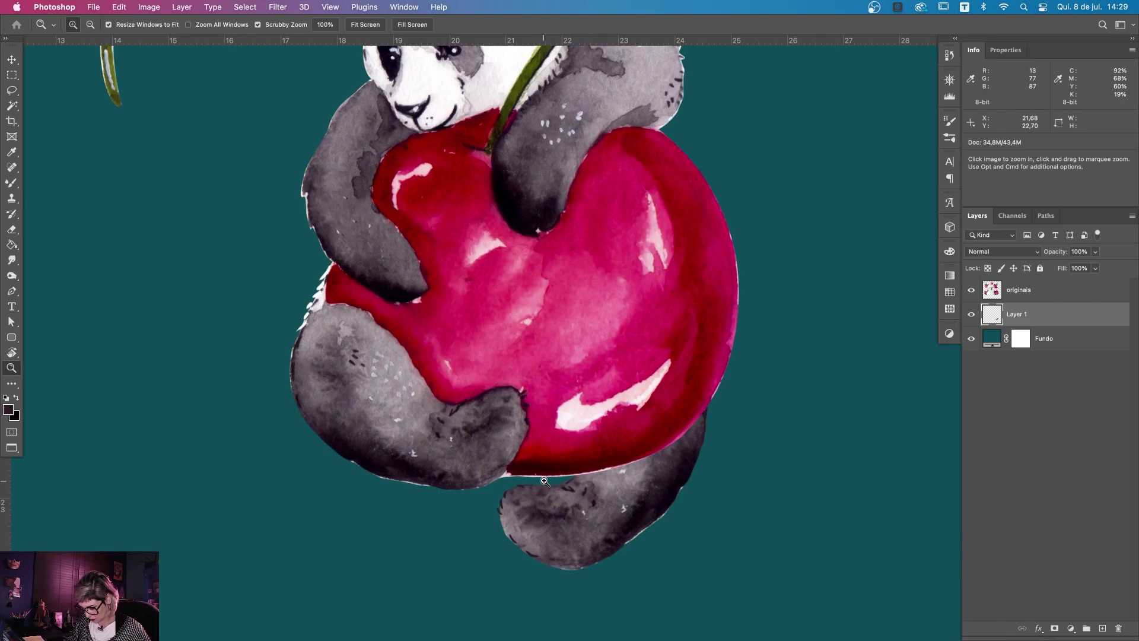
key("b")
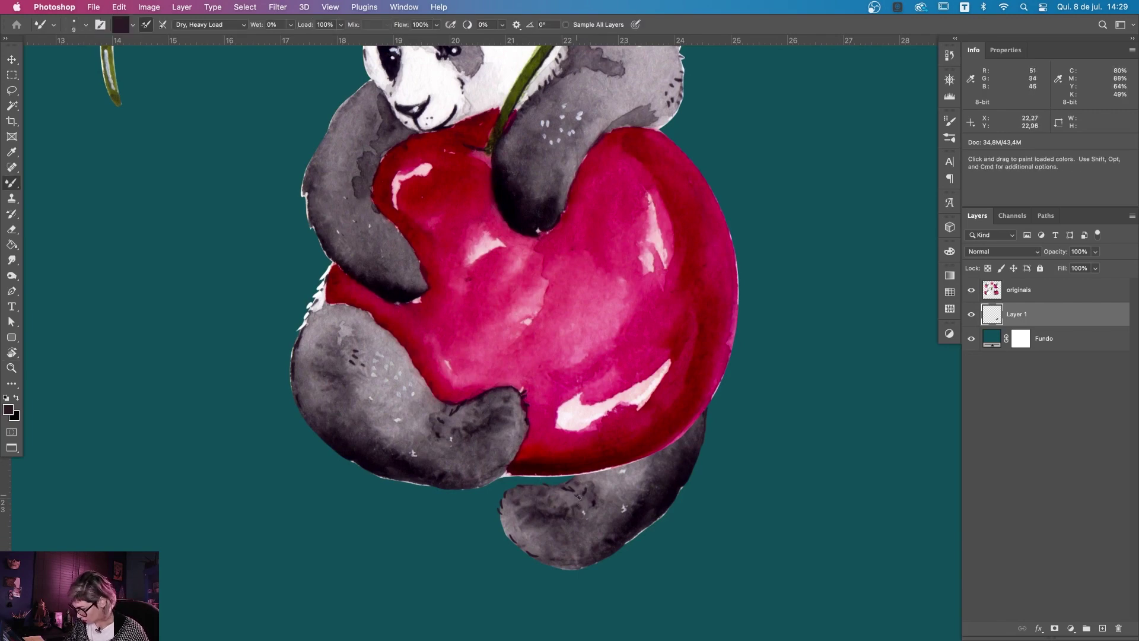
key("z")
left_click_drag(706, 462, 646, 462)
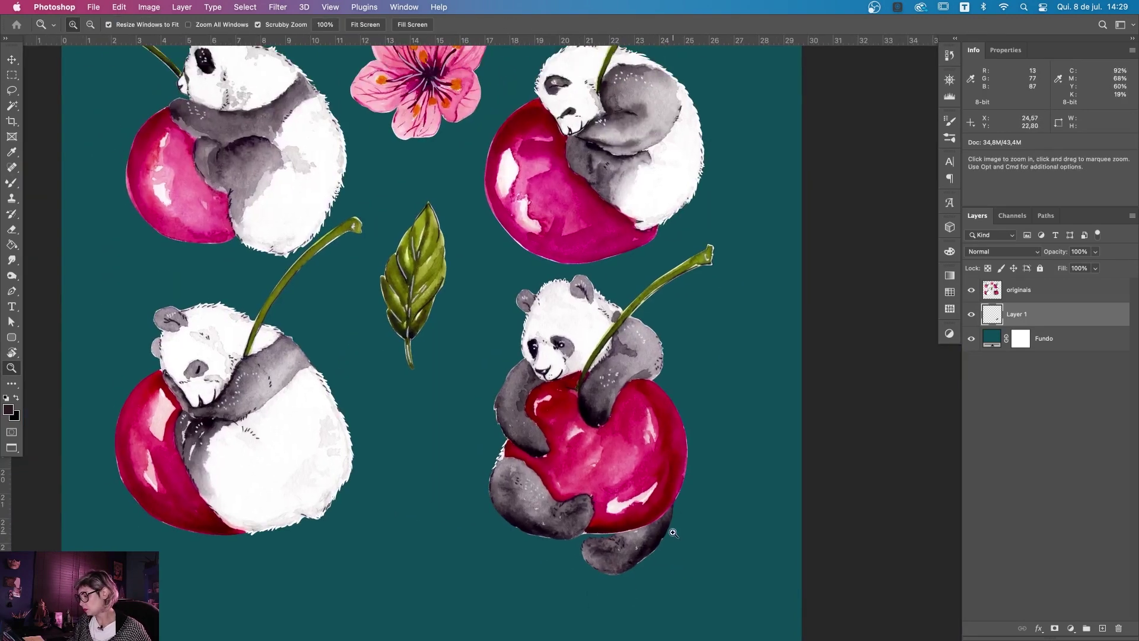
Step: Merge Layer 1 into originais and save the document
key("alt+shift+bracketright")
key("ctrl+e")
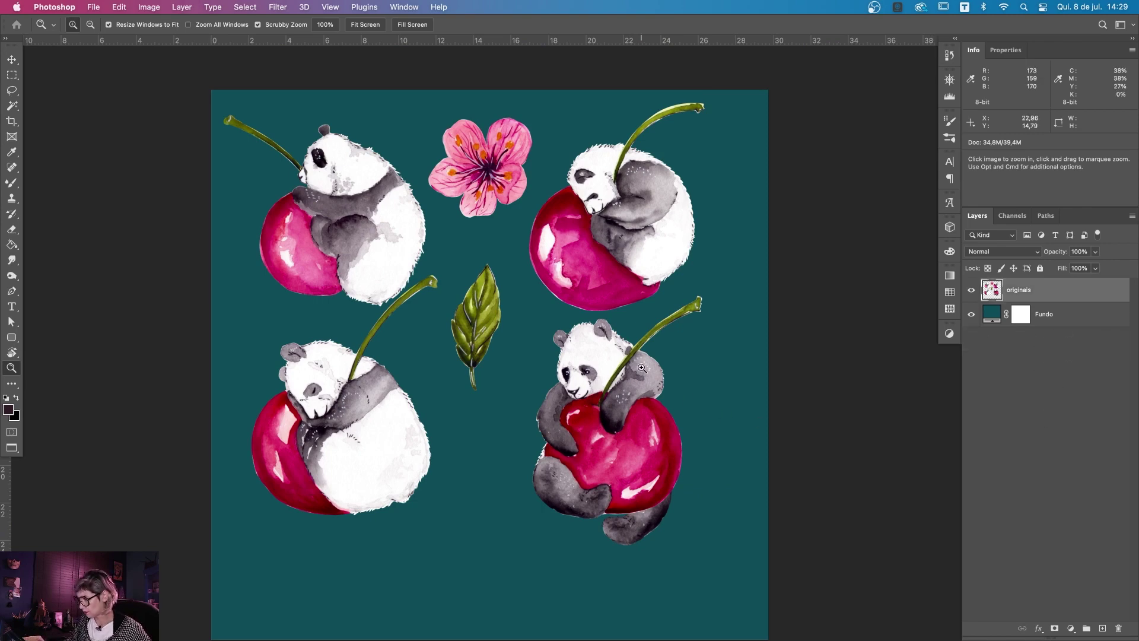
left_click(632, 378, "alt")
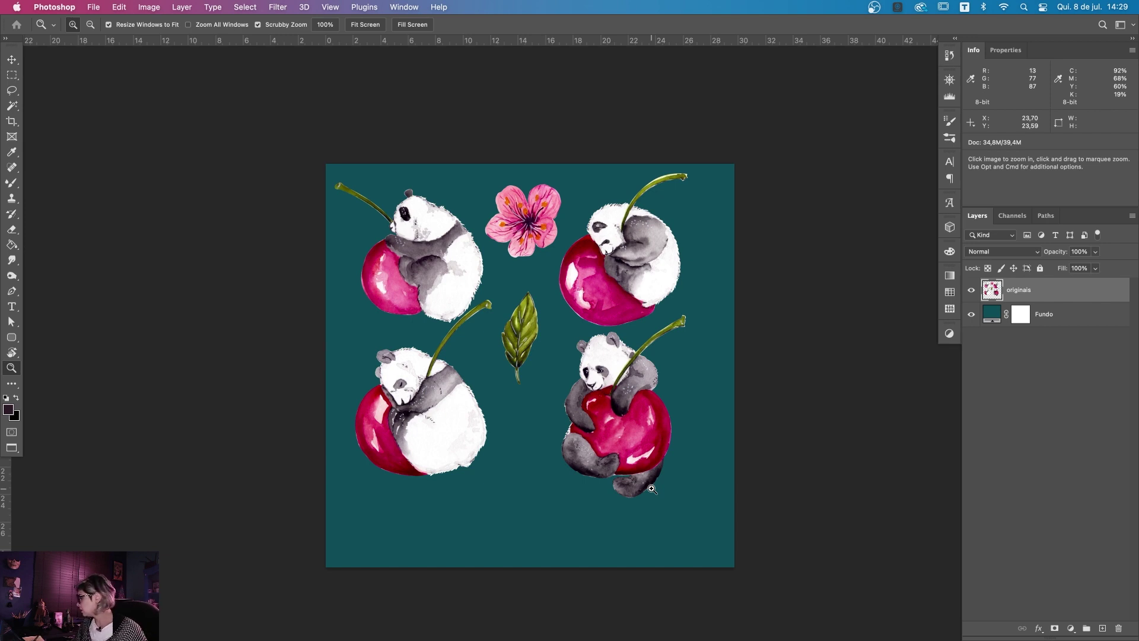
key("ctrl+s")
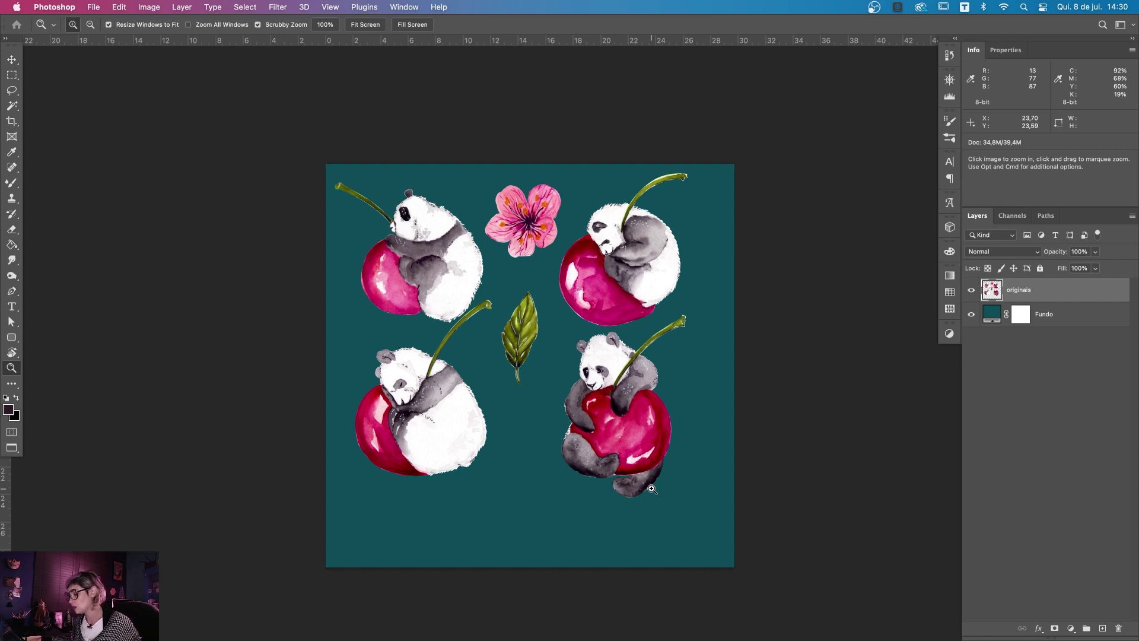
Step: Duplicate originais, move the original below Fundo, and start lassoing the top-left panda
left_click(972, 290)
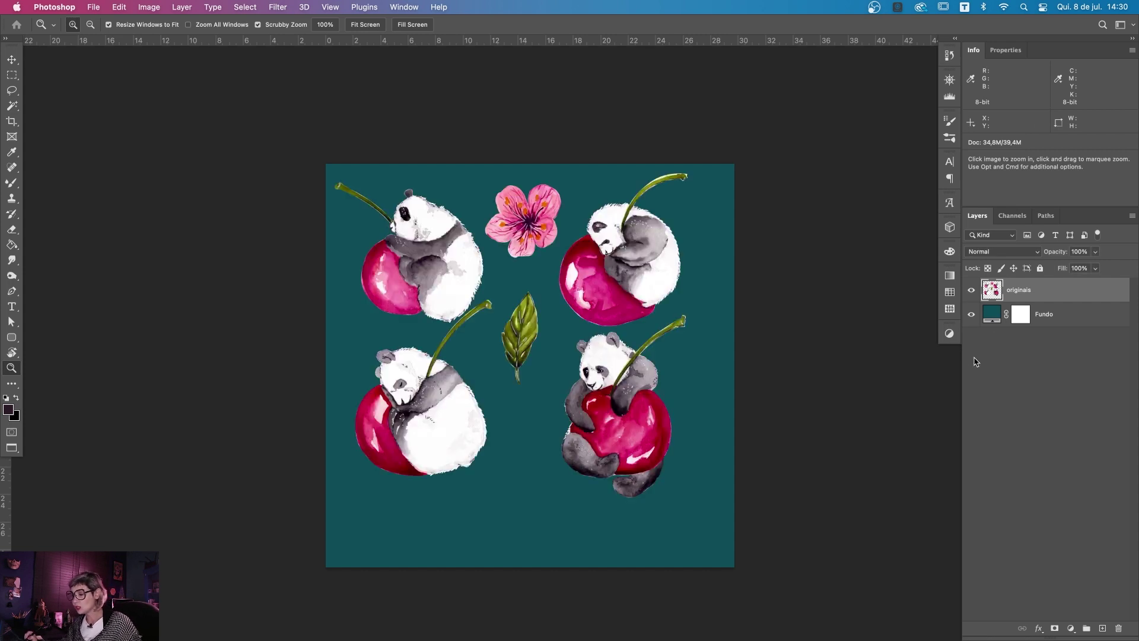
left_click_drag(1038, 295, 1103, 629)
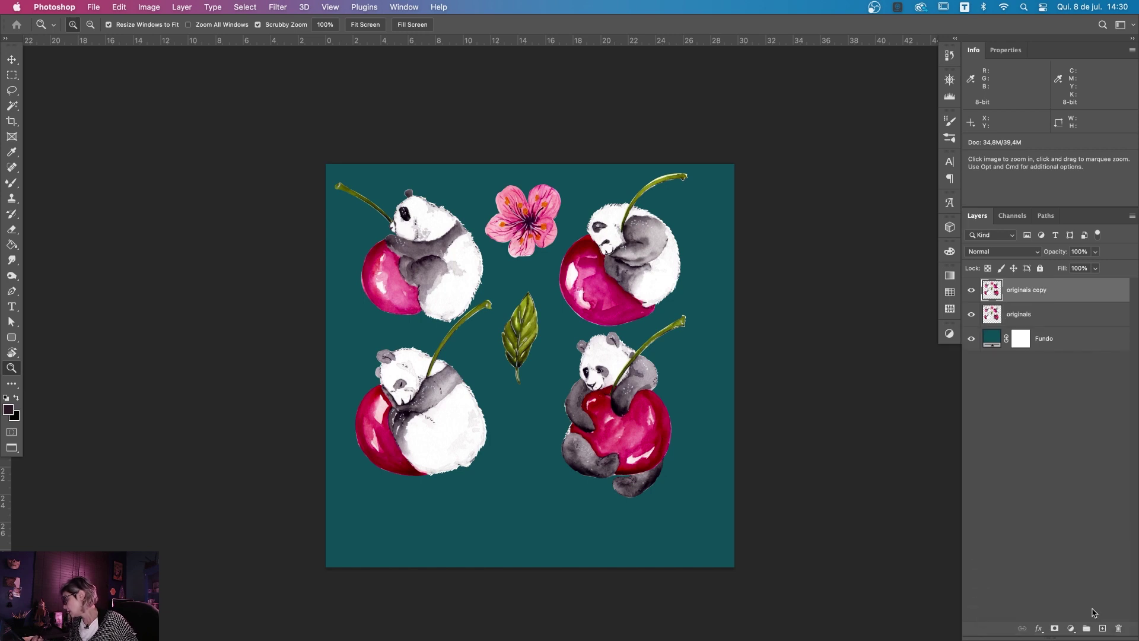
left_click_drag(1028, 316, 1040, 394)
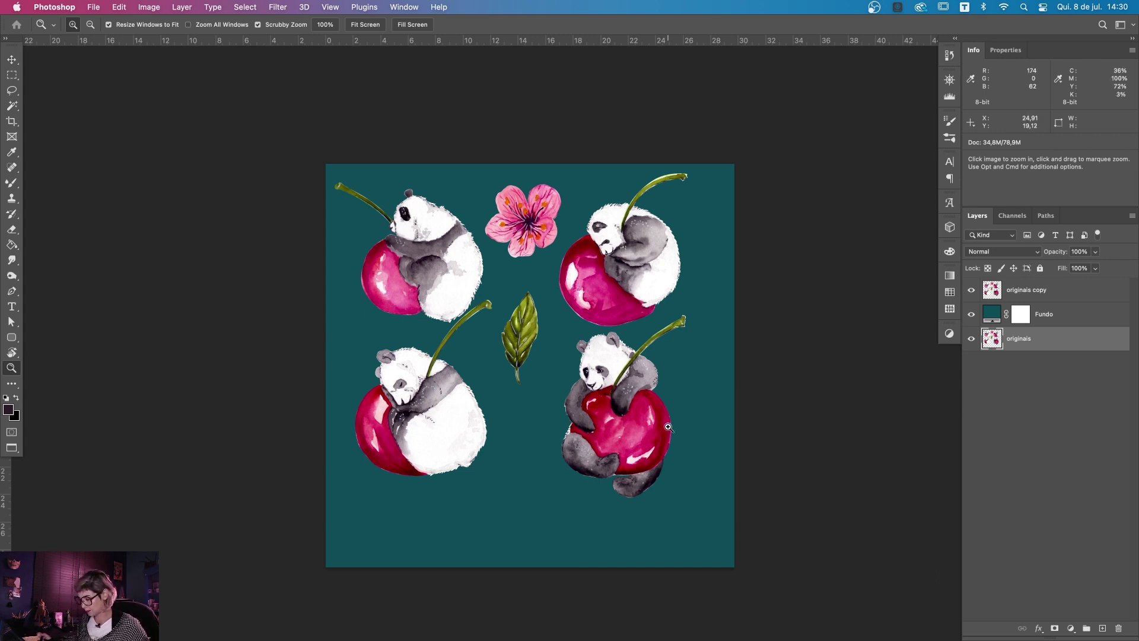
key("l")
mouse_move(420, 322)
left_mouse_down()
mouse_move(368, 296)
mouse_move(415, 323)
left_mouse_up()
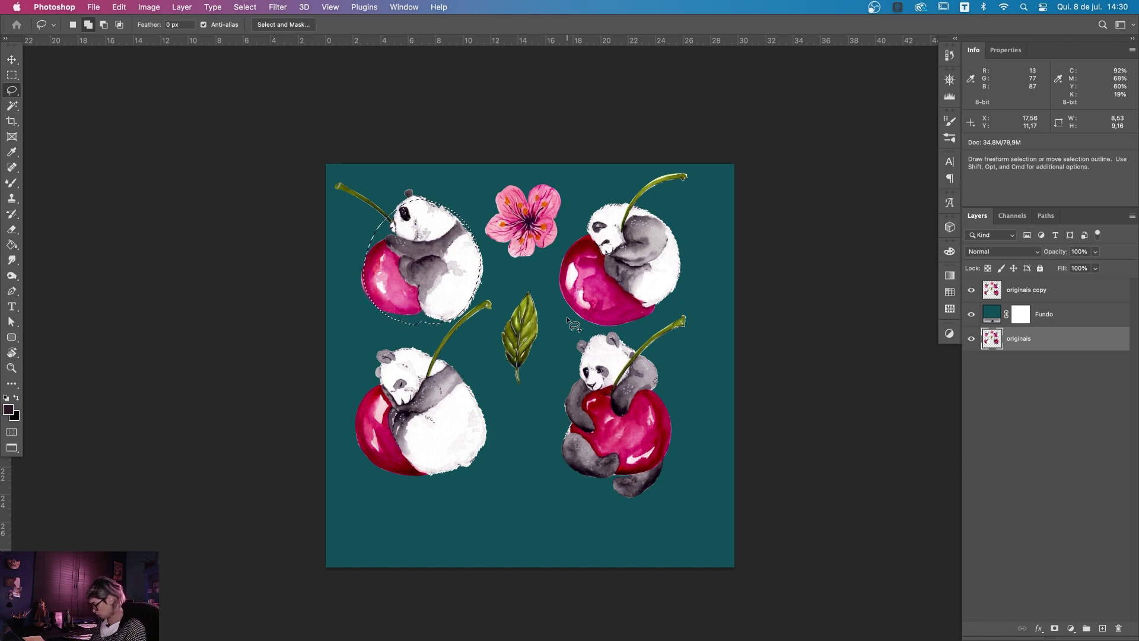
Step: Cut the bottom-right panda from originais copy onto its own layer
key("super+d")
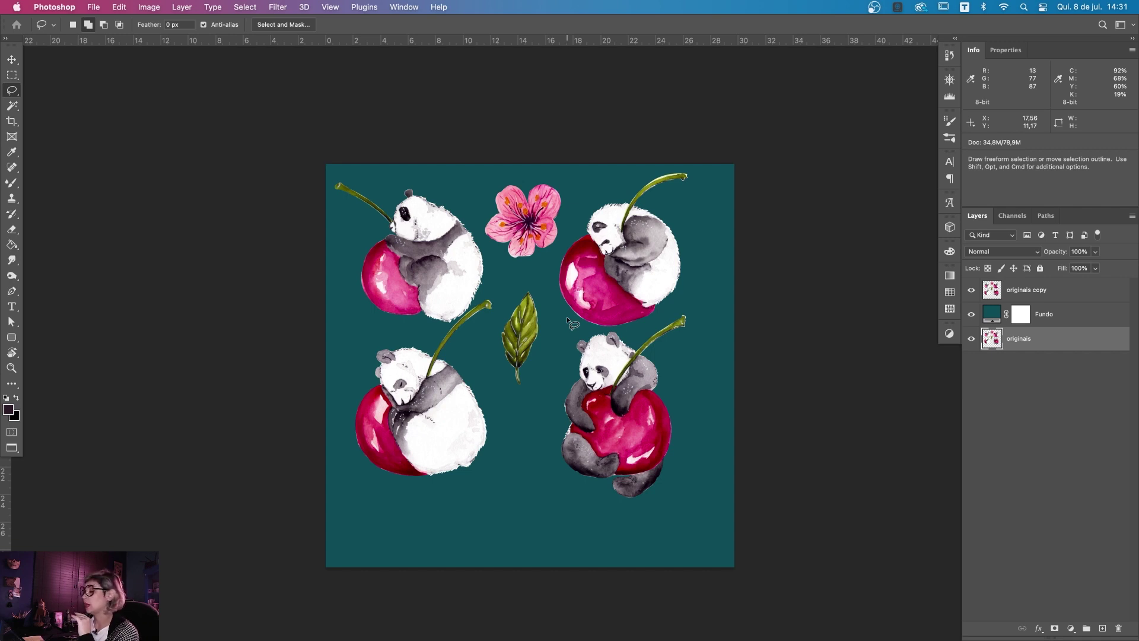
left_click(1059, 291)
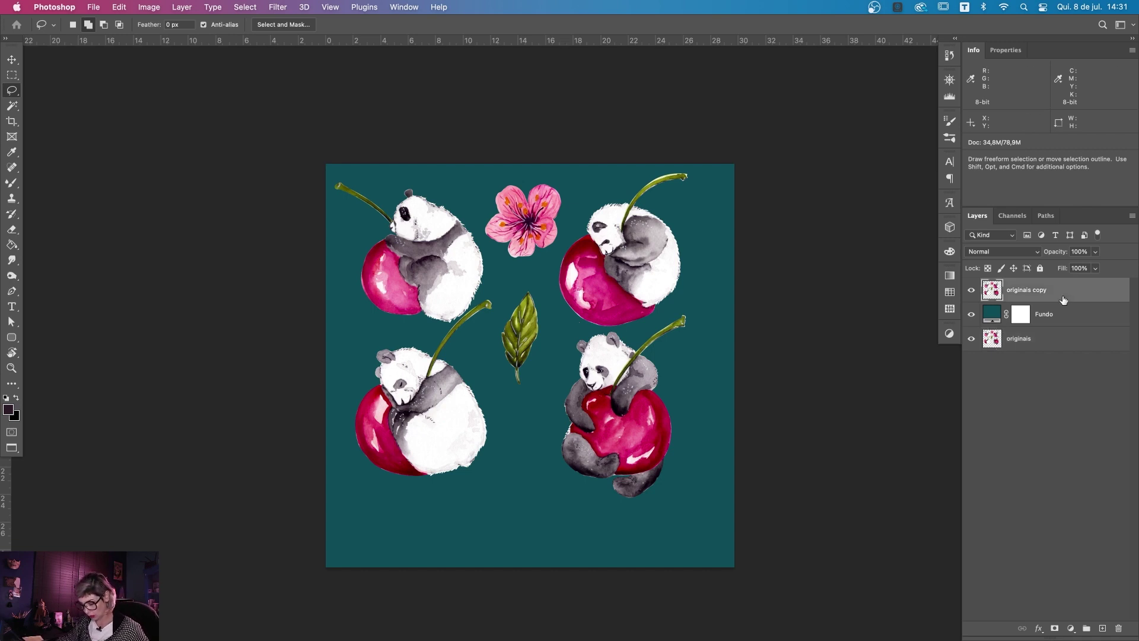
key("z")
left_click_drag(639, 516, 627, 522)
key("l")
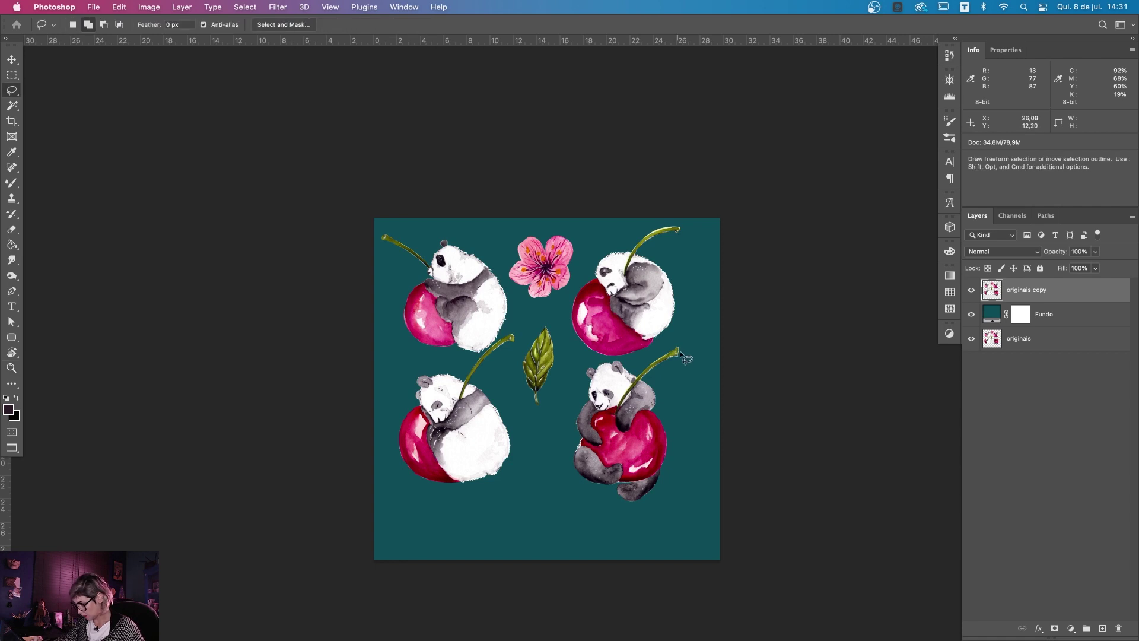
mouse_move(681, 342)
left_mouse_down()
mouse_move(646, 354)
mouse_move(704, 337)
left_mouse_up()
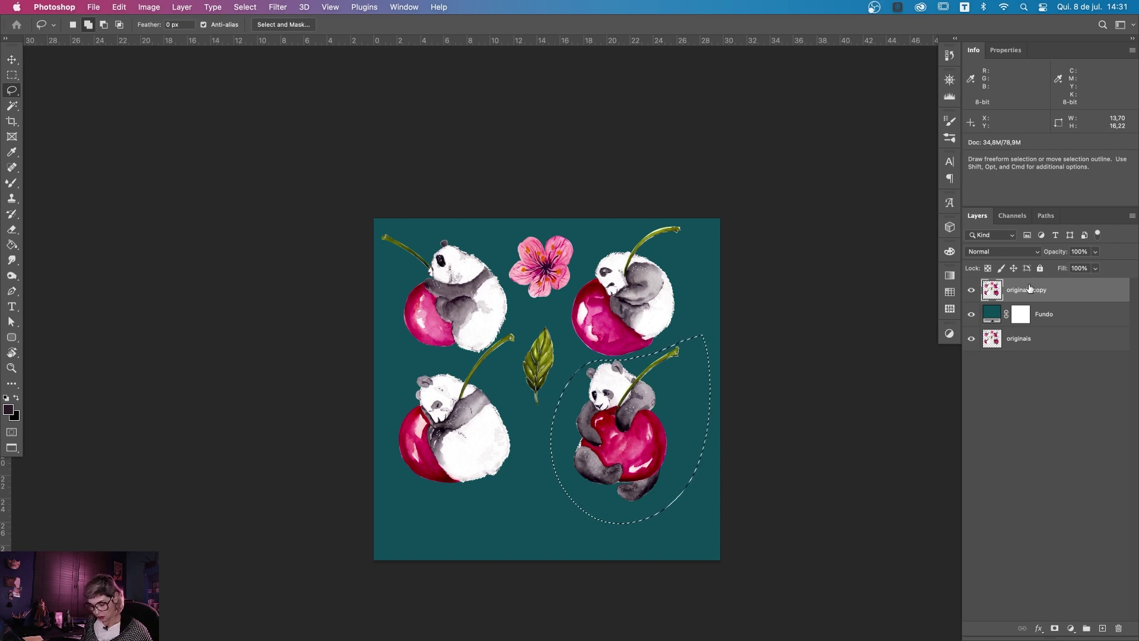
key("super+j")
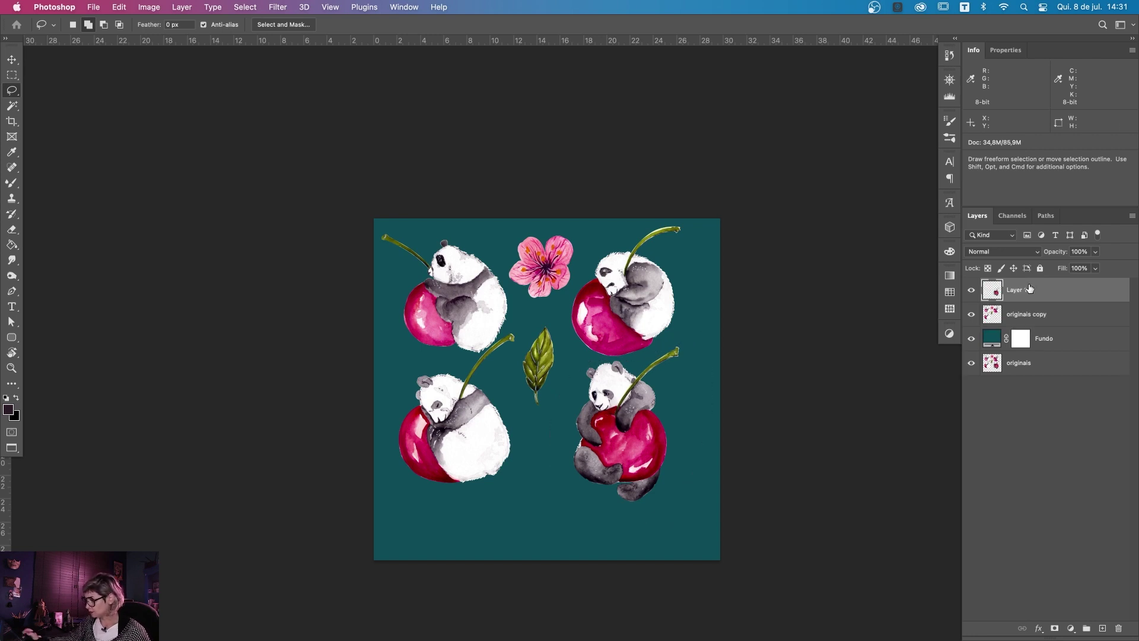
double_click(973, 291)
left_click(972, 291)
left_click(1044, 314)
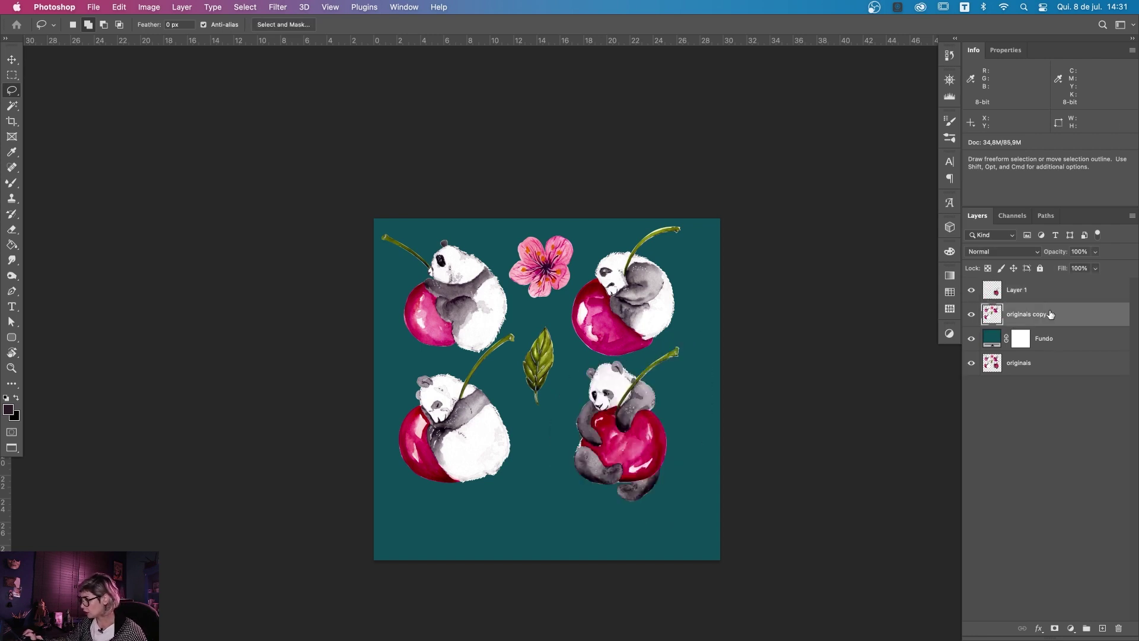
Step: Cut the leaf, top-right panda and pink flower onto separate layers
left_click_drag(555, 315, 552, 307)
key("super+j")
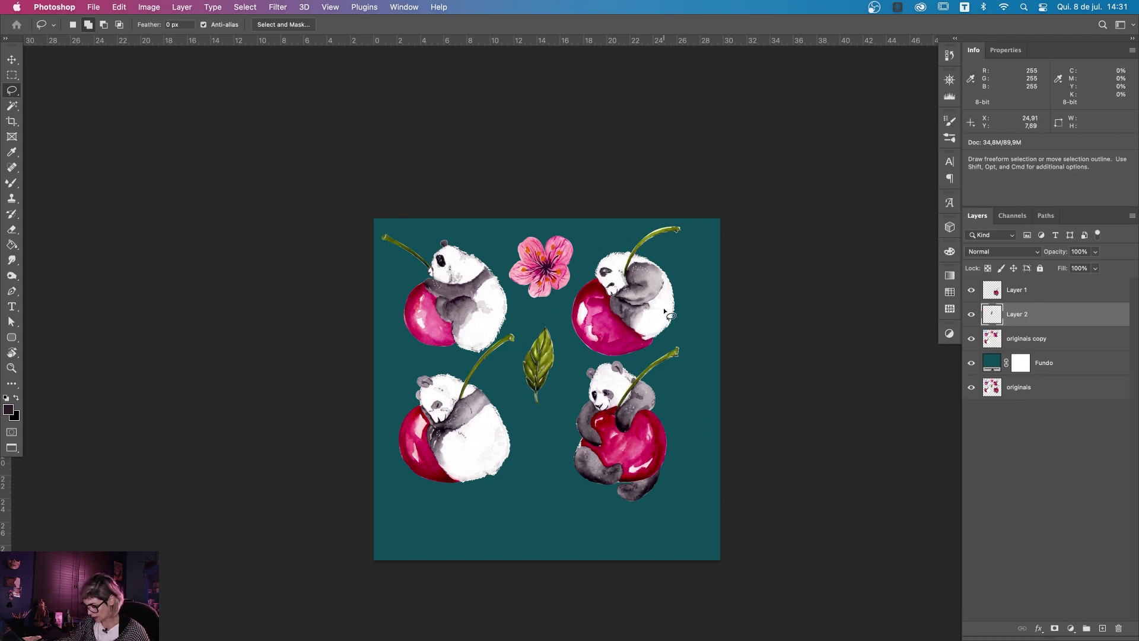
left_click(1032, 336)
mouse_move(696, 221)
left_mouse_down()
mouse_move(584, 282)
mouse_move(691, 218)
left_mouse_up()
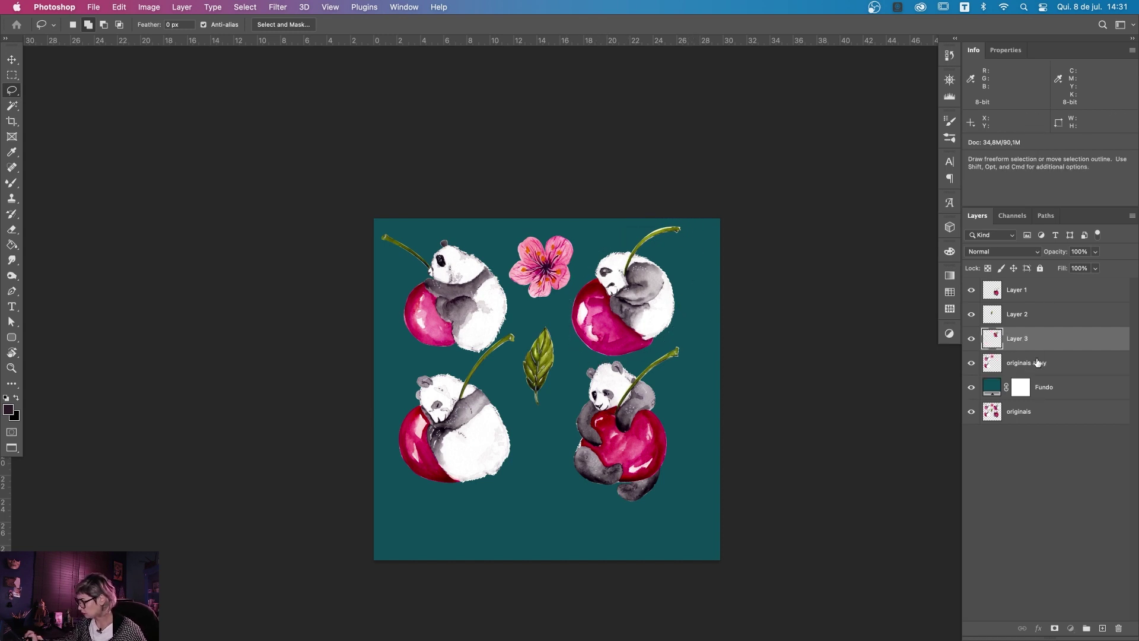
key("super+j")
mouse_move(561, 225)
left_mouse_down()
mouse_move(544, 300)
mouse_move(579, 225)
left_mouse_up()
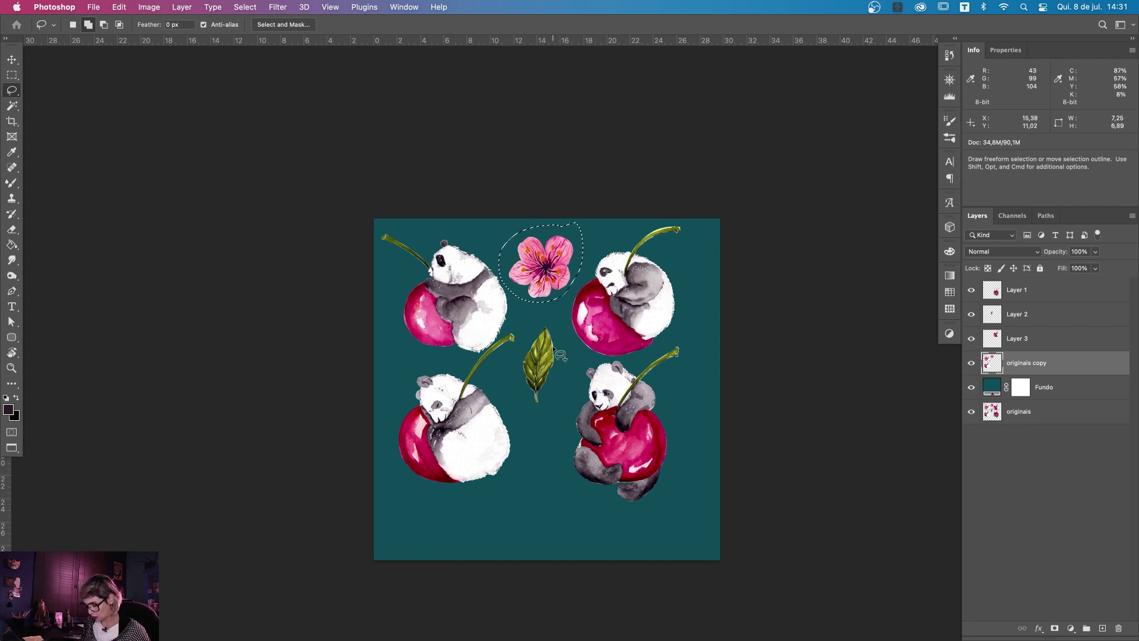
key("super+j")
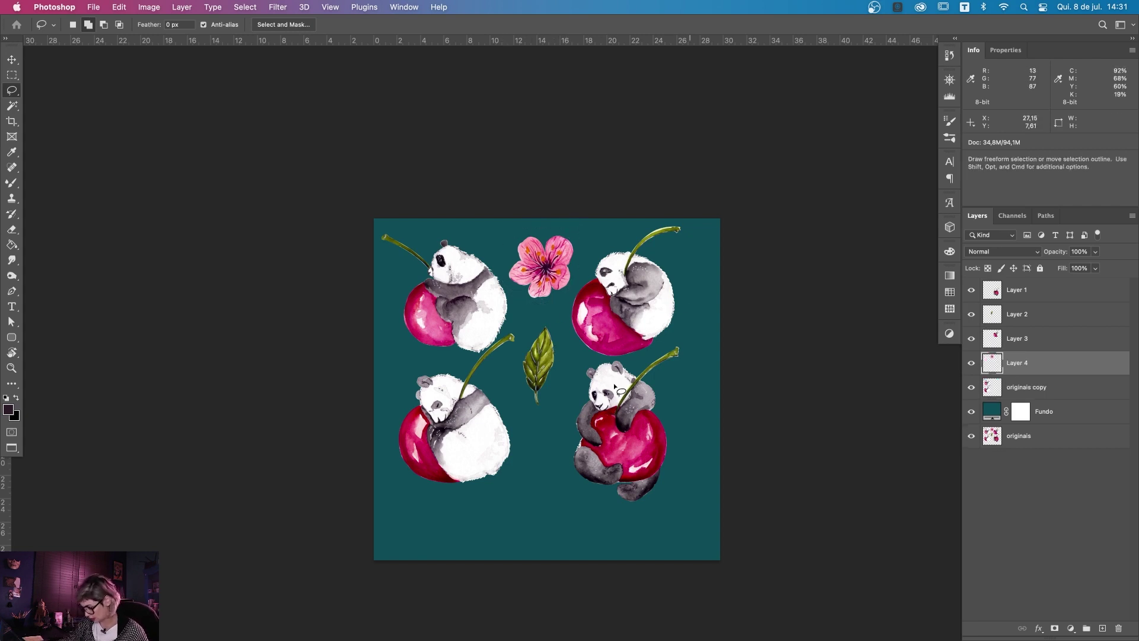
Step: Cut the top-left panda onto its own layer and check the remaining originais copy
left_click(1026, 387)
mouse_move(416, 219)
left_mouse_down()
mouse_move(375, 305)
mouse_move(502, 346)
left_mouse_up()
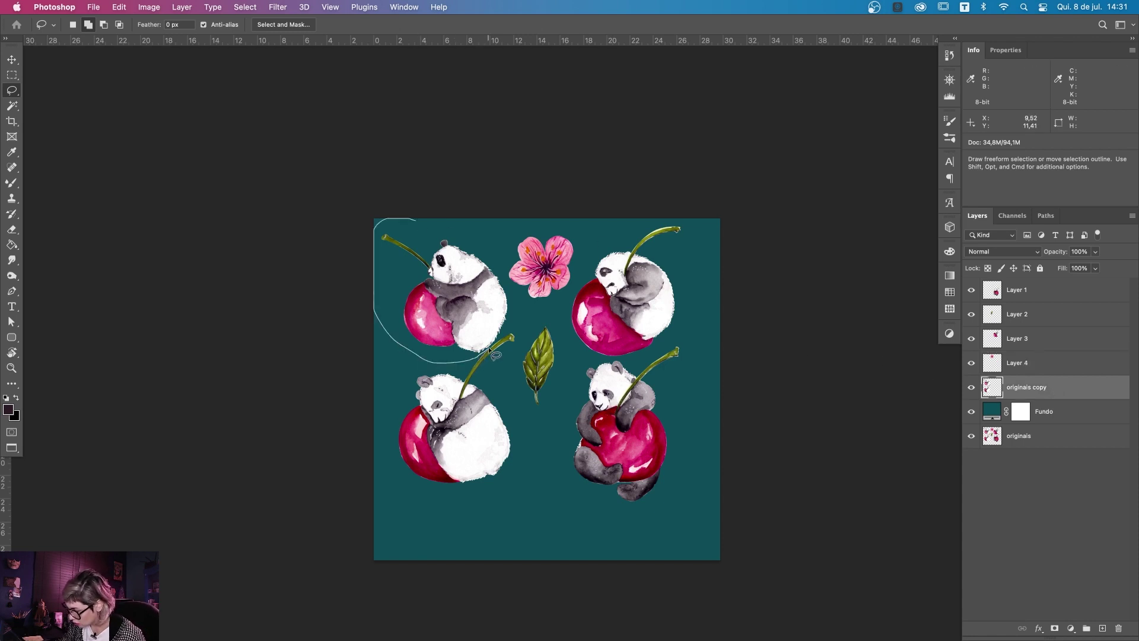
left_click_drag(501, 346, 440, 226)
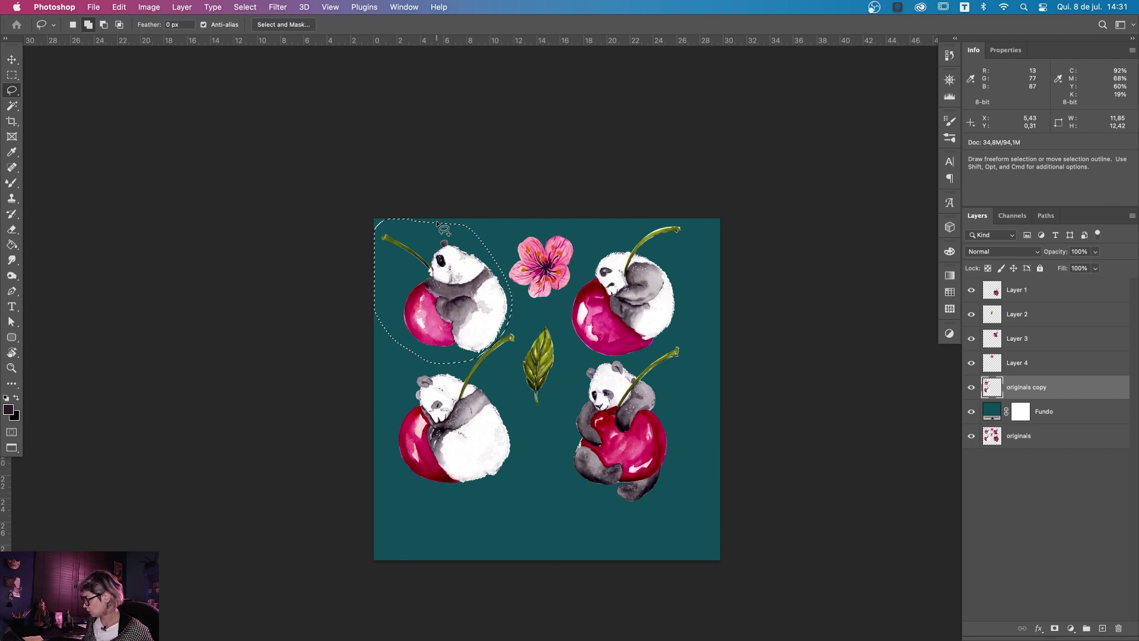
key("super+j")
left_click(971, 411)
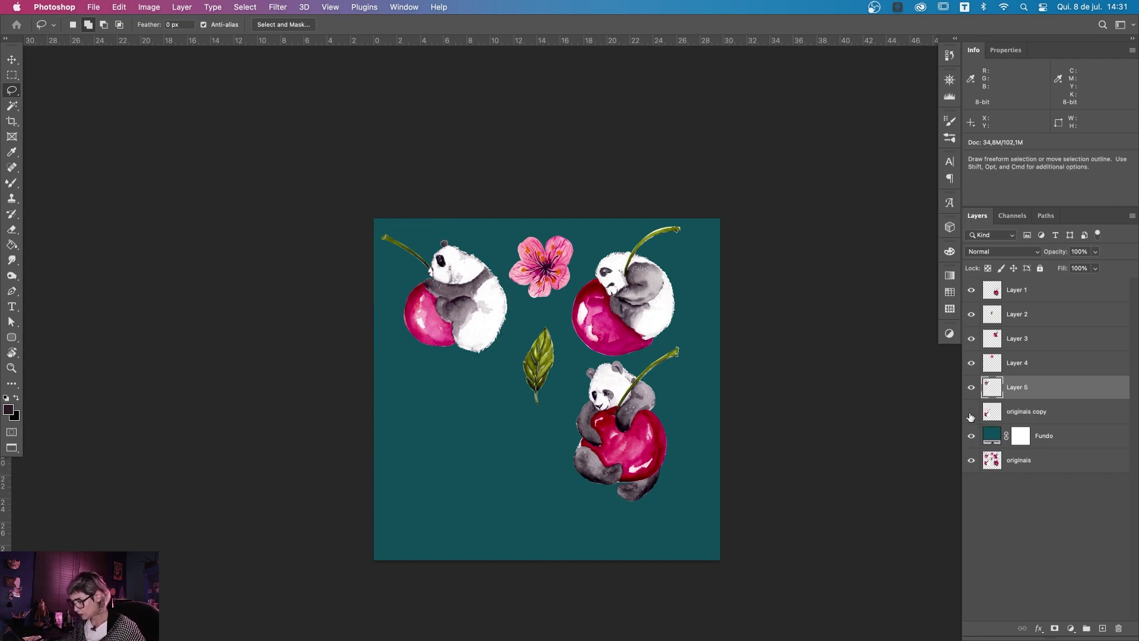
left_click(972, 412)
left_click(971, 412)
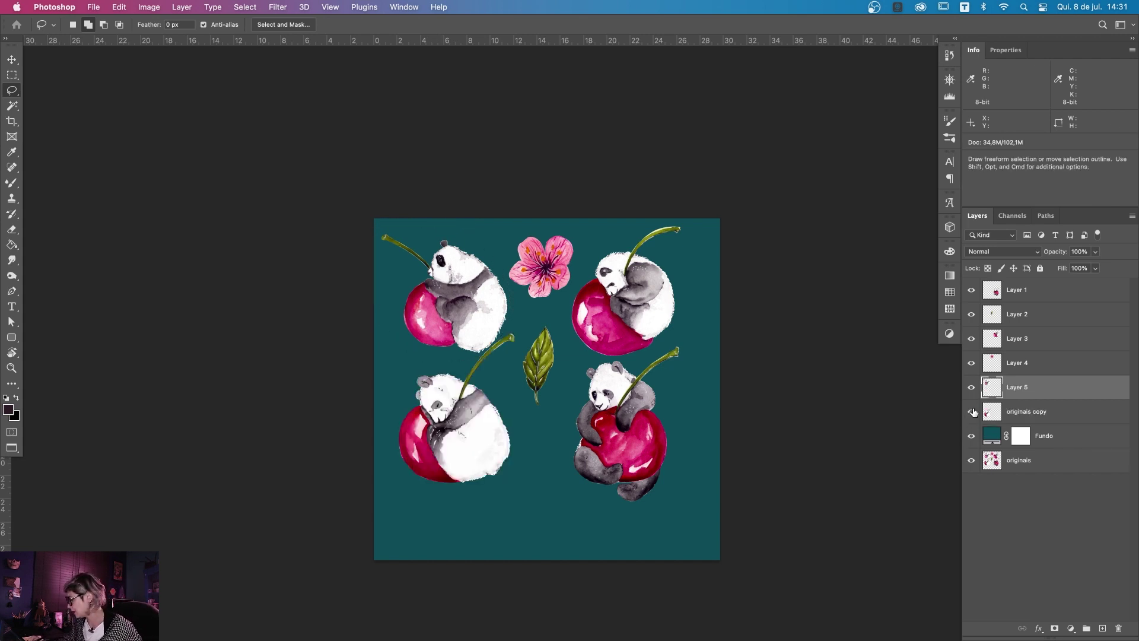
double_click(1030, 411)
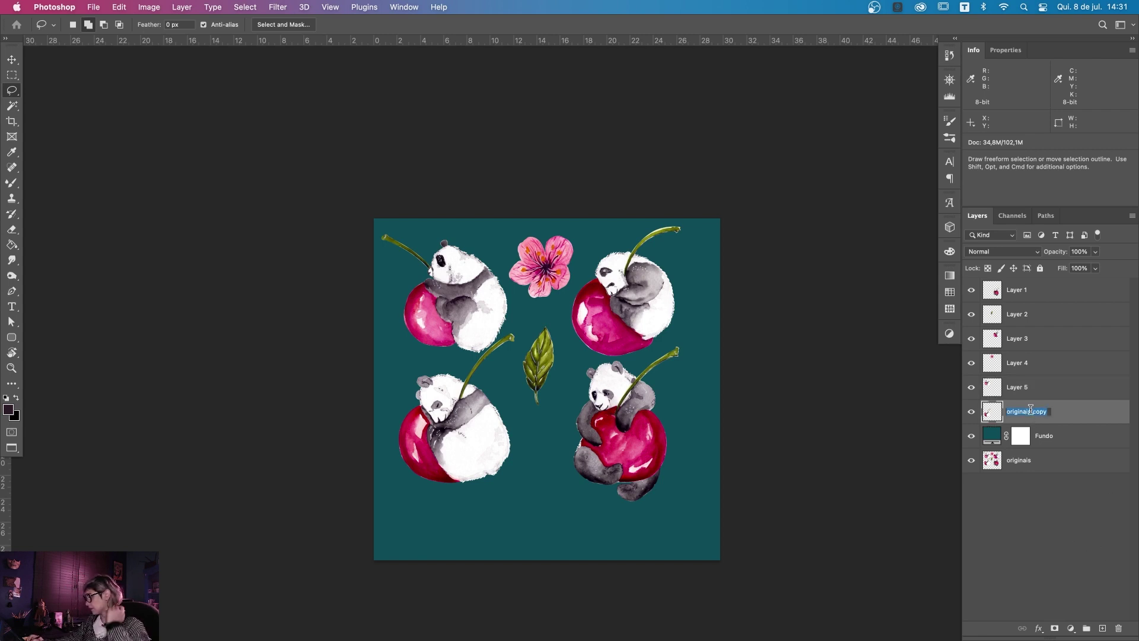
Step: Rename the cut-out layers Pand1–Pand4, Flor and folha, then open Canvas Size
type("ur")
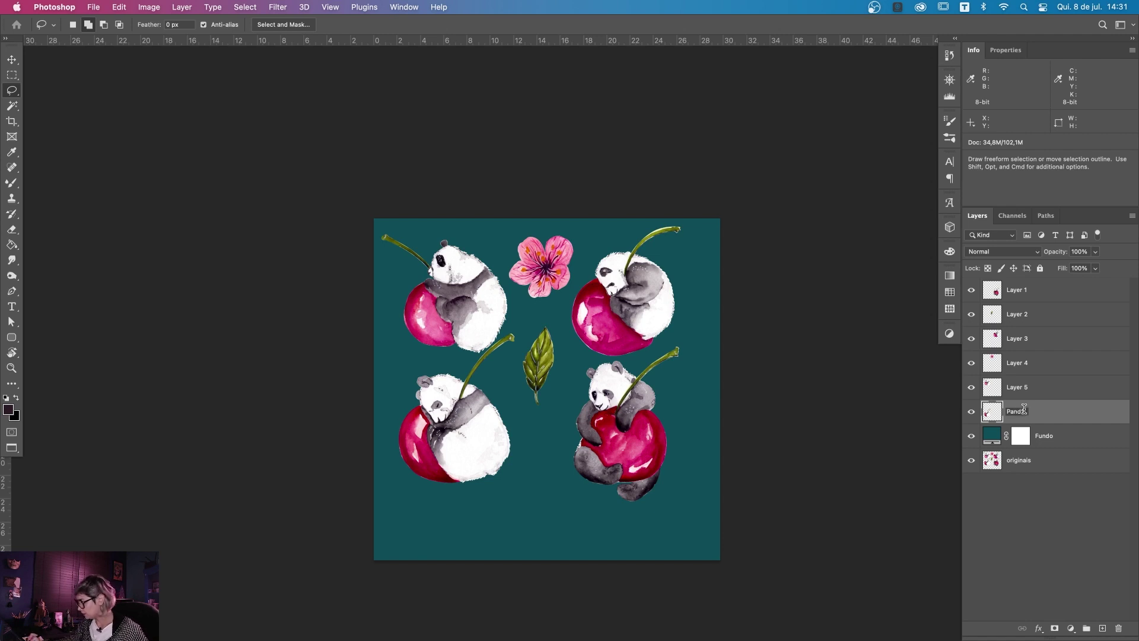
left_click(1018, 392)
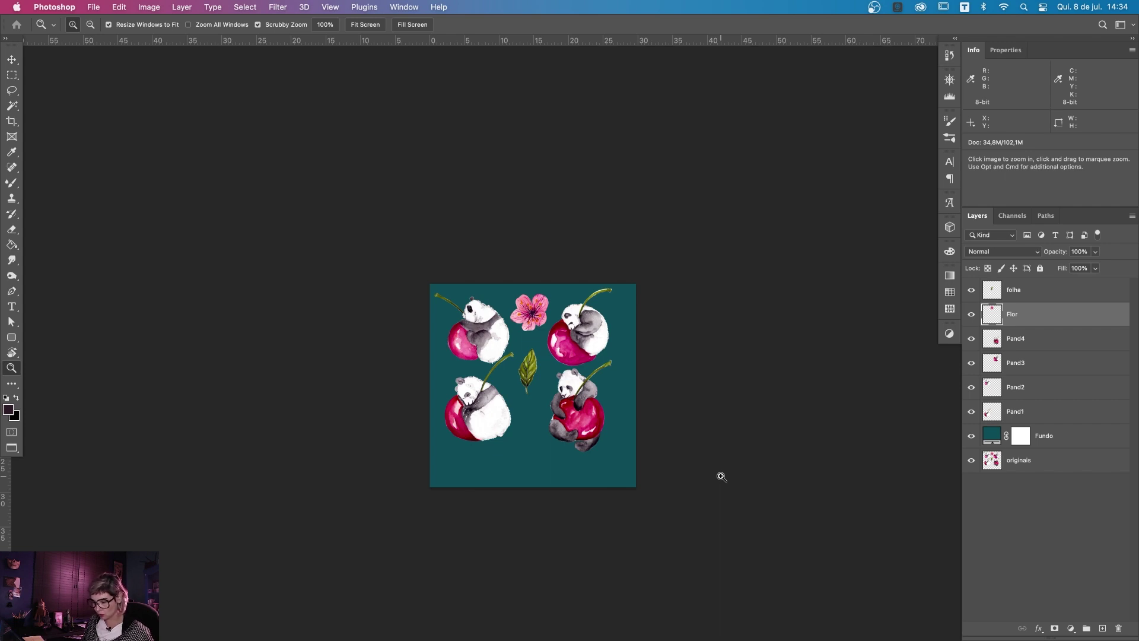
key("alt+super+c")
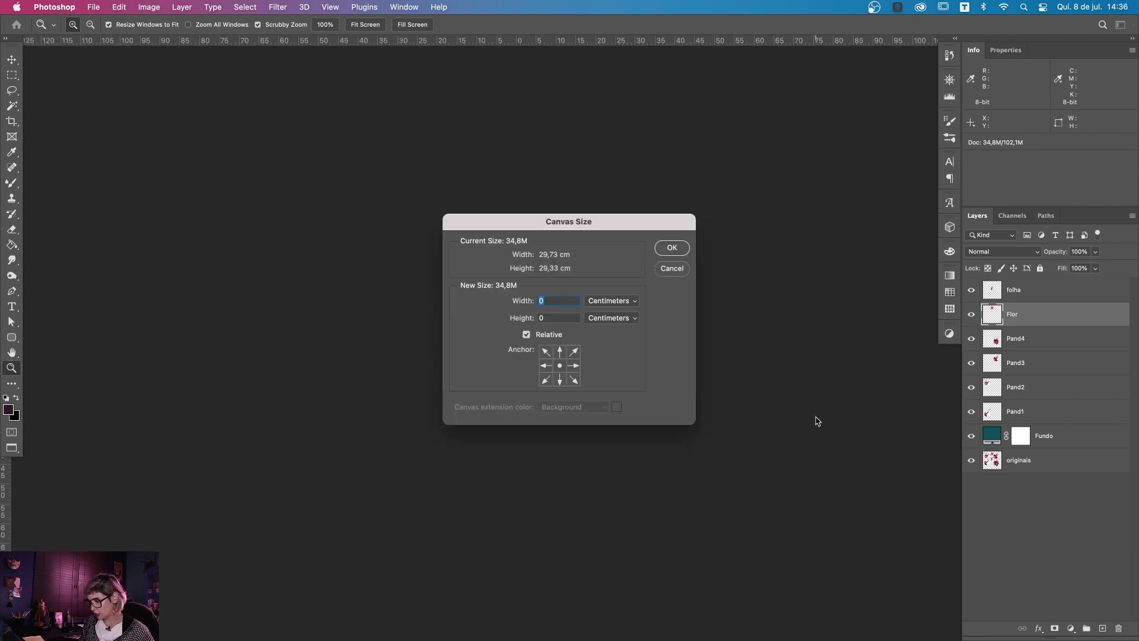
Step: Make the canvas 75 cm tall anchored bottom-centre, select all, and add an edge guide
left_click(560, 379)
left_click(545, 333)
key("Tab")
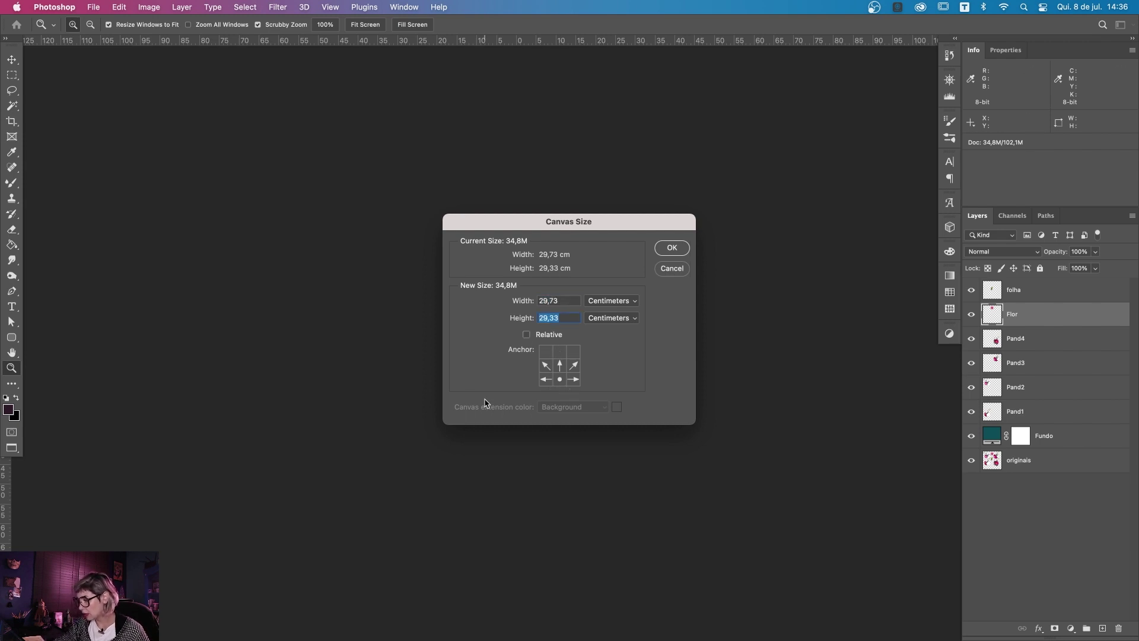
type("75")
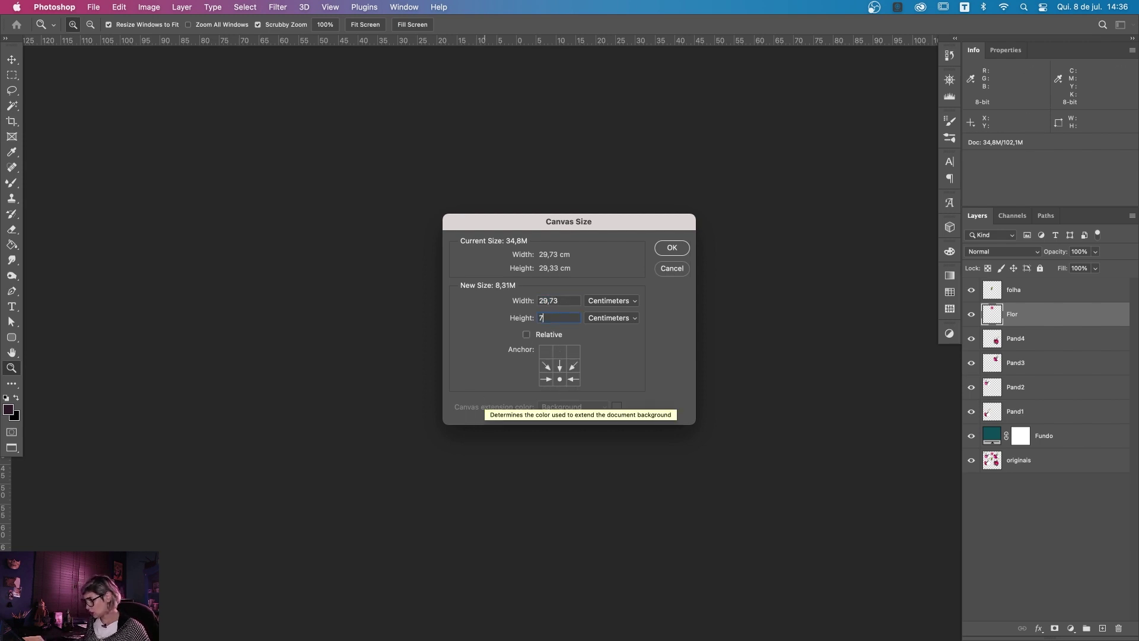
left_click(676, 252)
key("super+a")
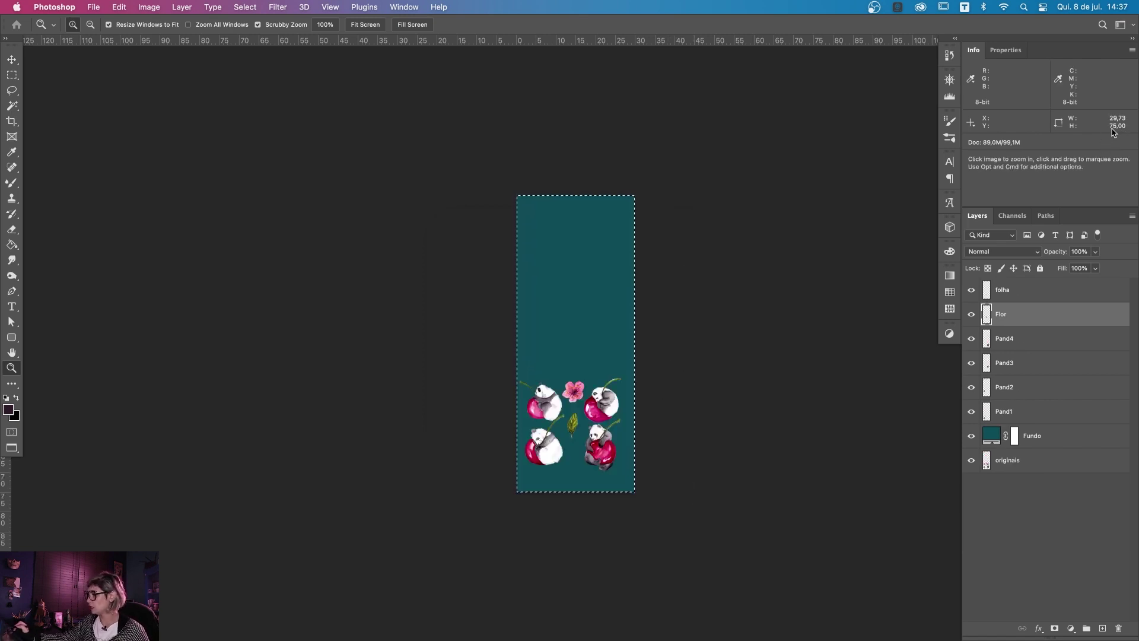
mouse_move(704, 40)
left_mouse_down()
mouse_move(667, 354)
mouse_move(676, 493)
left_mouse_up()
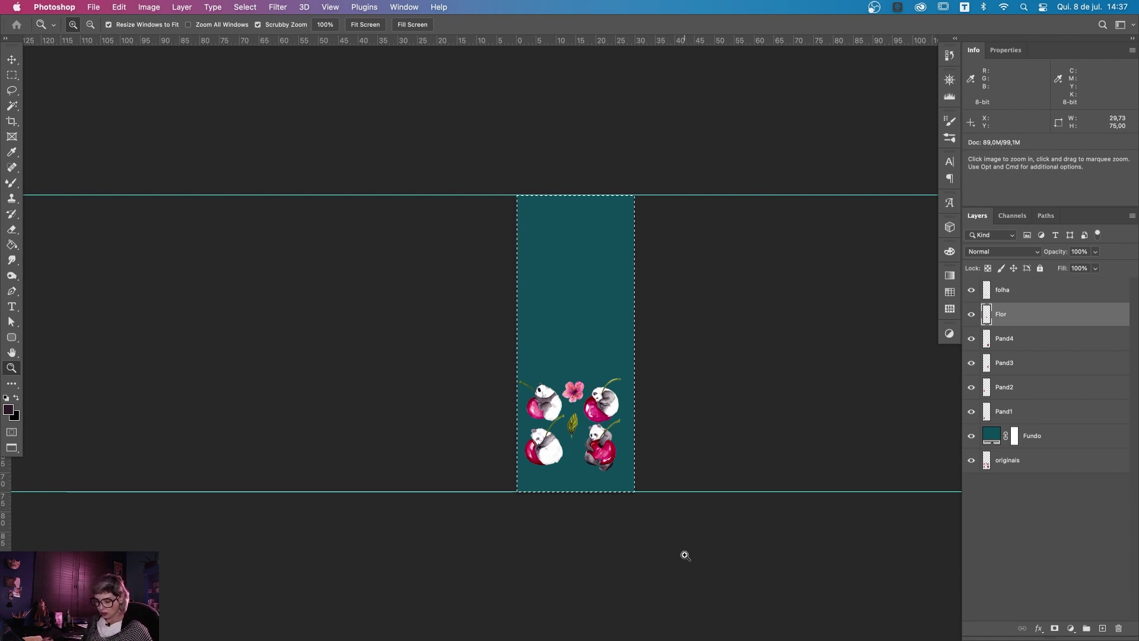
Step: Stack the pandas, flower and leaf in a left column and widen the canvas rightward
left_click_drag(714, 437, 602, 454)
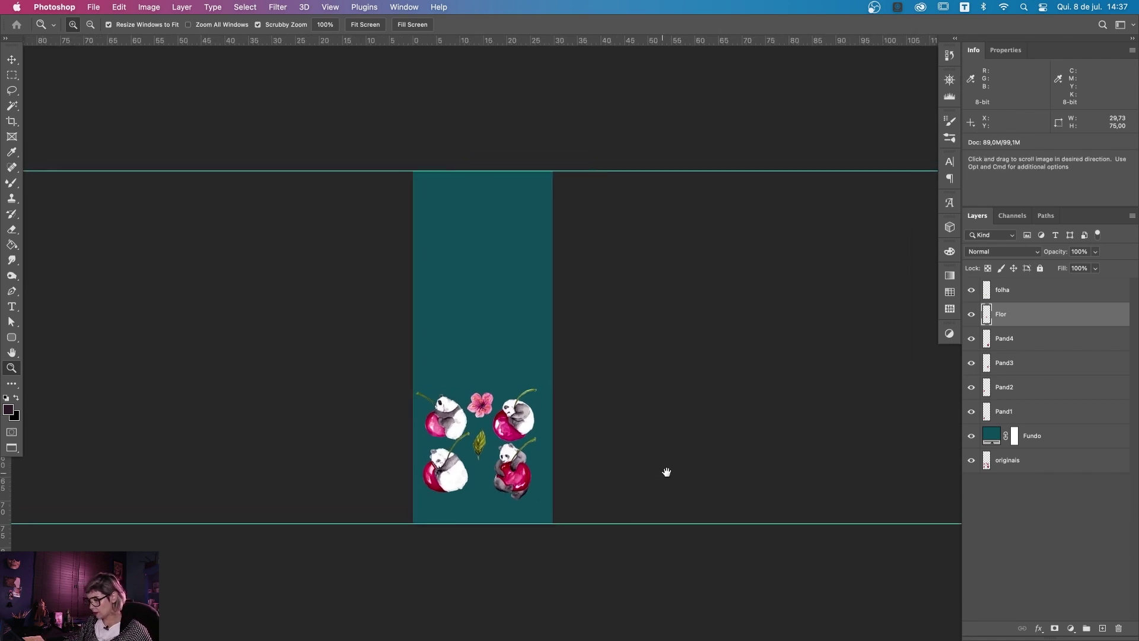
key("v")
left_click_drag(498, 421, 430, 367)
left_click_drag(495, 461, 431, 301)
mouse_move(468, 413)
left_mouse_down()
mouse_move(450, 251)
mouse_move(435, 266)
left_mouse_up()
left_click_drag(463, 453, 426, 228)
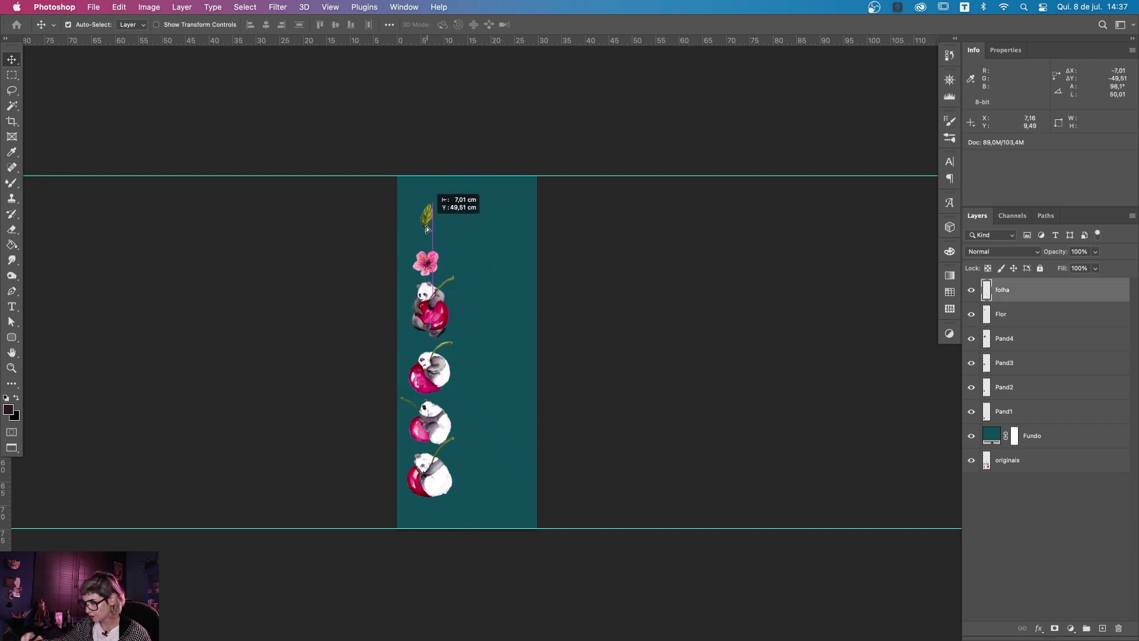
key("c")
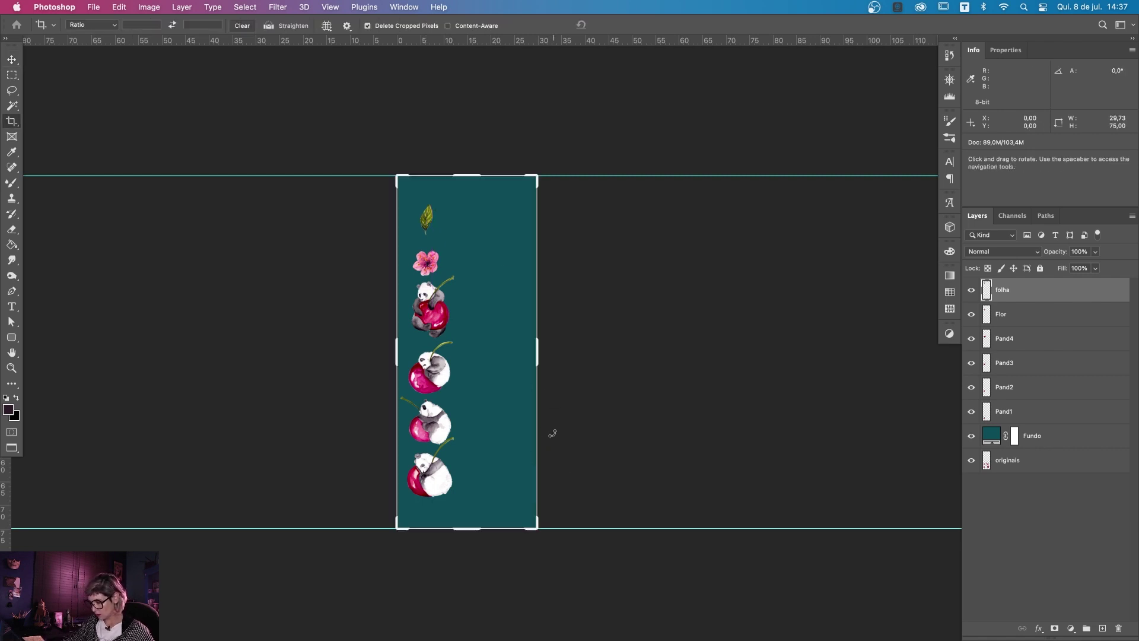
mouse_move(537, 350)
left_mouse_down()
mouse_move(662, 350)
mouse_move(606, 341)
left_mouse_up()
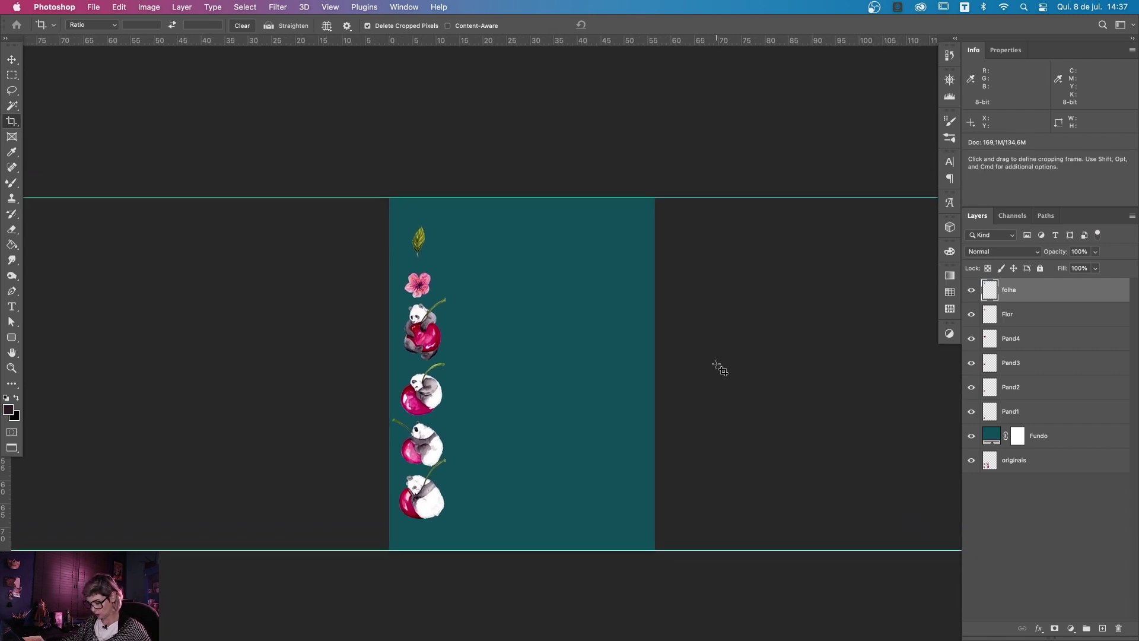
Step: Draw a tall rectangular selection over the right side of the canvas, top to bottom
key("m")
left_click_drag(493, 197, 628, 549)
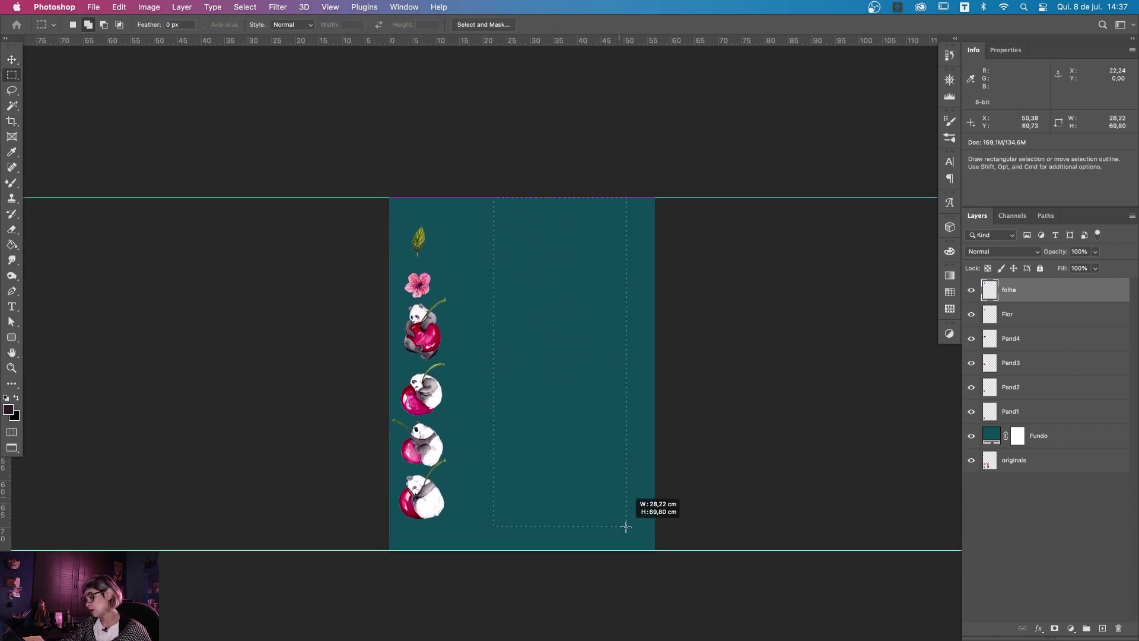
left_click_drag(635, 548, 655, 553)
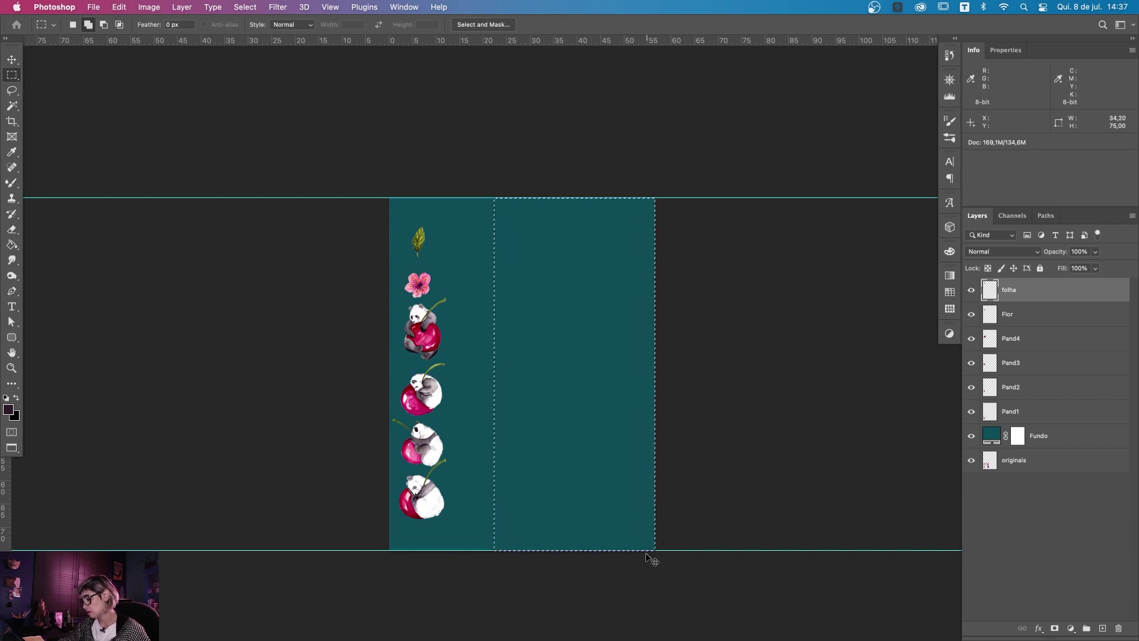
left_click(572, 265)
left_click_drag(484, 201, 650, 554)
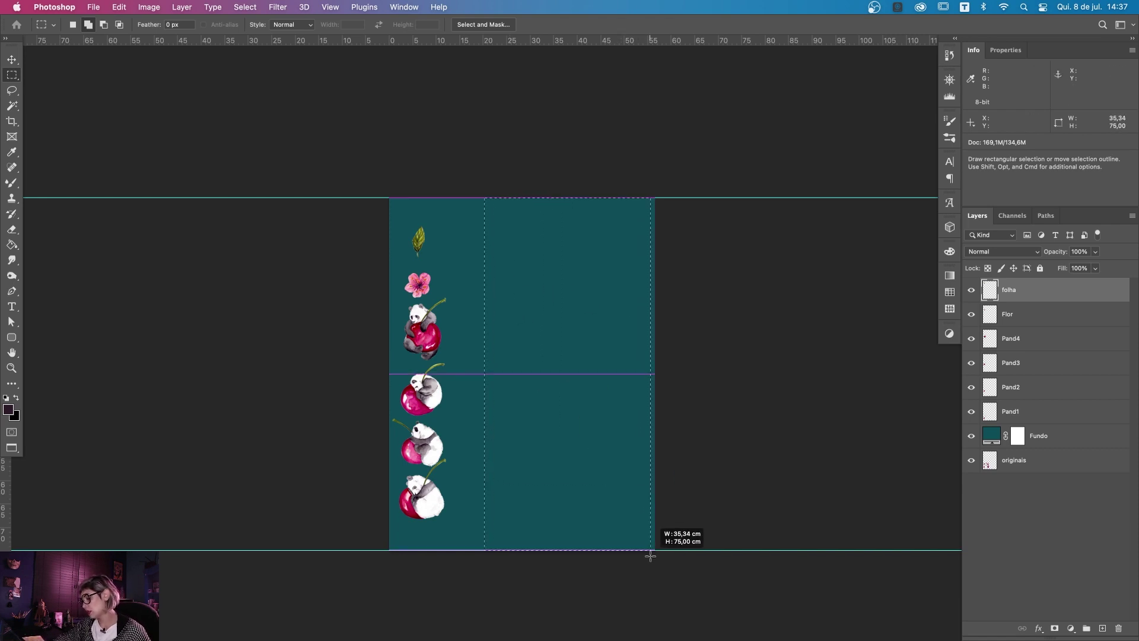
left_click_drag(645, 557, 646, 557)
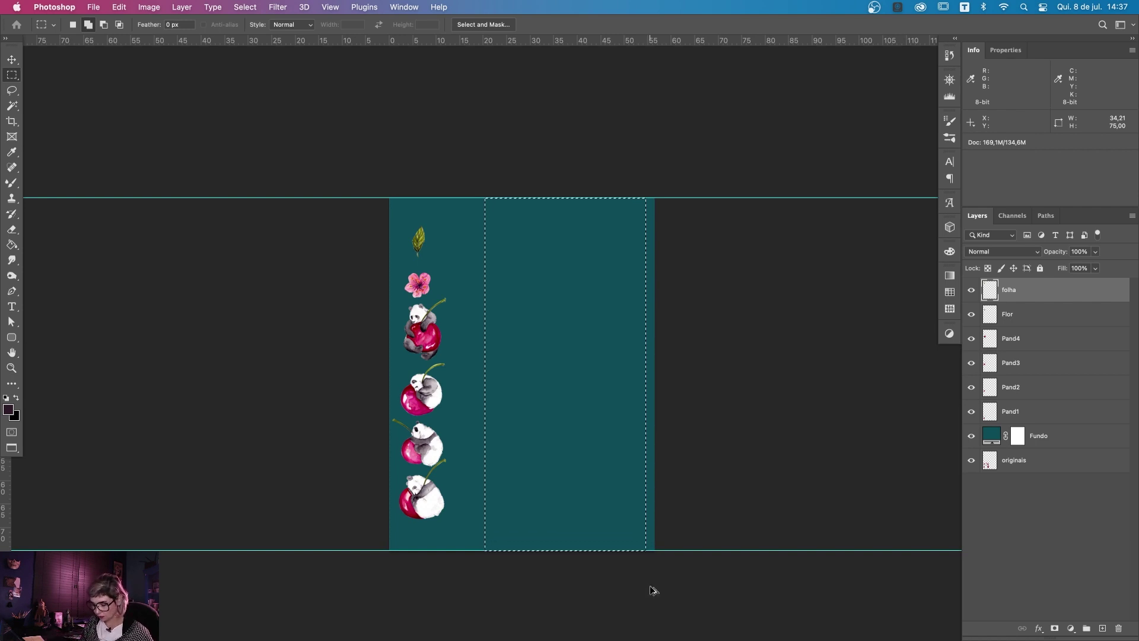
key("ctrl+t")
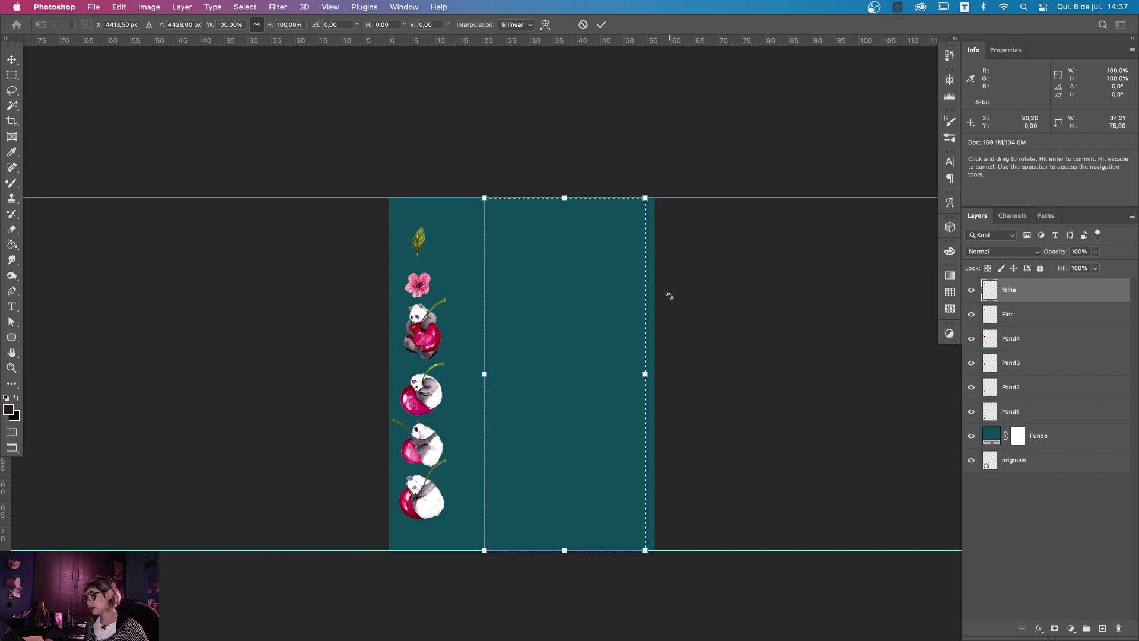
key("Return")
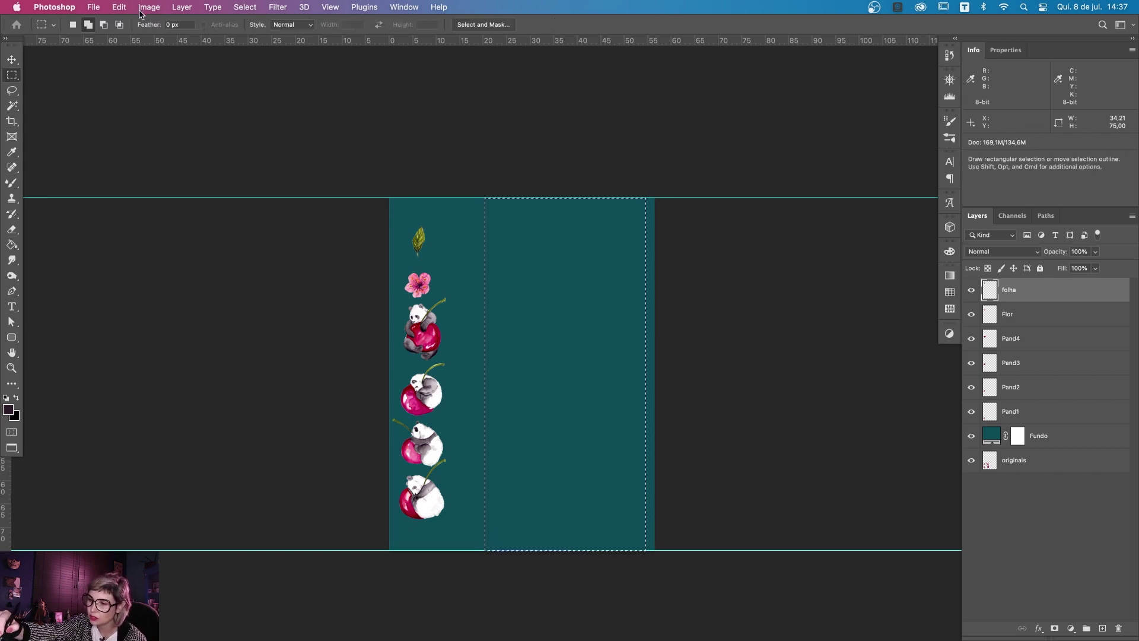
Step: Resize the selection to 35 cm wide with Transform Selection and guide its right edge
left_click(245, 6)
mouse_move(267, 181)
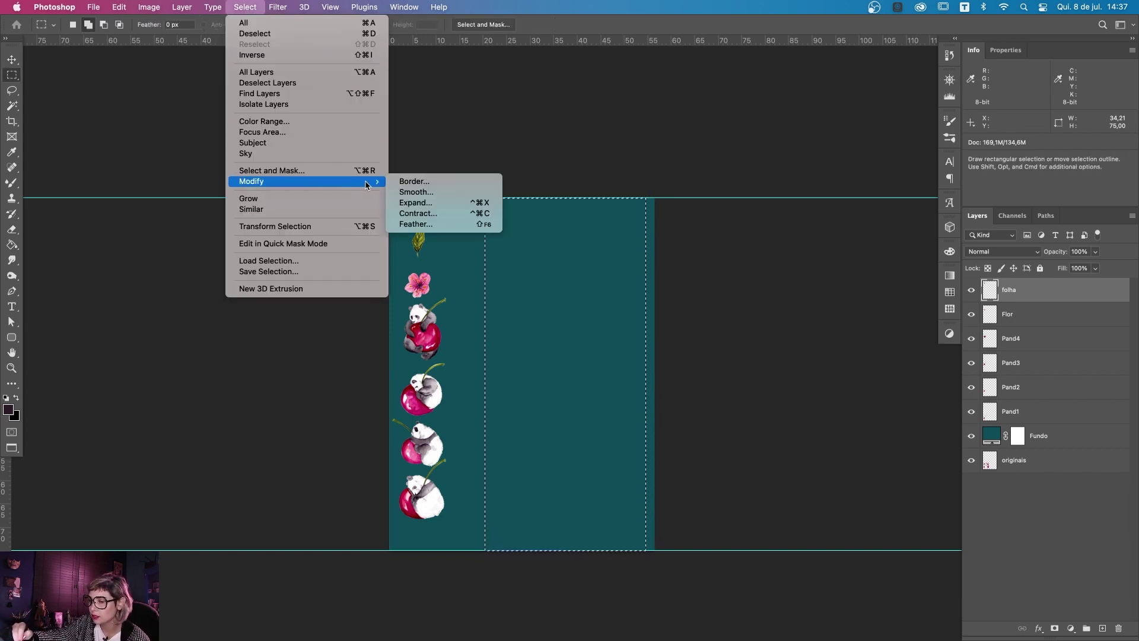
left_click(352, 225)
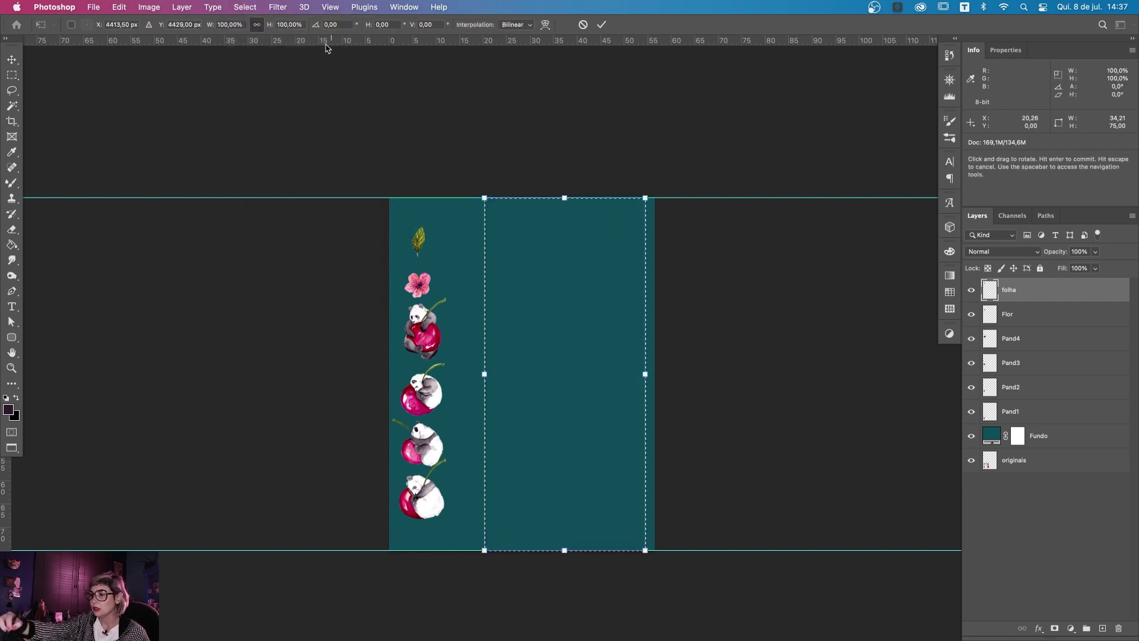
left_click(245, 25)
type("35")
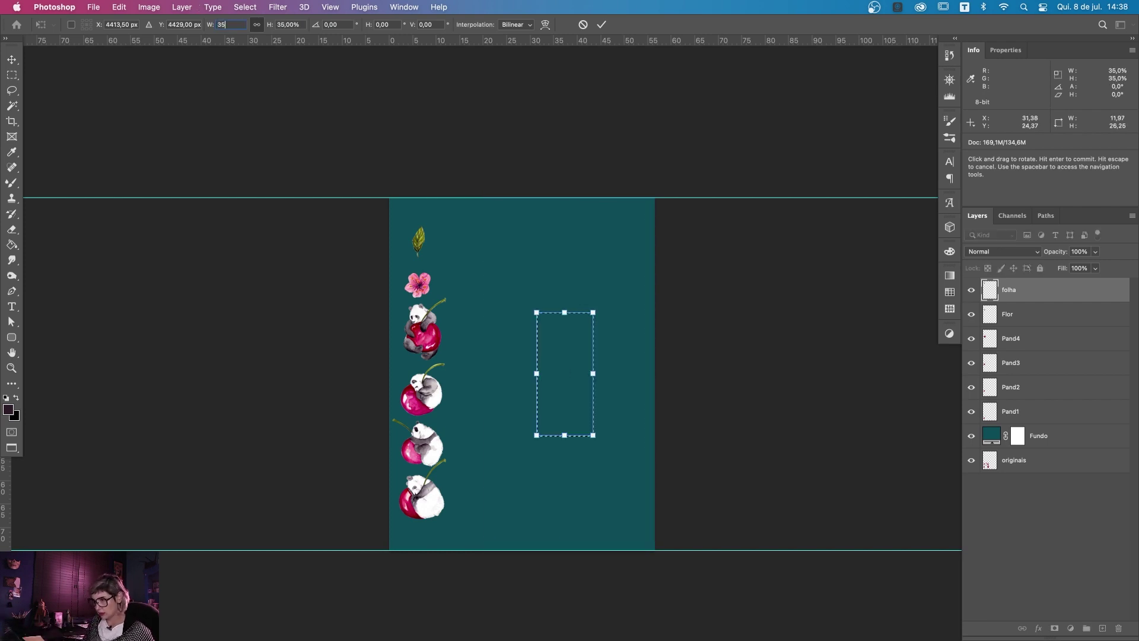
type("cm")
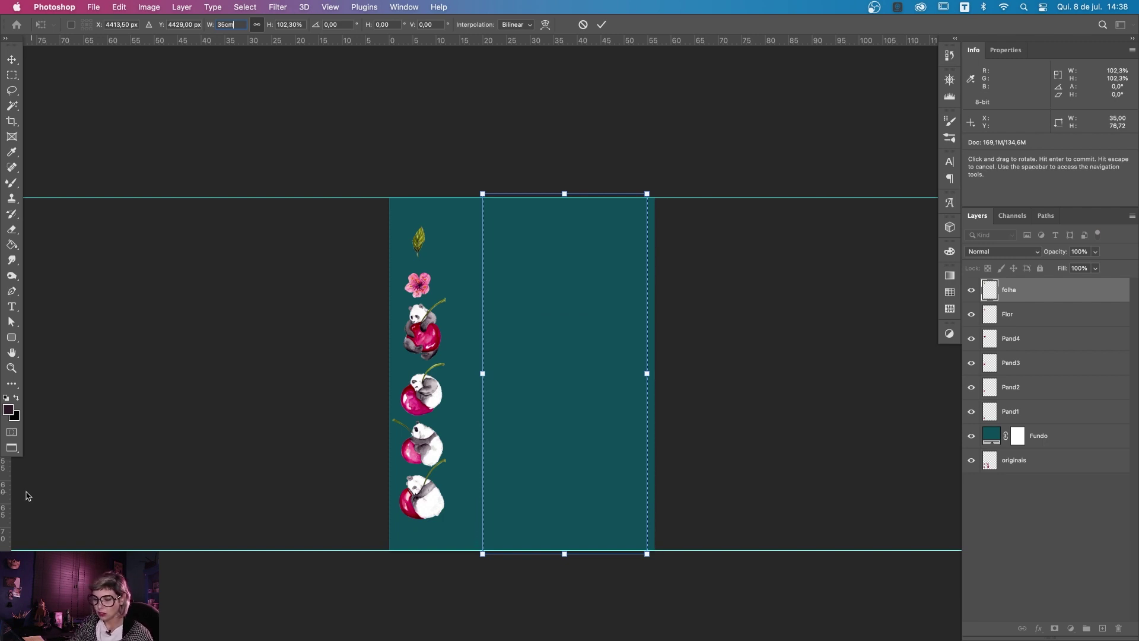
left_click_drag(6, 496, 647, 374)
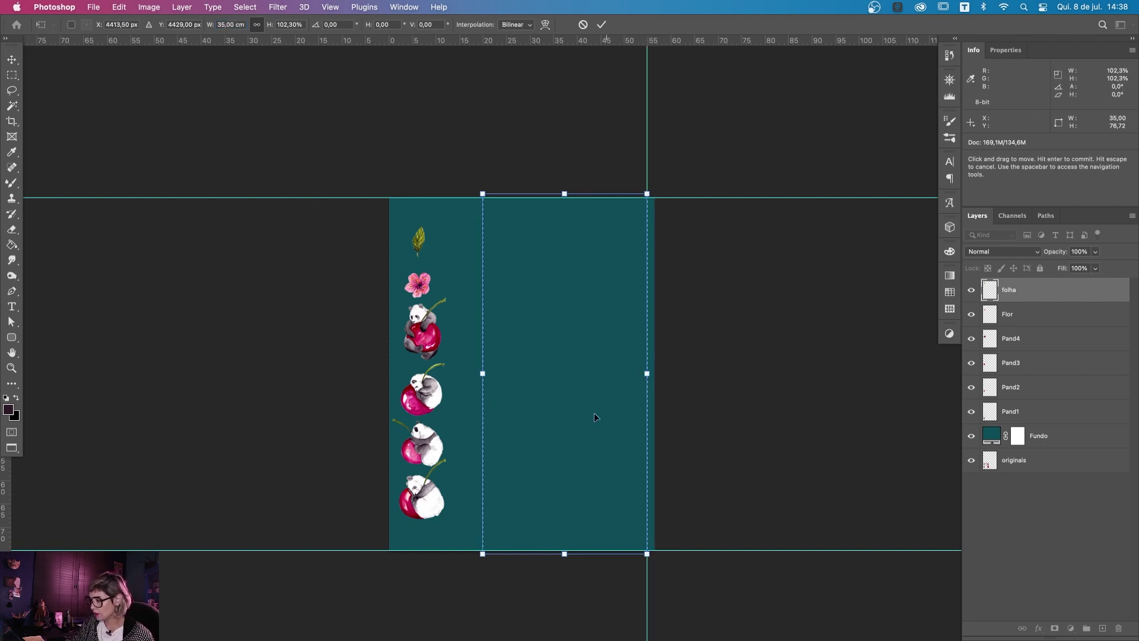
key("Return")
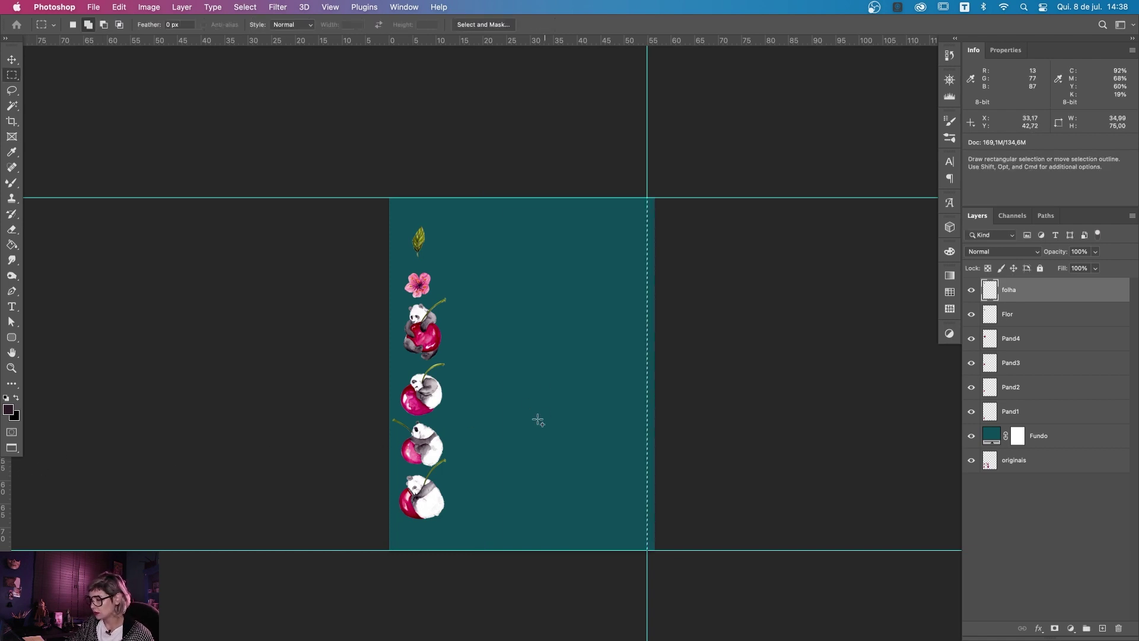
Step: Add the left-edge guide, align both guides at 20 cm and 55 cm, then deselect
left_click_drag(5, 492, 485, 453)
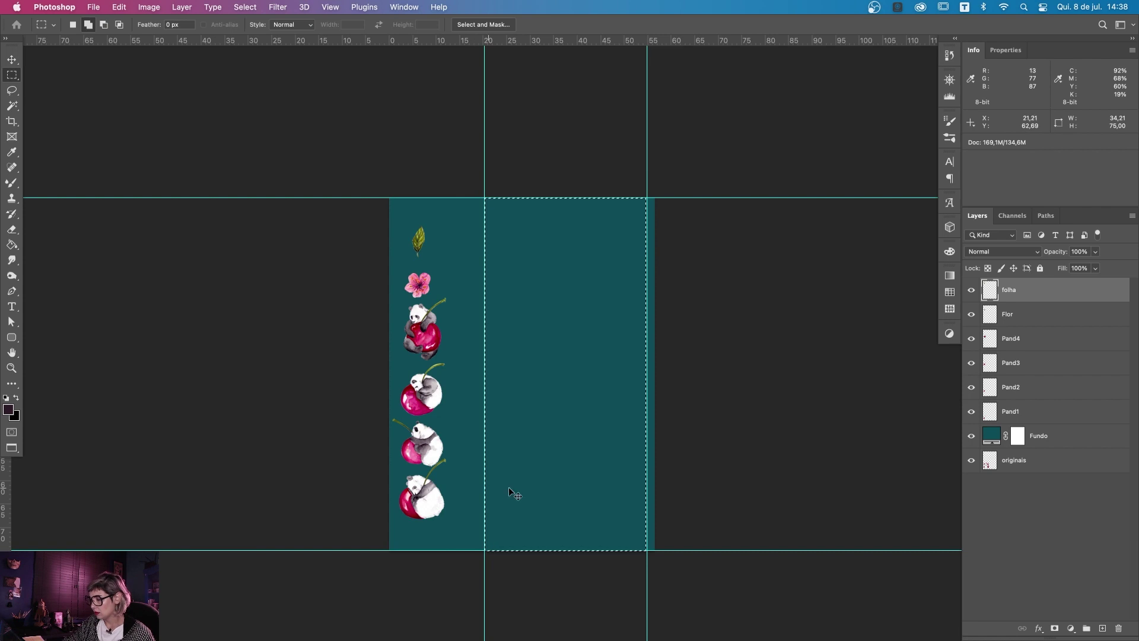
key("v")
left_click_drag(646, 453, 645, 454)
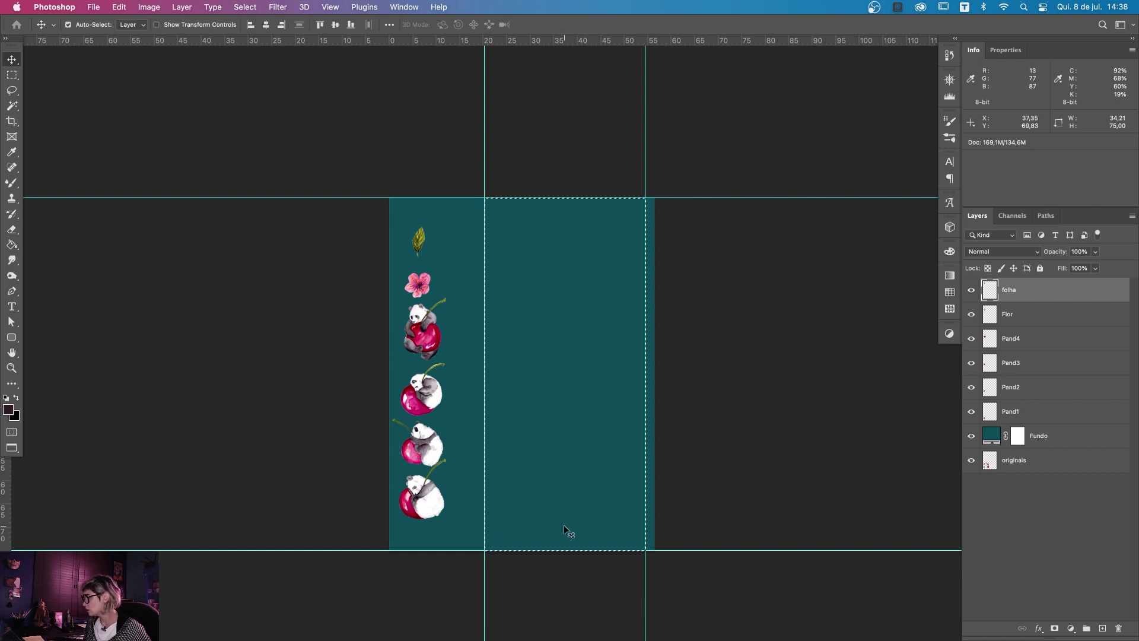
left_click_drag(645, 564, 647, 569)
key("super+d")
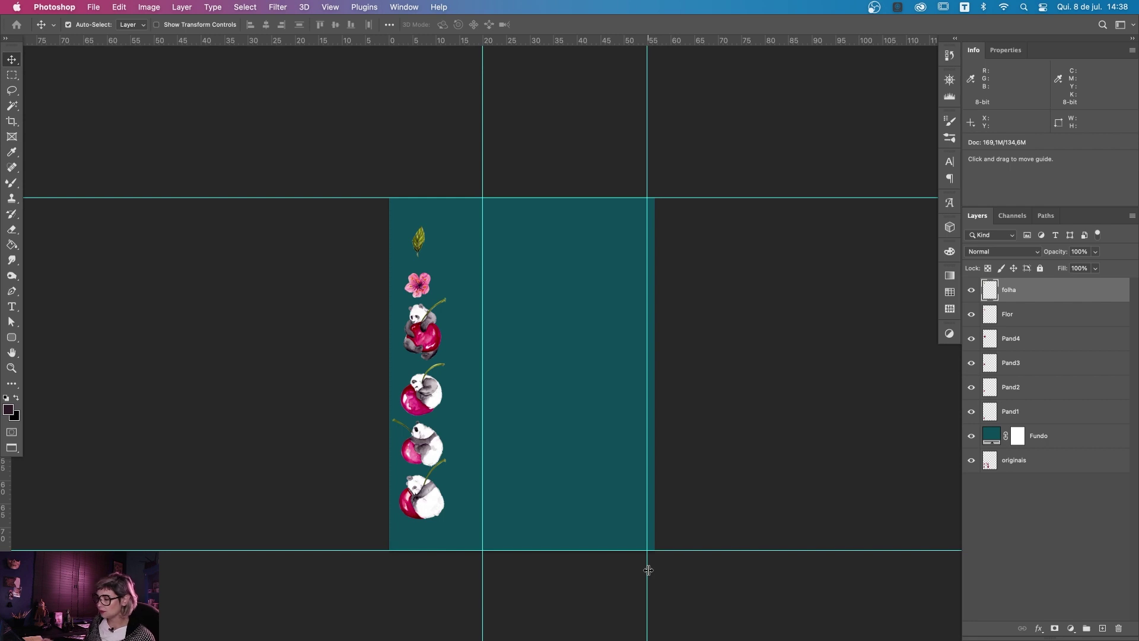
Step: Crop the canvas outward to the right and upward, adding teal space beyond the 55 cm guide
key("z")
left_click_drag(692, 412, 691, 423)
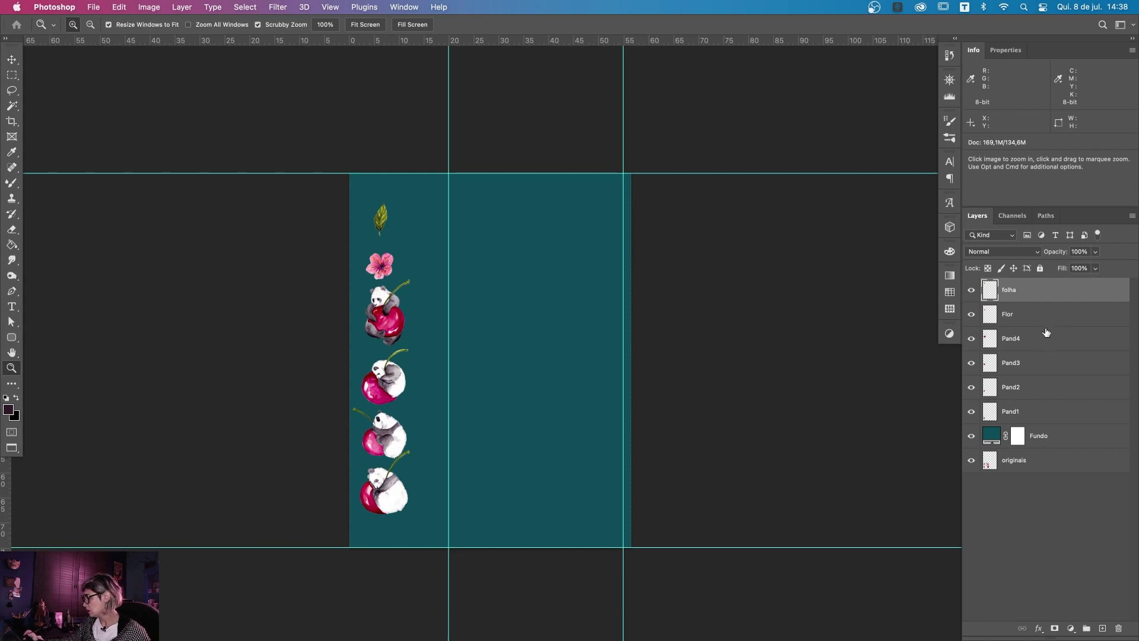
key("v")
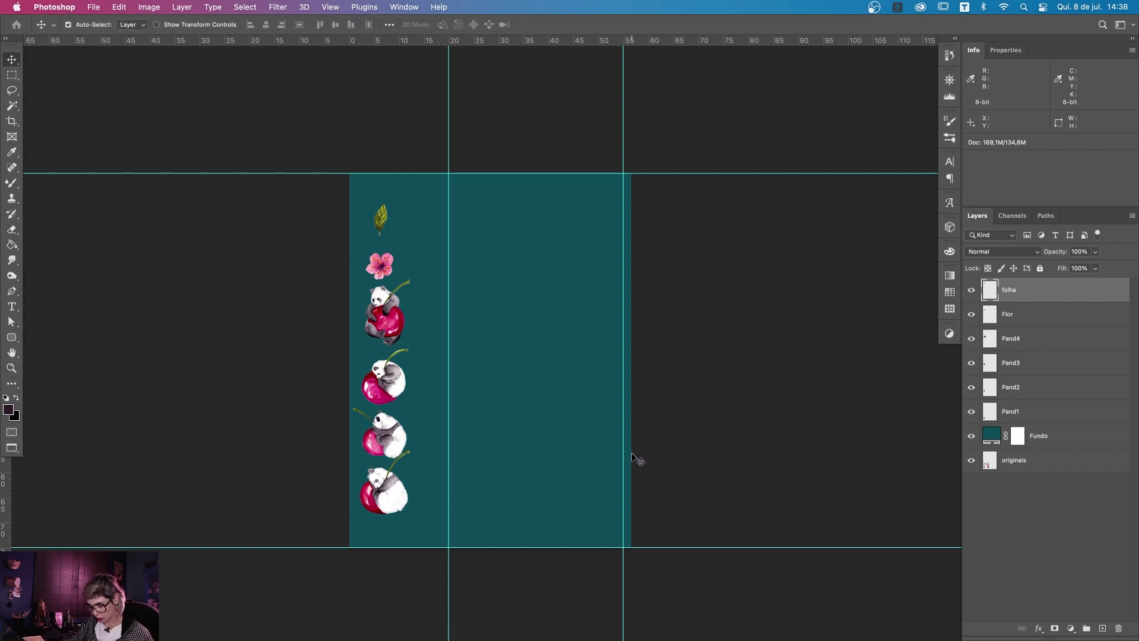
key("c")
left_click_drag(630, 359, 653, 366)
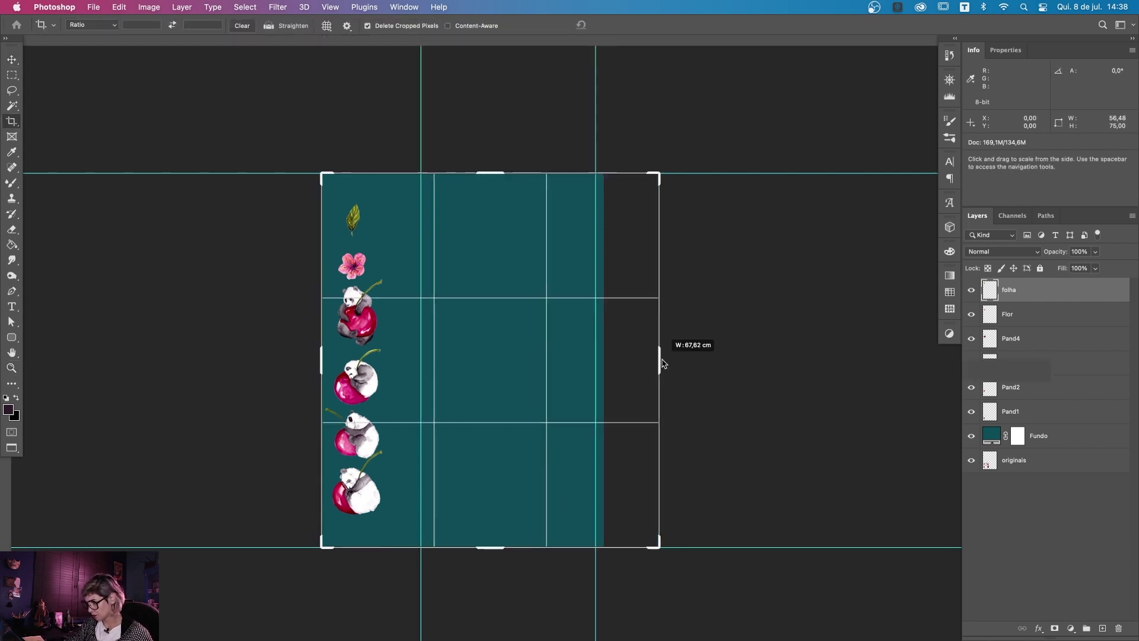
left_click_drag(490, 174, 491, 159)
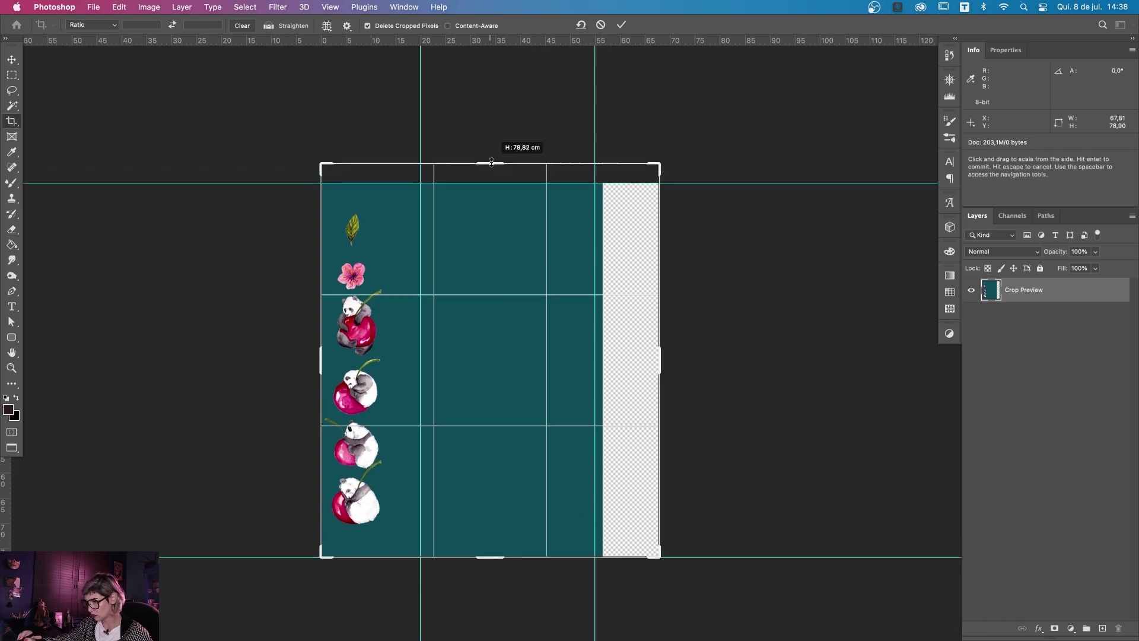
key("Return")
key("z")
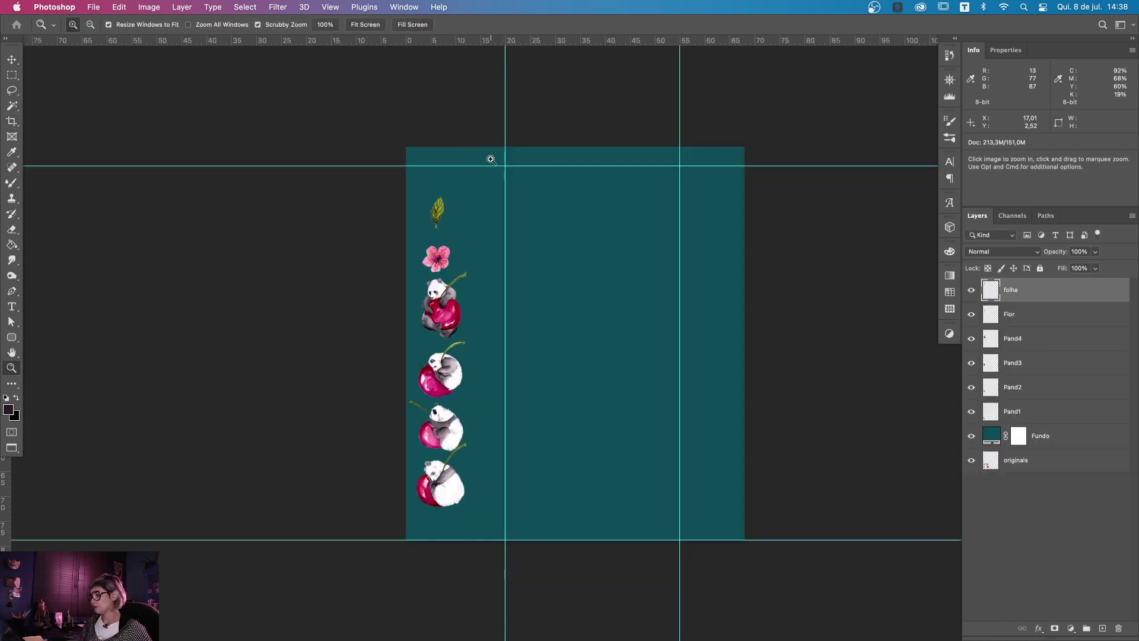
left_click(802, 416)
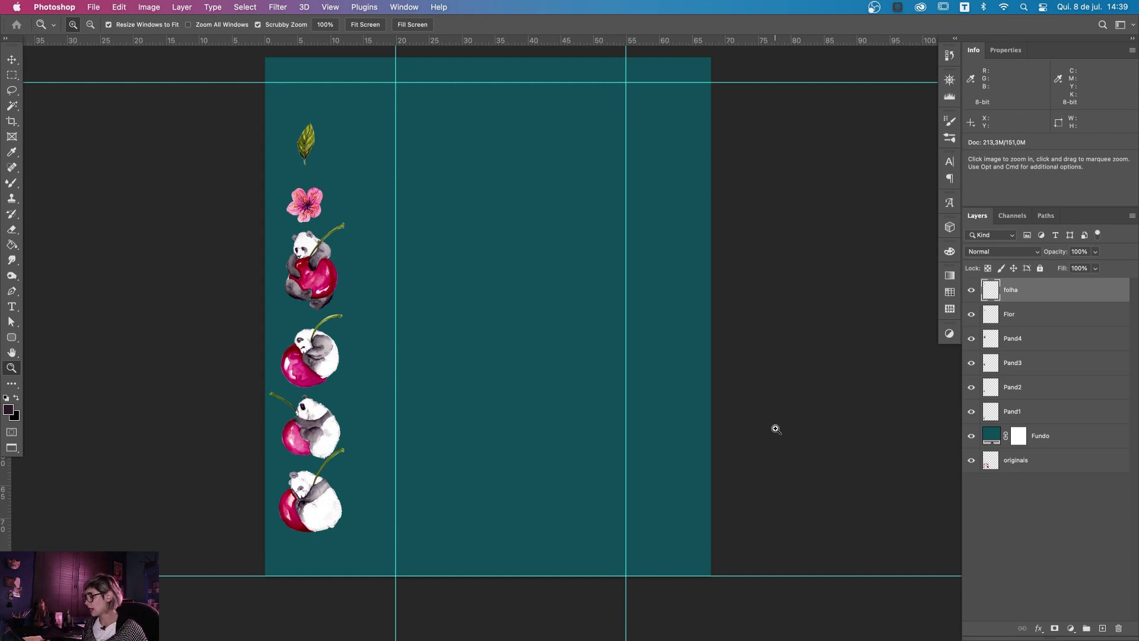
Step: Copy the Pand2 panda into the lower band, rotated about -36°
key("v")
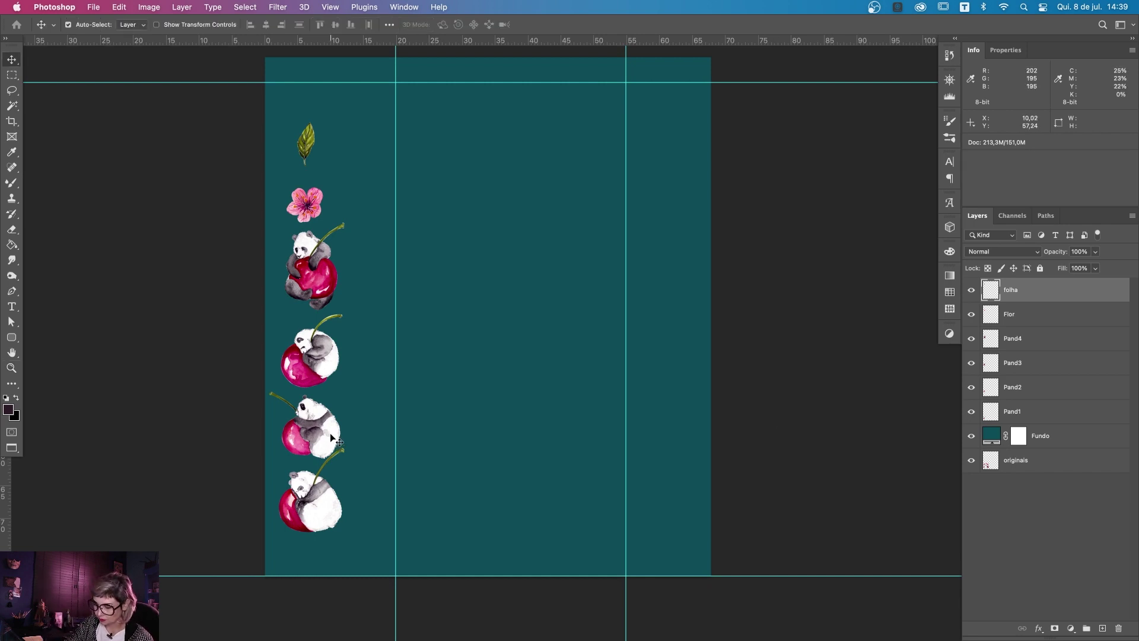
left_click_drag(330, 438, 584, 501)
key("ctrl+t")
left_click_drag(620, 460, 653, 468)
mouse_move(617, 505)
left_mouse_down()
mouse_move(627, 526)
mouse_move(532, 464)
mouse_move(579, 474)
left_mouse_up()
key("Return")
Step: Add a horizontally flipped panda copy and a Pand4 copy, arranging them into a cluster
key("ctrl+t")
right_click(618, 424)
left_click(652, 618)
key("Return")
mouse_move(327, 270)
left_mouse_down()
mouse_move(556, 515)
mouse_move(559, 539)
mouse_move(607, 522)
mouse_move(621, 505)
left_mouse_up()
mouse_move(581, 462)
left_mouse_down()
mouse_move(592, 441)
mouse_move(621, 442)
left_mouse_up()
left_click_drag(602, 494, 616, 499)
left_click_drag(552, 519, 566, 483)
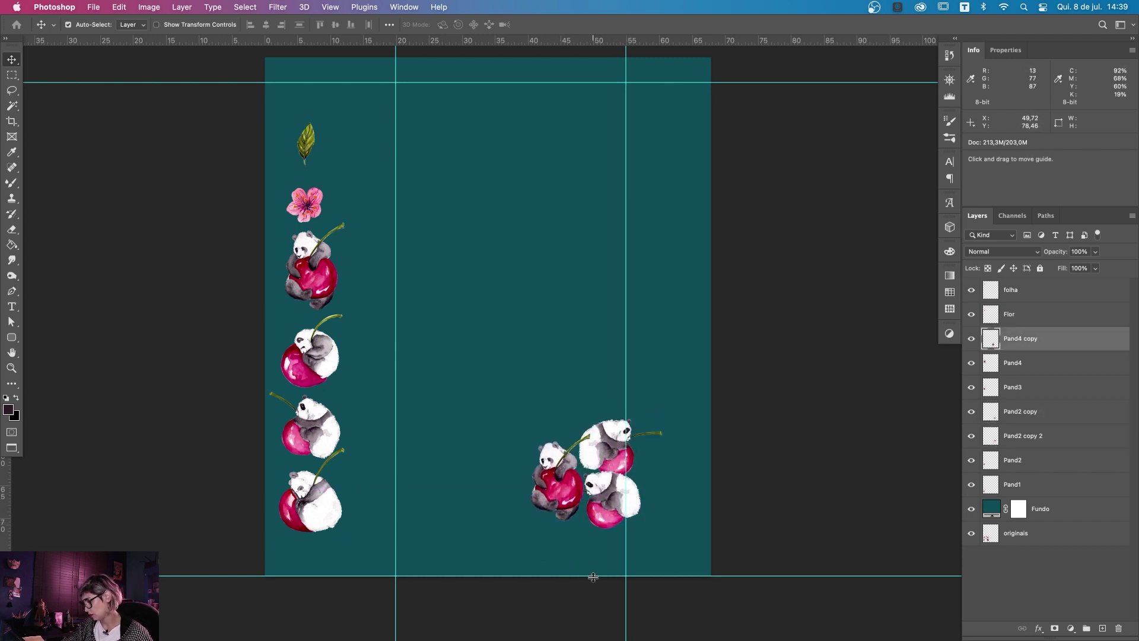
Step: Copy the Pand3 panda into the cluster and flip it vertically
left_click_drag(593, 468, 527, 436)
key("ctrl+t")
right_click(594, 439)
left_click(623, 616)
left_click_drag(506, 503, 521, 522)
key("Return")
Step: Drop another panda copy into the cluster, send it back a layer, and nudge the middle panda
mouse_move(328, 276)
left_mouse_down()
mouse_move(494, 387)
mouse_move(524, 460)
left_mouse_up()
key("ctrl+t")
key("Return")
key("ctrl+bracketleft")
key("ctrl+bracketleft")
key("ctrl+bracketleft")
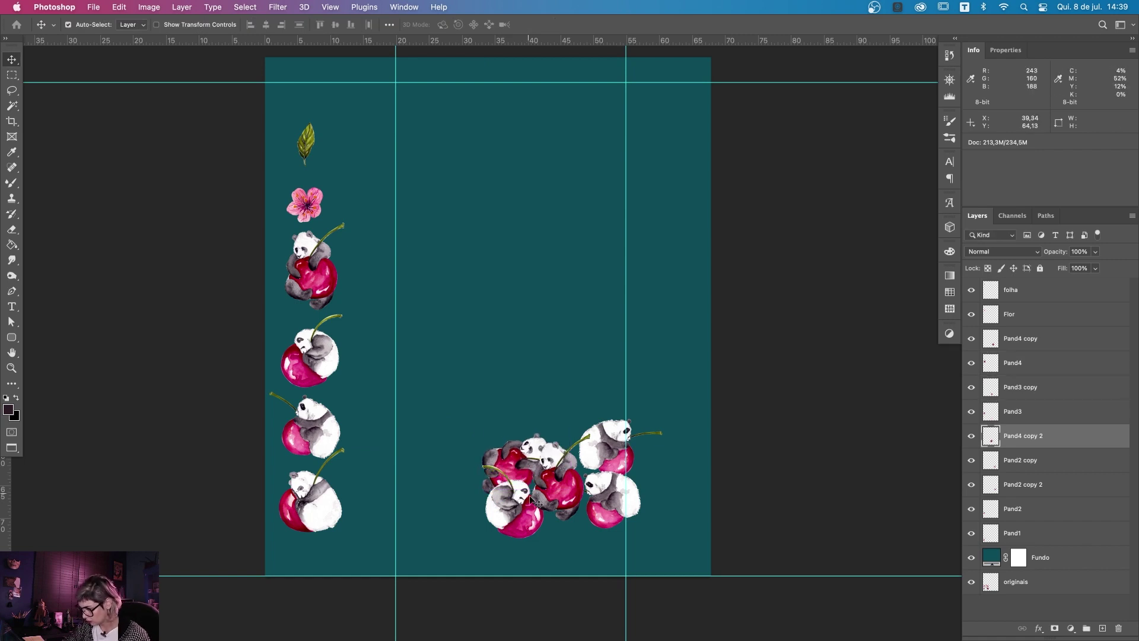
mouse_move(566, 502)
left_mouse_down()
mouse_move(573, 509)
mouse_move(540, 468)
left_mouse_up()
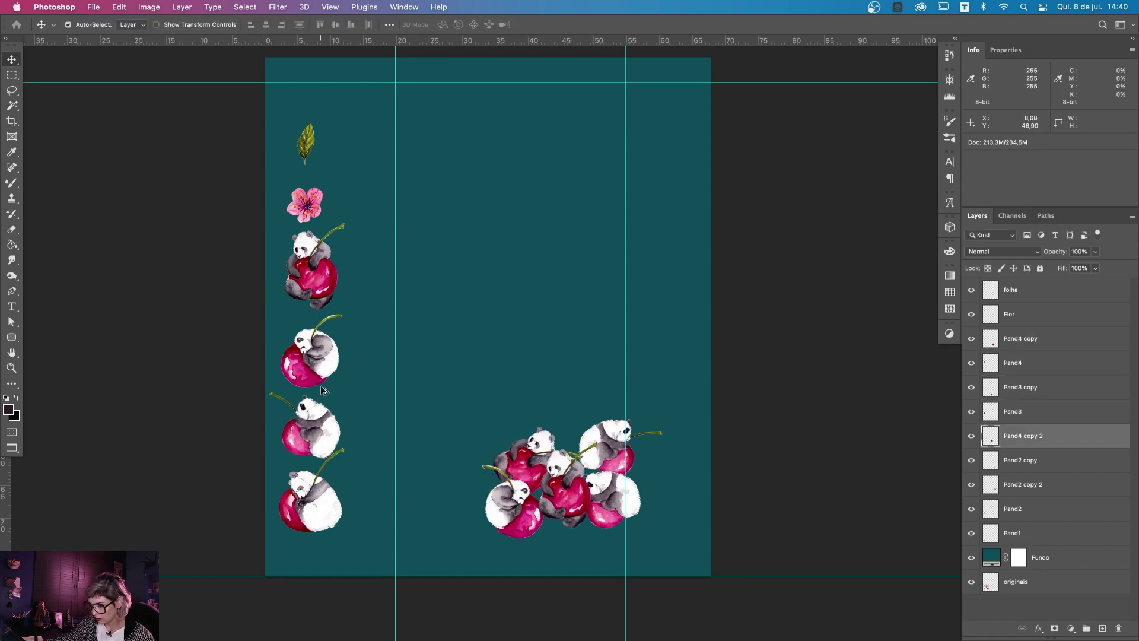
Step: Add a Pand1 copy rotated about -74° and another left-column panda copy to the cluster
left_click_drag(309, 501, 436, 443)
key("ctrl+t")
mouse_move(493, 380)
left_mouse_down()
mouse_move(468, 323)
mouse_move(486, 356)
left_mouse_up()
left_click_drag(460, 454, 475, 489)
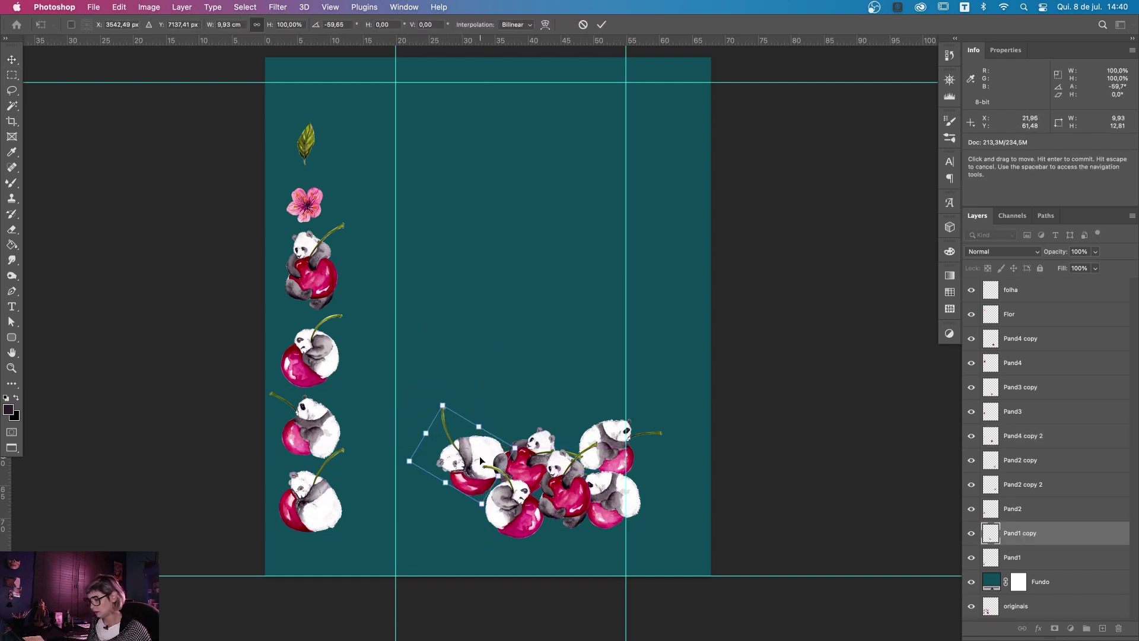
key("Return")
left_click_drag(331, 416, 533, 409)
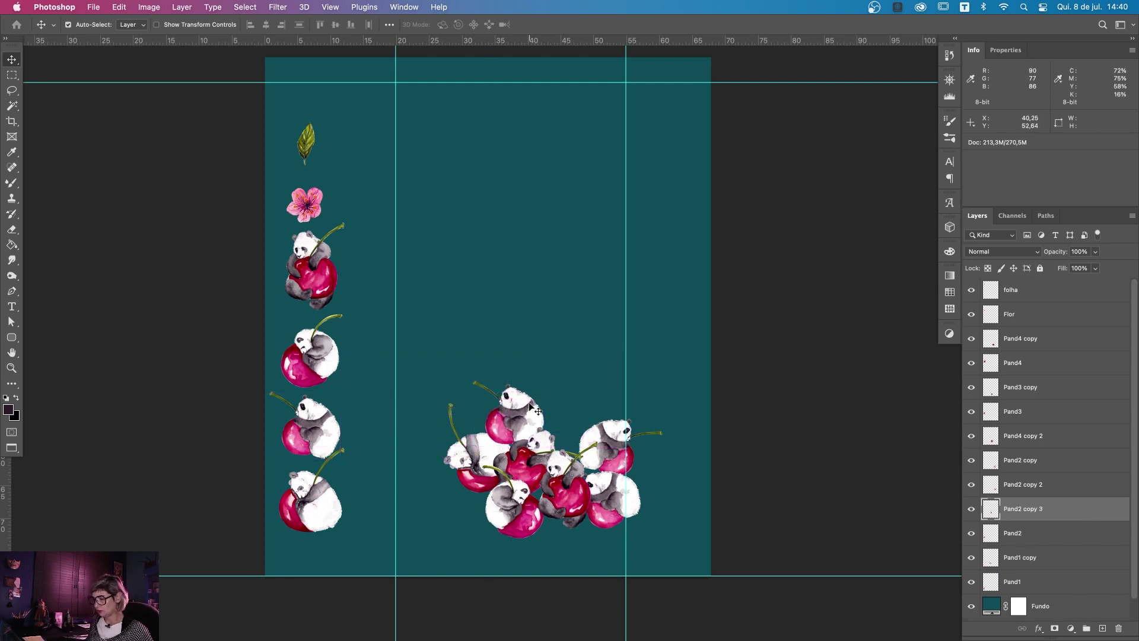
Step: Place a vertical guide at the centre of the band below the panda cluster
key("m")
left_click_drag(626, 575, 396, 459)
left_click_drag(12, 514, 511, 514)
key("super+d")
key("z")
left_click(621, 534)
Step: Pen a closed path curving from the left guide up to the centre guide, loaded as a selection
left_click(617, 501)
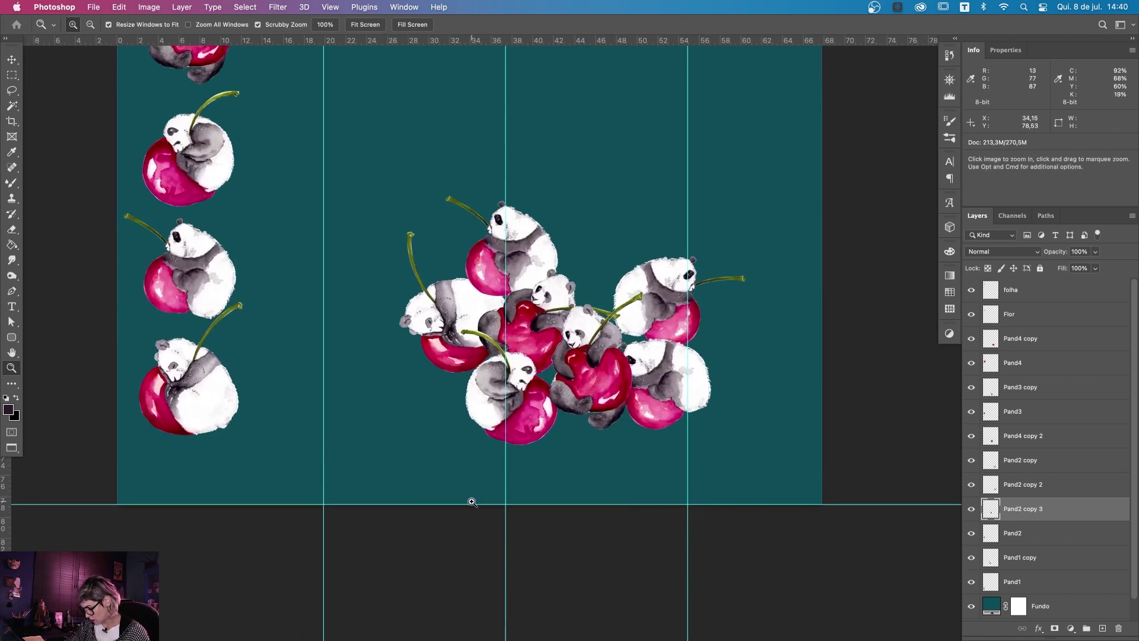
key("p")
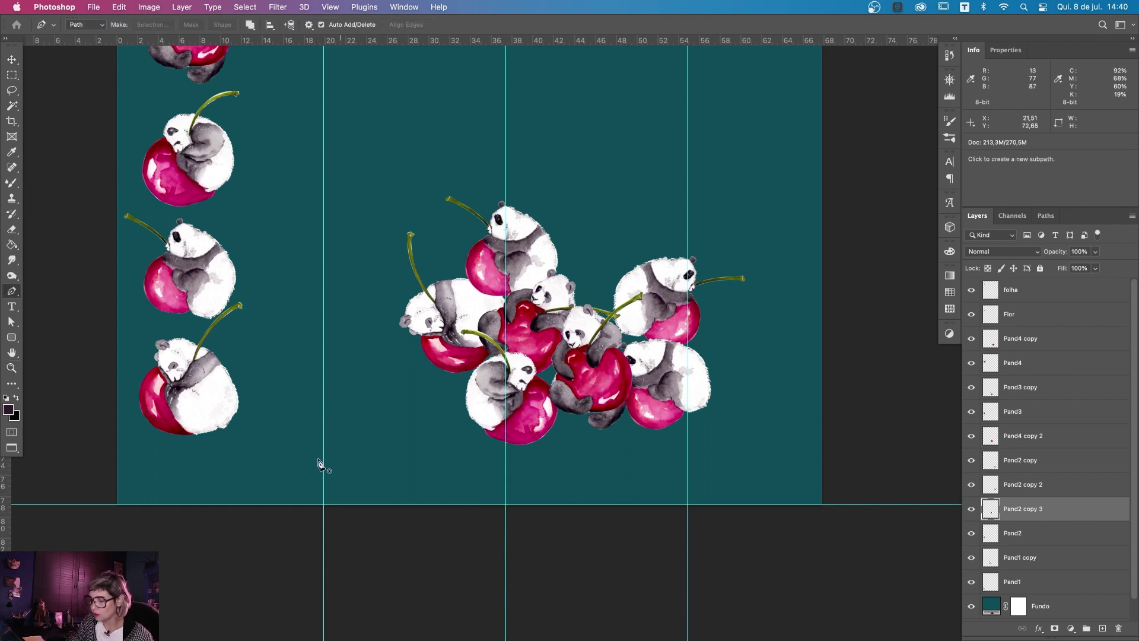
left_click(324, 418)
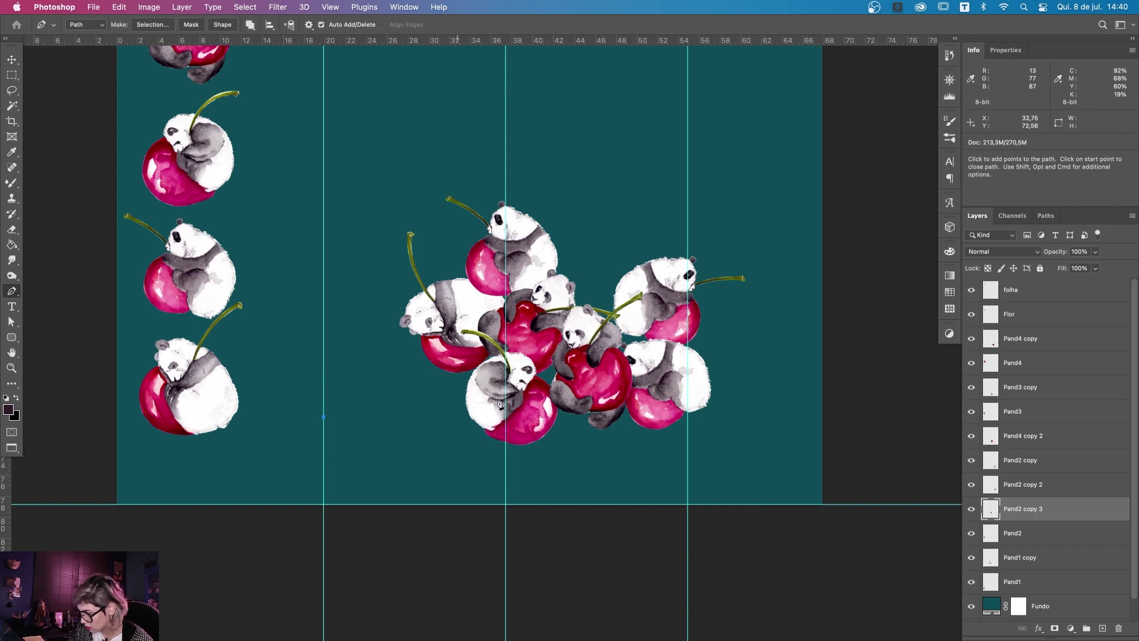
mouse_move(505, 385)
left_mouse_down()
mouse_move(524, 321)
mouse_move(549, 306)
left_mouse_up()
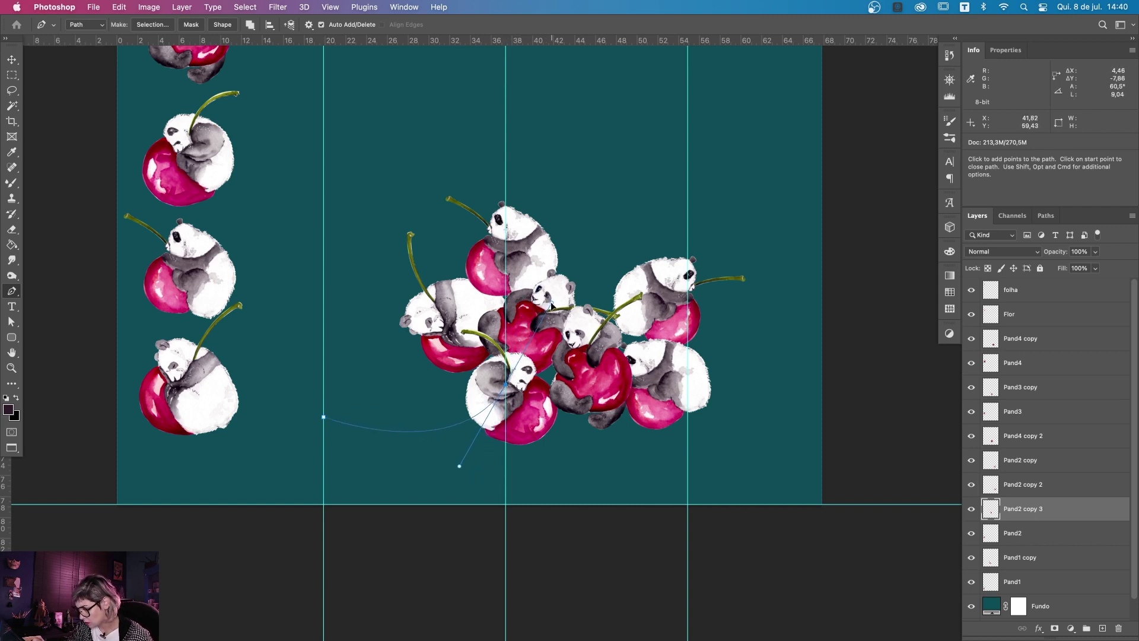
left_click(506, 499)
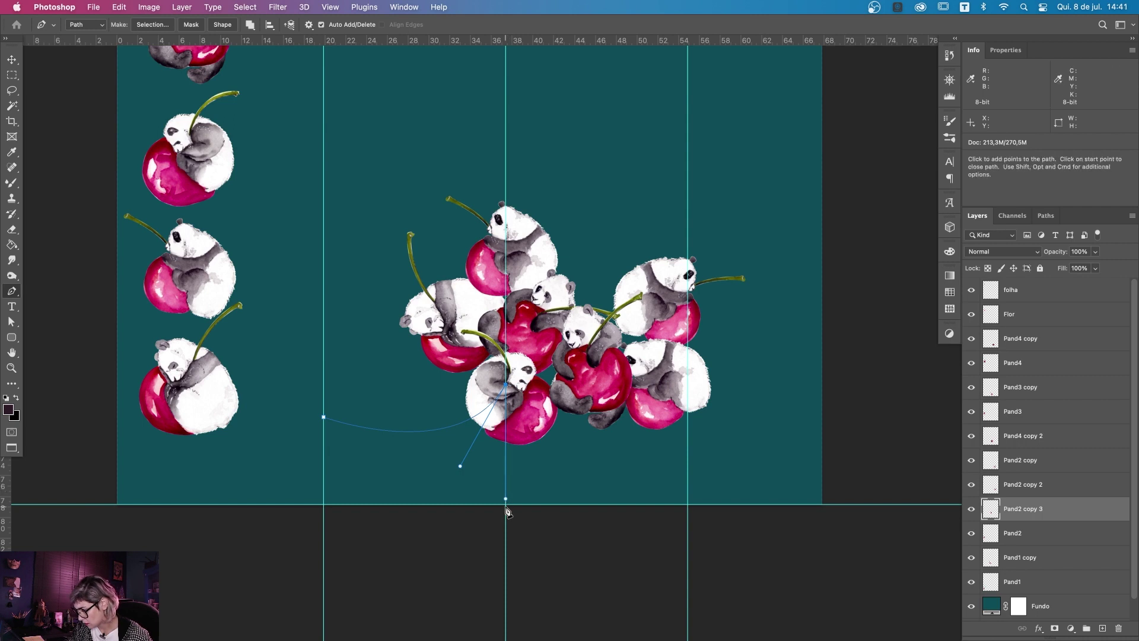
left_click(323, 504)
left_click(323, 417)
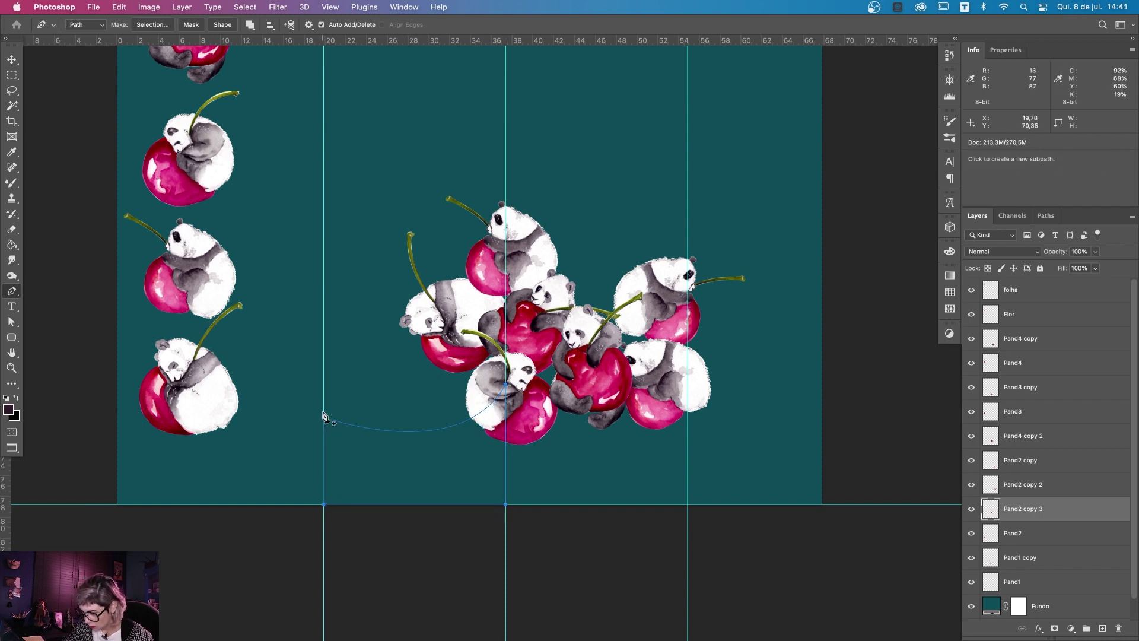
key("ctrl+Return")
left_click(1072, 629)
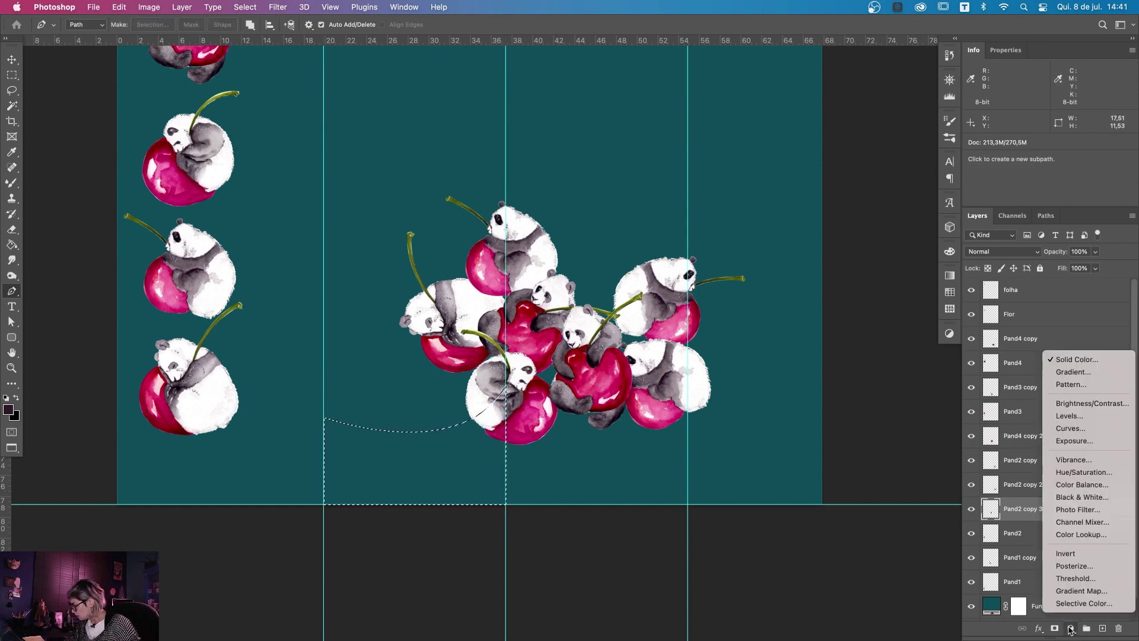
Step: Fill the curved selection with a tan-orange Solid Color layer moved to the top of the stack
left_click(1100, 360)
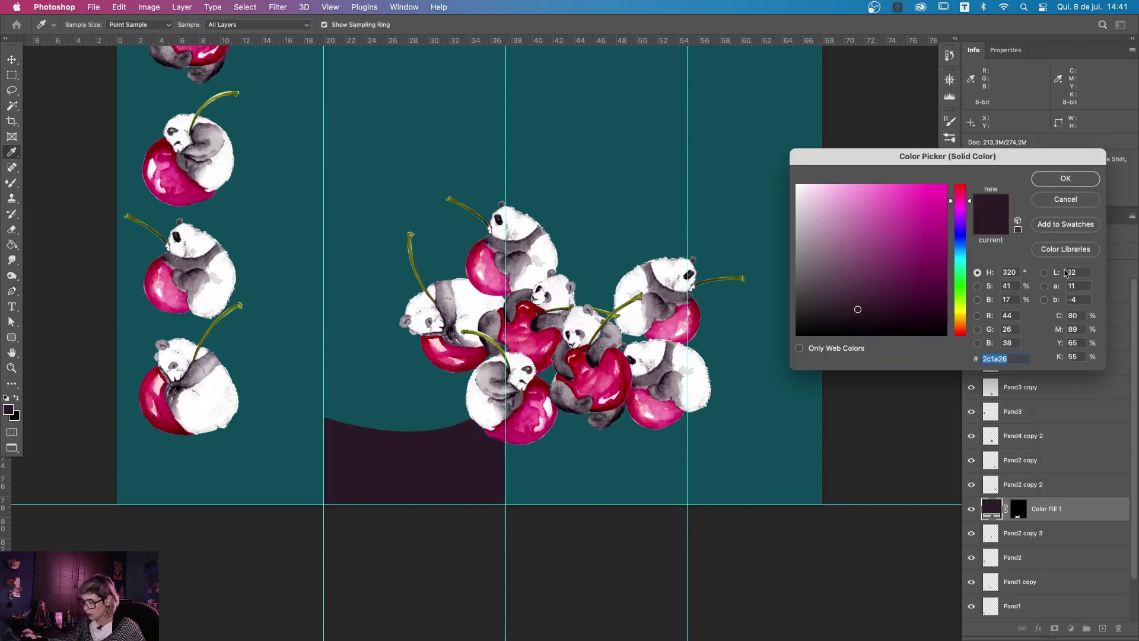
left_click(936, 198)
left_click(960, 321)
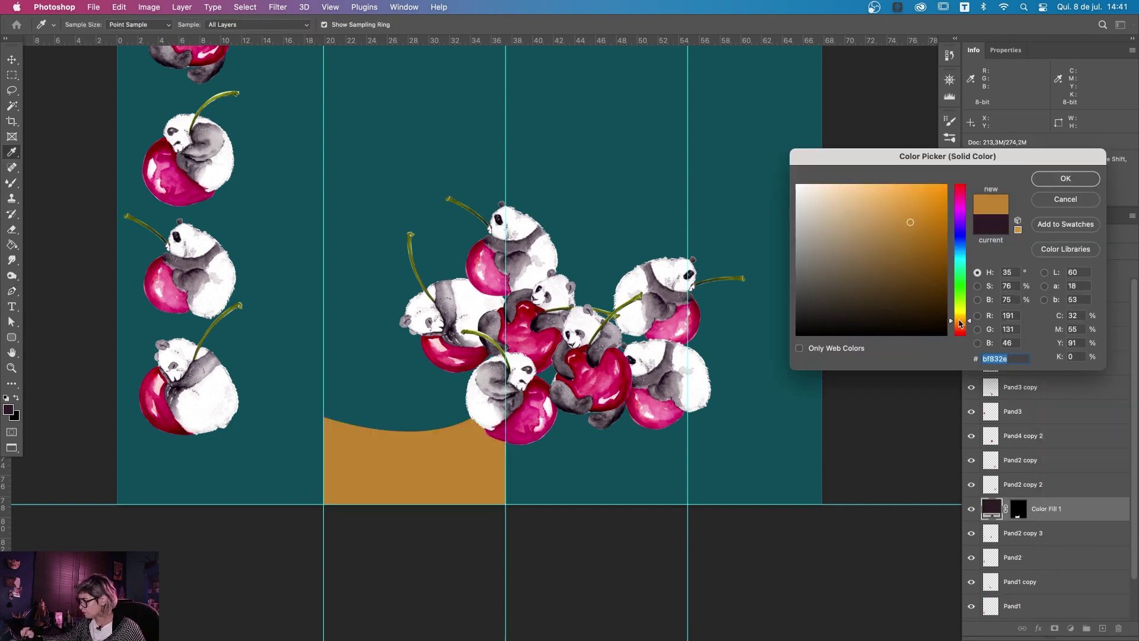
left_click(914, 206)
key("Return")
key("p")
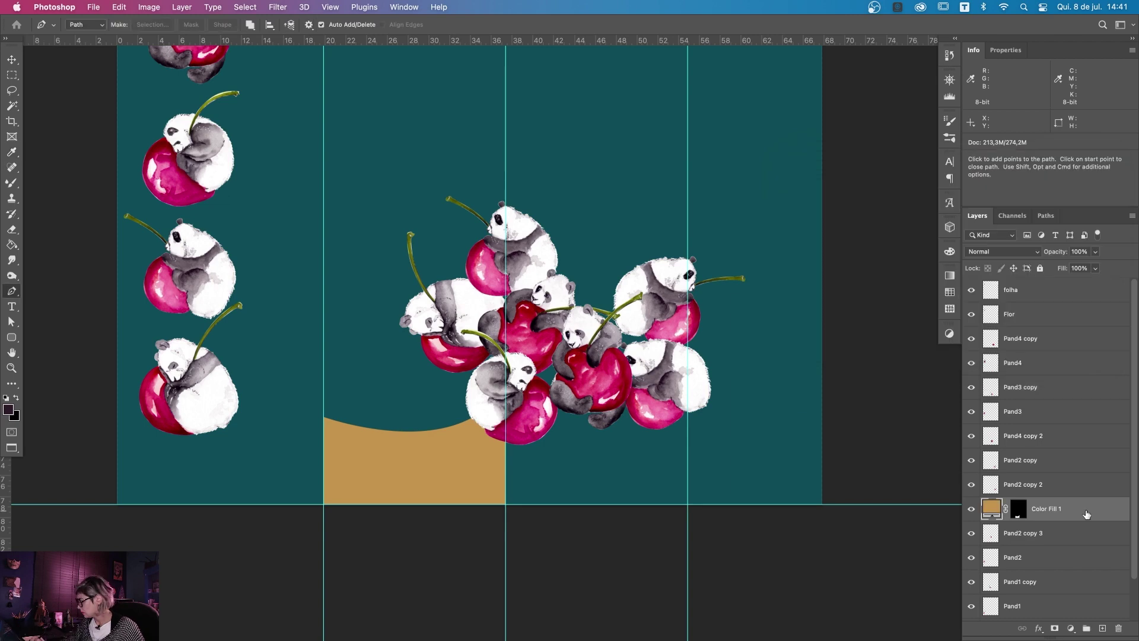
key("ctrl+shift+bracketright")
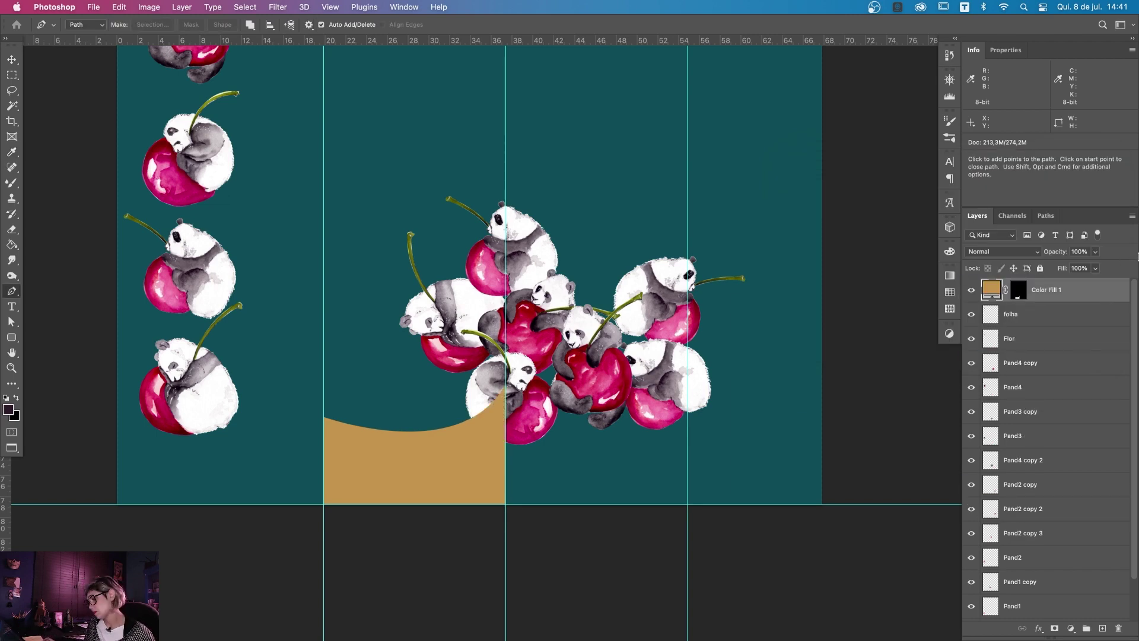
key("z")
left_click(609, 477)
Step: Add a small pink Solid Color circle at the left edge of the tan fill
key("m")
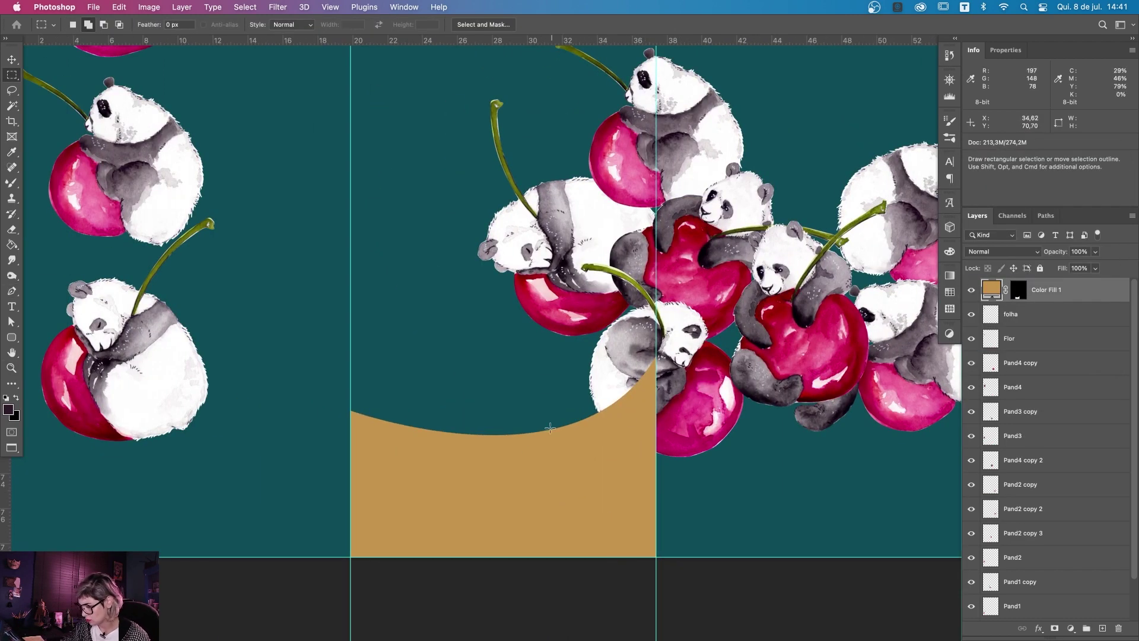
key("shift+m")
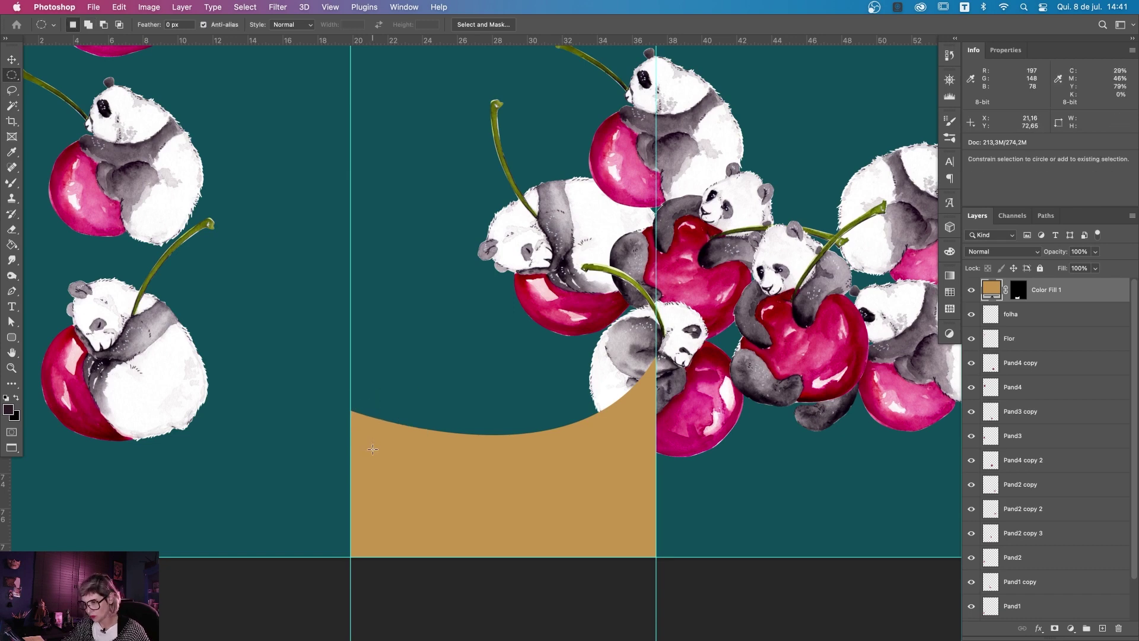
left_click_drag(351, 394, 389, 432)
left_click(1071, 628)
left_click(1077, 359)
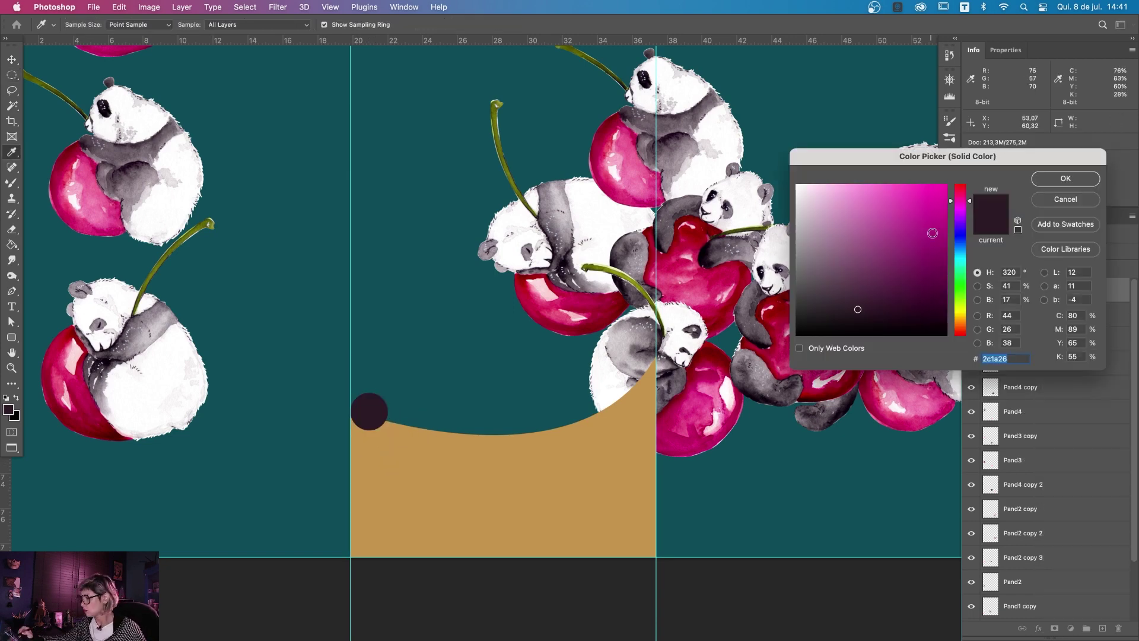
left_click(1068, 175)
key("z")
left_click(388, 418)
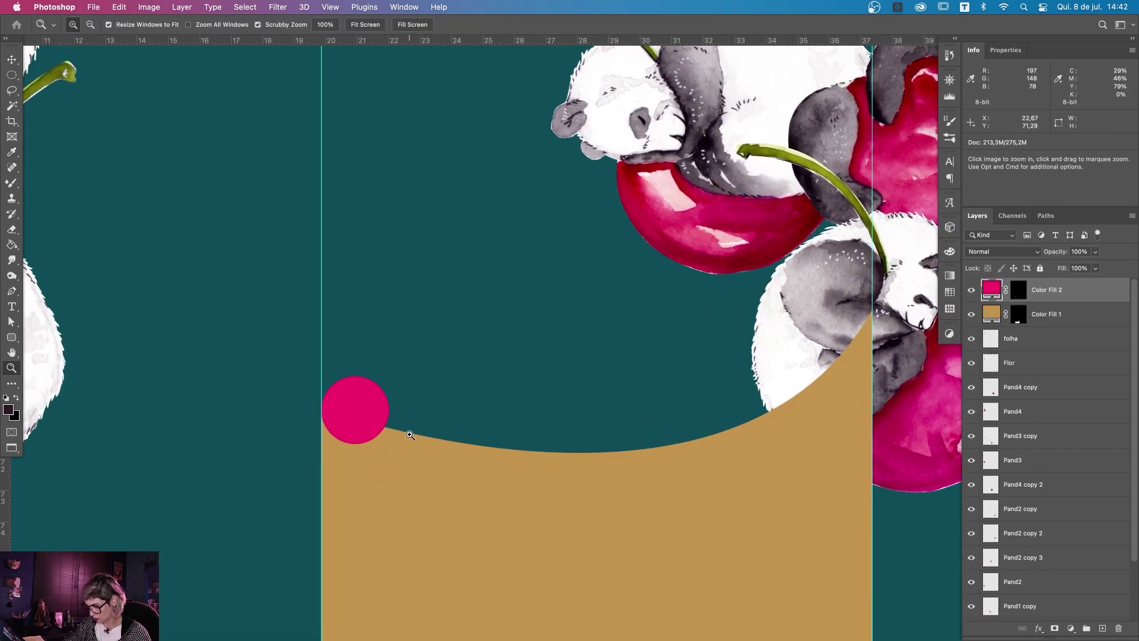
Step: Duplicate the pink circle along the curved top edge to form a row of scallops
key("w")
left_click(429, 363)
key("Return")
left_click(1012, 216)
left_click(970, 325)
key("v")
mouse_move(356, 409)
left_mouse_down()
mouse_move(432, 402)
mouse_move(420, 412)
left_mouse_up()
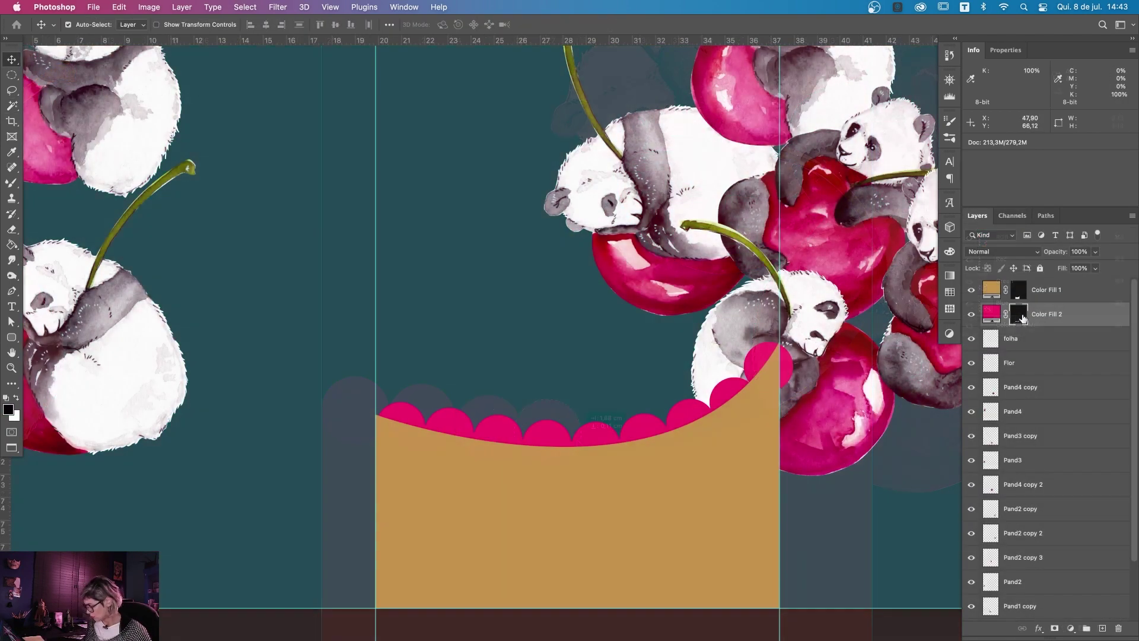
key("m")
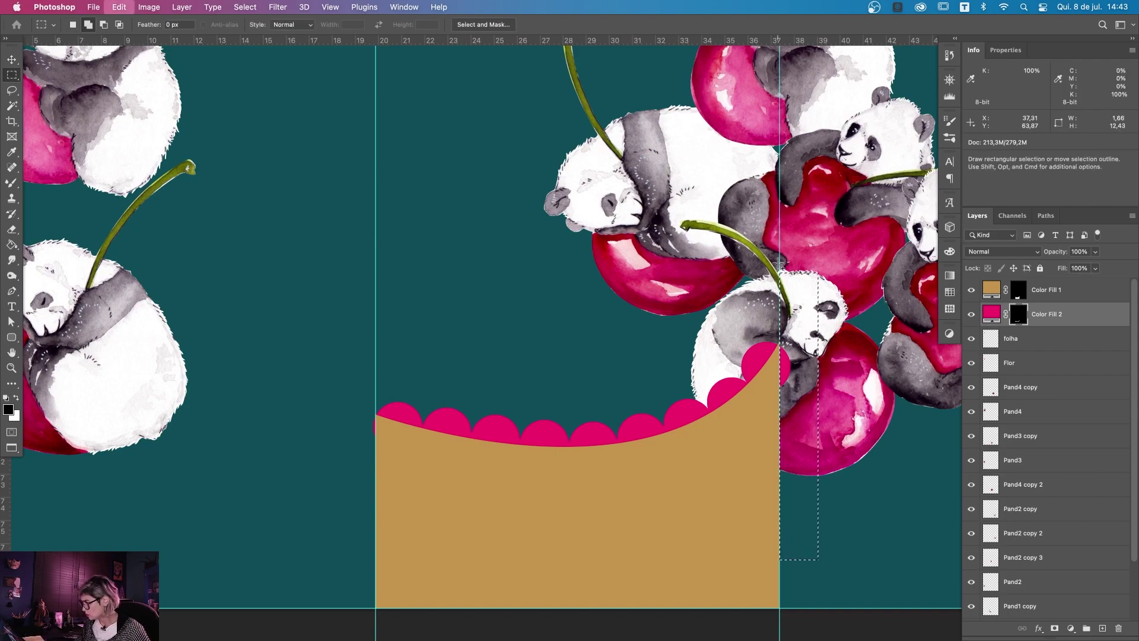
key("z")
left_click_drag(389, 419, 485, 441)
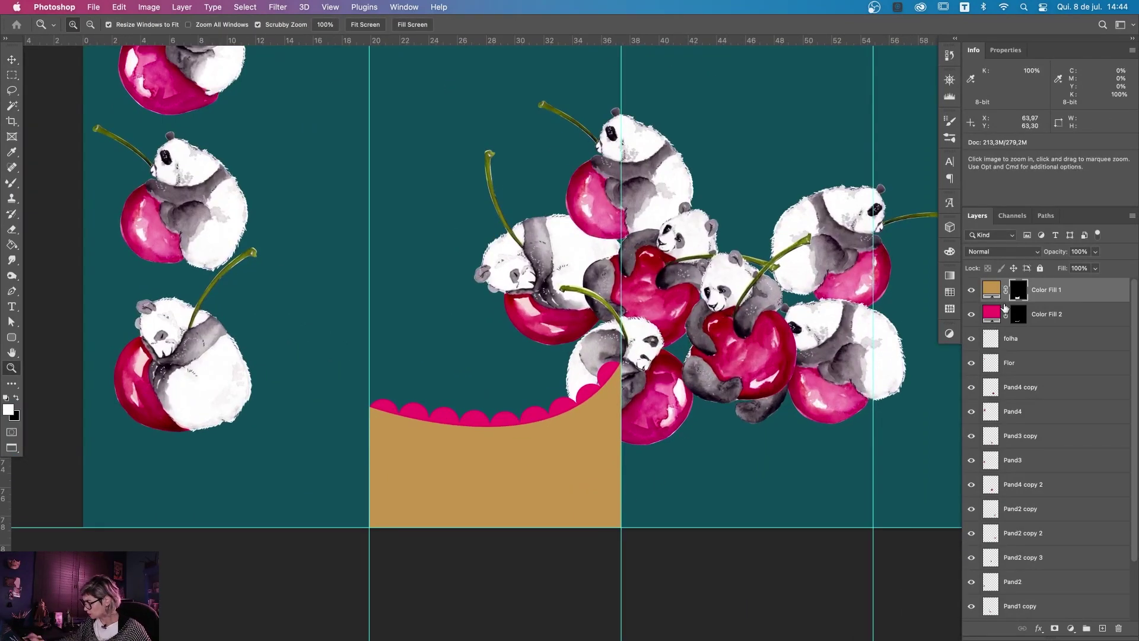
left_click(1019, 306)
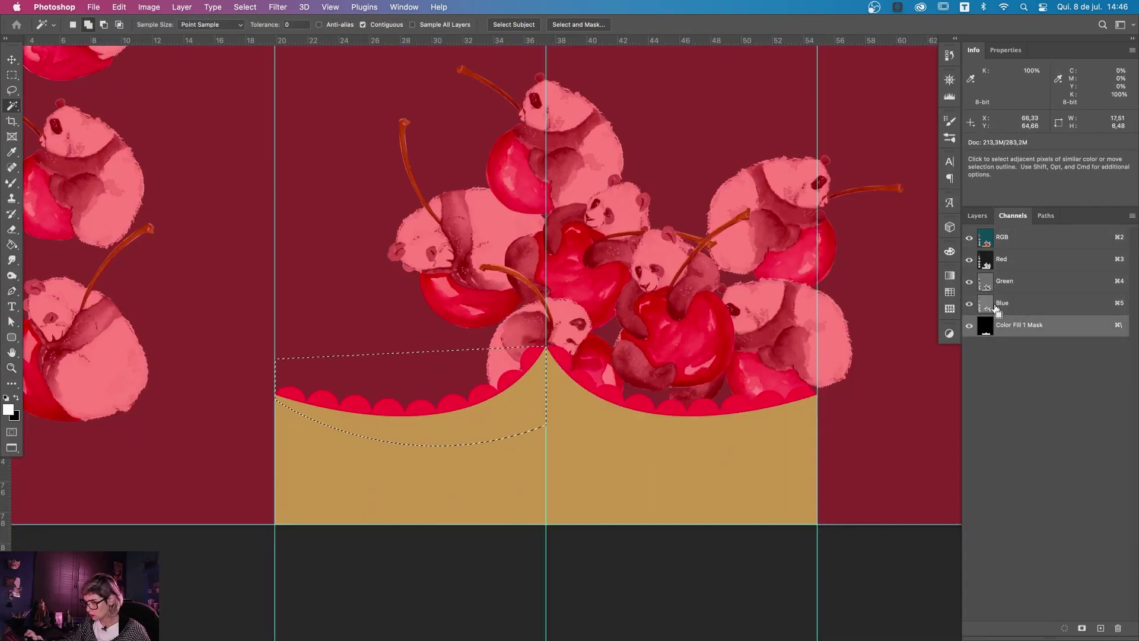
Step: Duplicate the Color Fill 1 mask channel and edit the copy into a crescent shape
left_click(969, 324)
left_click_drag(1019, 325, 1100, 628)
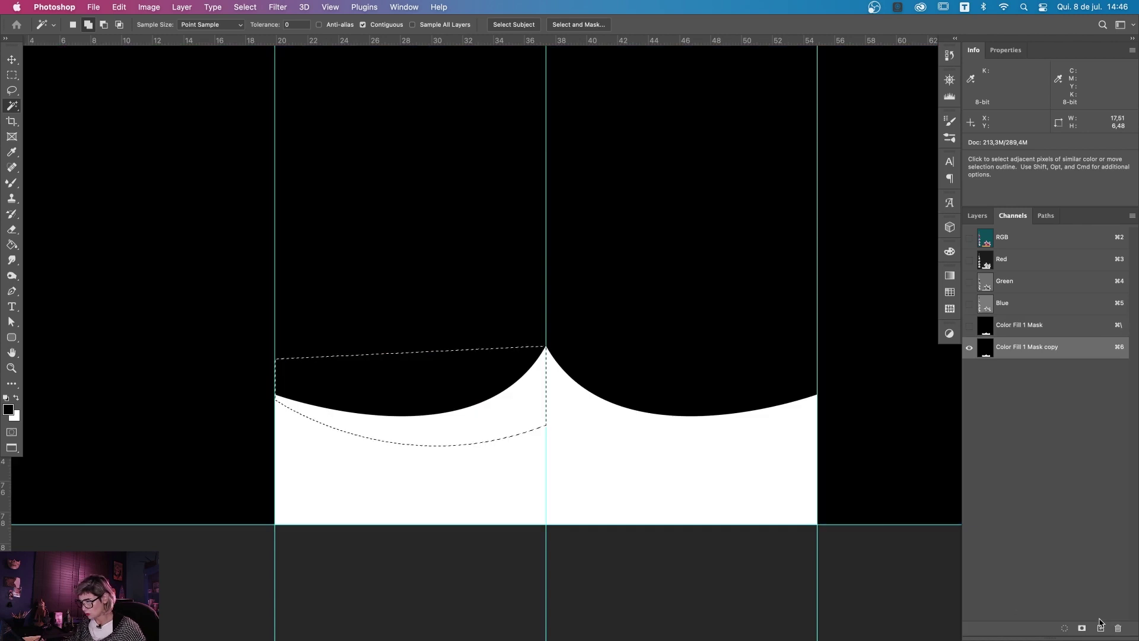
key("super+BackSpace")
key("super+z")
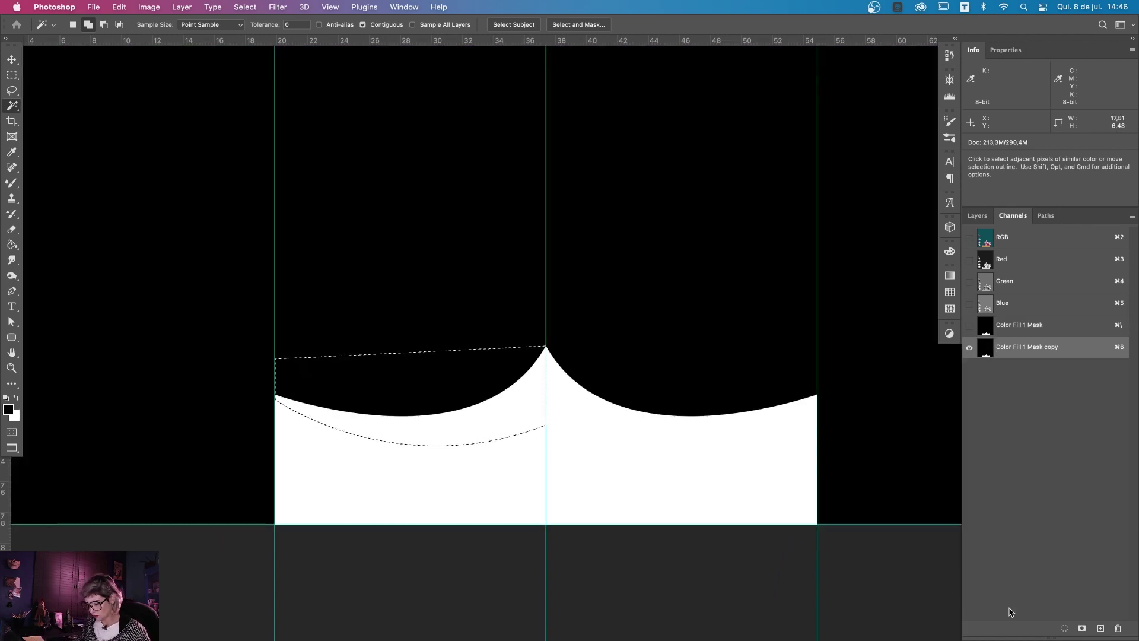
left_click(513, 466, "alt+shift")
key("shift+super+i")
key("BackSpace")
key("x")
key("shift+super+i")
key("BackSpace")
Step: Create a green Solid Color fill layer from the crescent selection beneath the scallops
left_click(1071, 628)
left_click(1036, 360)
left_click(1012, 215)
left_click(977, 215)
key("BackSpace")
key("z")
left_click(591, 465, "alt")
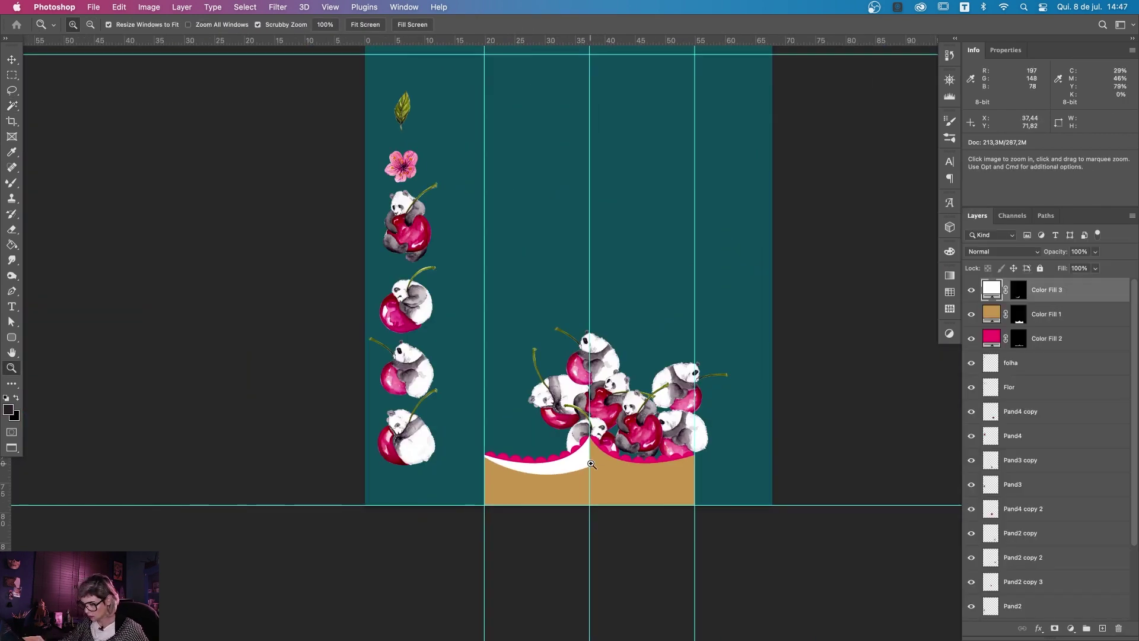
left_click(591, 465)
double_click(992, 289)
left_click(878, 247)
left_click(1065, 180)
Step: Select the left half of the border and view the green fill's mask as an overlay
key("m")
left_click_drag(301, 337, 672, 559)
key("w")
left_click(664, 421)
key("Return")
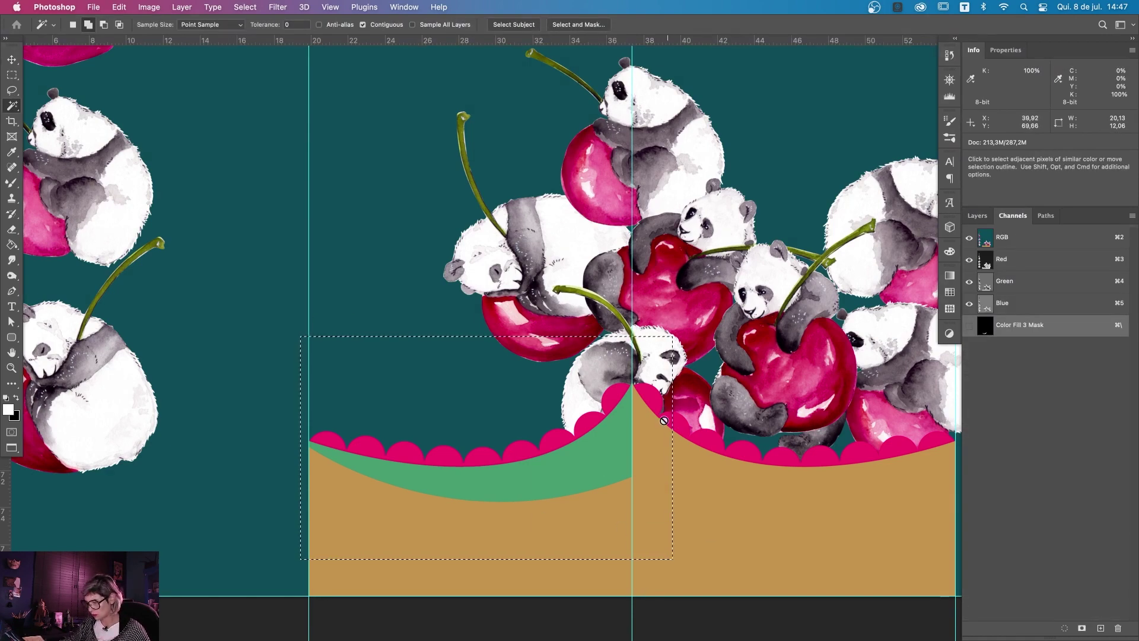
key("backslash")
key("super+minus")
left_click(724, 461, "alt+shift")
Step: Zoom into the crescent peak and Magic Wand-select the thin vertical seam strip
key("z")
left_click(530, 520)
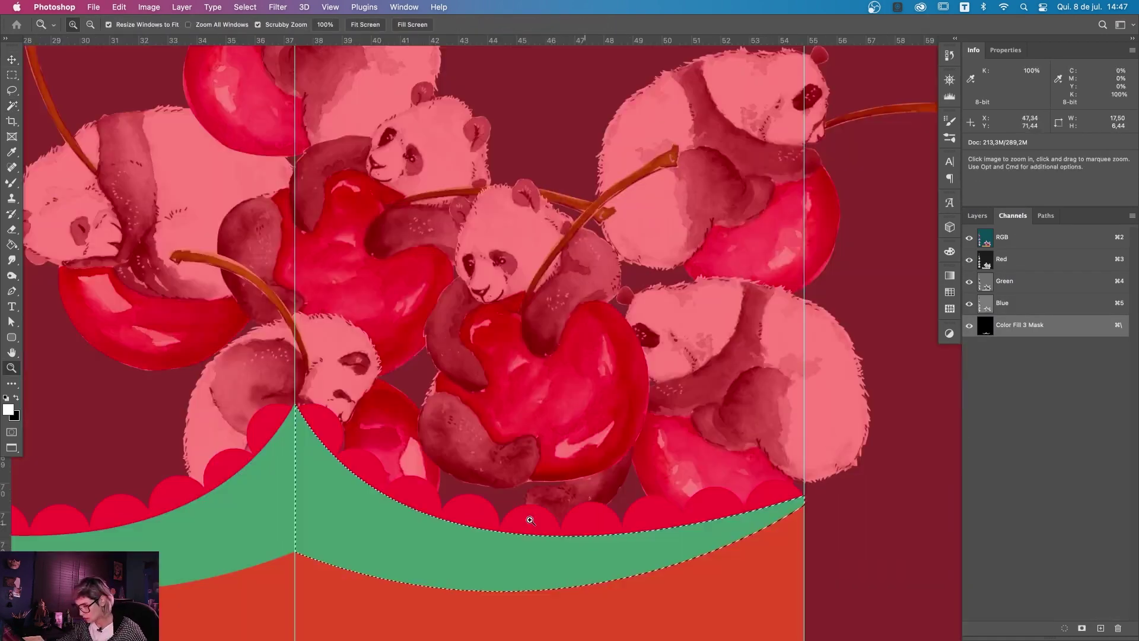
left_click(295, 405)
left_click(565, 535)
key("w")
left_click(563, 516)
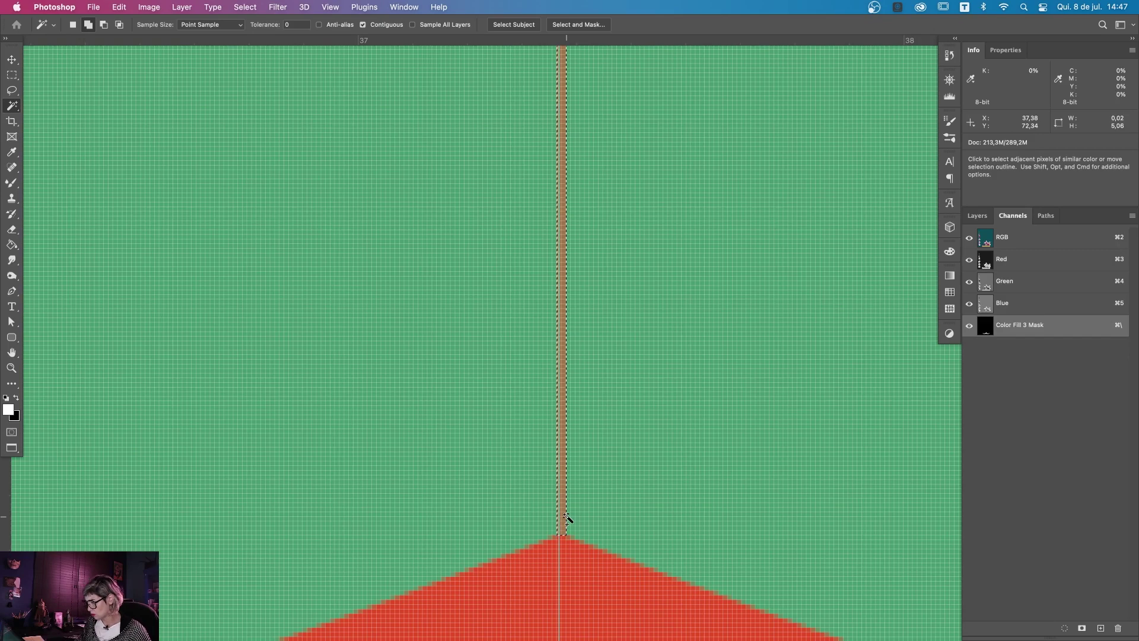
key("super+minus")
key("super+minus")
key("super+minus")
key("z")
scroll(682, 502, "down", 3)
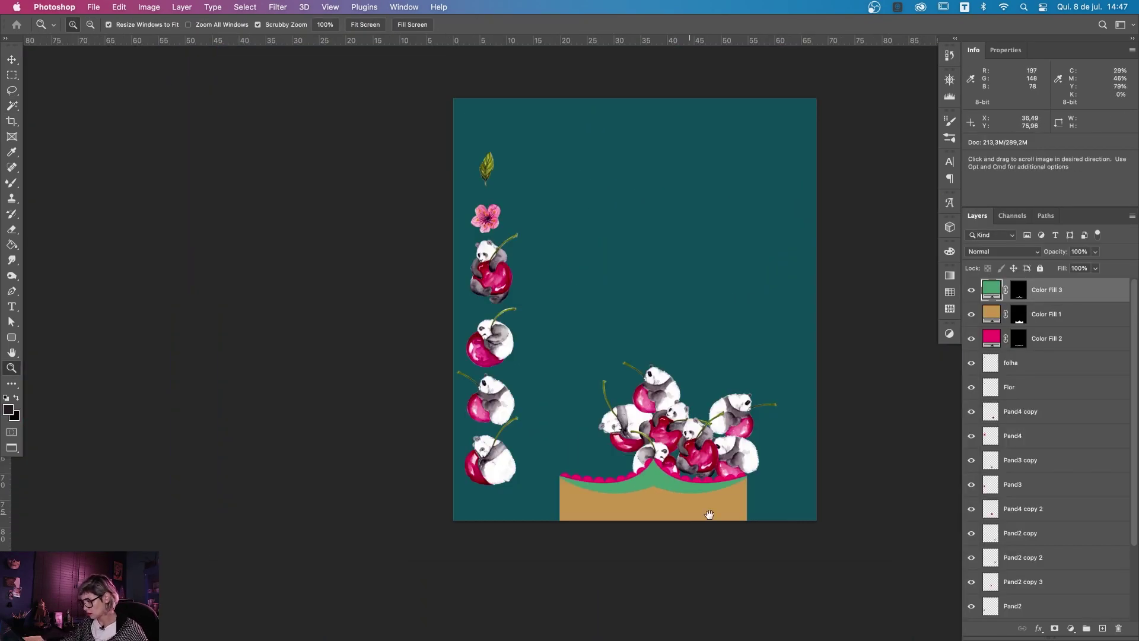
Step: Draw a thin curved stripe in the tan left area and fill it with white (ffffff)
scroll(622, 437, "up", 5)
scroll(622, 436, "down", 1)
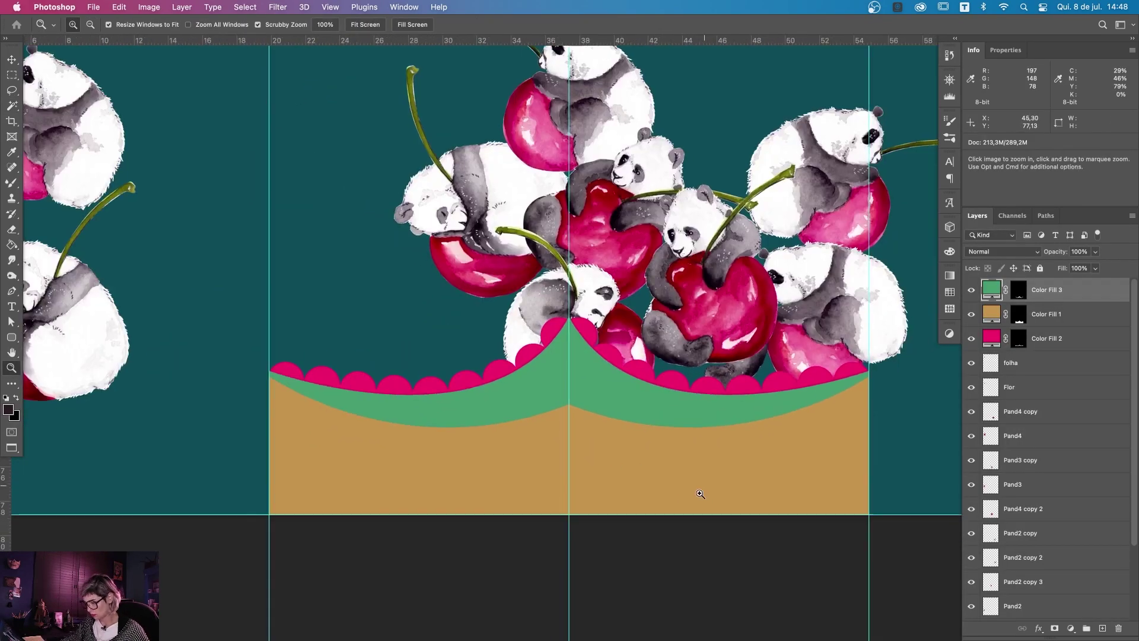
key("p")
left_click(269, 376)
mouse_move(568, 393)
left_mouse_down()
mouse_move(687, 320)
mouse_move(759, 392)
left_mouse_up()
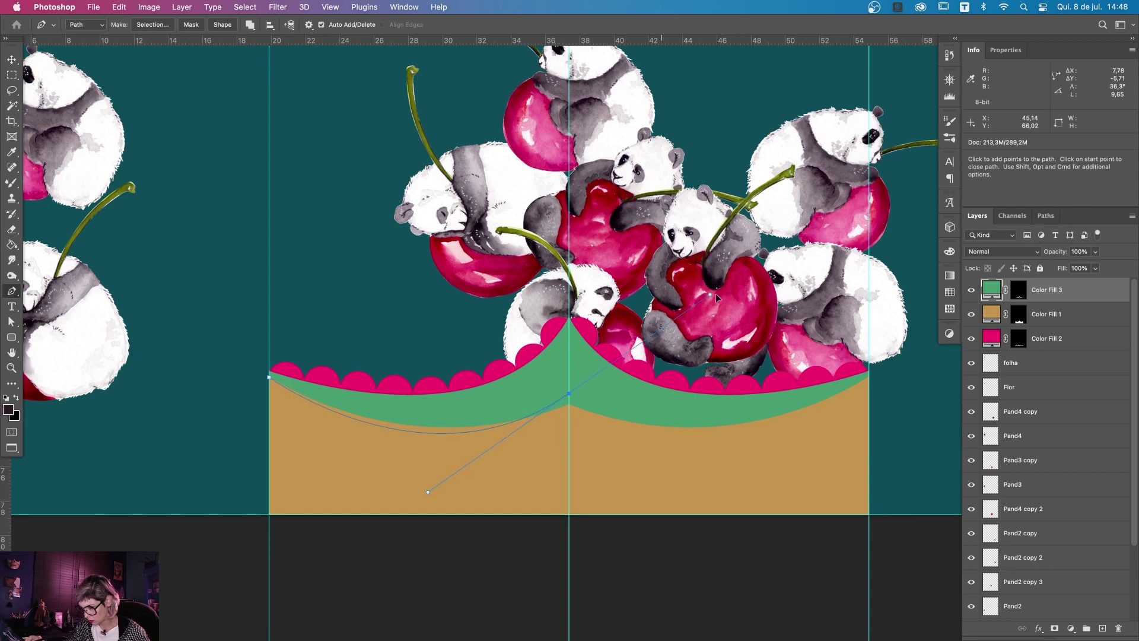
key("ctrl+Return")
left_click(1071, 628)
left_click(1089, 371)
type("ffffff")
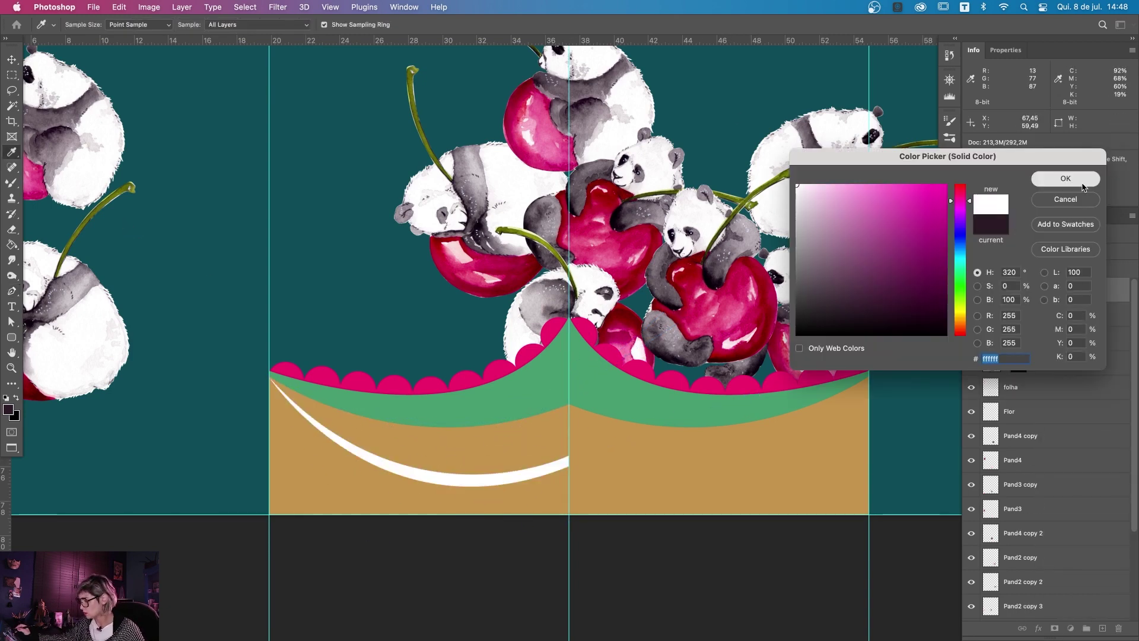
key("Return")
Step: Duplicate the white stripe onto the right half and flip it horizontally
key("v")
left_click_drag(416, 473, 715, 473)
key("ctrl+t")
right_click(795, 372)
left_click(825, 603)
key("Return")
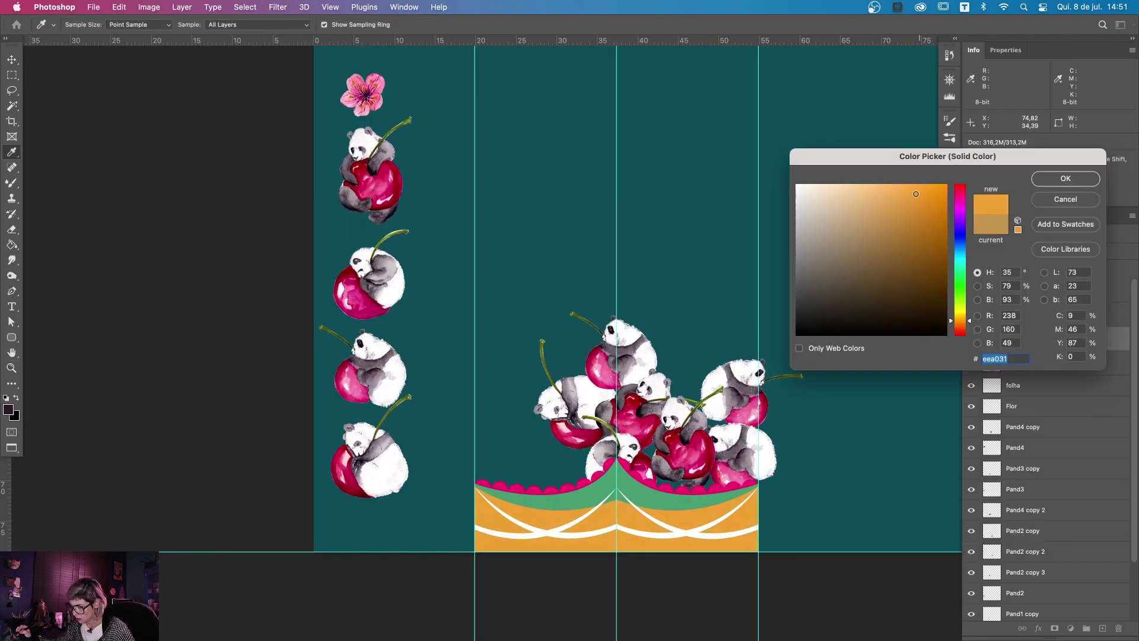
Step: Duplicate the pink flower and shrink it onto the border's centre peak
key("Return")
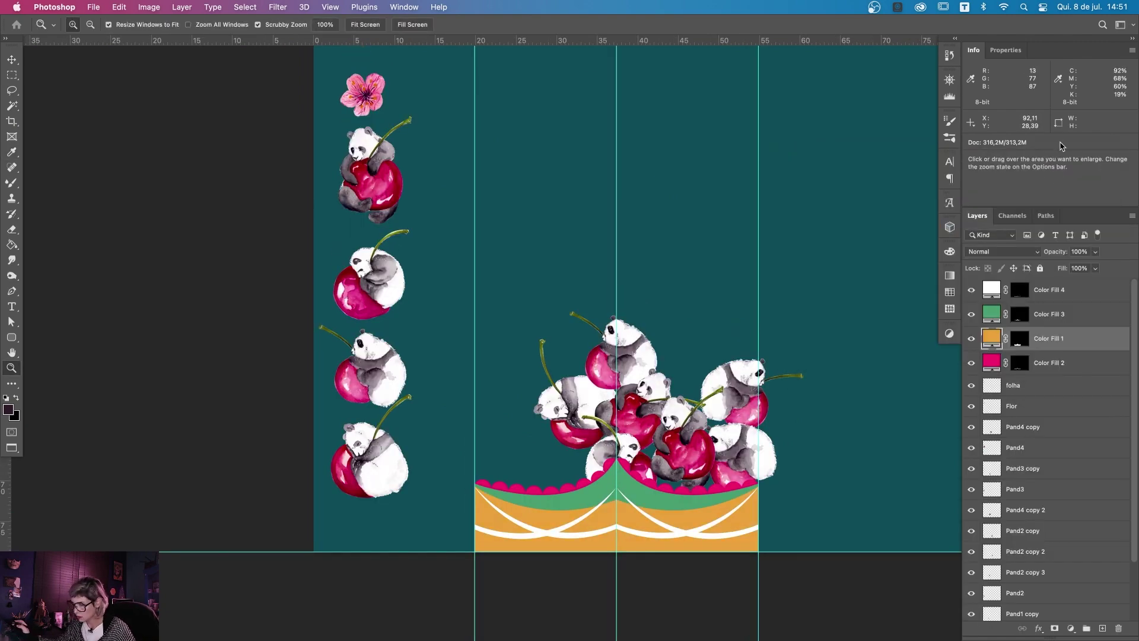
left_click_drag(1060, 416, 1065, 289)
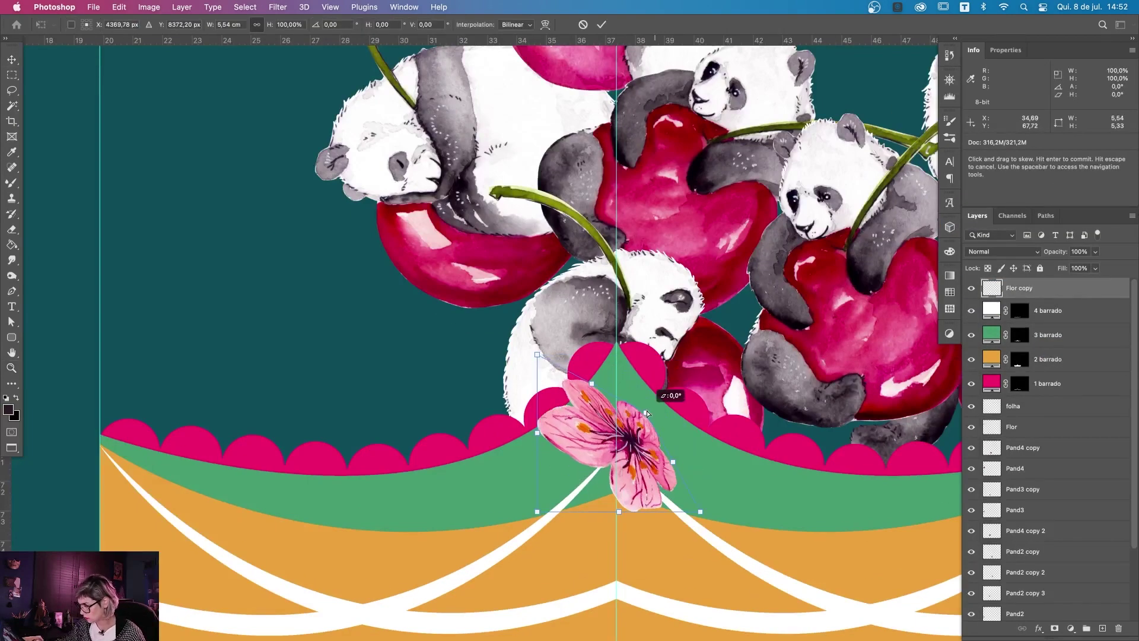
left_click_drag(655, 406, 628, 438)
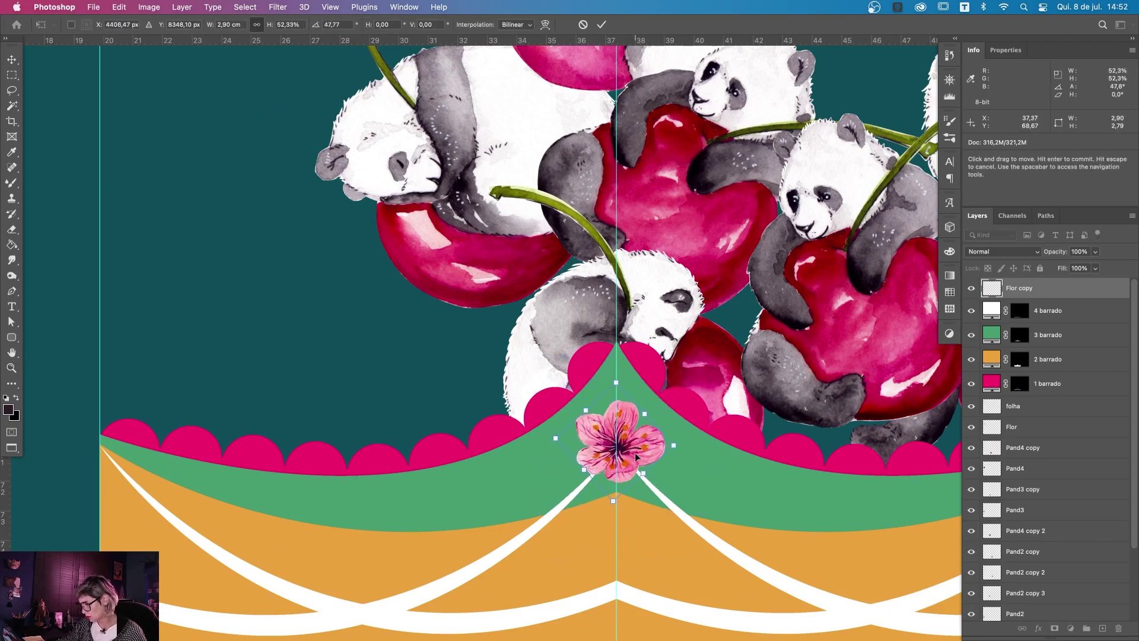
key("Return")
key("ctrl+0")
Step: Place two leaf copies beside the centre flower, the second mirrored and rotated to its right
left_click_drag(1013, 406, 1101, 619)
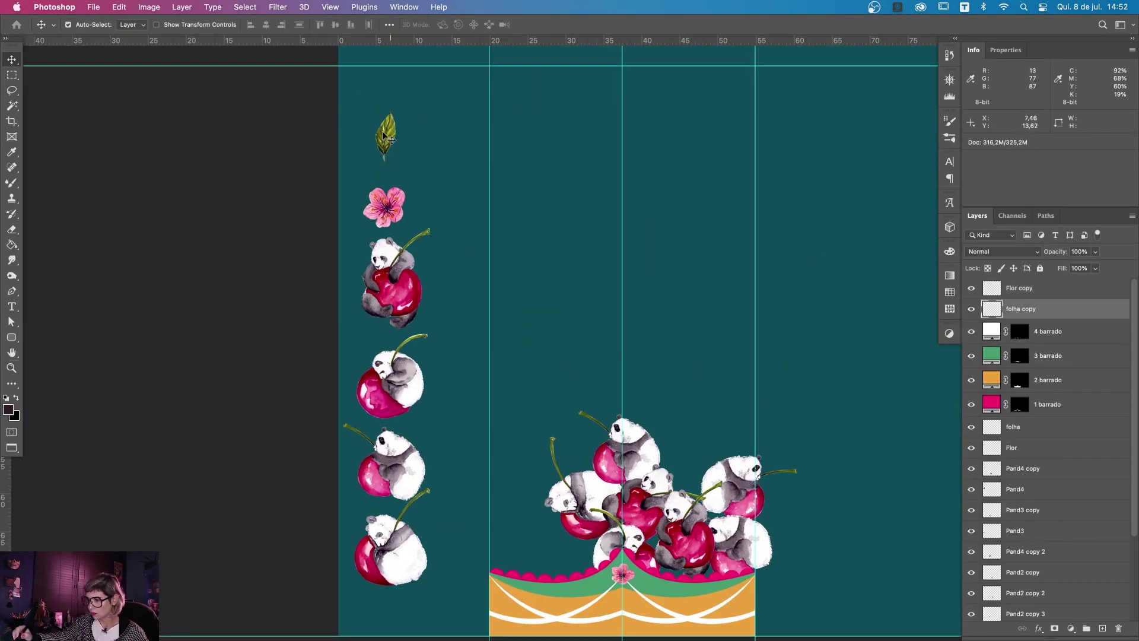
key("ctrl+plus")
key("ctrl+t")
key("Return")
key("ctrl+alt+t")
right_click(675, 372)
left_click(700, 629)
left_click_drag(683, 415, 689, 428)
key("Return")
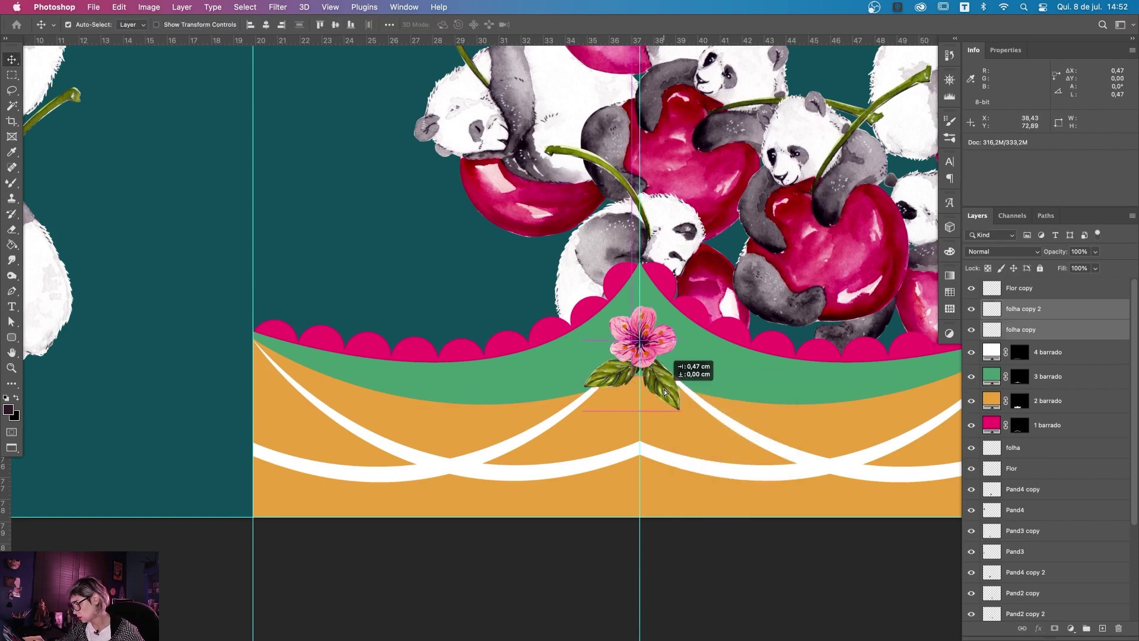
Step: Try black on the background fill, then cancel to keep it teal
key("z")
left_click(628, 478, "alt")
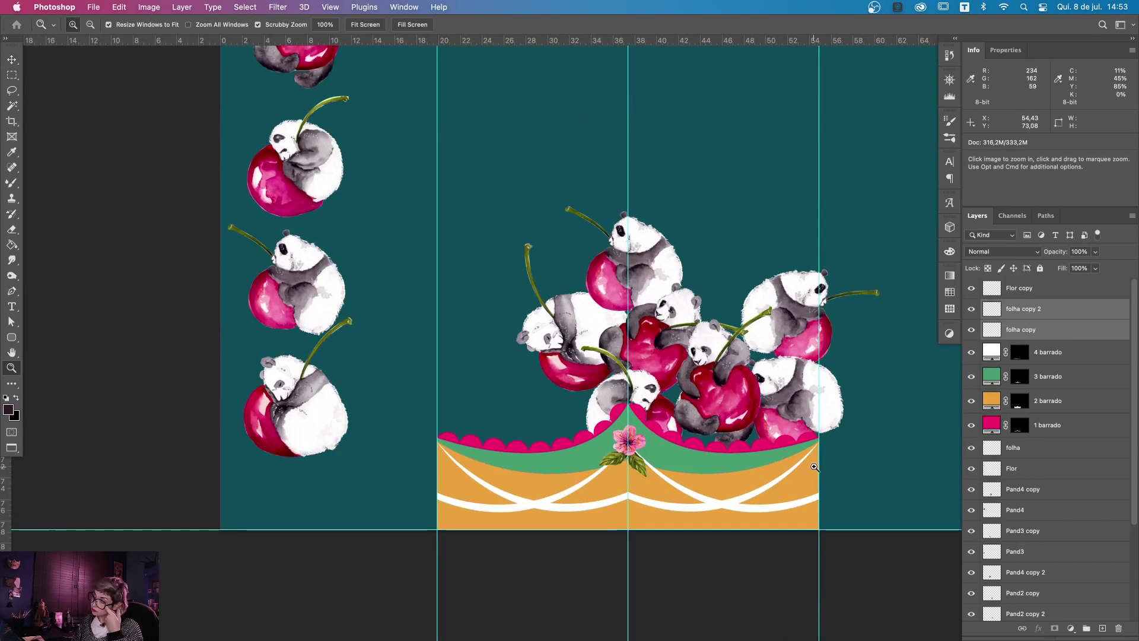
left_click(814, 467, "alt")
scroll(1044, 534, "down", 3)
double_click(992, 588)
left_click(797, 334)
key("Escape")
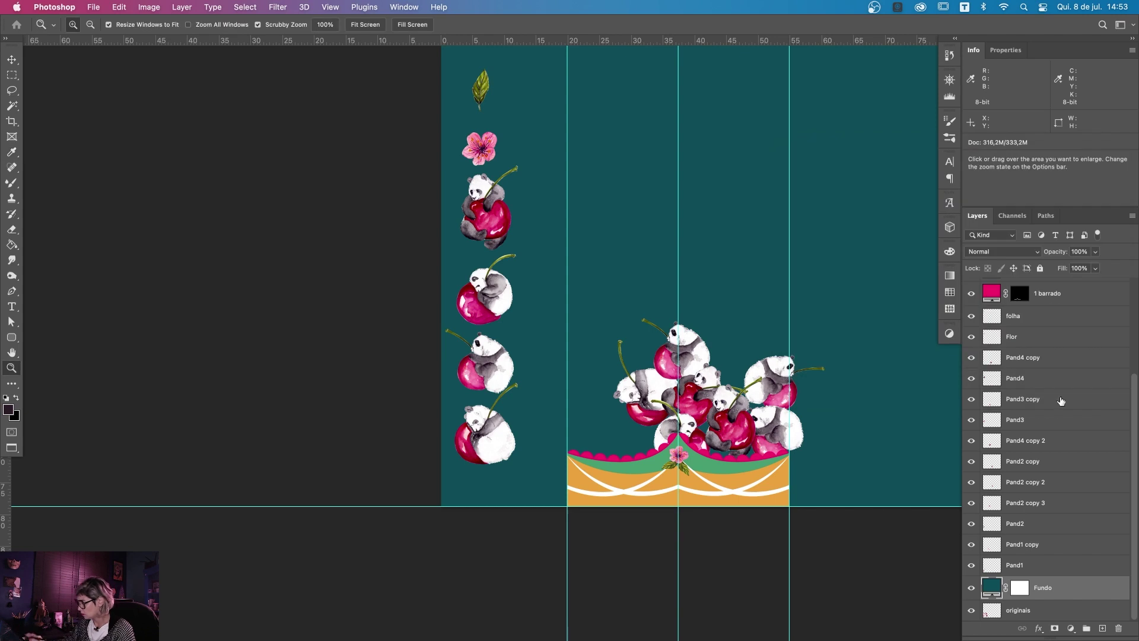
Step: Recolour the 1 barrado scalloped band to magenta c90151, then show the Channels panel
double_click(1018, 275)
left_click(944, 218)
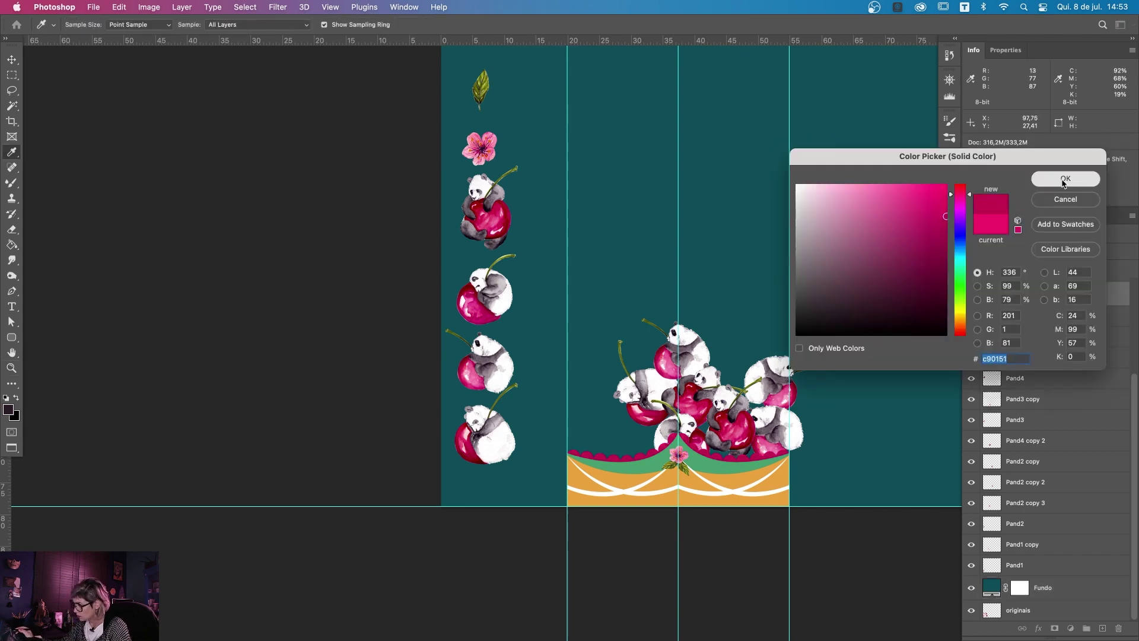
left_click(1066, 178)
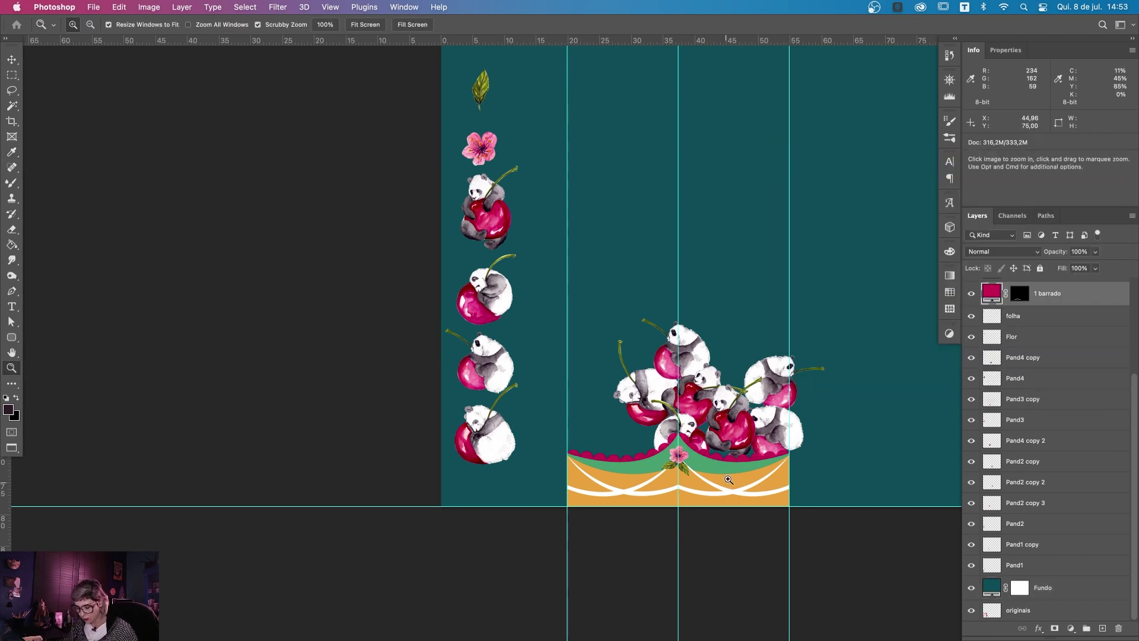
left_click_drag(739, 477, 786, 434)
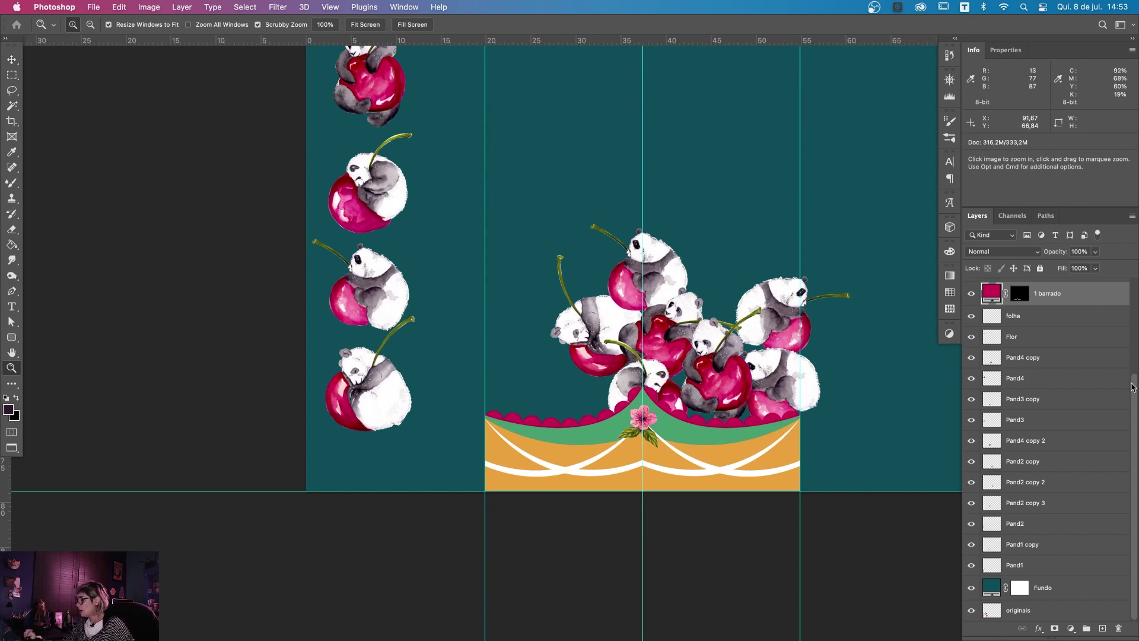
left_click_drag(1135, 385, 1132, 261)
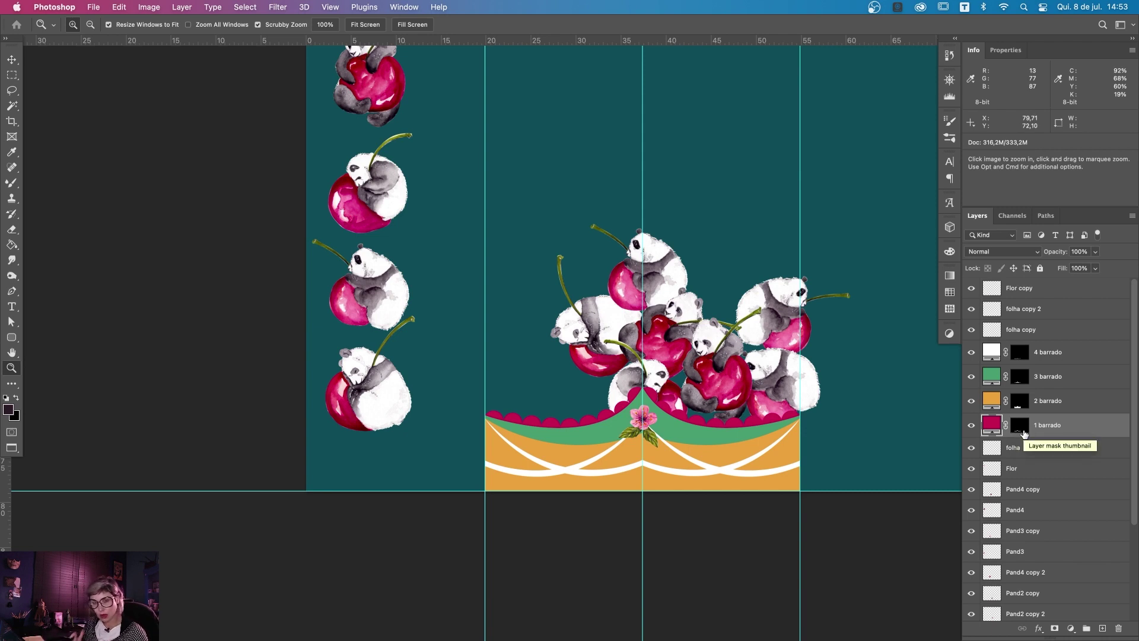
left_click(1012, 215)
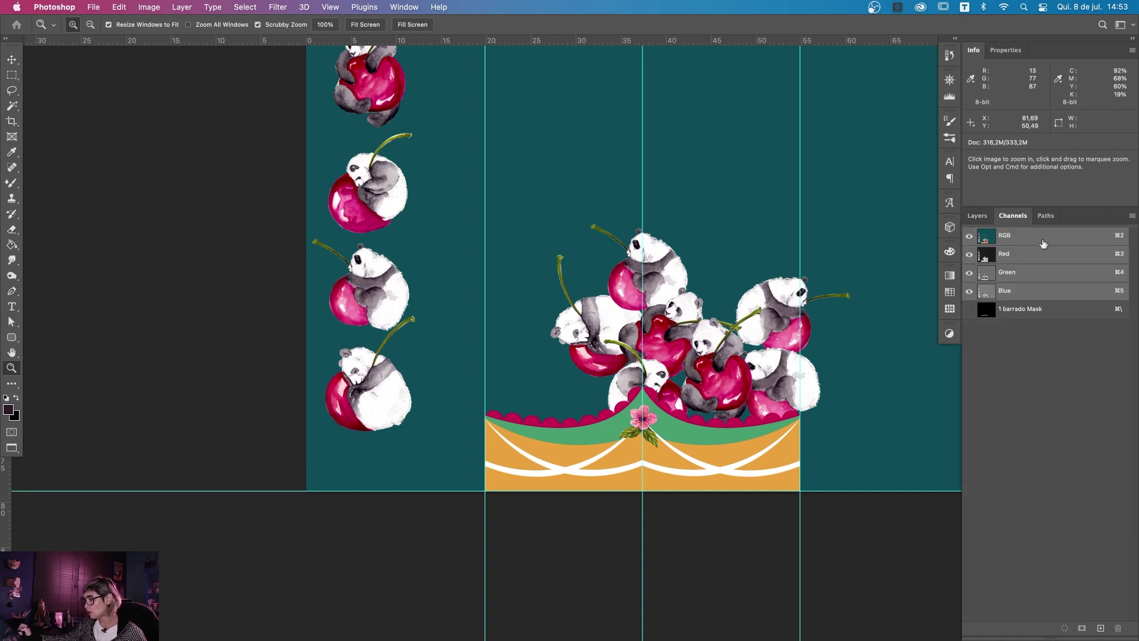
Step: Back in Layers, try navy on the 3 barrado green band, then cancel to keep green
left_click(977, 216)
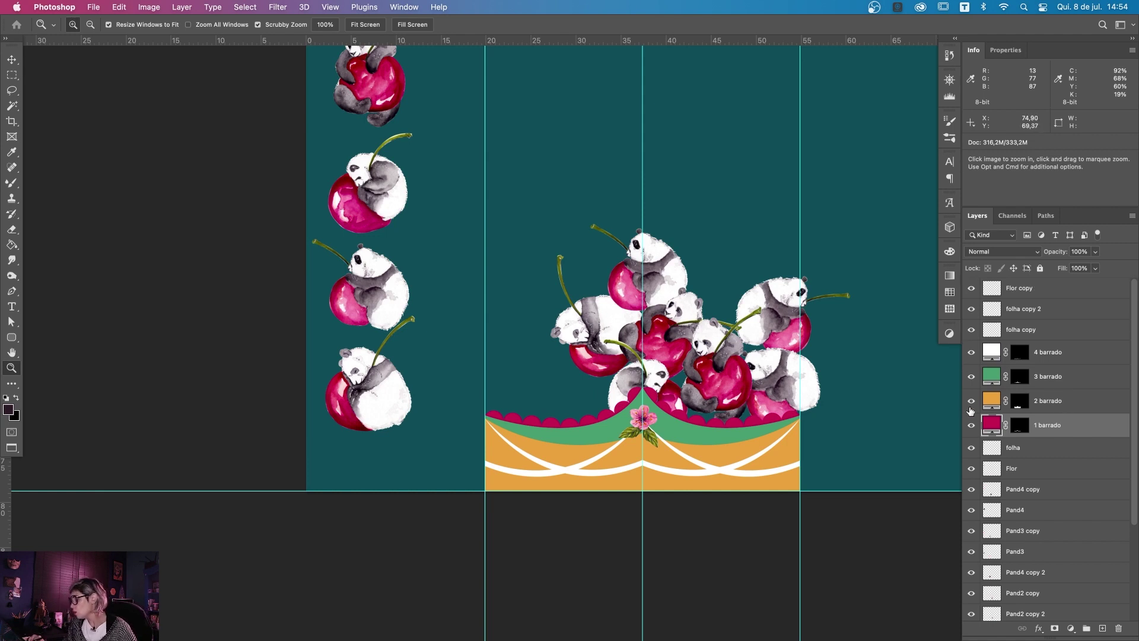
double_click(989, 377)
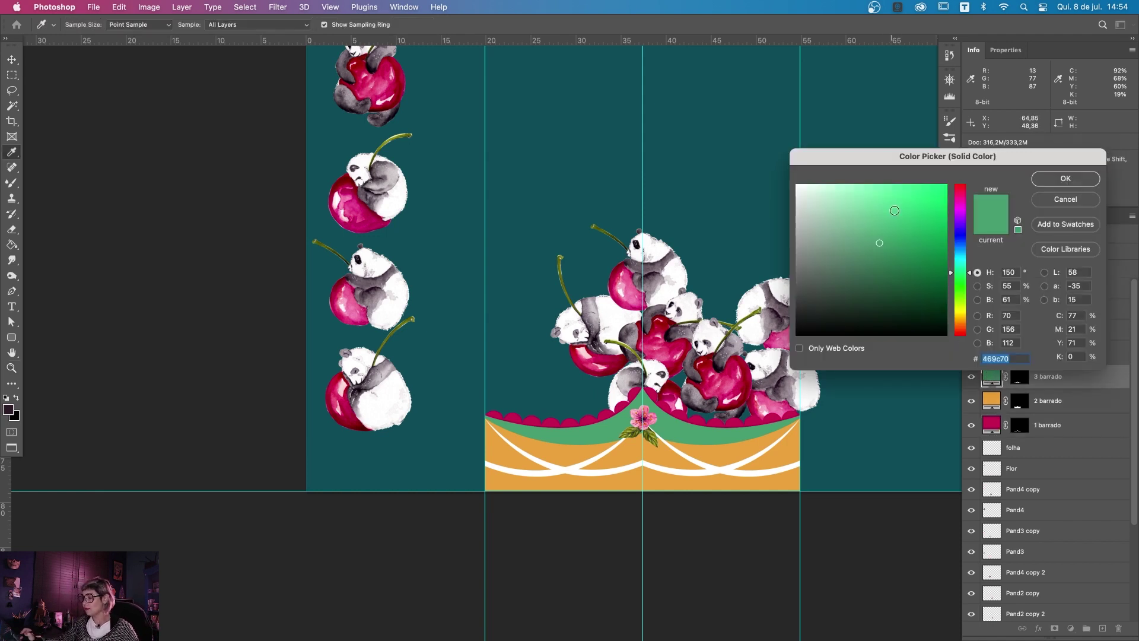
left_click(953, 252)
left_click_drag(908, 267, 892, 271)
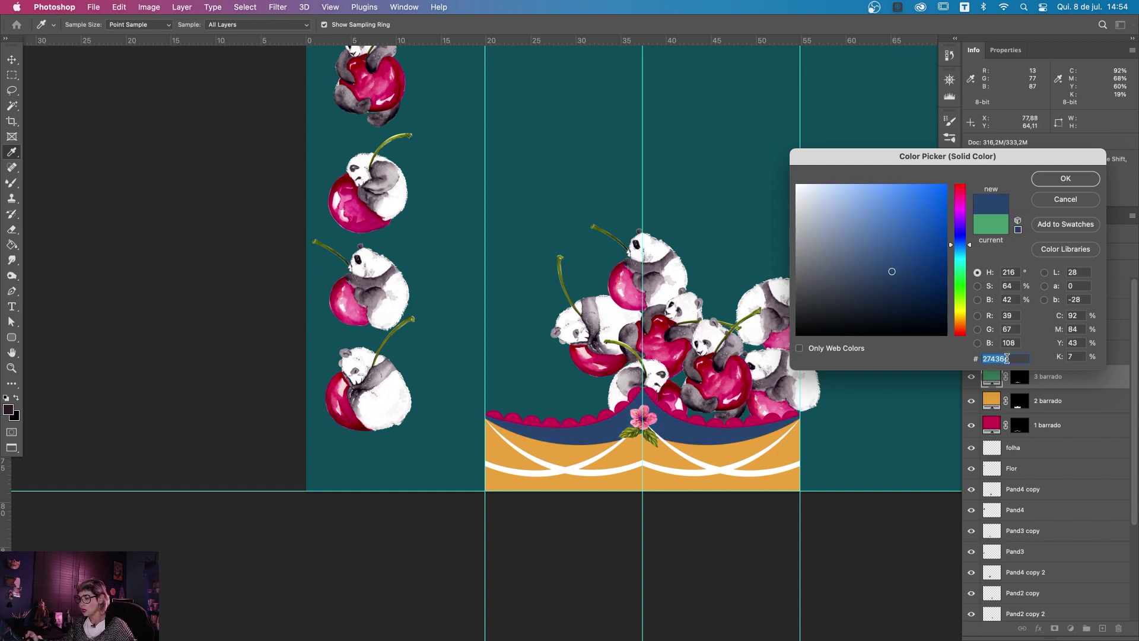
left_click(1066, 199)
key("z")
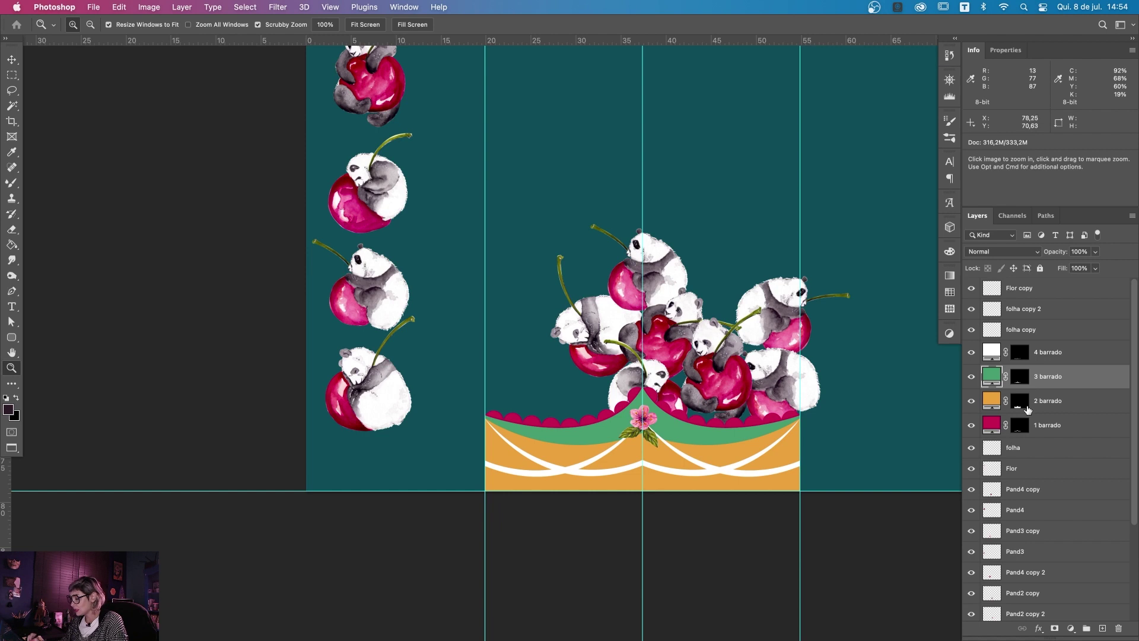
left_click_drag(1135, 355, 1135, 412)
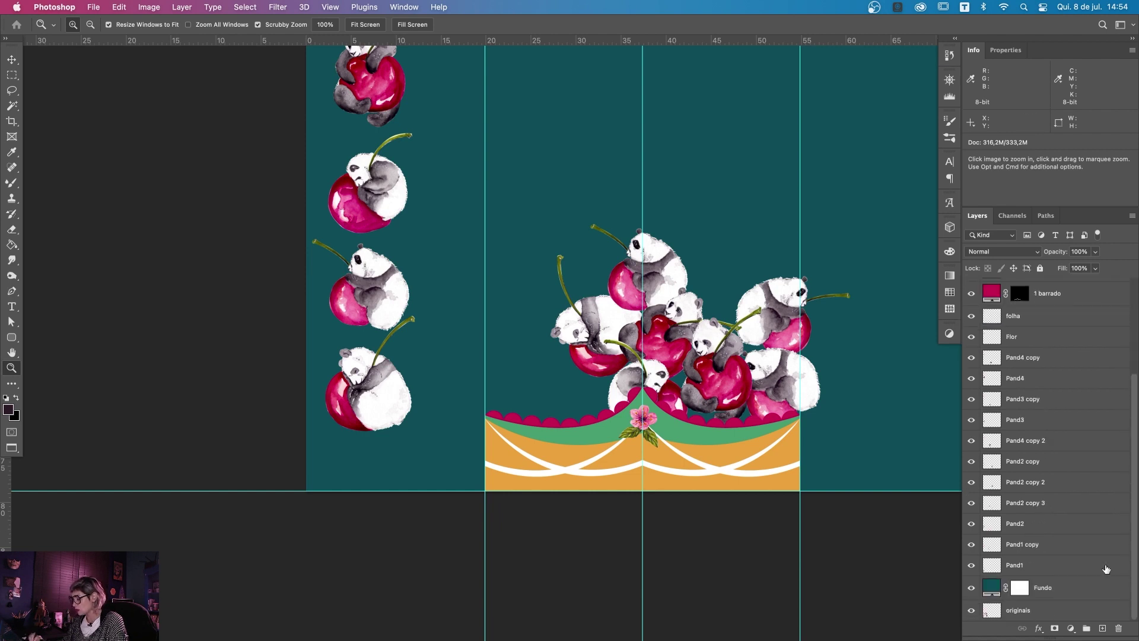
left_click_drag(1136, 412, 1138, 371)
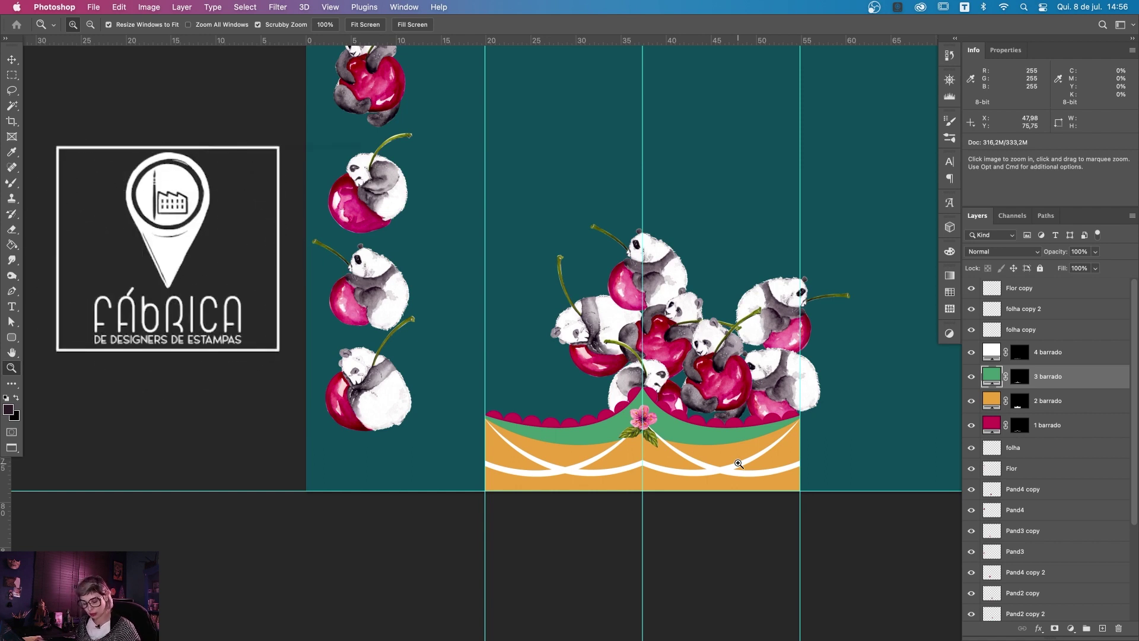
scroll(803, 478, "down", 3)
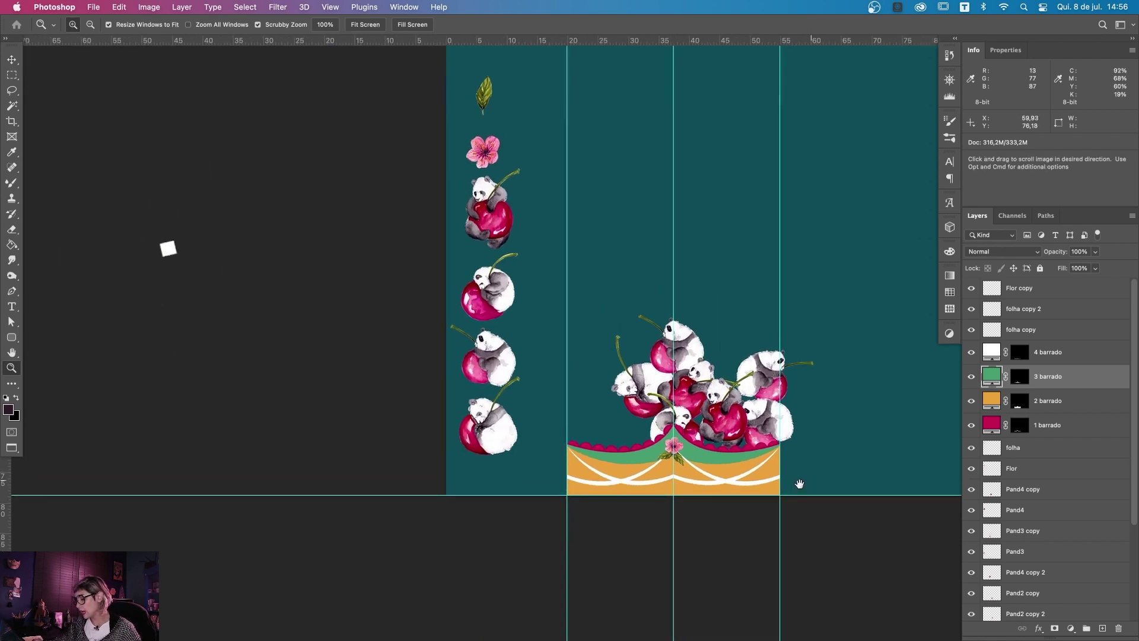
Step: Copy the centre flower and both leaves to the border's right end
scroll(809, 476, "up", 4)
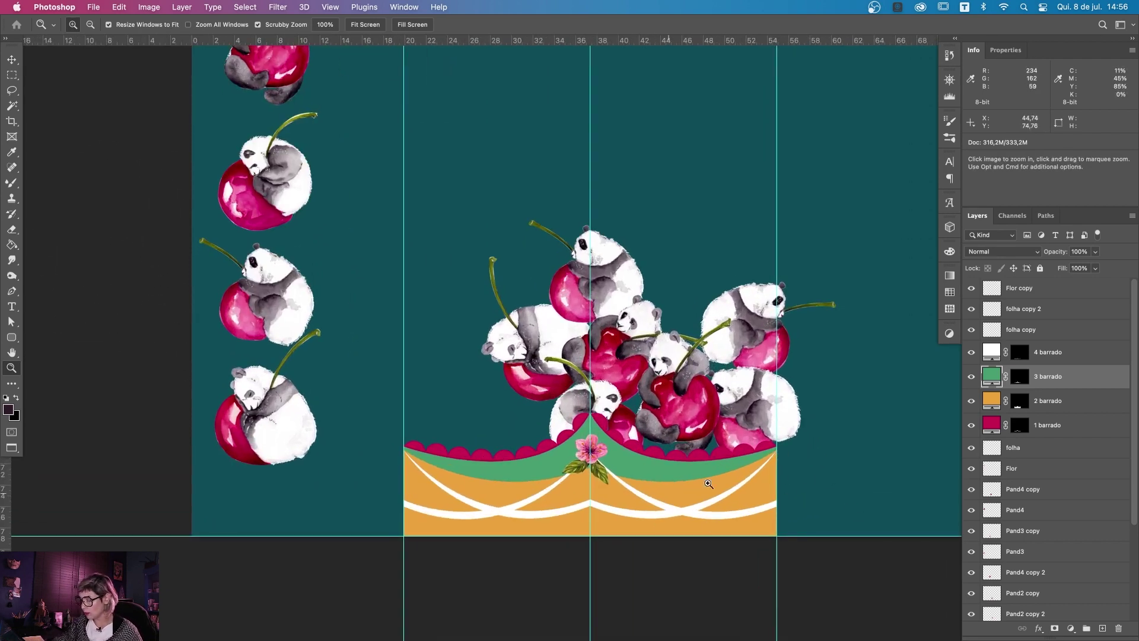
scroll(669, 493, "down", 1)
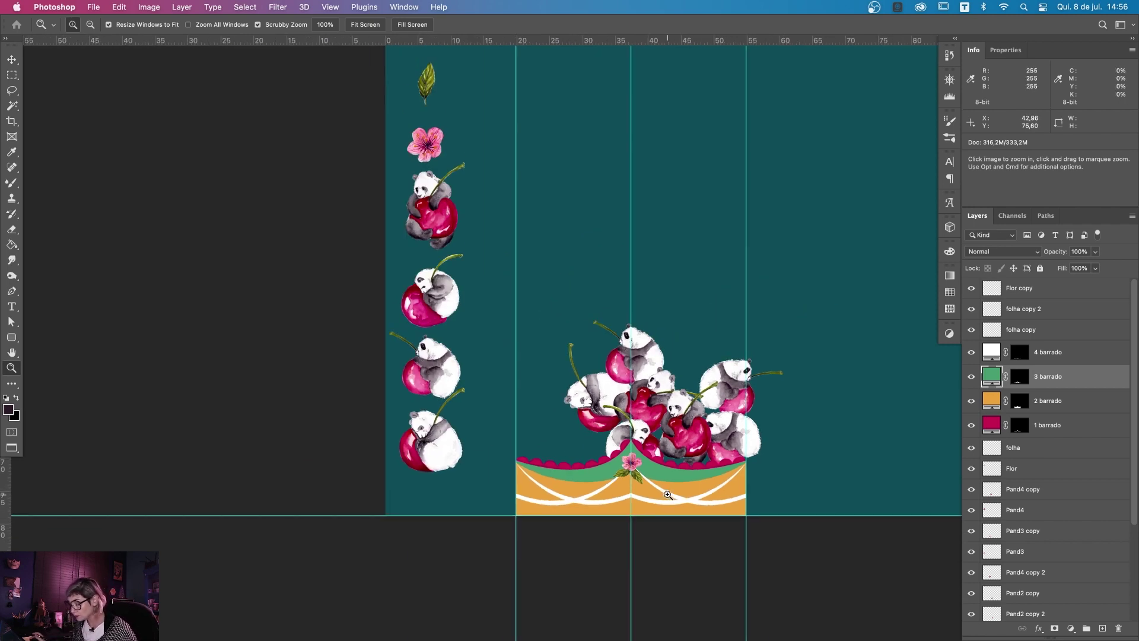
scroll(668, 495, "up", 1)
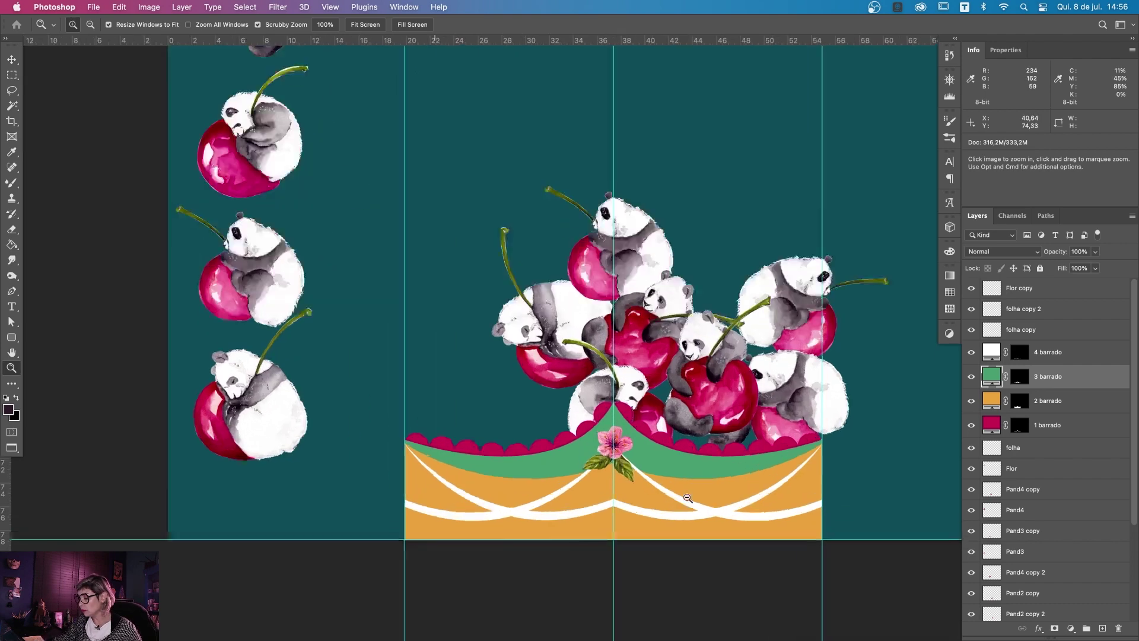
scroll(716, 507, "down", 1)
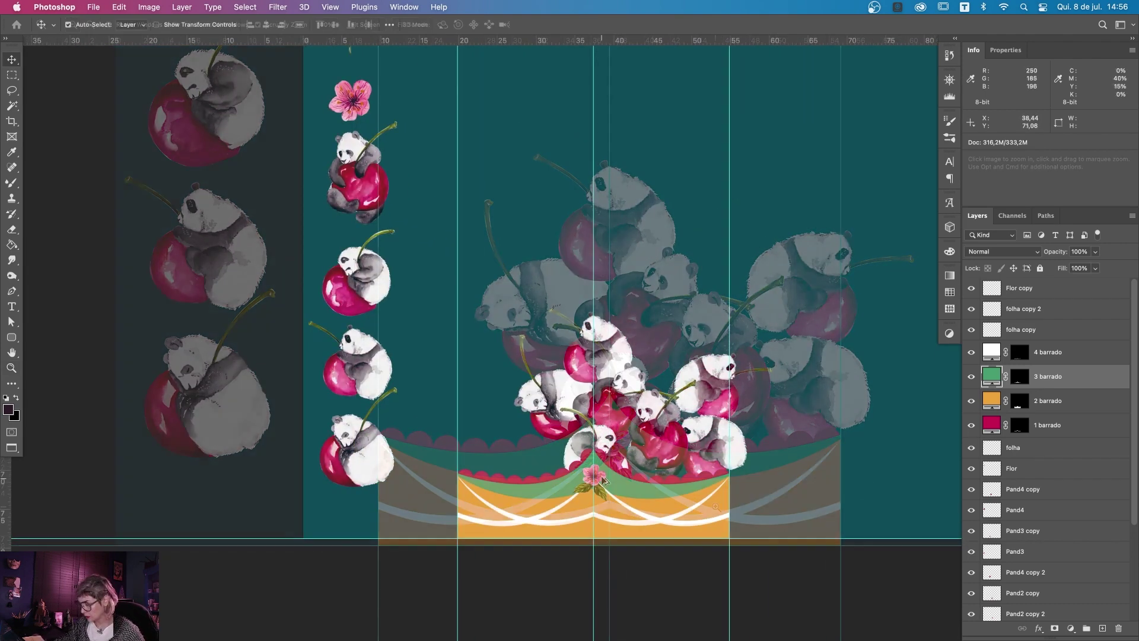
key("v")
left_click(600, 472)
scroll(730, 489, "up", 1)
left_click_drag(599, 472, 770, 486)
Step: Wrap the flower and merged leaf parts past the right guide around to the left edge
key("m")
mouse_move(821, 544)
left_mouse_down()
mouse_move(730, 426)
mouse_move(150, 457)
left_mouse_up()
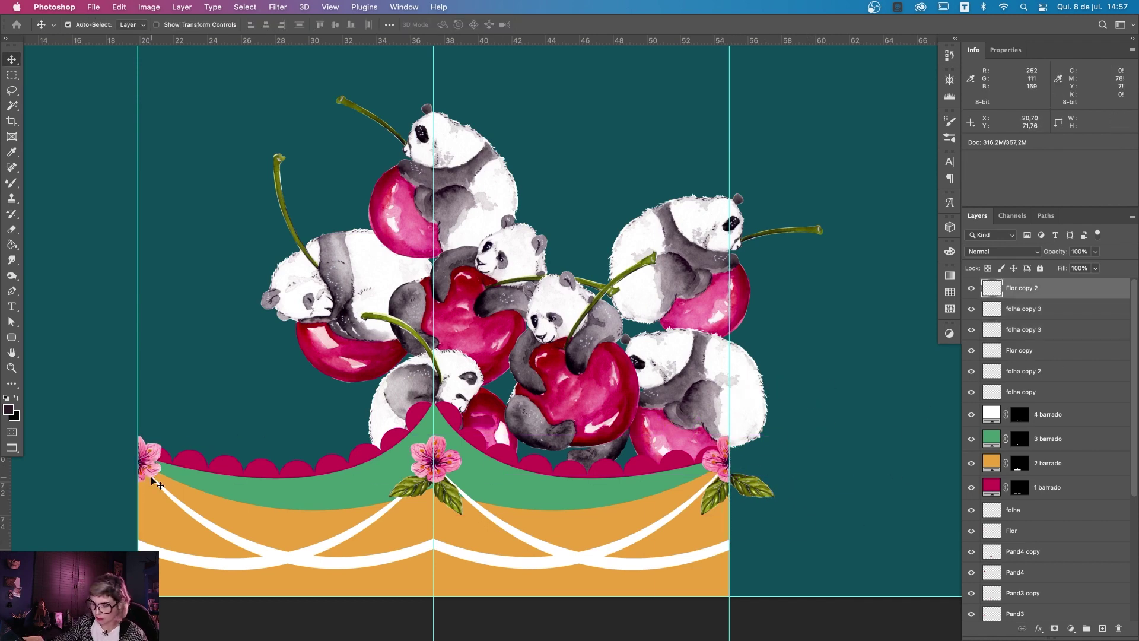
left_click(1024, 308)
left_click(1047, 330, "shift")
key("ctrl+e")
key("v")
left_click_drag(765, 475, 174, 475)
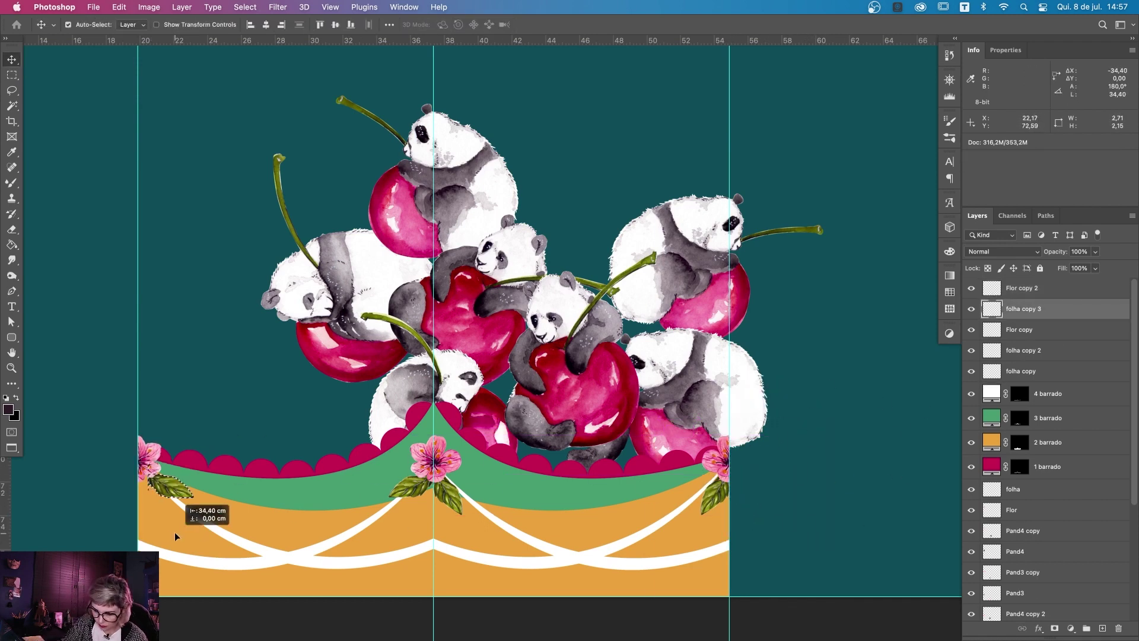
Step: Select the flower copy layer and open the white stripes' fill colour
left_click(1056, 309)
scroll(1058, 375, "down", 2)
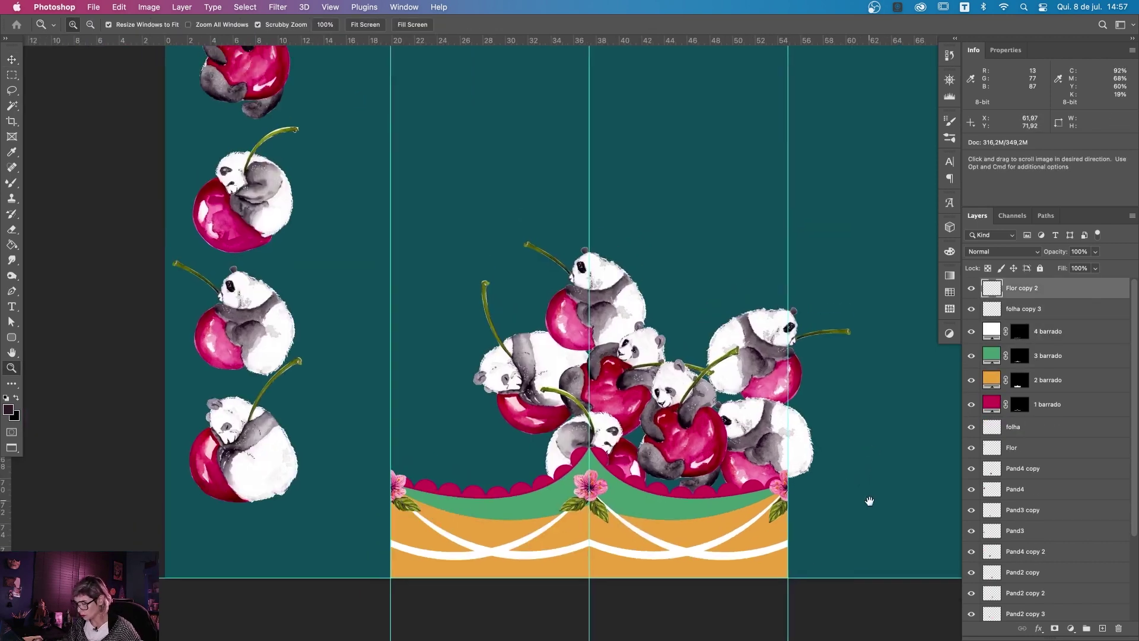
scroll(867, 501, "down", 3)
double_click(991, 331)
Step: Recolour the white stripes to pale cream #fff4b8 after trying 2493a3, green and yellow tones
type("2493a3")
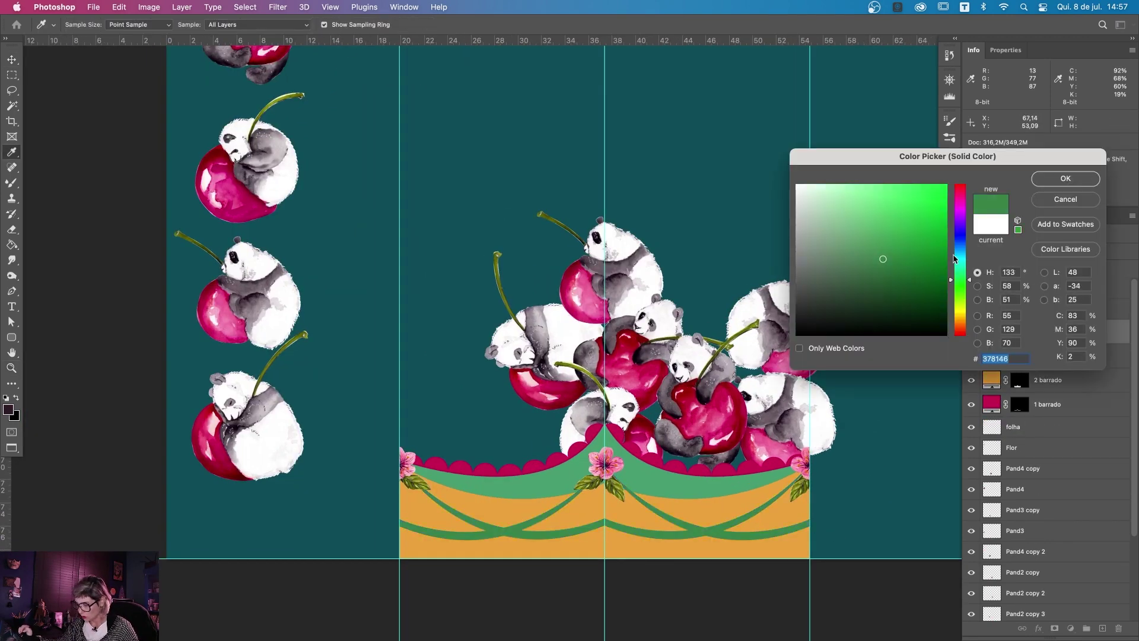
left_click(959, 287)
left_click(837, 283)
left_click(797, 185)
left_click(959, 313)
left_click(837, 186)
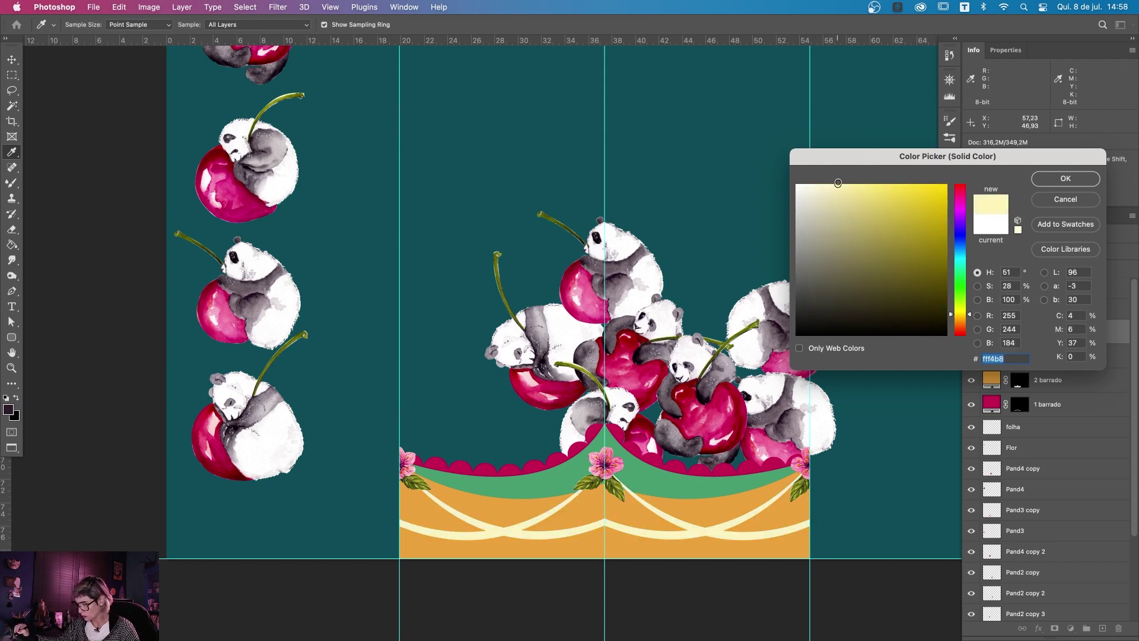
left_click(900, 186)
left_click(961, 319)
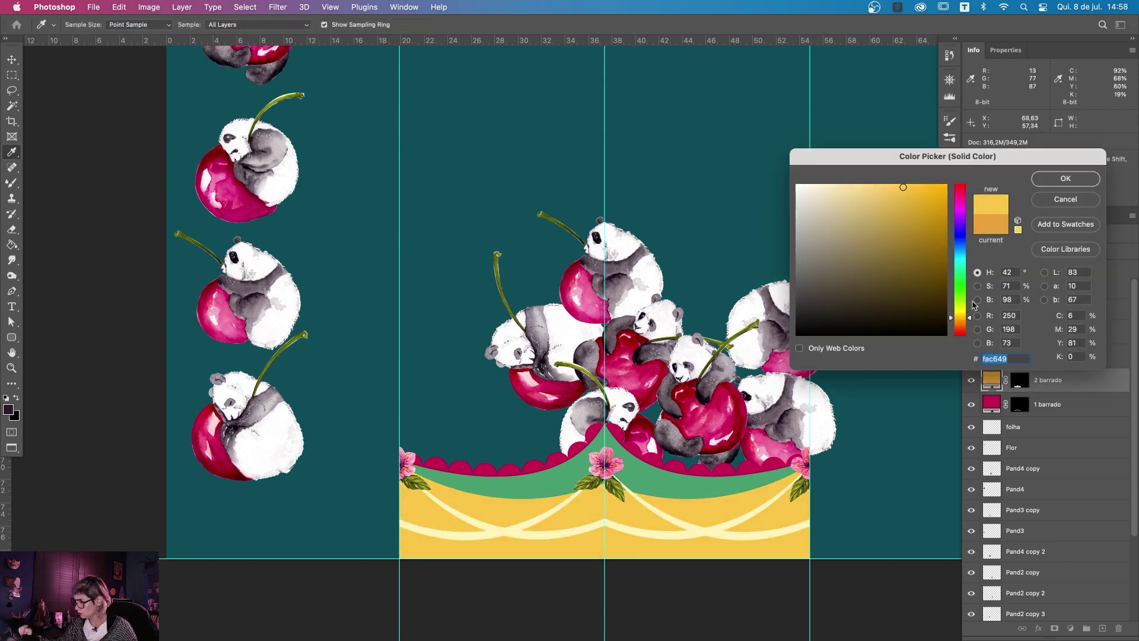
key("Return")
Step: Zoom in on the border to check the colour and select the panda layer
key("z")
left_click_drag(795, 456, 811, 460)
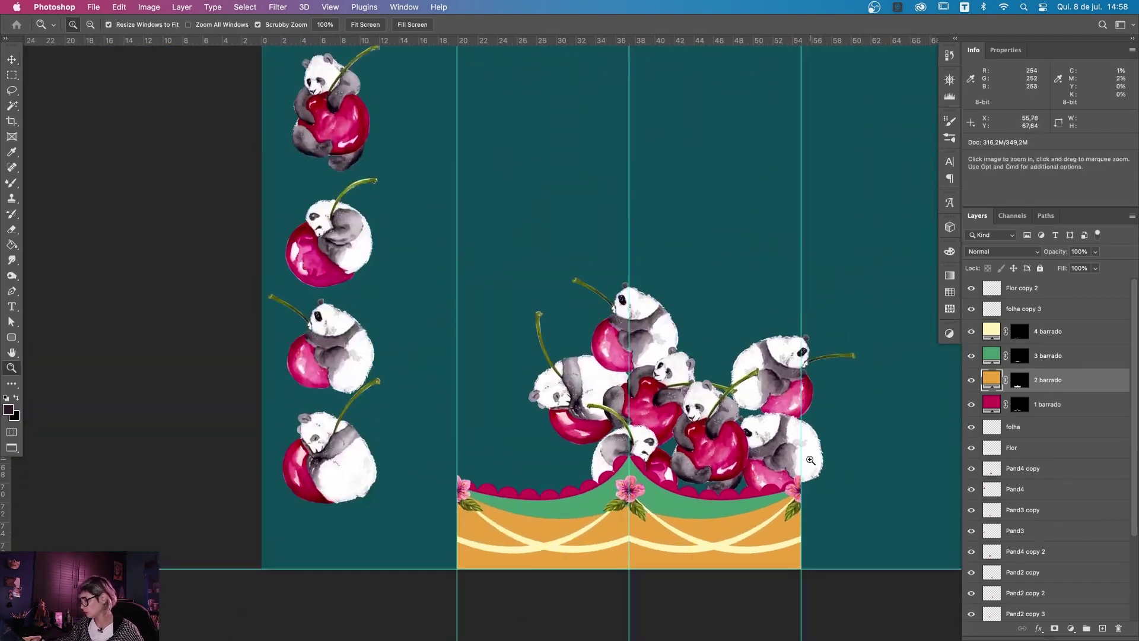
left_click(810, 460, "super")
key("v")
scroll(427, 415, "down", 2)
Step: Duplicate a panda into the cluster's right side and marquee an area within the cluster
left_click_drag(373, 357, 676, 408)
scroll(675, 408, "down", 3)
key("m")
left_click_drag(608, 428, 657, 594)
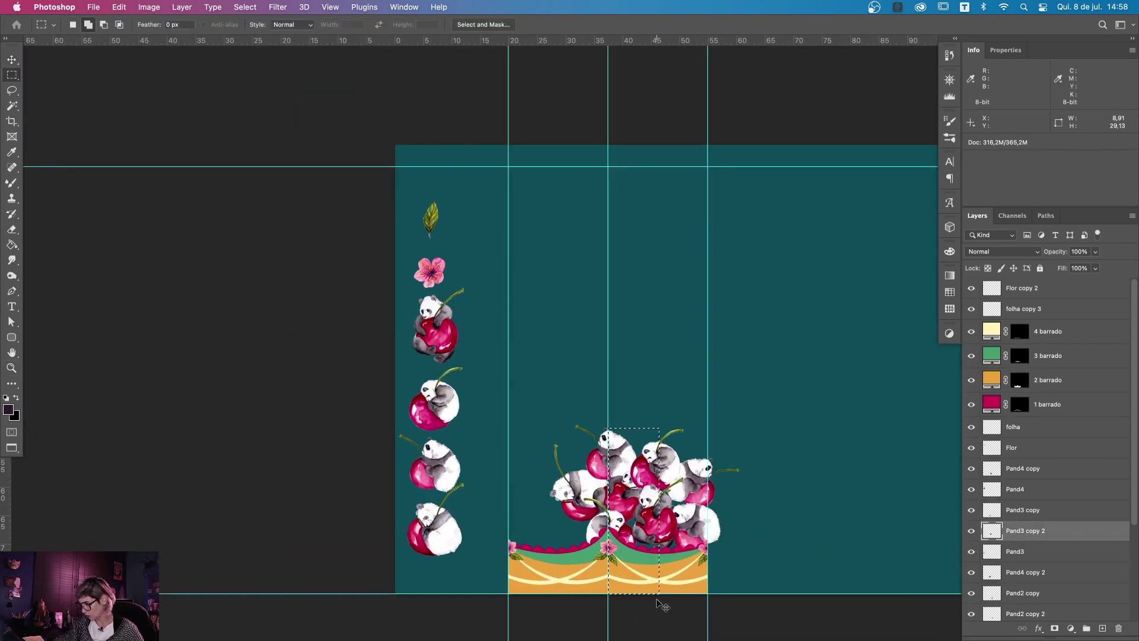
scroll(552, 465, "up", 3)
key("v")
Step: Add a horizontally flipped panda copy to the bottom cluster
left_click_drag(396, 273, 585, 558)
key("super+t")
right_click(587, 557)
left_click(611, 606)
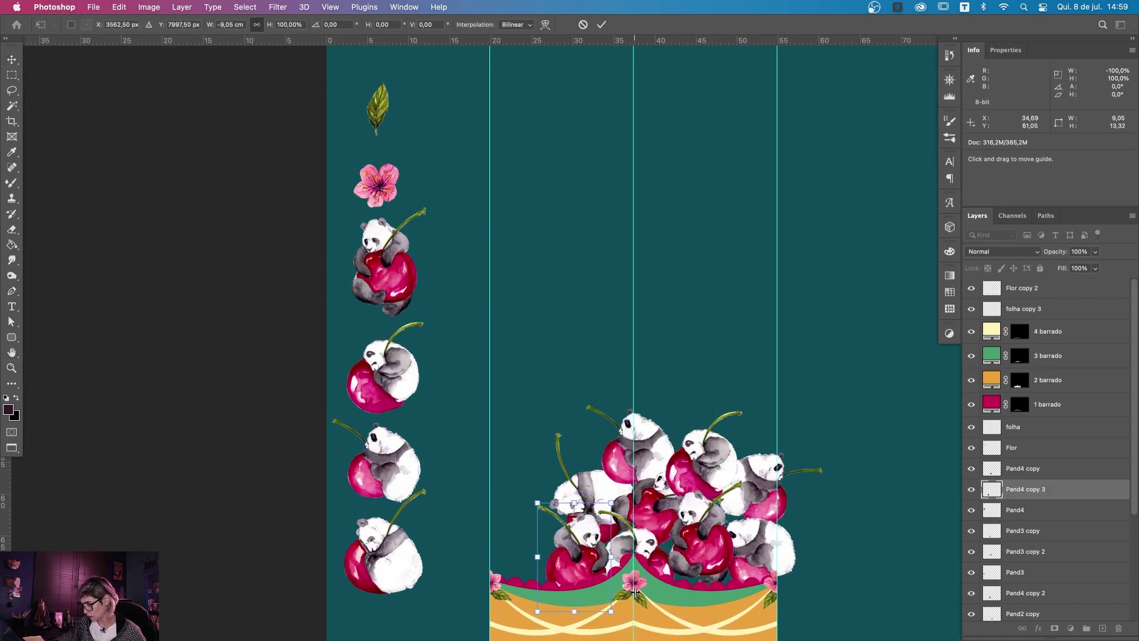
key("Return")
Step: Nudge a panda into place and add a left-column panda copy rotated about 41°
left_click_drag(720, 470, 757, 457)
key("z")
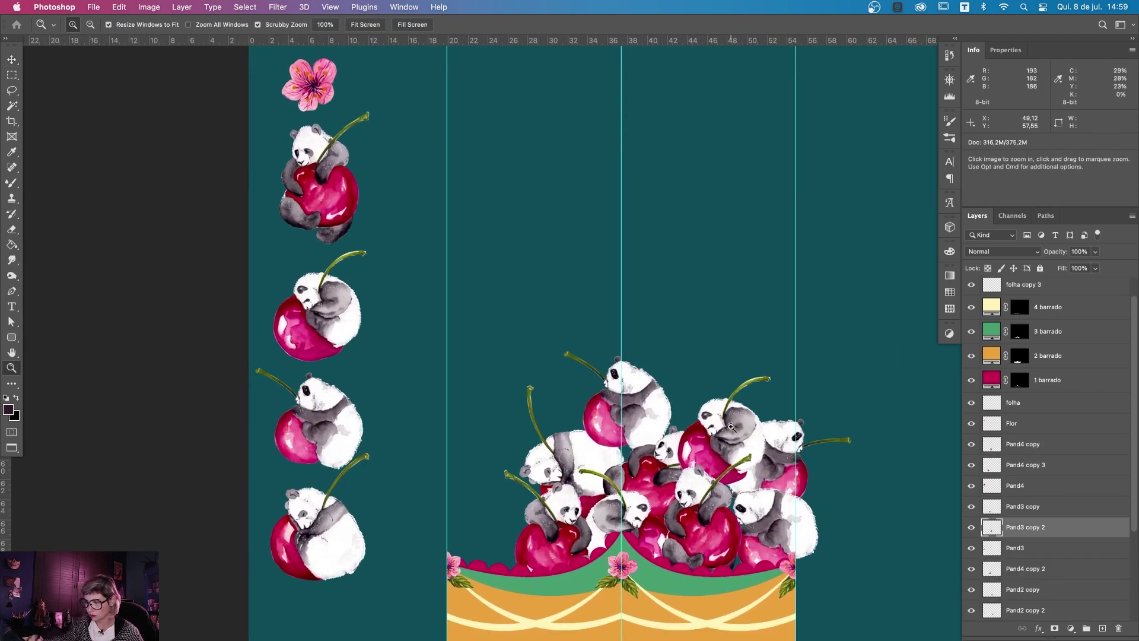
key("v")
left_click_drag(317, 308, 516, 507)
key("super+t")
left_click_drag(620, 453, 631, 534)
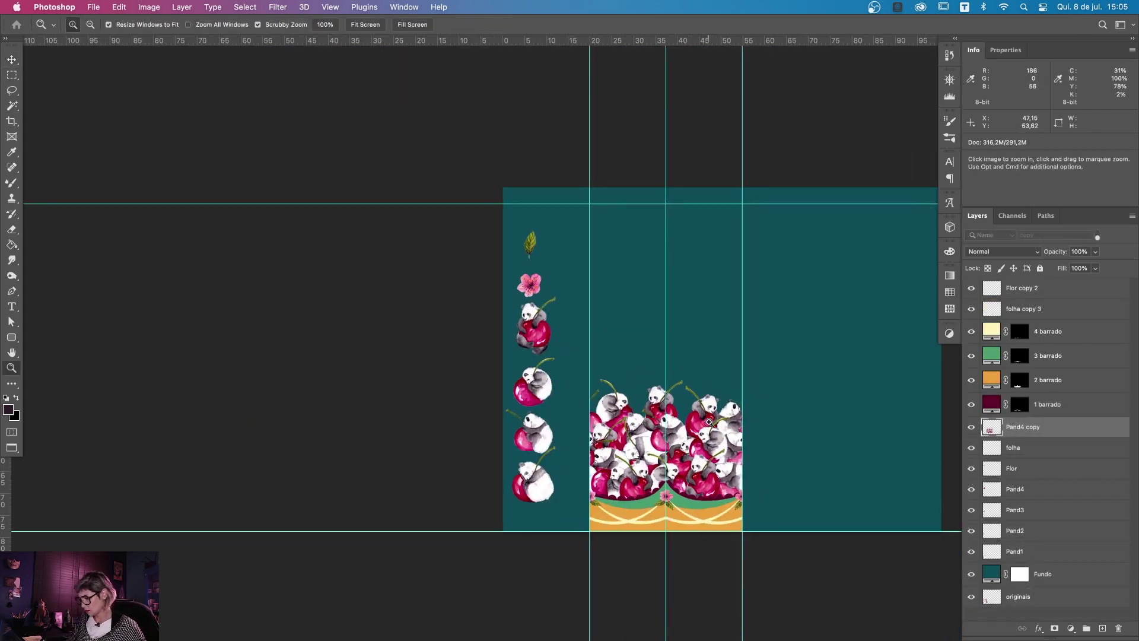
Step: Raise the four barrado border band layers about 3 cm
left_click(709, 421)
left_click(1050, 356, "shift")
left_click(1050, 332, "shift")
key("v")
left_click_drag(729, 479, 729, 448)
Step: Select only the 3 barrado band and zoom in on the lower border
left_click(1050, 356)
key("m")
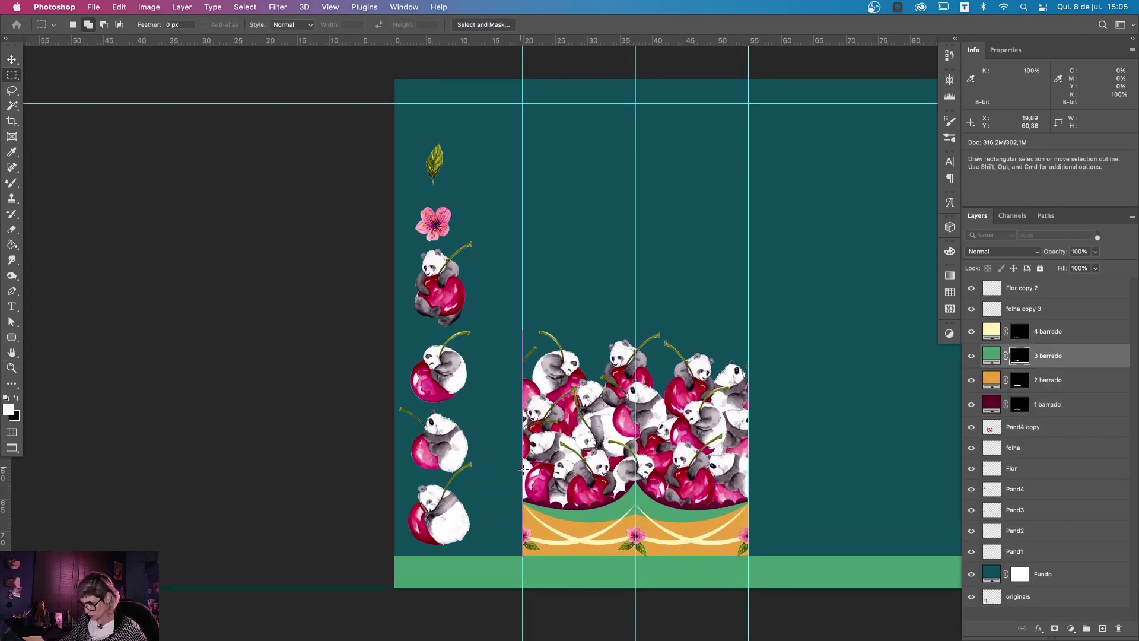
key("z")
left_click_drag(712, 598, 732, 619)
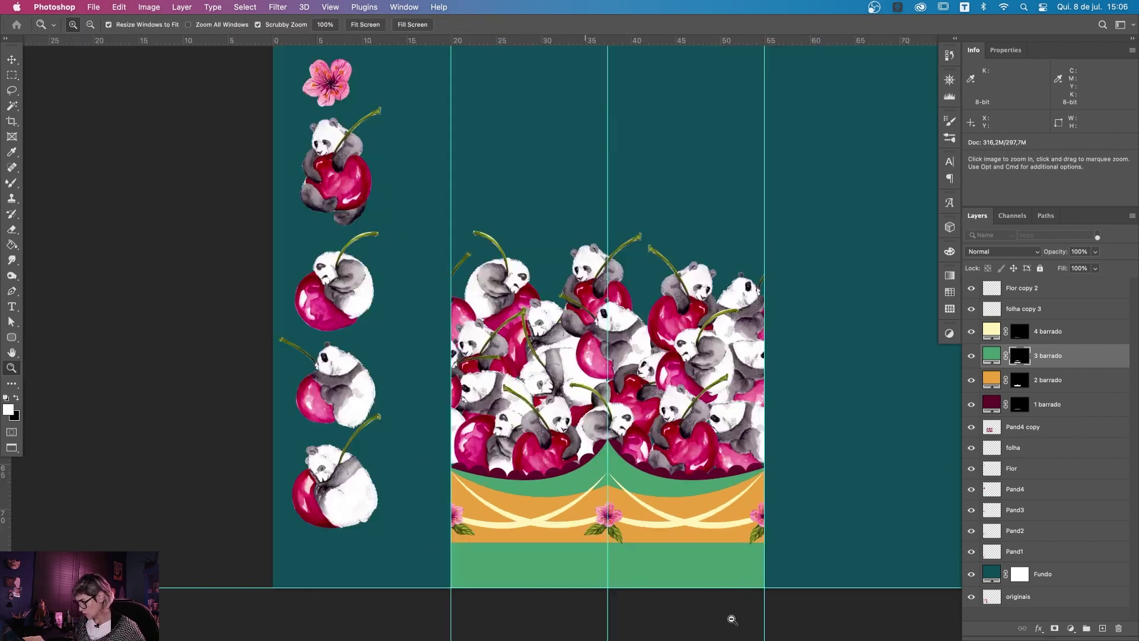
Step: Fill a thin strip across the green band on the 1 barrado mask to reveal a maroon stripe
left_click(732, 620)
key("m")
left_click_drag(390, 522, 810, 530)
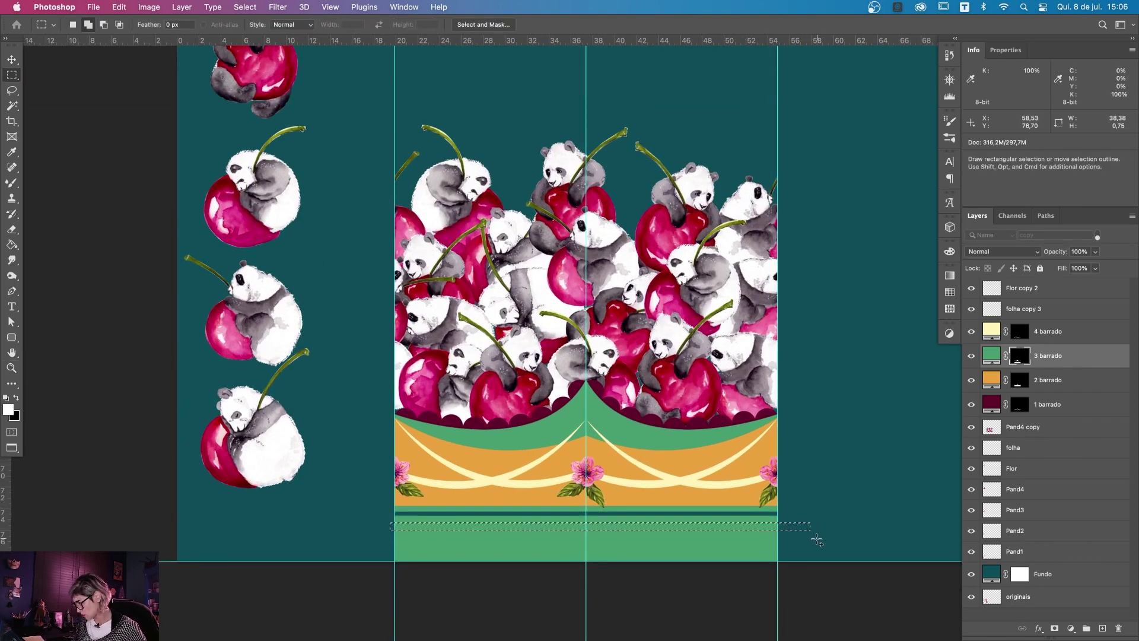
left_click(1019, 404)
key("x")
key("super+BackSpace")
Step: Select two more thin strips in the band and zoom in to inspect the stripes
left_click_drag(833, 477, 778, 561)
left_click_drag(358, 495, 392, 578)
key("z")
left_click(518, 519)
left_click(780, 529, "alt")
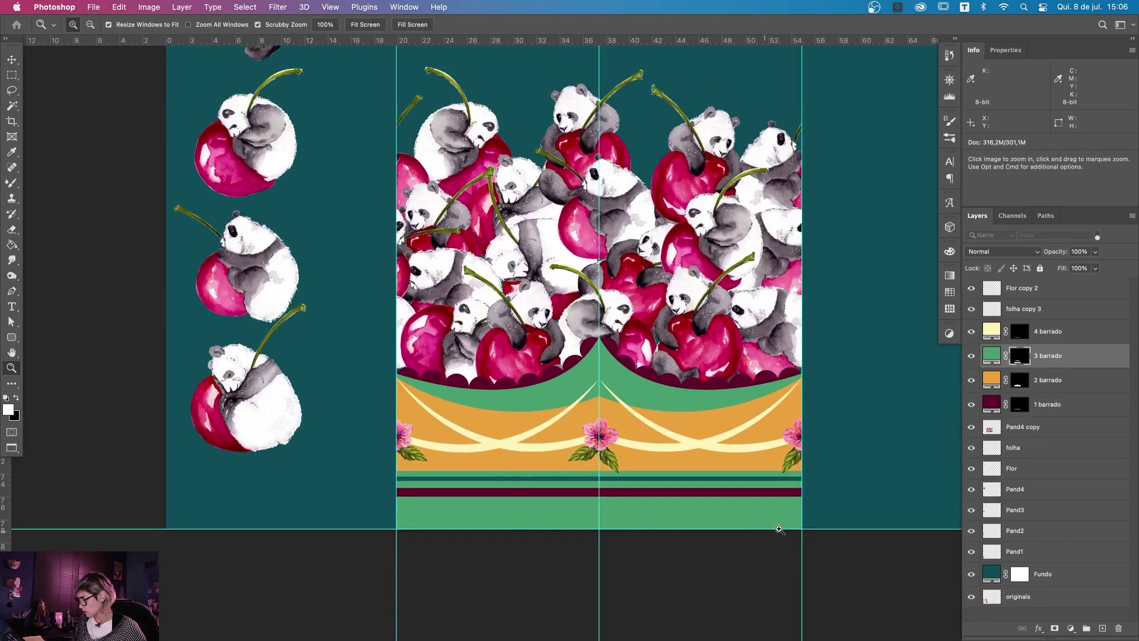
left_click_drag(476, 476, 522, 476)
left_click(673, 537, "alt")
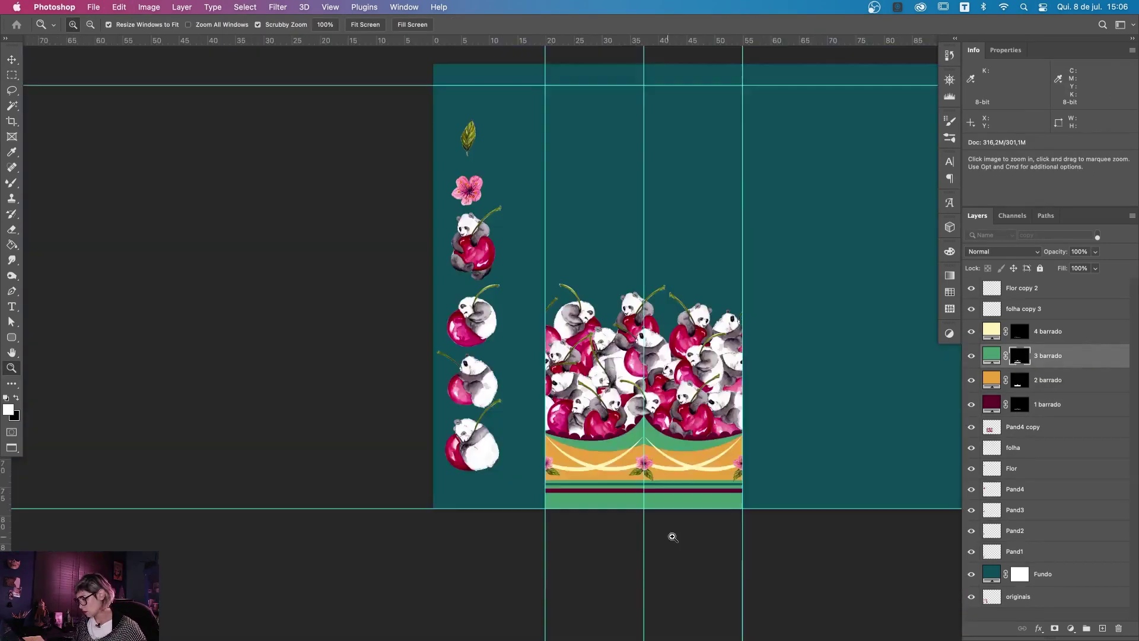
Step: Fill a thin strip on the 4 barrado mask to add a light yellow stripe
key("m")
left_click_drag(353, 478, 896, 491)
left_click(1020, 331)
key("alt+BackSpace")
key("ctrl+minus")
Step: Change the 1 barrado band colour to pink #dc5289
double_click(991, 404)
left_click(891, 204)
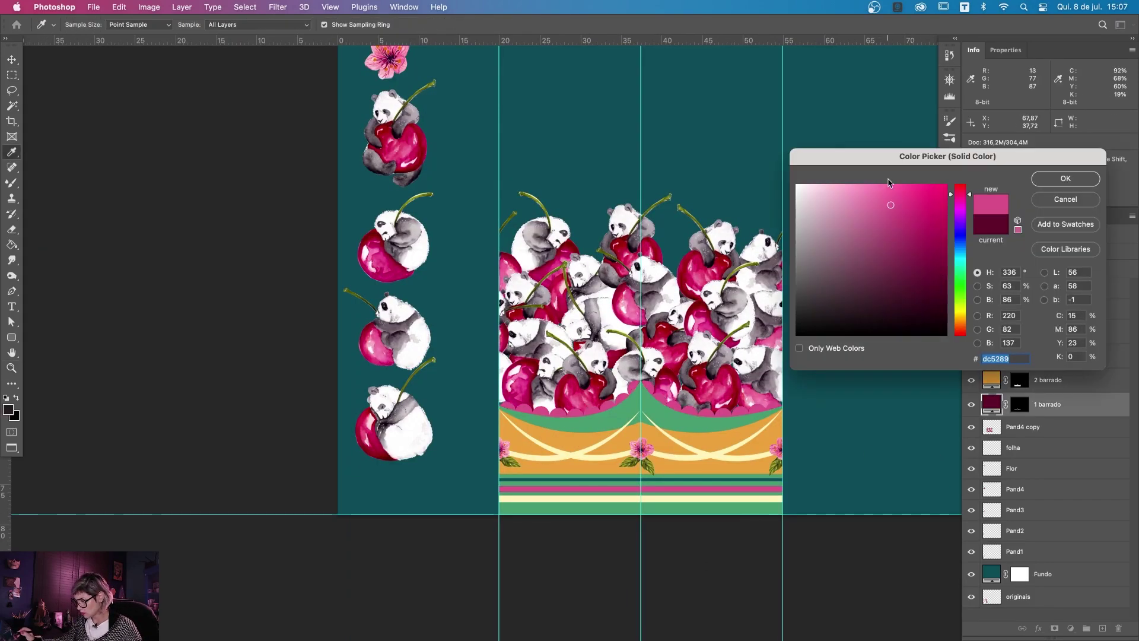
key("Return")
key("m")
key("ctrl+minus")
key("ctrl+plus")
key("ctrl+plus")
Step: Fill a thin strip on the 3 barrado mask to add a dark stripe
left_click_drag(333, 497, 833, 509)
left_click(1050, 356)
key("alt+BackSpace")
key("ctrl+minus")
key("z")
left_click(751, 562)
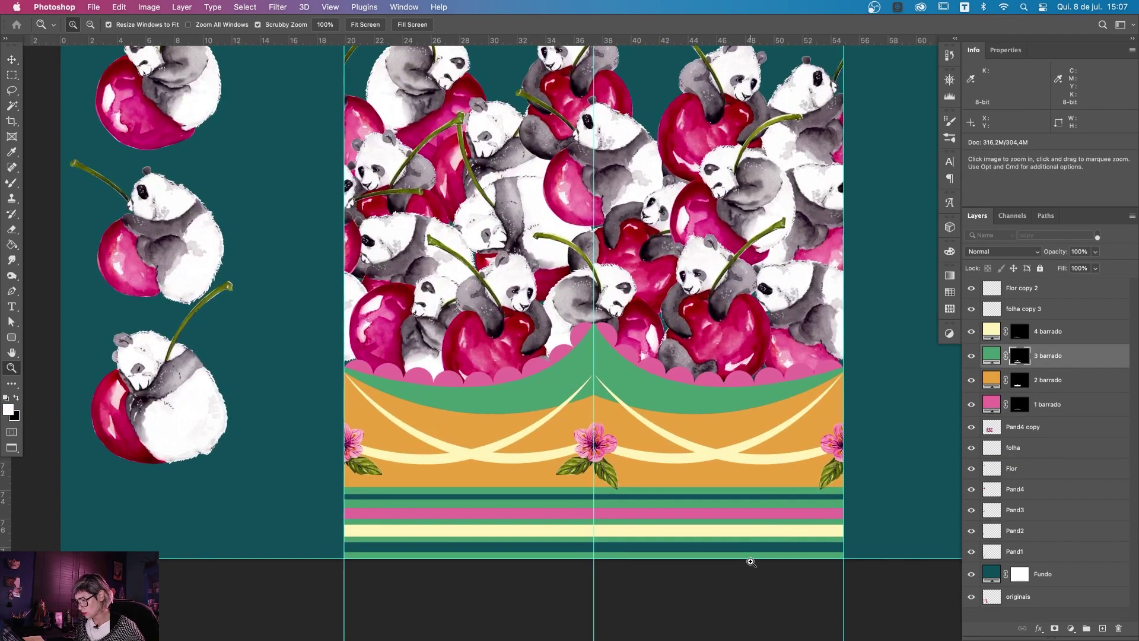
Step: Move the flower and leaf higher and link Flor copy 2 with folha copy 3
key("v")
left_click_drag(842, 437, 852, 364)
right_click(976, 361)
left_click(961, 327)
Step: Add vertical guides near the top of the canvas to position a heart
key("z")
key("ctrl+minus")
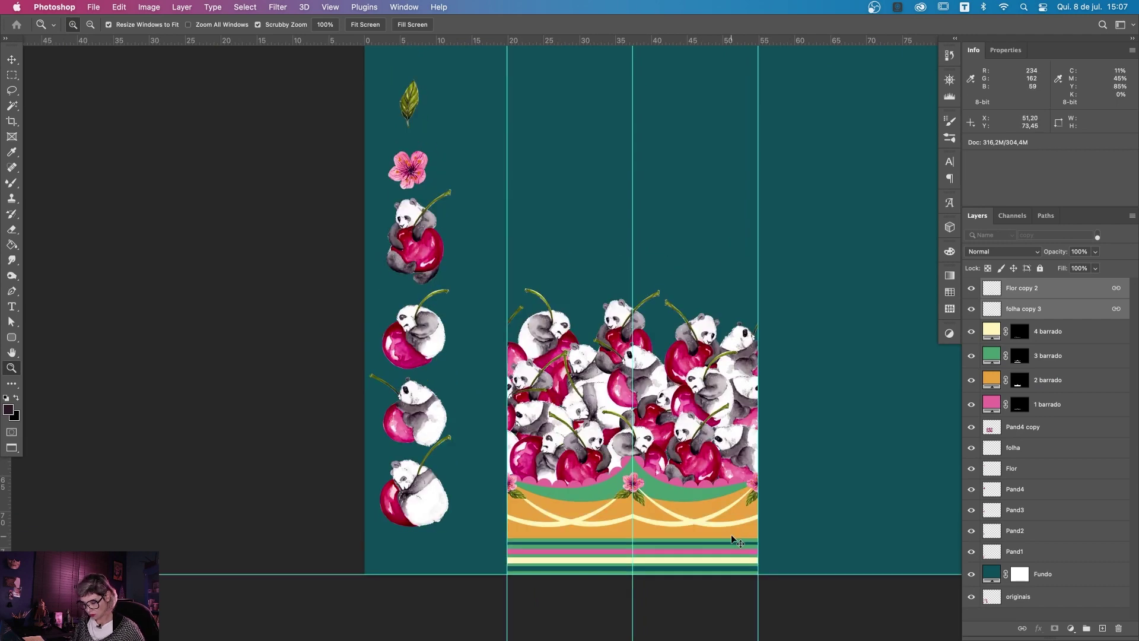
left_click(739, 537, "alt")
mouse_move(628, 243)
left_mouse_down()
mouse_move(777, 274)
mouse_move(681, 273)
left_mouse_up()
key("m")
left_click_drag(463, 258, 688, 348)
left_click_drag(6, 369, 576, 369)
left_click_drag(463, 258, 576, 318)
mouse_move(16, 466)
left_mouse_down()
mouse_move(518, 320)
mouse_move(592, 393)
mouse_move(529, 386)
left_mouse_up()
key("ctrl+plus")
key("z")
left_click(870, 485)
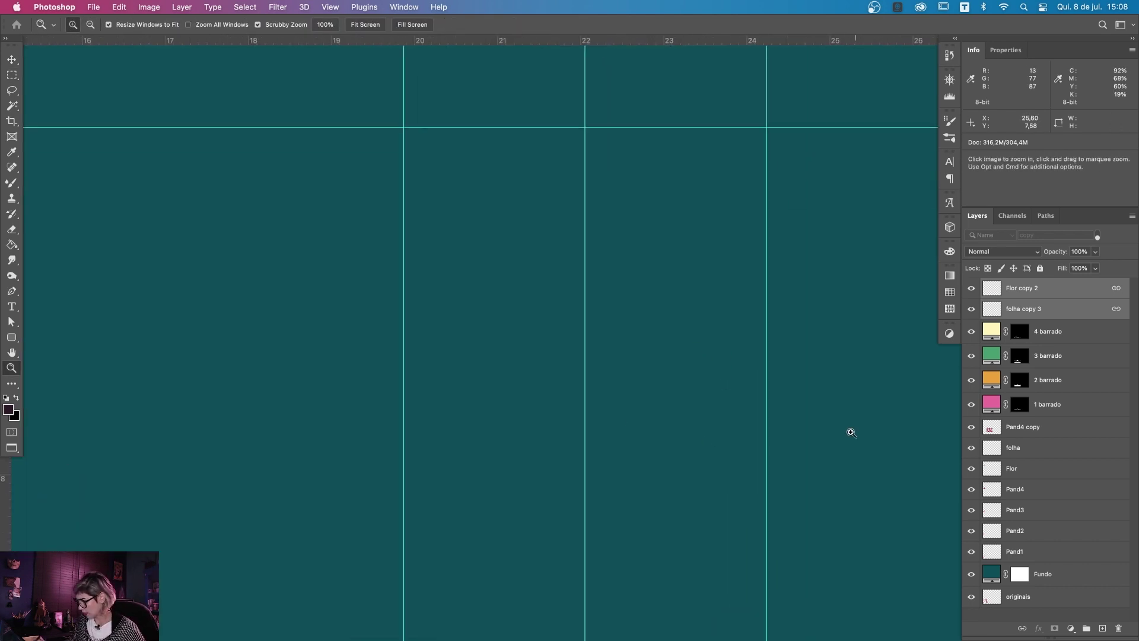
Step: On a new layer, draw a half-heart path on the guide and fill it white
key("ctrl+shift+alt+n")
key("p")
left_click(585, 186)
left_click_drag(585, 235, 611, 279)
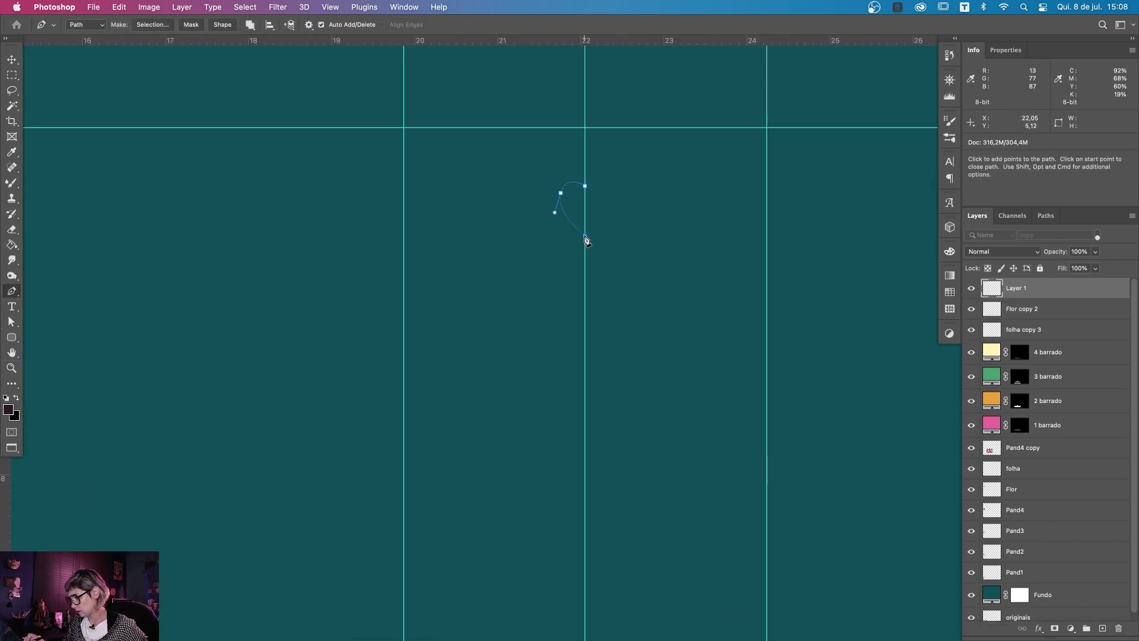
key("ctrl+Return")
key("x")
Step: Duplicate the half heart, flip it horizontally and align it into a full heart
key("alt+BackSpace")
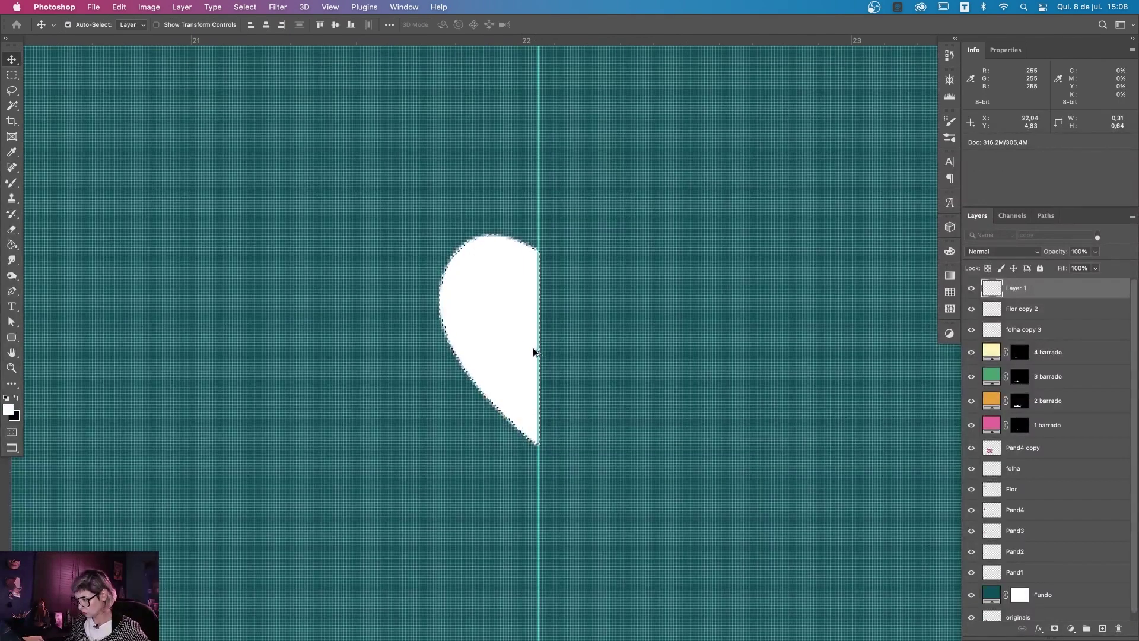
left_click_drag(534, 351, 660, 341)
key("ctrl+t")
right_click(659, 335)
left_click(688, 574)
left_click_drag(613, 382, 587, 382)
key("Return")
Step: Hide the guides and paint white over the heart's centre seam
key("z")
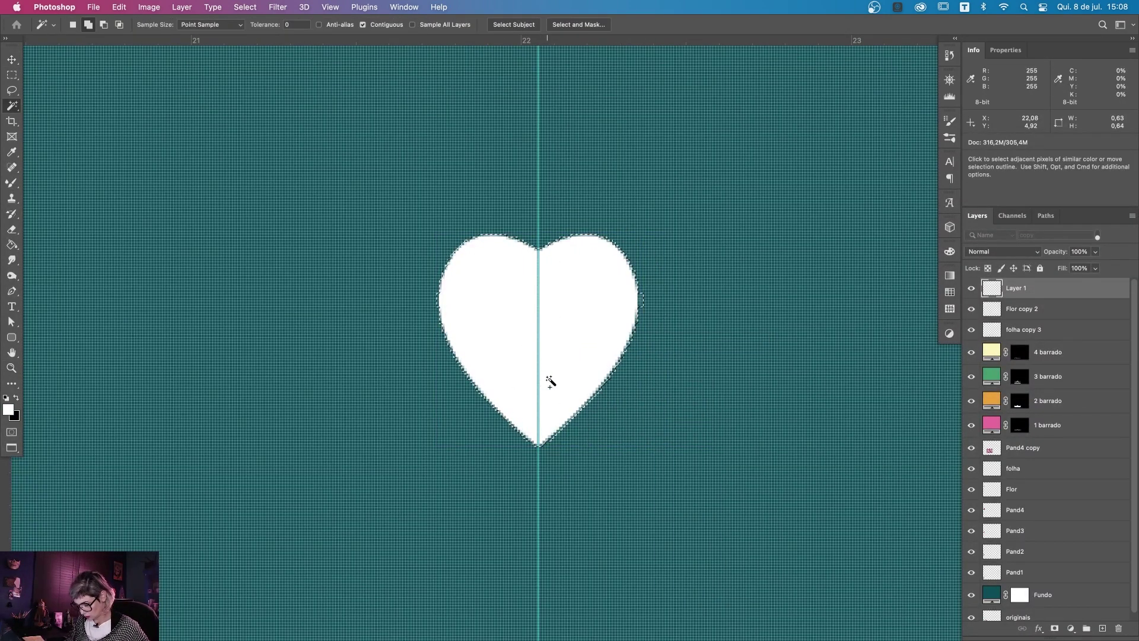
key("ctrl+minus")
key("ctrl+minus")
key("ctrl+minus")
key("ctrl+semicolon")
key("ctrl+plus")
key("ctrl+plus")
key("ctrl+plus")
key("ctrl+plus")
key("ctrl+plus")
key("b")
left_click_drag(560, 522, 561, 545)
key("F5")
key("F5")
left_click_drag(562, 265, 563, 492)
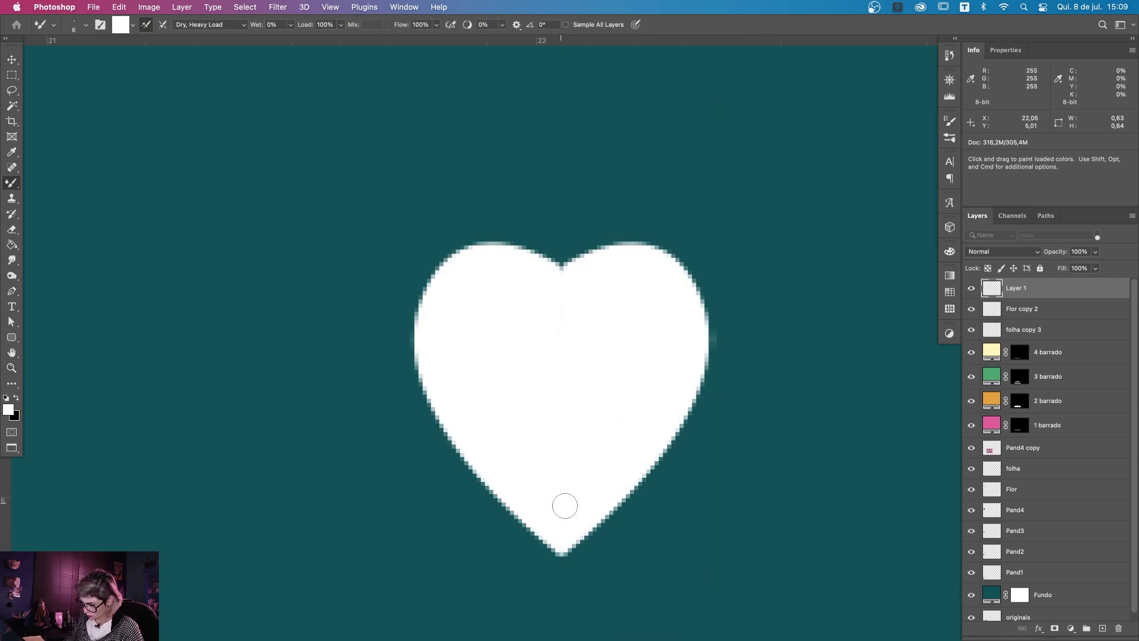
Step: Show the guides again and lower the heart slightly
key("z")
key("ctrl+minus")
key("ctrl+minus")
key("ctrl+minus")
key("ctrl+semicolon")
key("ctrl+plus")
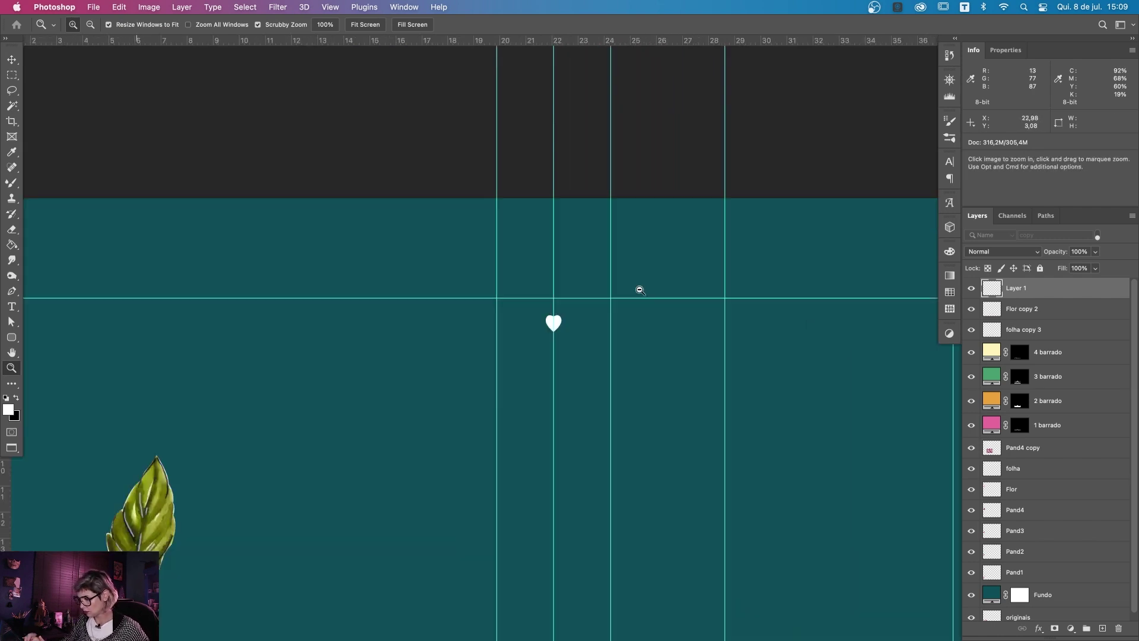
key("v")
key("ctrl+plus")
key("ctrl+plus")
left_click_drag(542, 318, 437, 330)
Step: Place a copy of the heart 1.57 cm to the right of the first
key("z")
left_click(527, 317)
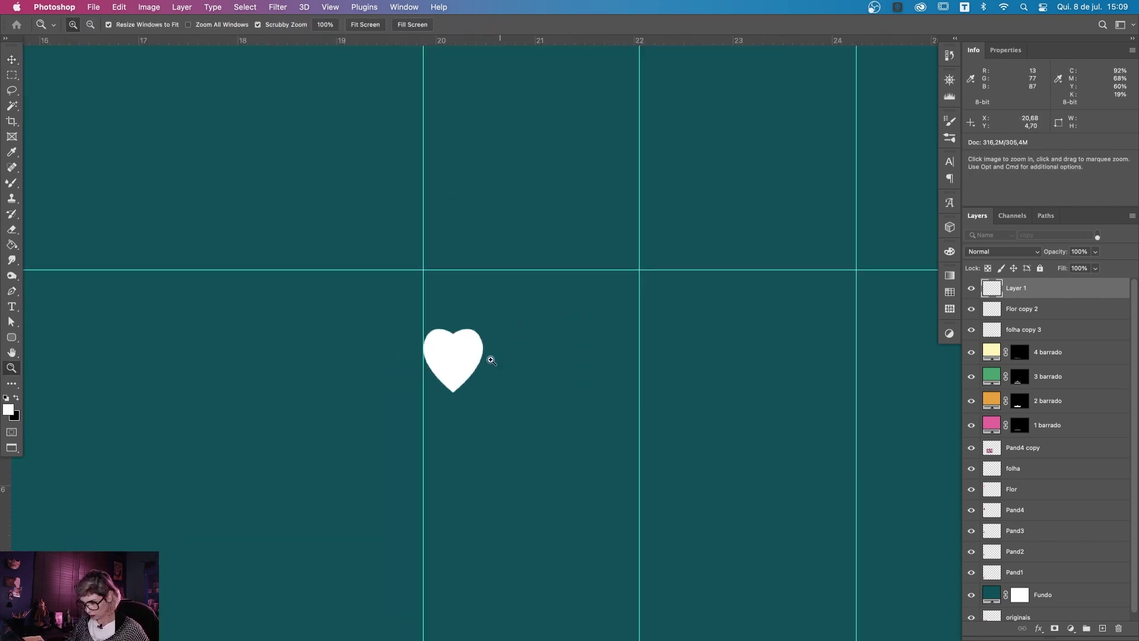
key("ctrl+minus")
key("v")
mouse_move(470, 354)
left_mouse_down()
mouse_move(554, 347)
mouse_move(561, 397)
left_mouse_up()
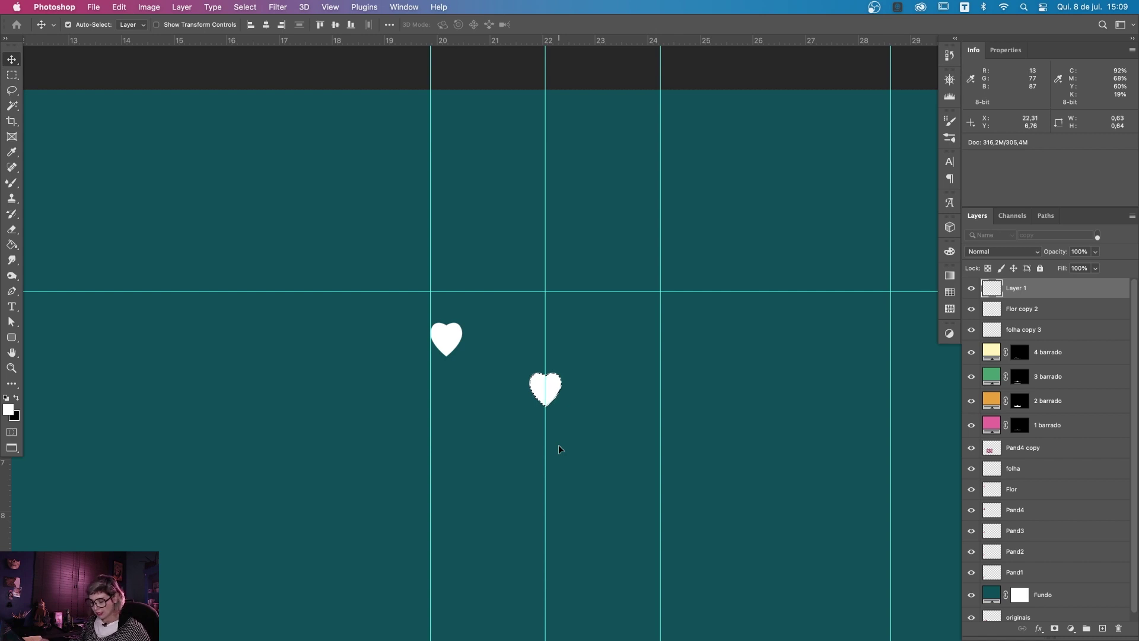
key("z")
key("ctrl+minus")
key("ctrl+minus")
key("ctrl+minus")
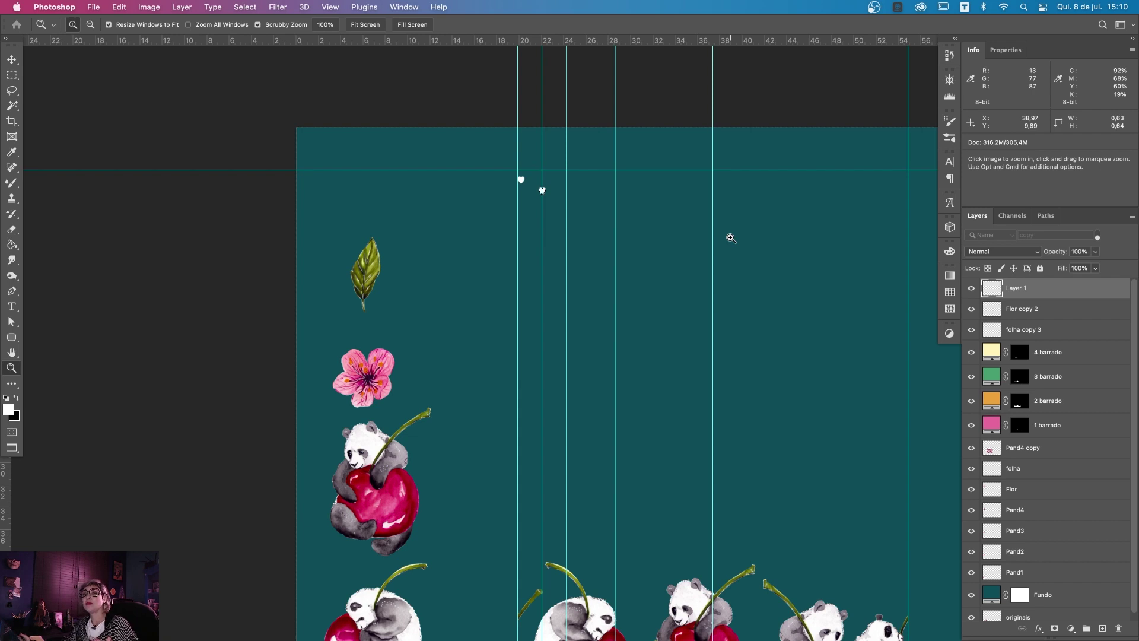
scroll(825, 454, "up", 1)
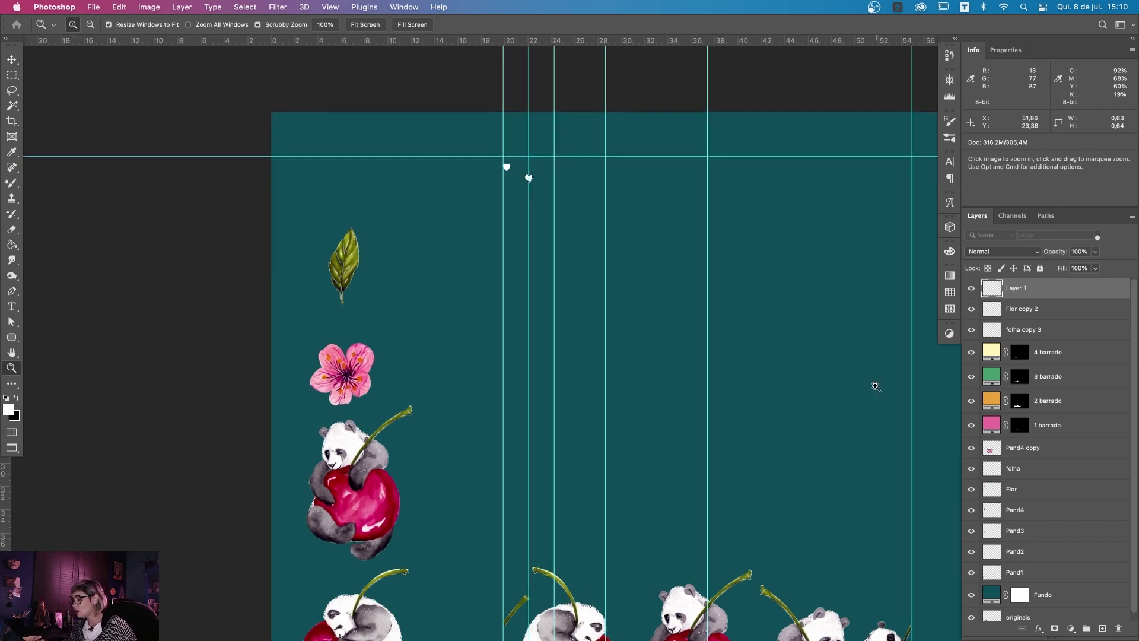
scroll(810, 450, "down", 1)
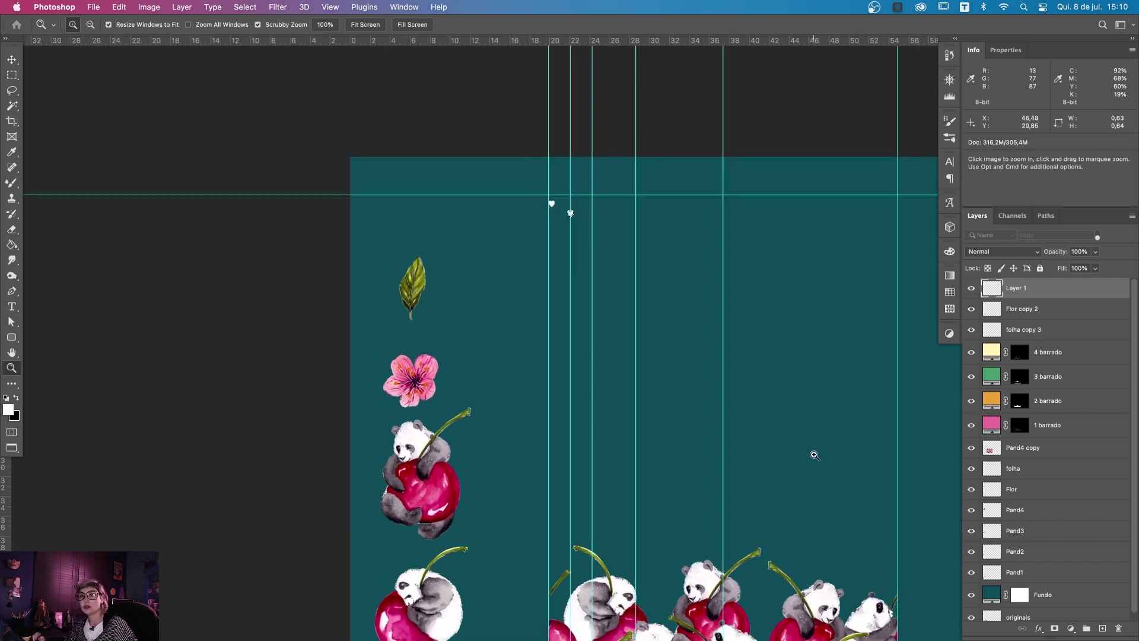
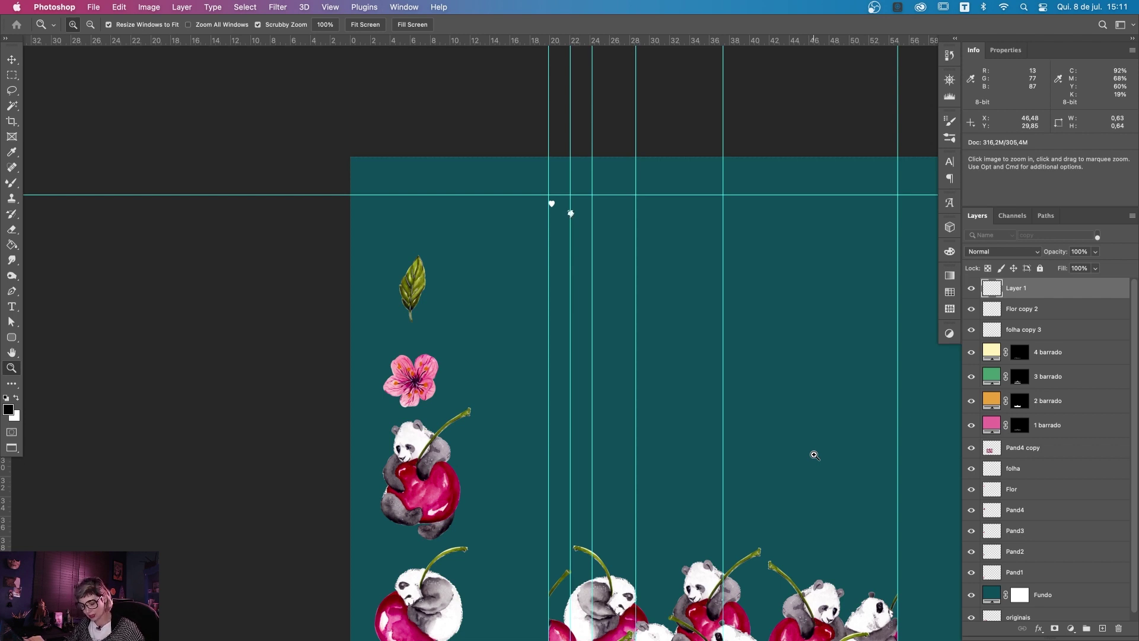
Step: Flip the second small heart vertically so it points upside down
left_click_drag(570, 171, 636, 213)
key("ctrl+t")
right_click(574, 368)
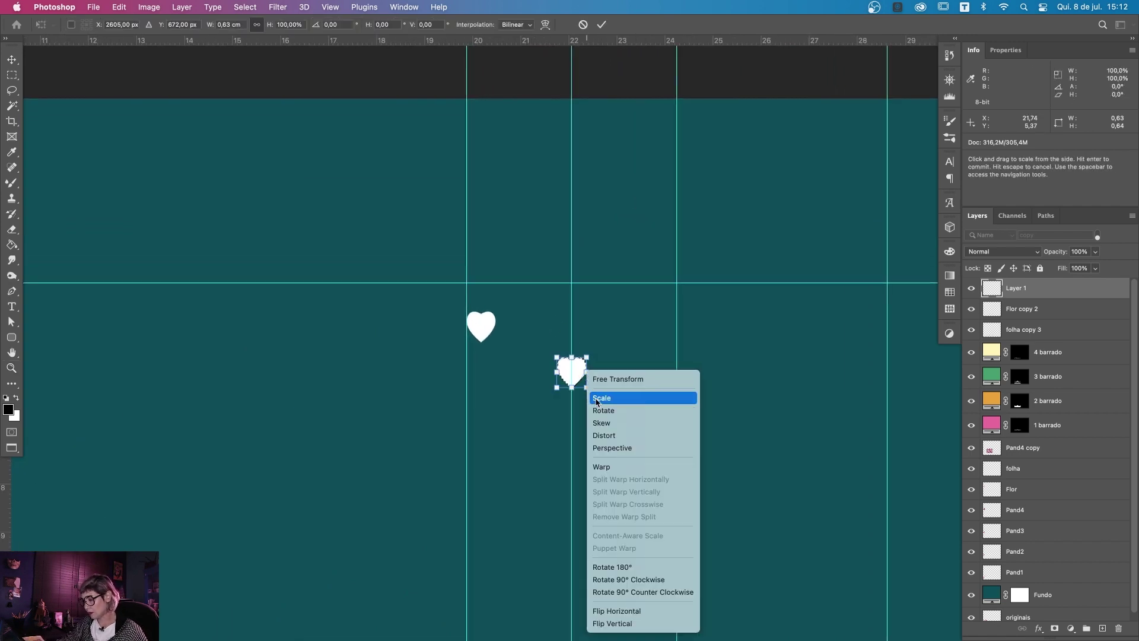
left_click(620, 624)
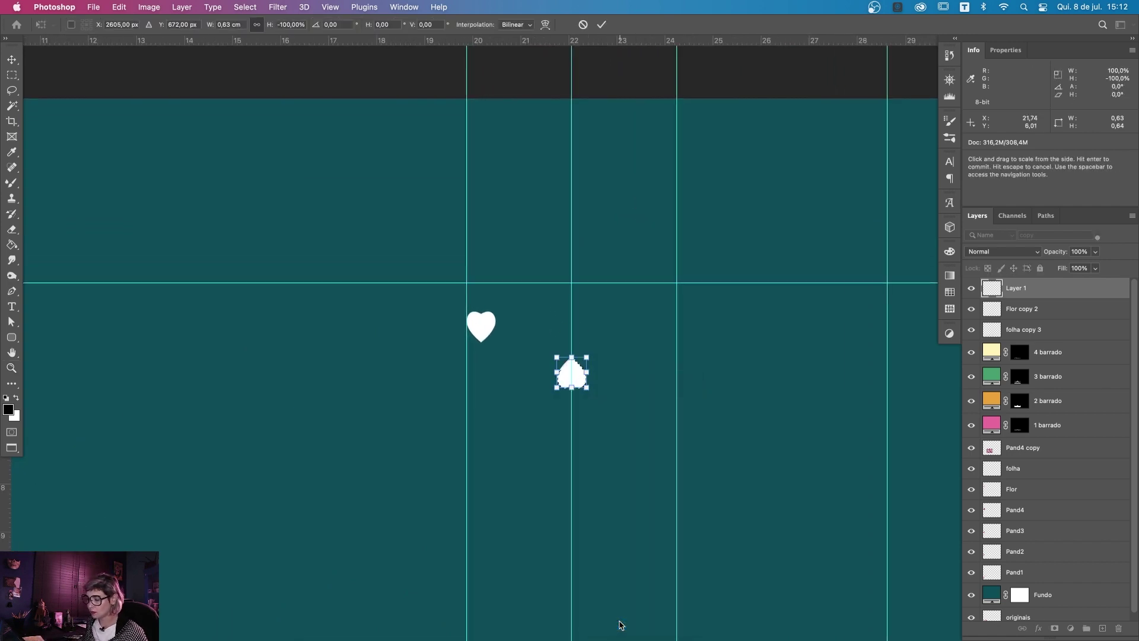
key("Return")
Step: Marquee a square tile around the hearts at the guide intersection and set its height to 4.38 cm
key("z")
left_click(582, 359, "alt")
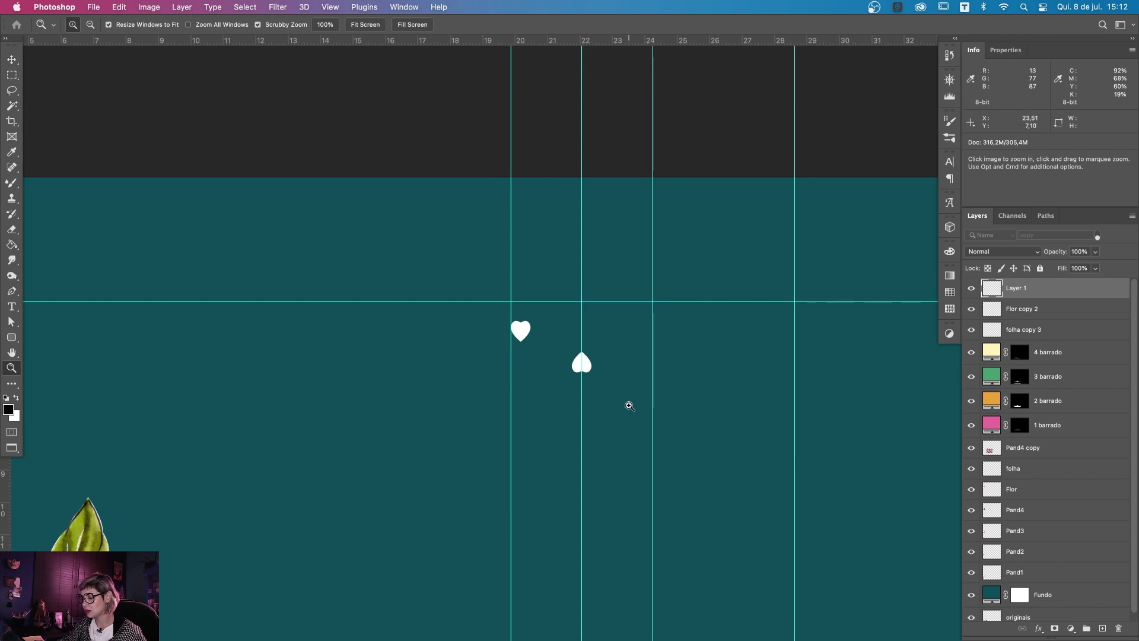
key("m")
left_click_drag(510, 301, 558, 363)
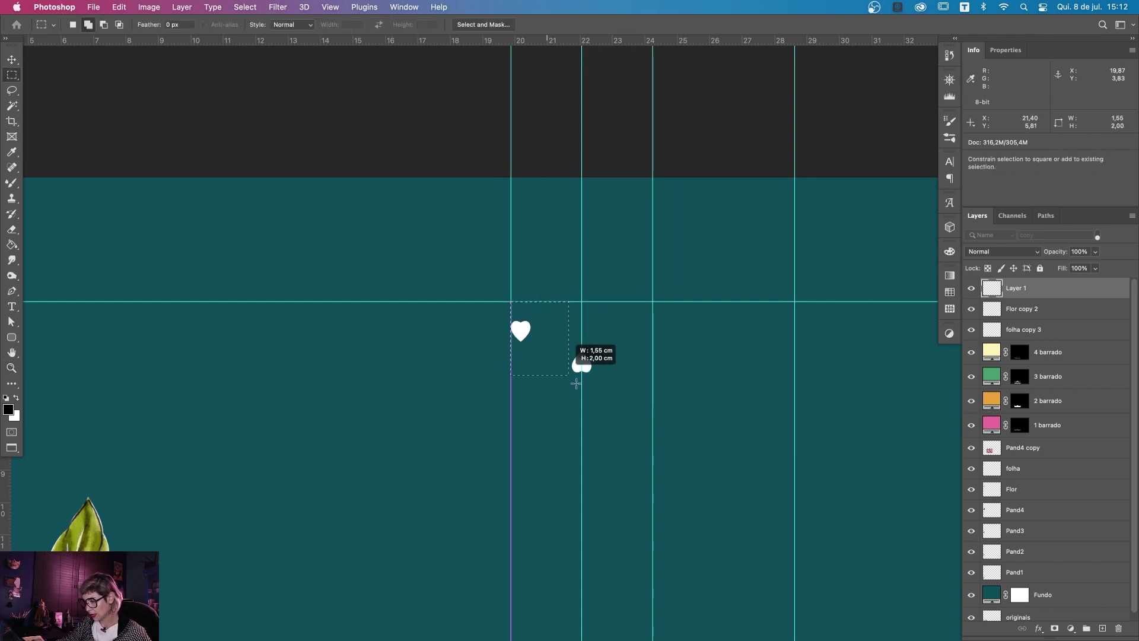
left_click_drag(653, 456, 653, 437)
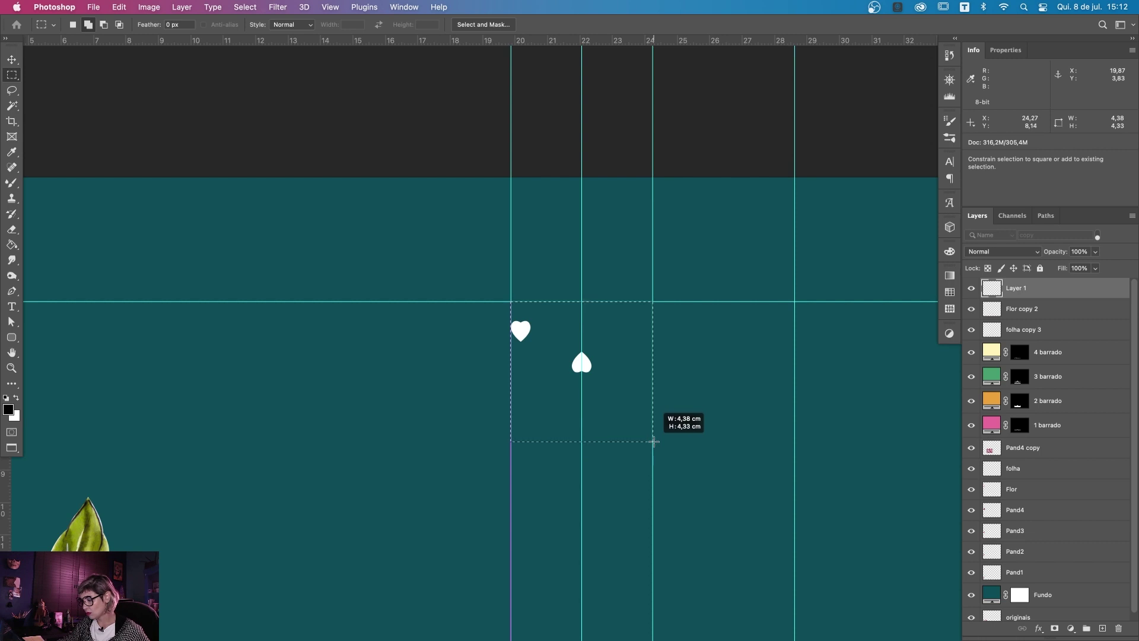
left_click_drag(653, 443, 496, 444)
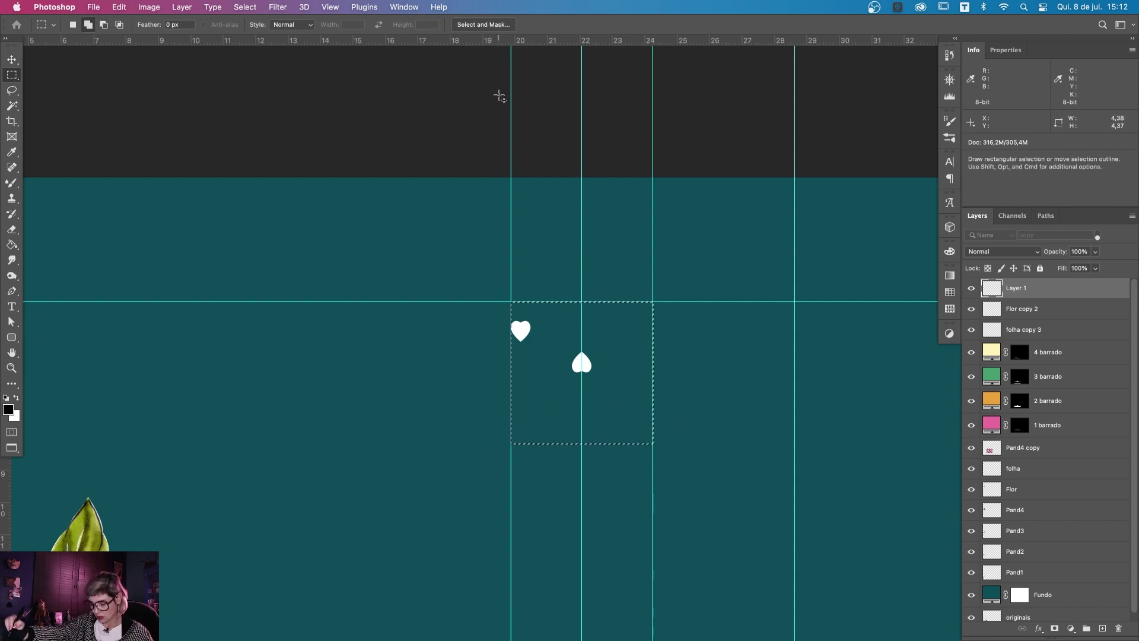
key("super+t")
key("Tab")
type("4,38")
type("m")
key("Return")
key("Return")
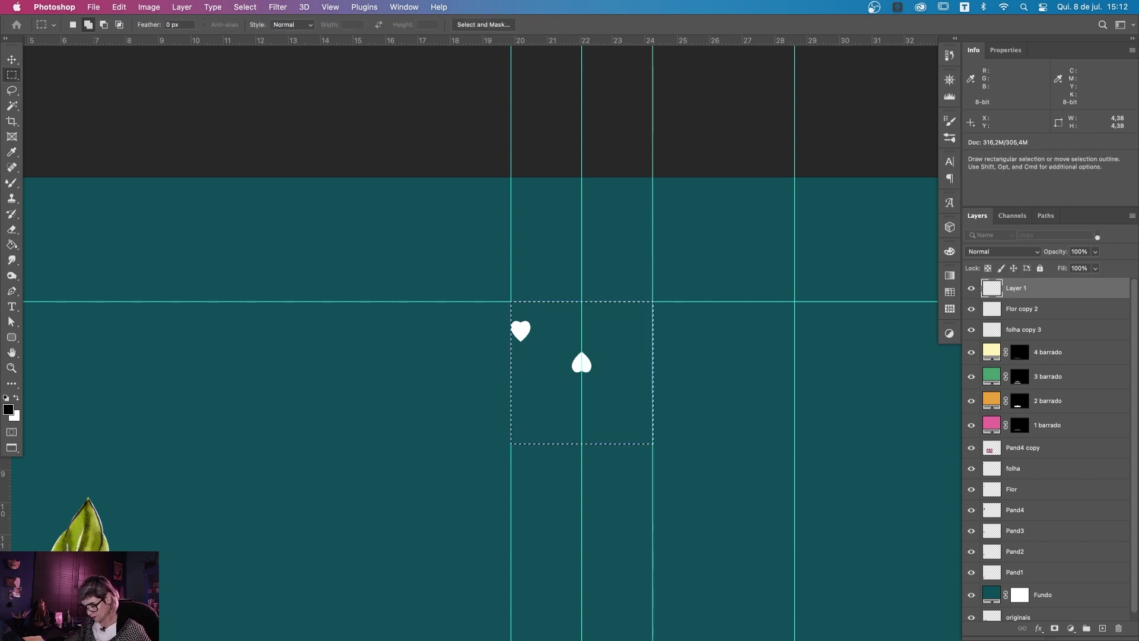
key("super+plus")
left_click_drag(694, 415, 660, 434)
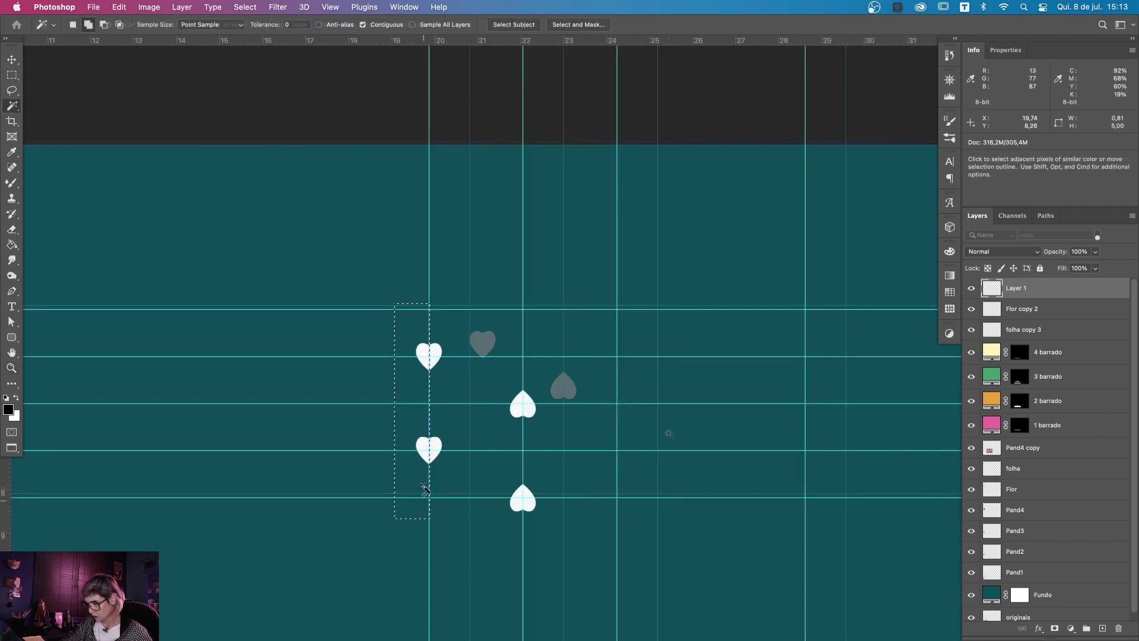
Step: Arrange the hearts on the guides and place a copied group to the right
key("v")
mouse_move(590, 433)
left_mouse_down()
mouse_move(609, 495)
mouse_move(549, 332)
left_mouse_up()
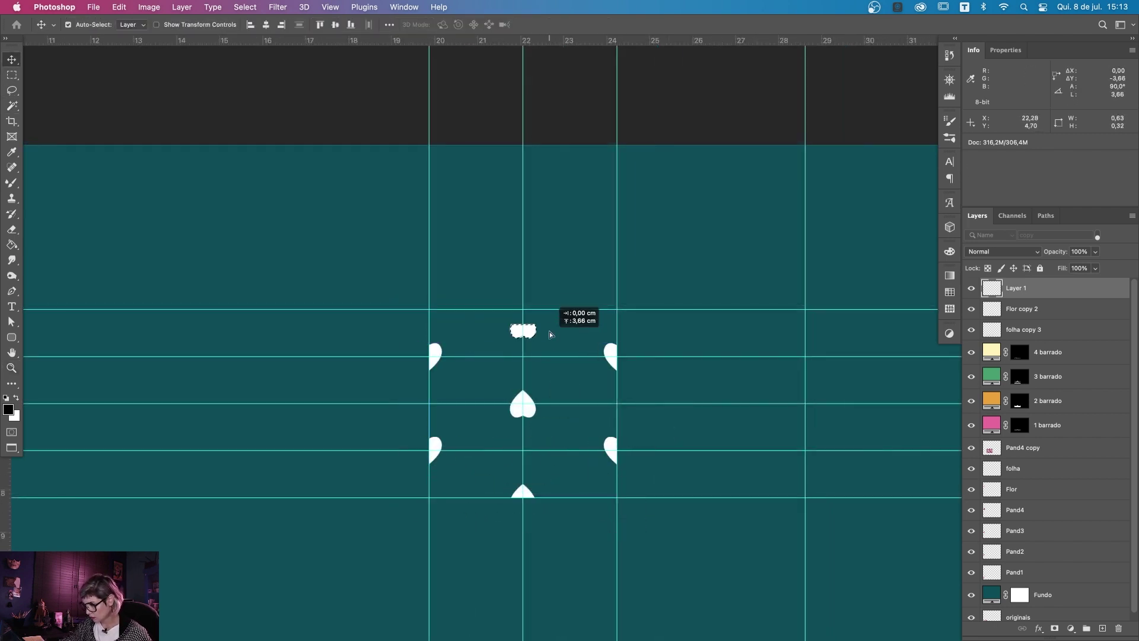
key("z")
key("super+minus")
key("v")
left_click_drag(560, 483, 392, 285)
left_click_drag(493, 385, 606, 383)
Step: Extend the heart grid further to the right
key("z")
left_click(539, 417)
key("super+minus")
key("super+minus")
key("super+minus")
key("super+d")
key("v")
left_click_drag(498, 442, 661, 427)
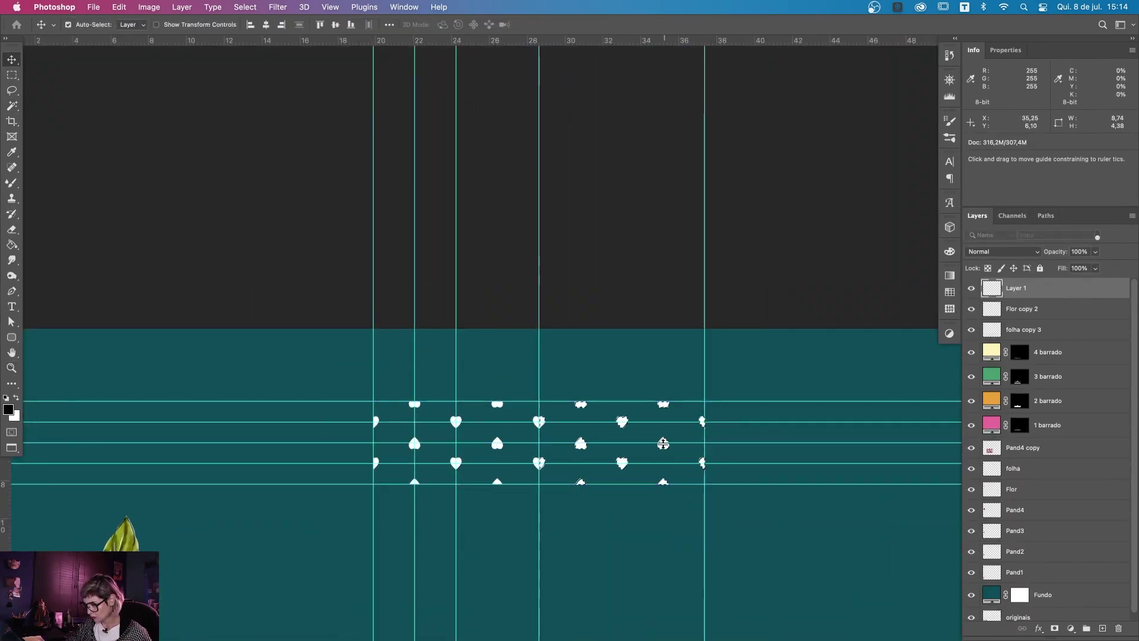
Step: Marquee the whole heart grid
key("super+plus")
key("super+plus")
key("super+plus")
key("super+d")
key("z")
key("super+minus")
key("super+minus")
left_click(768, 455)
key("super+minus")
key("super+minus")
key("m")
left_click_drag(769, 522, 232, 339)
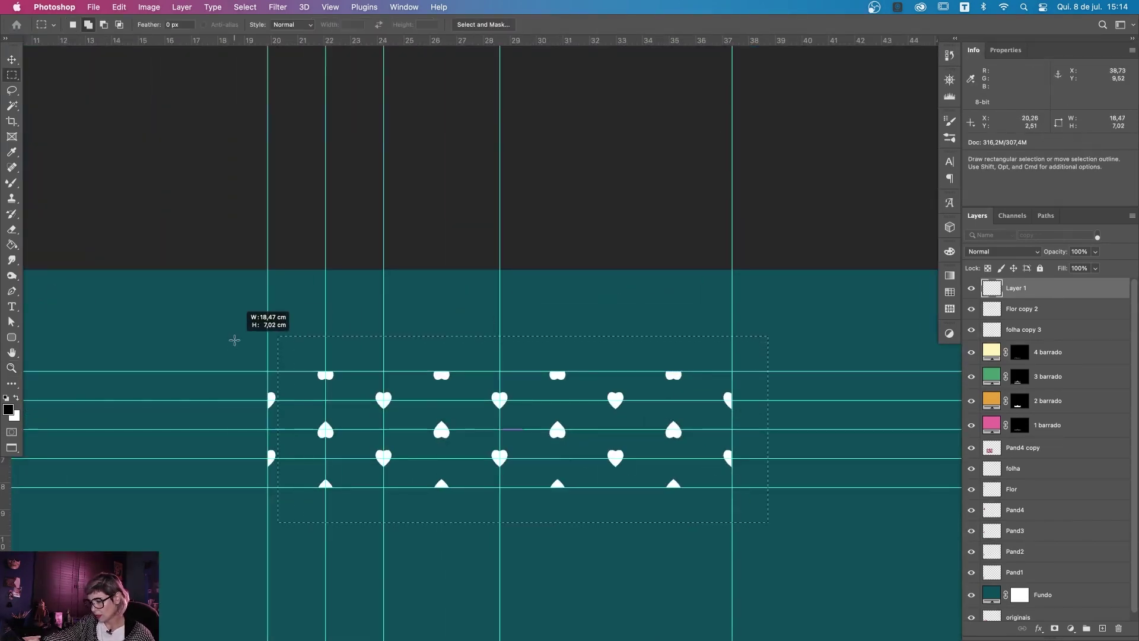
key("w")
key("z")
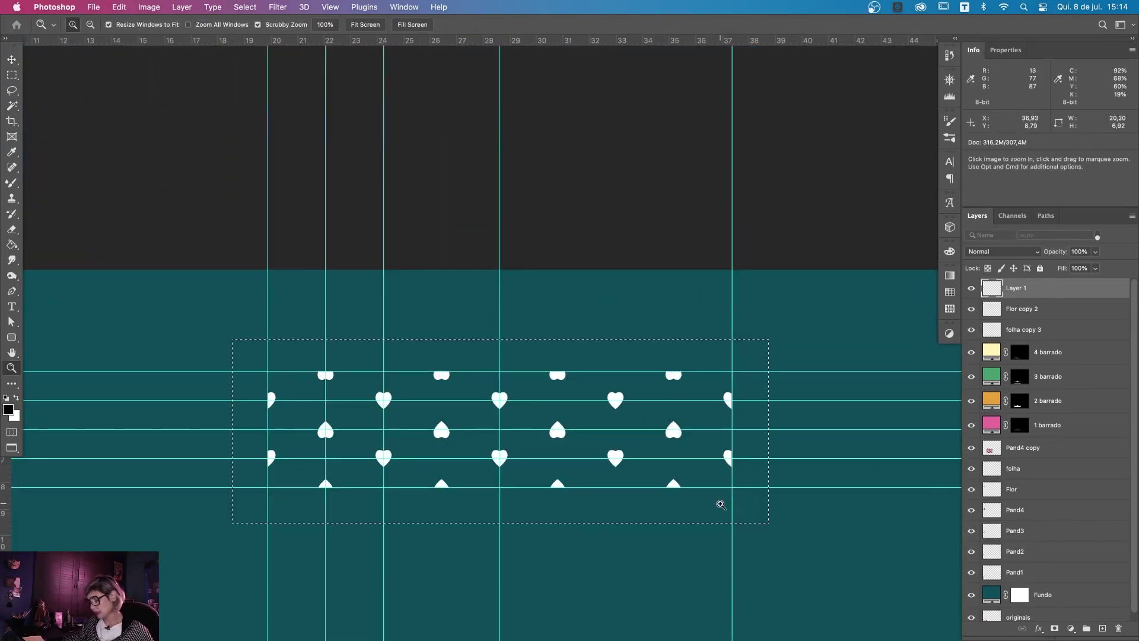
key("m")
left_click_drag(236, 346, 776, 518)
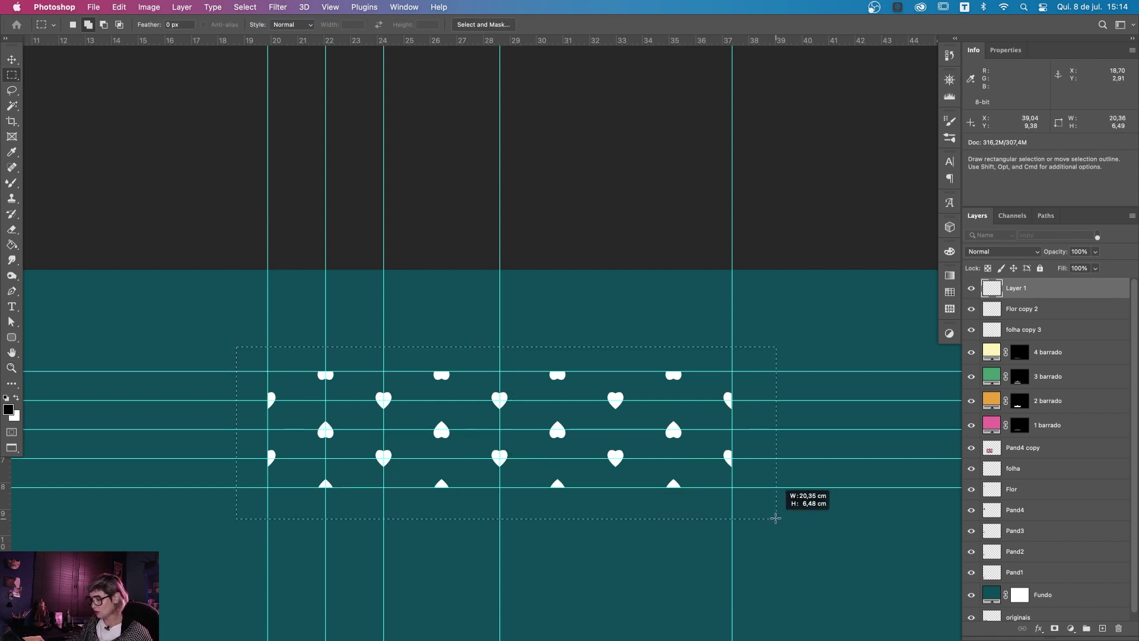
Step: Duplicate the heart grid and place the copy to its right
key("ctrl+d")
key("v")
left_click_drag(442, 432, 446, 436)
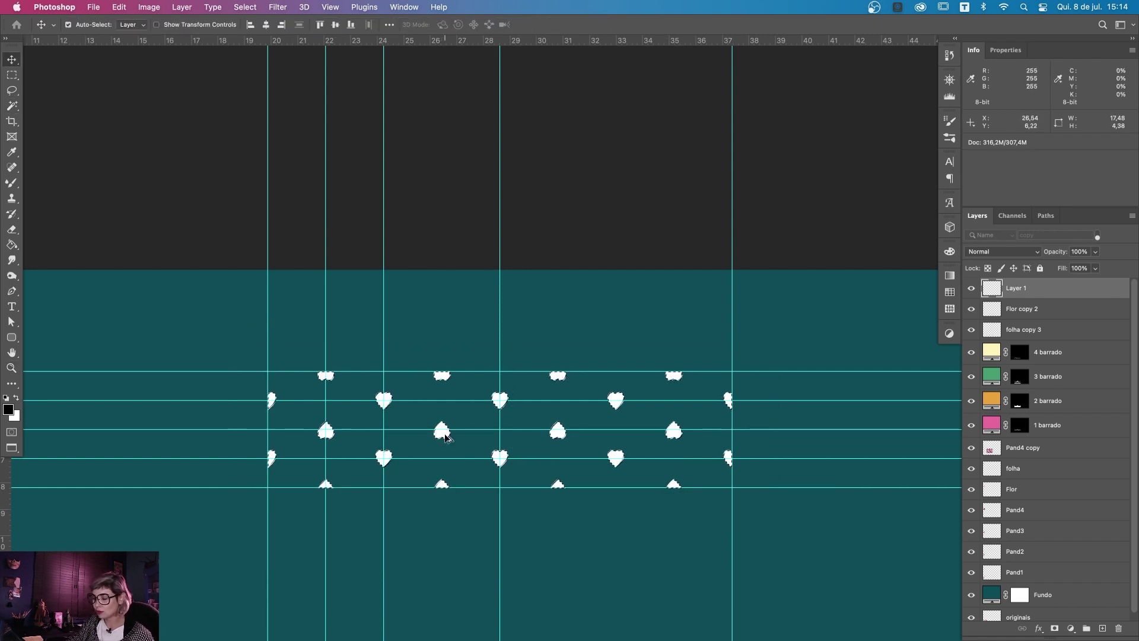
left_click_drag(445, 436, 921, 435)
Step: Join the split heart at the seam by pushing its right half against the left
key("z")
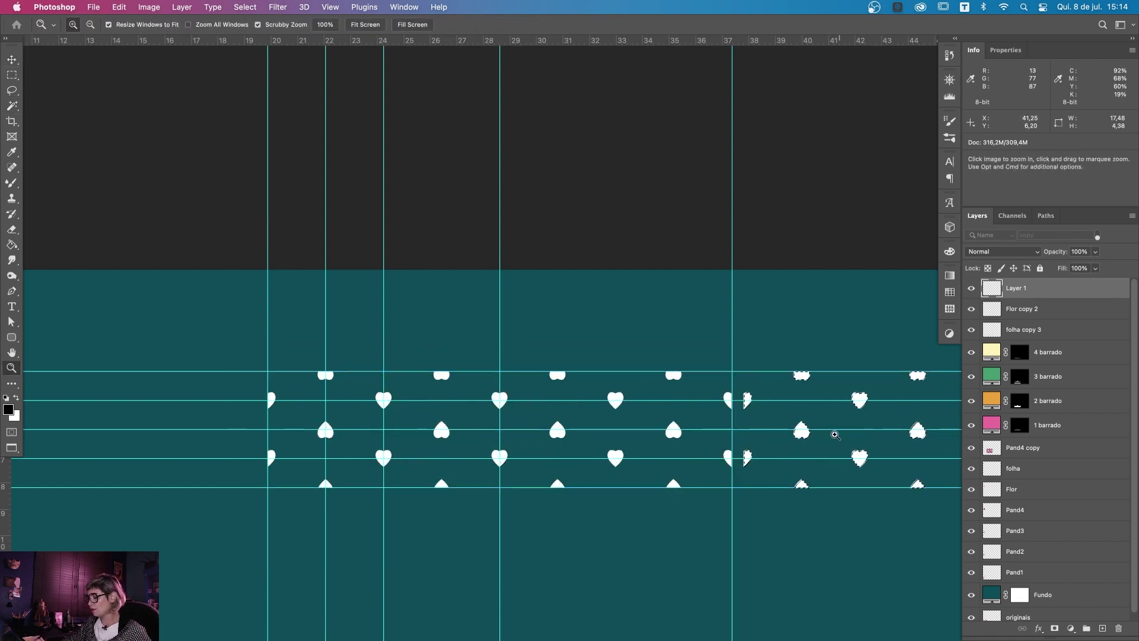
left_click_drag(744, 458, 851, 386)
left_click(674, 394)
key("v")
mouse_move(674, 394)
left_mouse_down()
mouse_move(598, 417)
mouse_move(461, 428)
left_mouse_up()
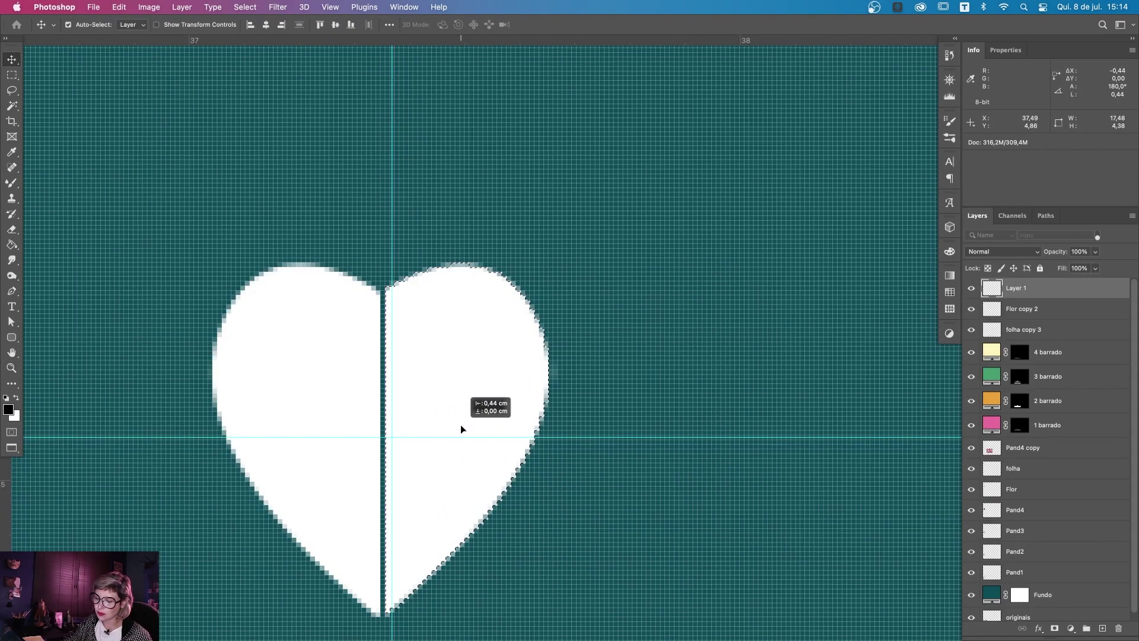
key("z")
left_click_drag(461, 428, 389, 579)
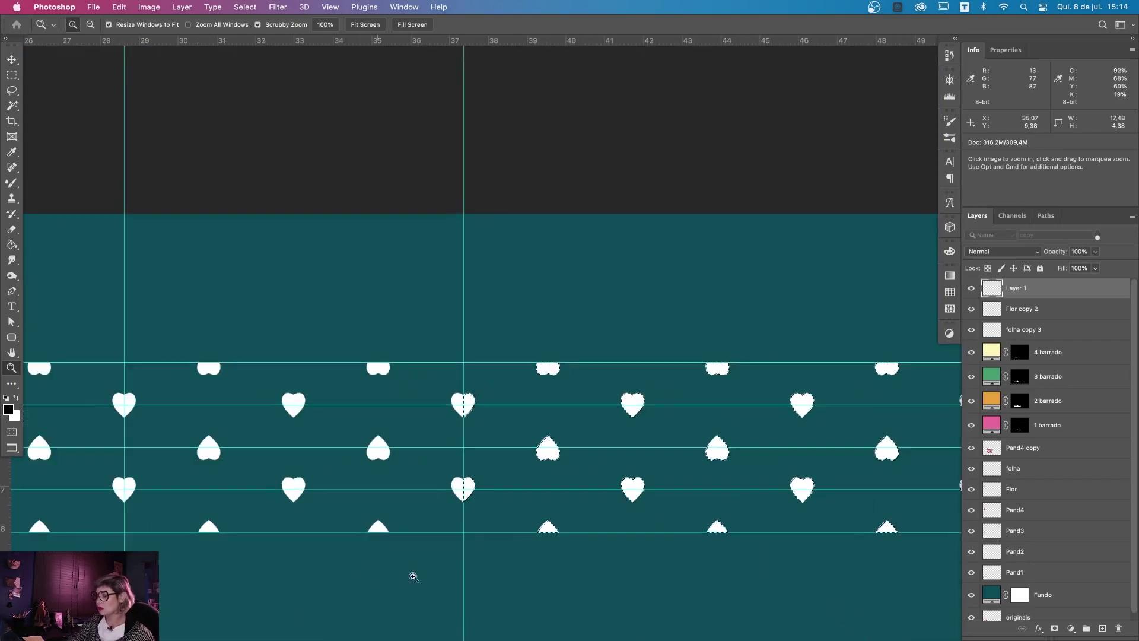
scroll(501, 516, "down", 3)
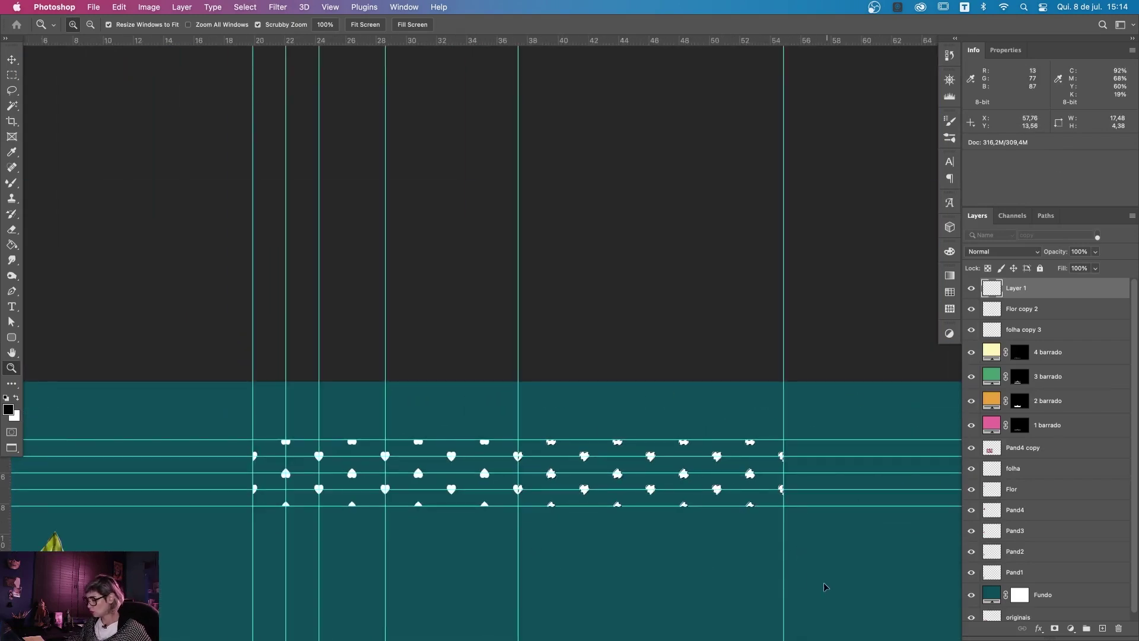
scroll(588, 470, "down", 2)
scroll(692, 534, "down", 3)
scroll(776, 466, "up", 5)
scroll(848, 323, "up", 3)
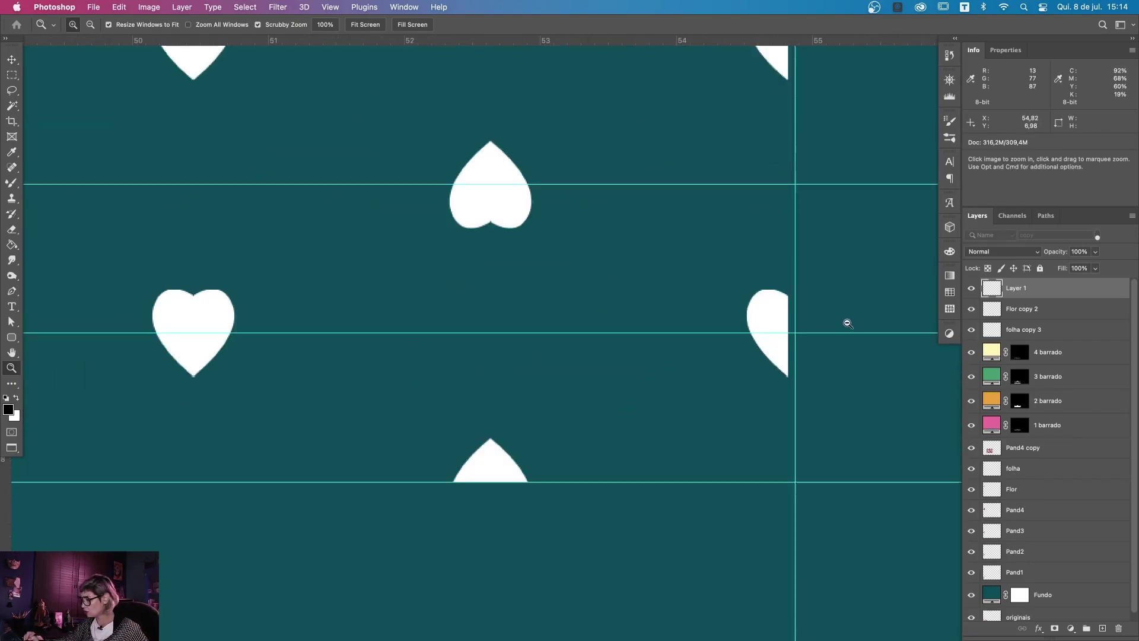
scroll(848, 323, "up", 2)
Step: Transform the copied hearts to line up with and reach the right guide
key("ctrl+t")
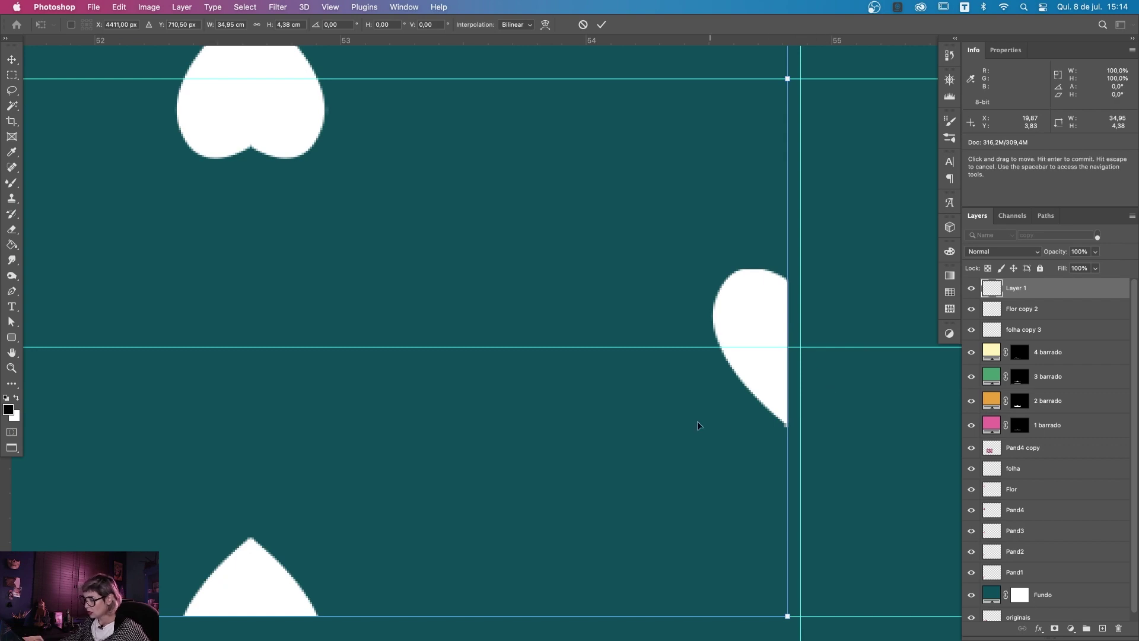
left_click_drag(697, 425, 662, 443)
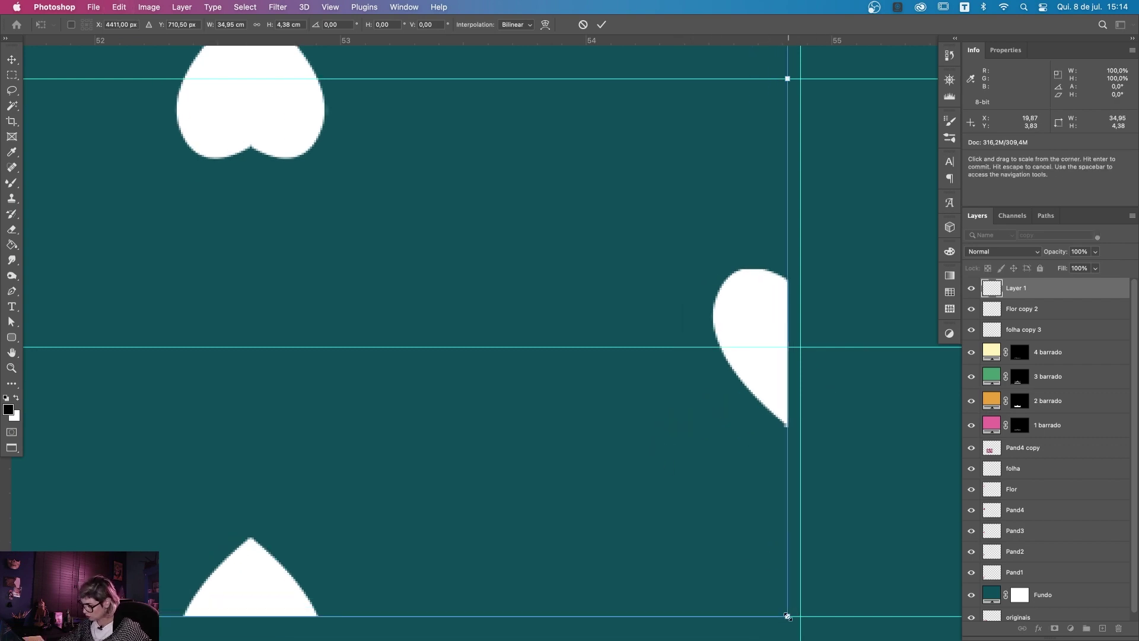
left_click_drag(752, 634, 791, 601)
key("Return")
scroll(766, 269, "down", 3)
scroll(805, 257, "up", 2)
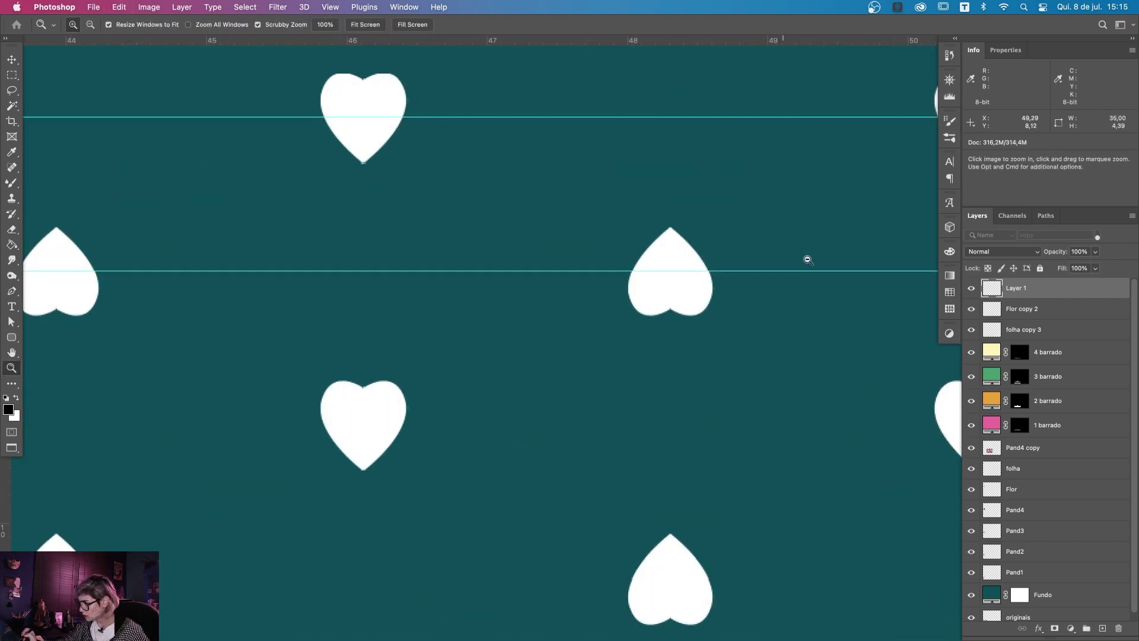
scroll(737, 361, "down", 5)
scroll(728, 371, "down", 5)
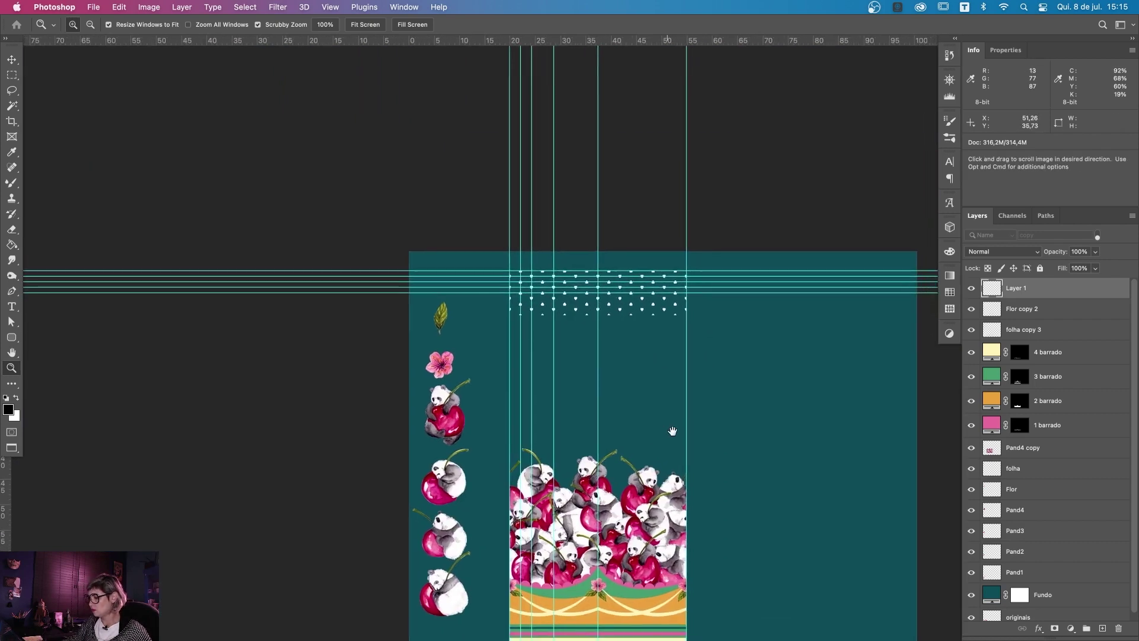
scroll(673, 432, "up", 3)
scroll(673, 343, "up", 2)
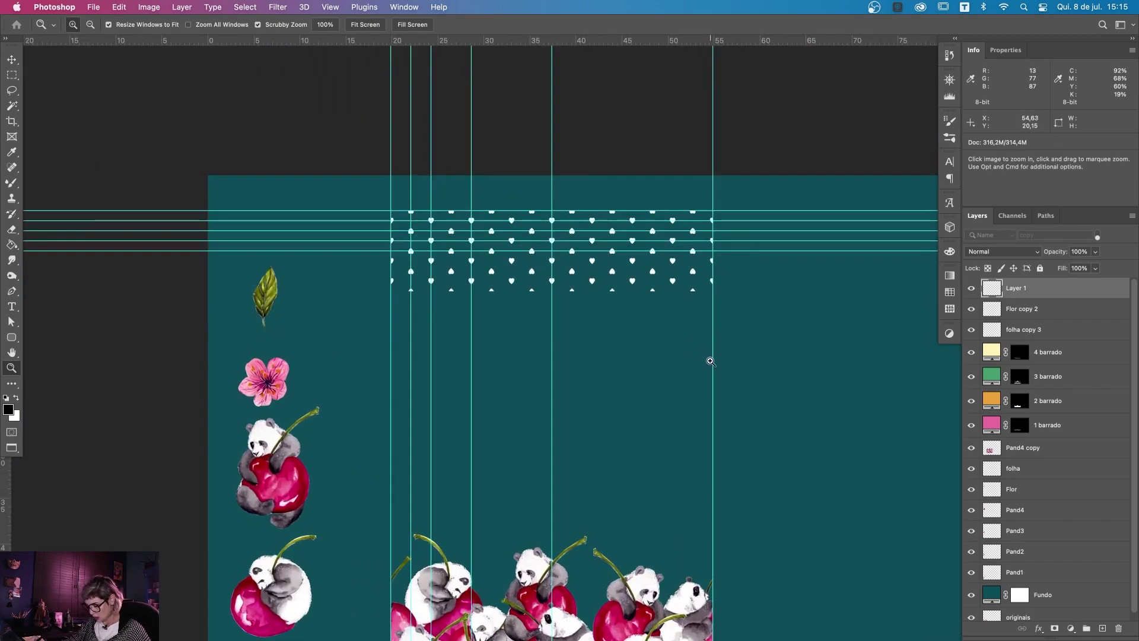
Step: Select the heart band and duplicate it 9.41 cm downward
key("m")
mouse_move(779, 365)
left_mouse_down()
mouse_move(330, 277)
mouse_move(310, 218)
left_mouse_up()
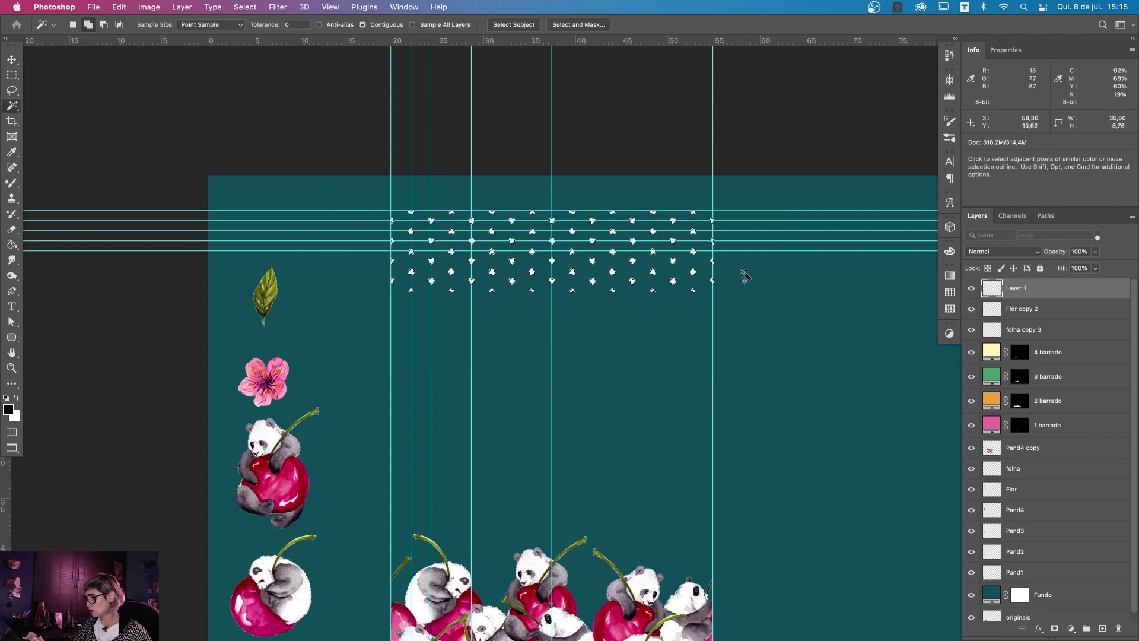
key("v")
left_click_drag(693, 274, 694, 278)
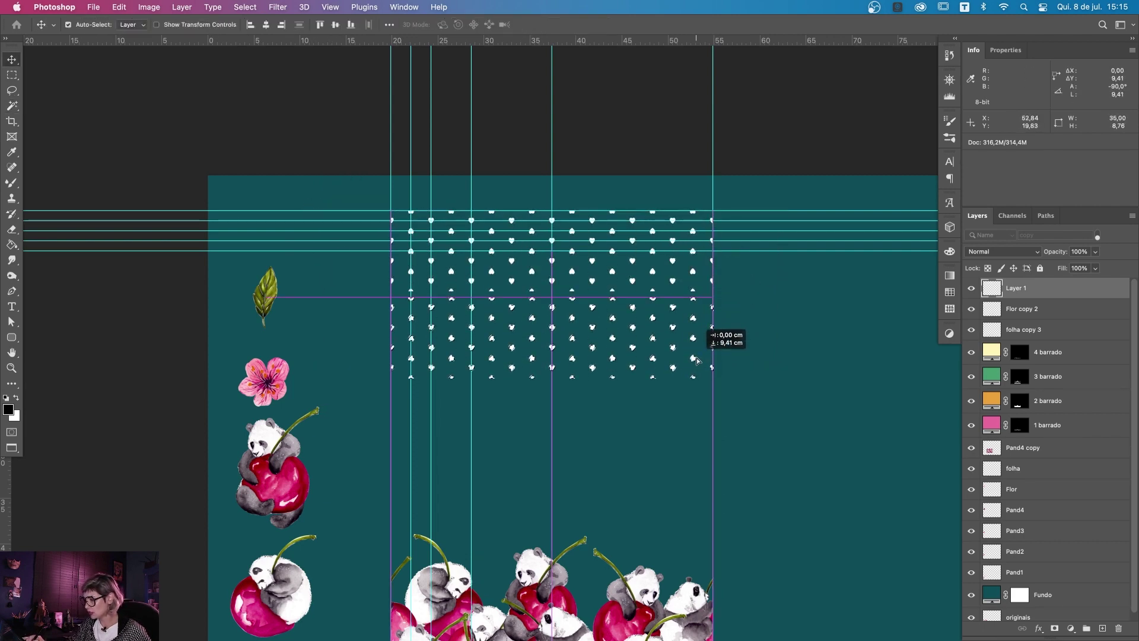
Step: Join the lower heart piece at the seam to its upper half
key("z")
left_click(678, 302)
key("v")
left_click_drag(690, 492, 696, 447)
key("z")
left_click(697, 445)
left_click_drag(681, 503, 681, 458)
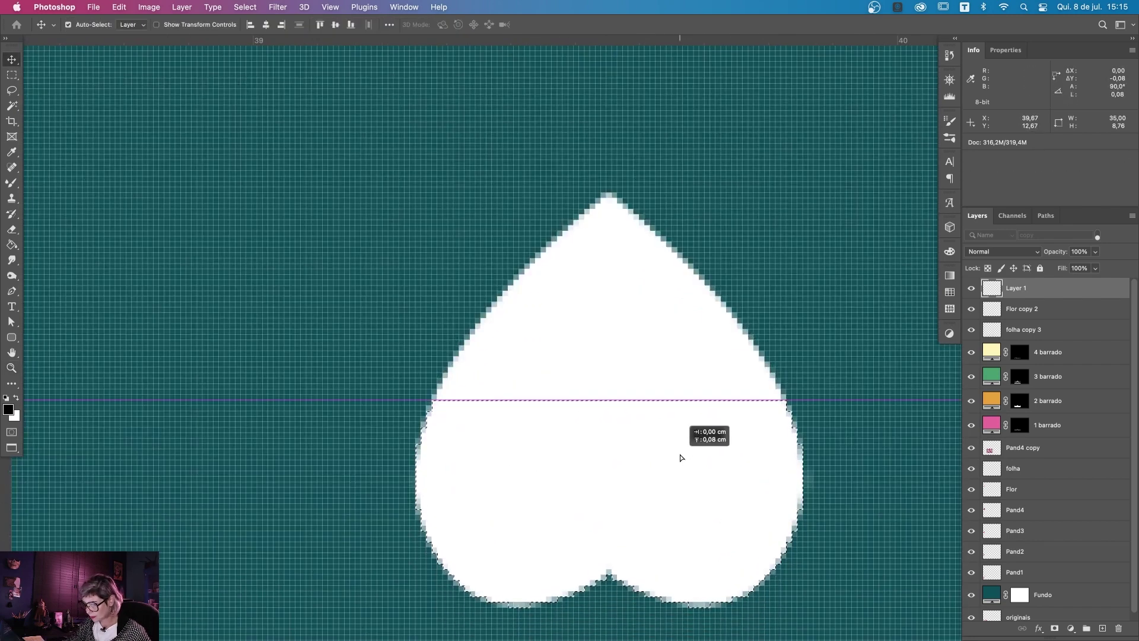
Step: Move the lower halves of the split hearts up onto their tops
key("z")
scroll(664, 482, "down", 10)
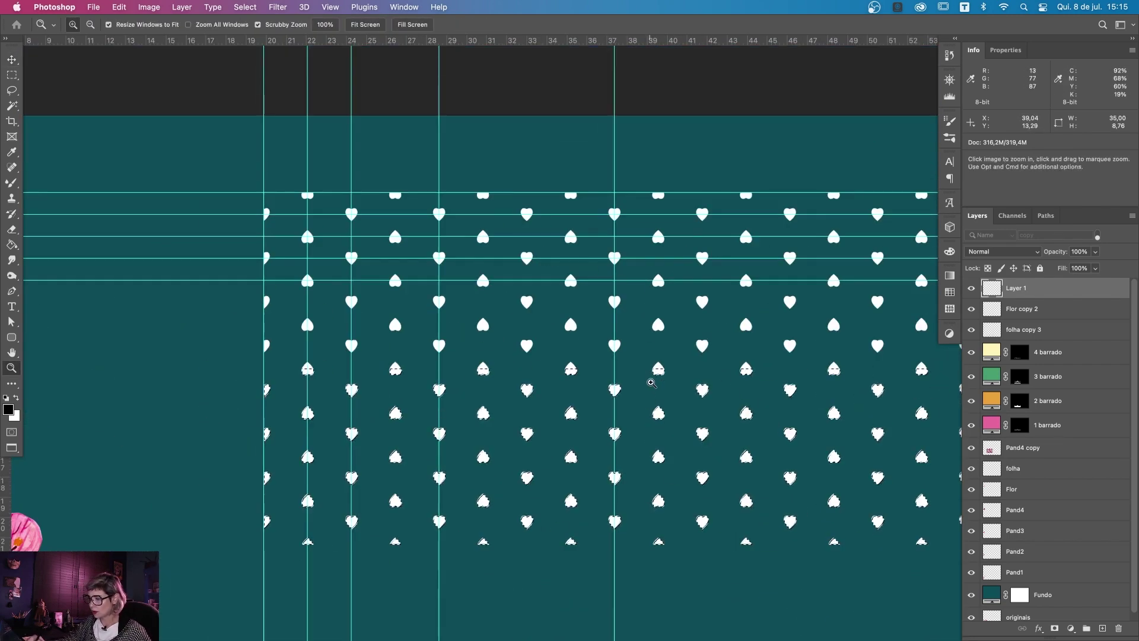
scroll(653, 386, "down", 3)
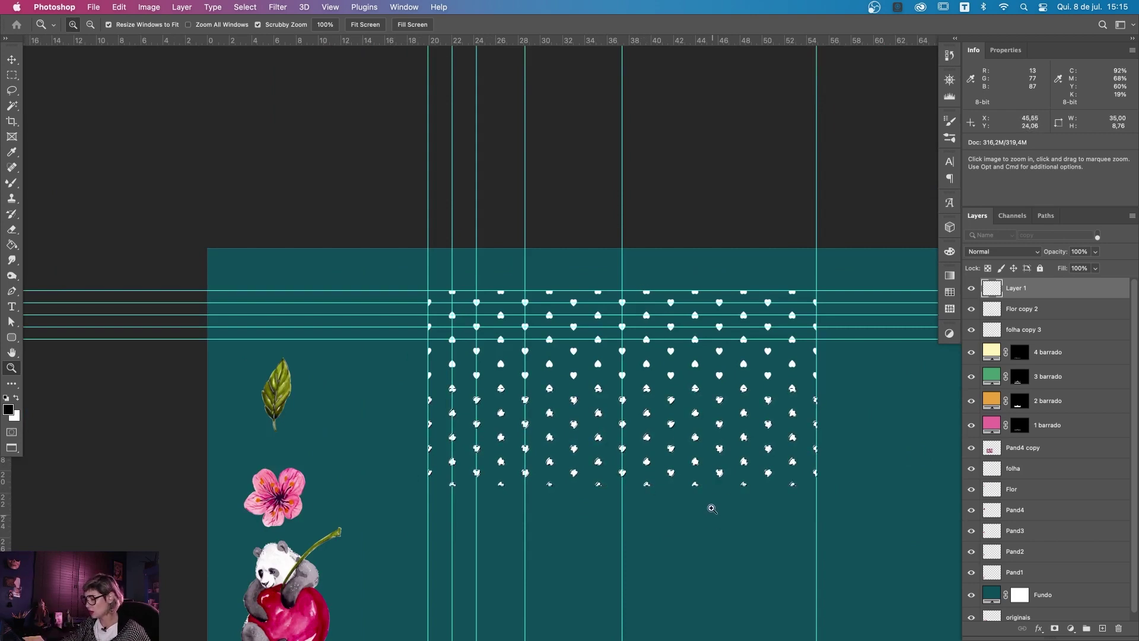
scroll(706, 509, "down", 2)
left_click_drag(697, 509, 658, 276)
key("v")
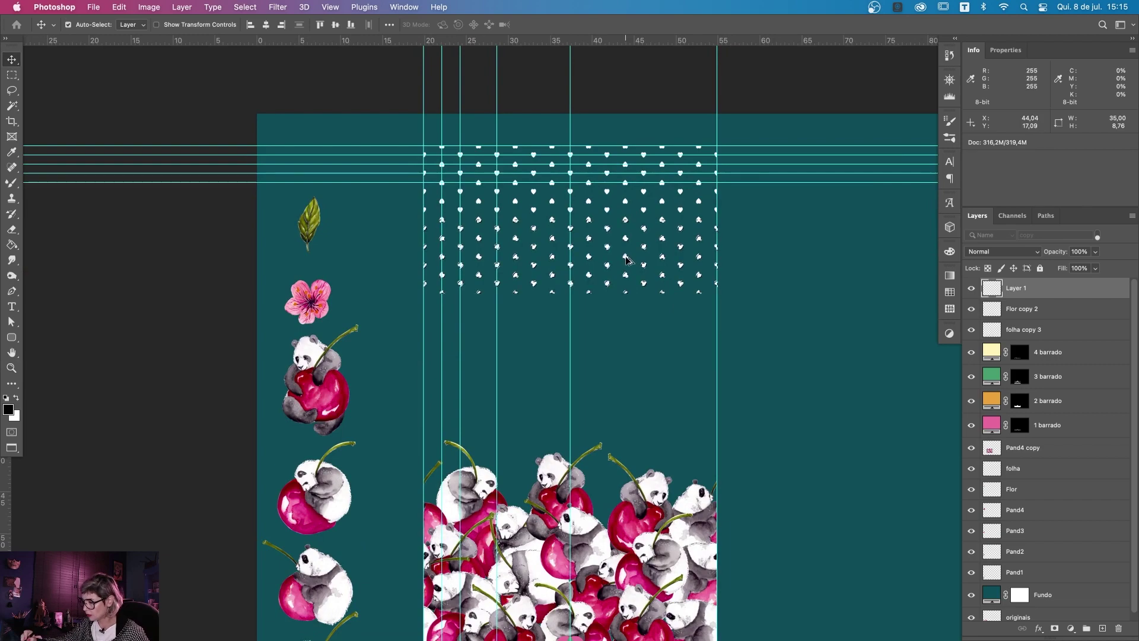
key("z")
key("super+plus")
key("super+plus")
key("super+plus")
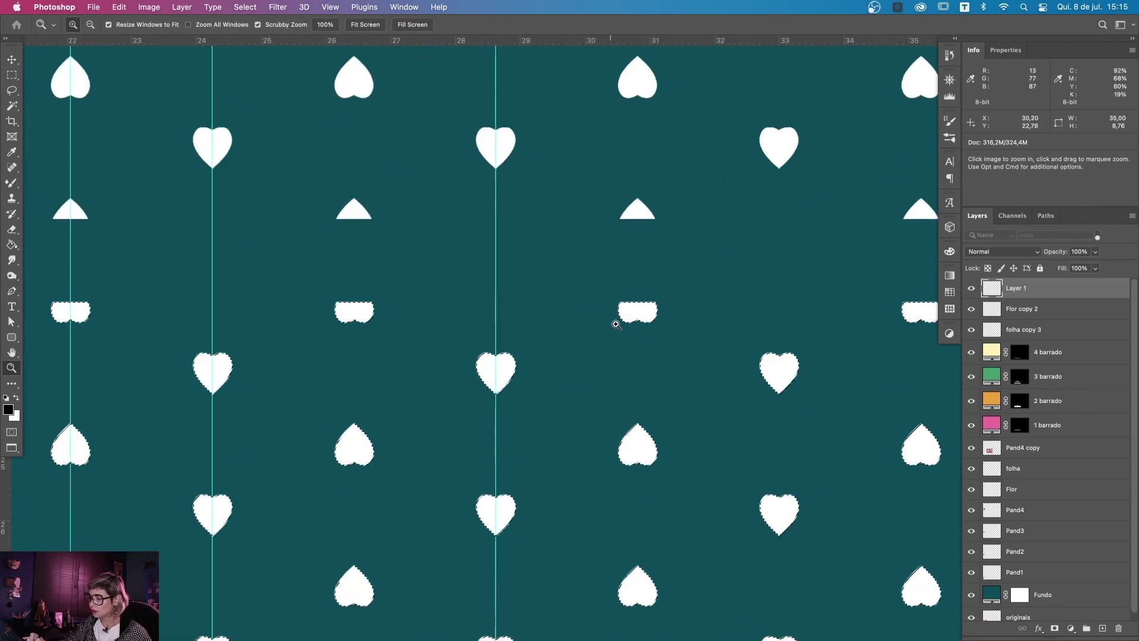
left_click_drag(641, 448, 665, 383)
key("super+plus")
key("super+plus")
key("super+plus")
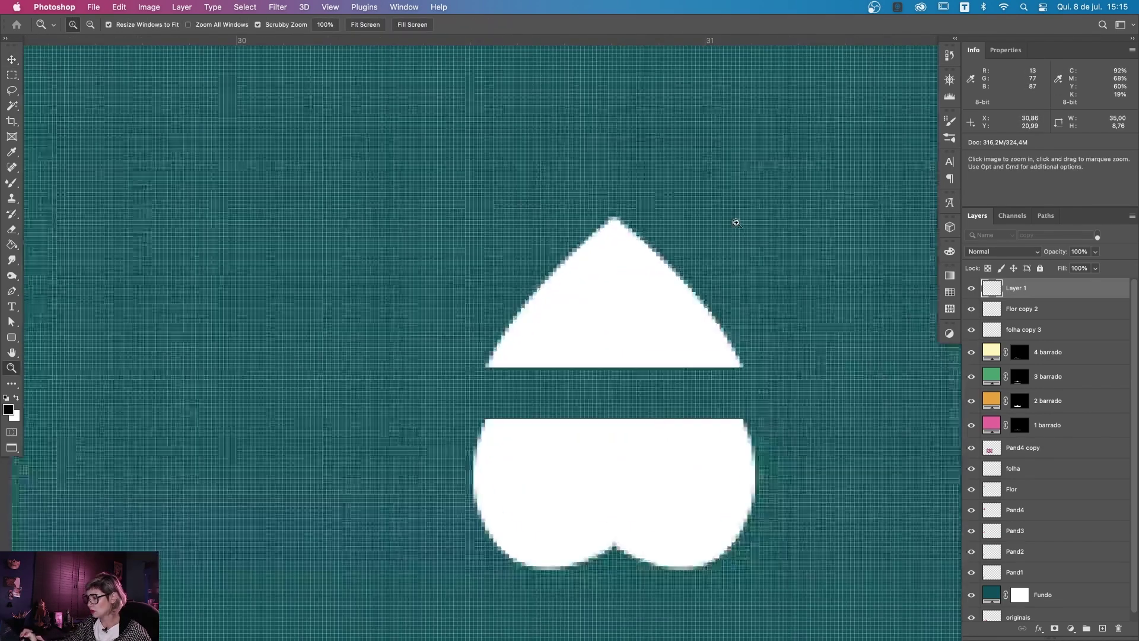
key("v")
left_click_drag(663, 453, 657, 404)
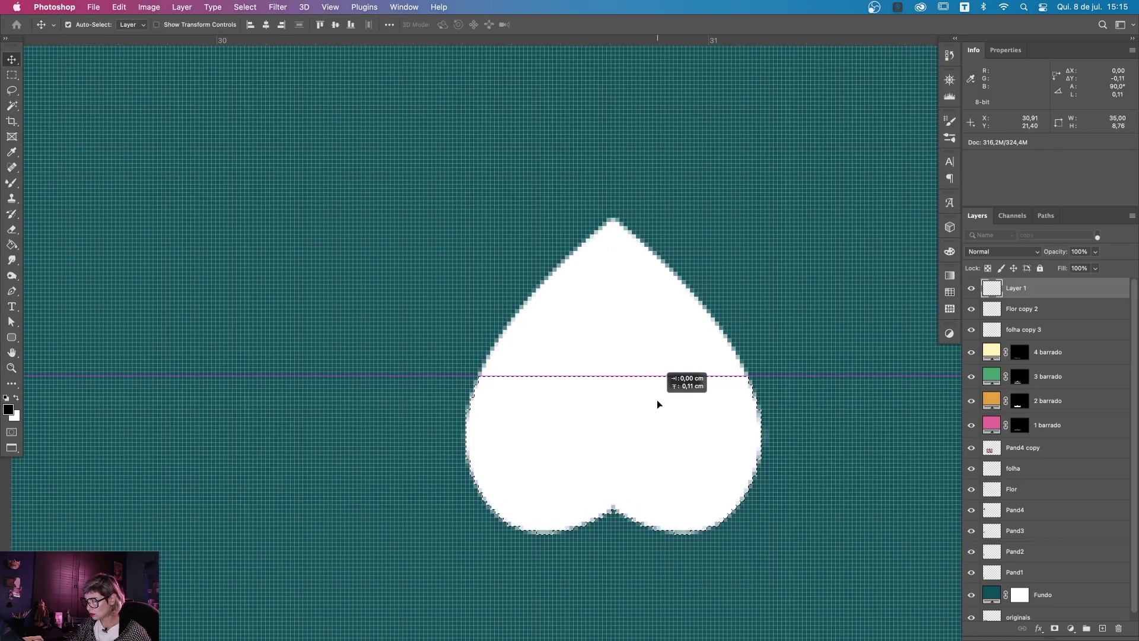
Step: Shift the lower block of hearts down
key("z")
key("super+minus")
key("super+minus")
key("super+minus")
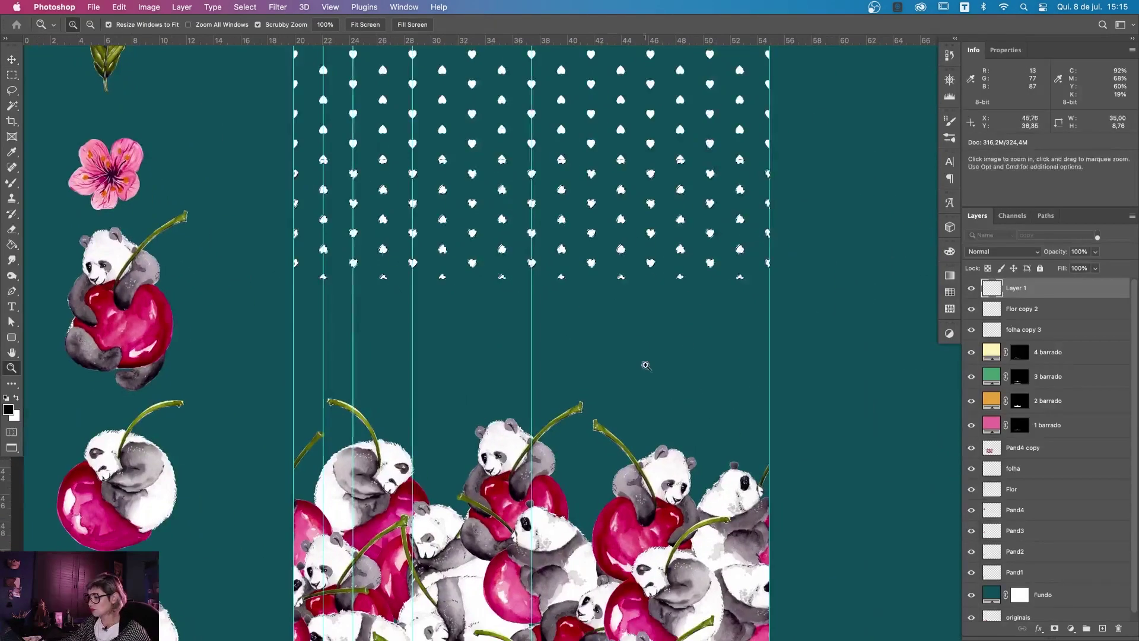
key("super+minus")
key("super+plus")
key("v")
left_click_drag(618, 184, 618, 301)
Step: Raise the lower heart block to close the gap, then deselect
key("z")
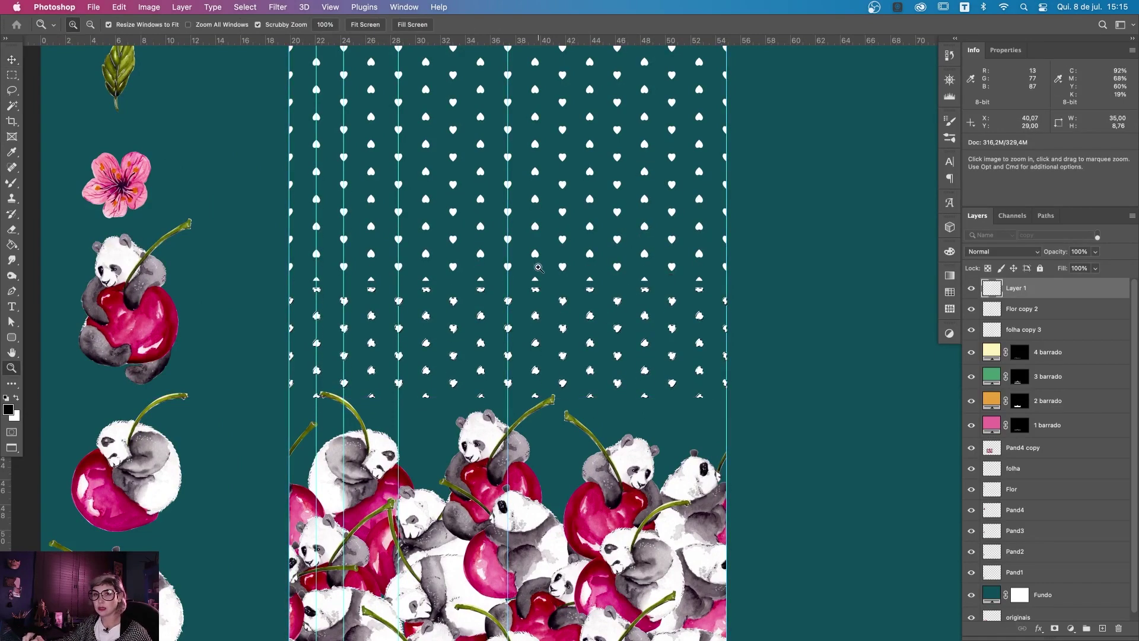
left_click_drag(538, 268, 624, 308)
left_click_drag(534, 399, 522, 326)
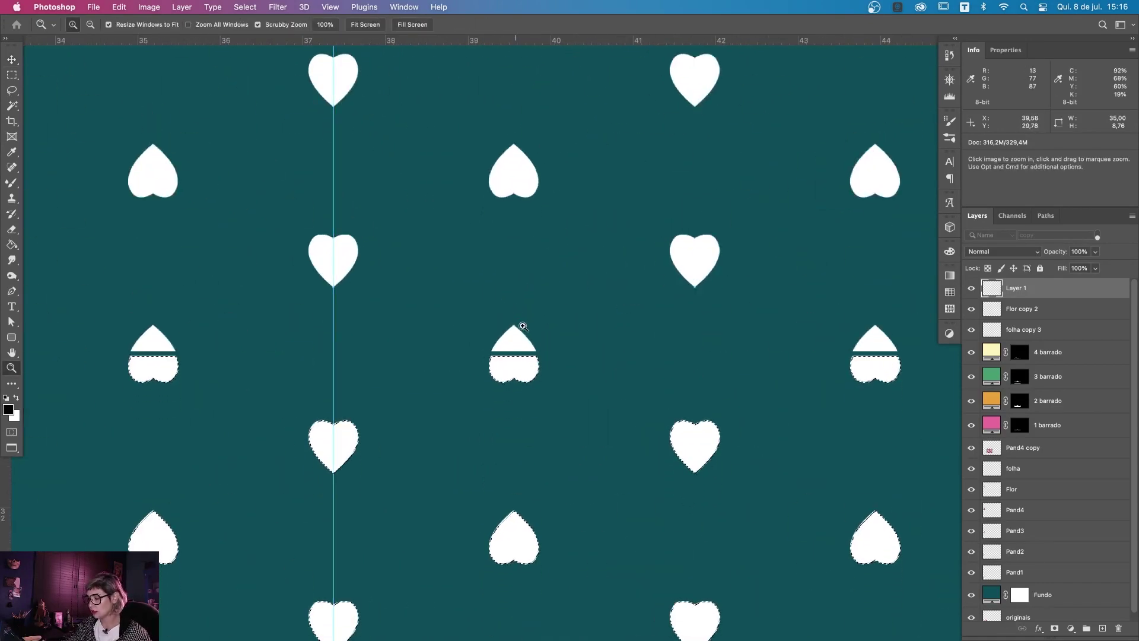
key("super+plus")
key("super+plus")
left_click_drag(552, 471, 552, 452)
key("super+d")
Step: Move the heart pattern down about 11 cm
key("super+minus")
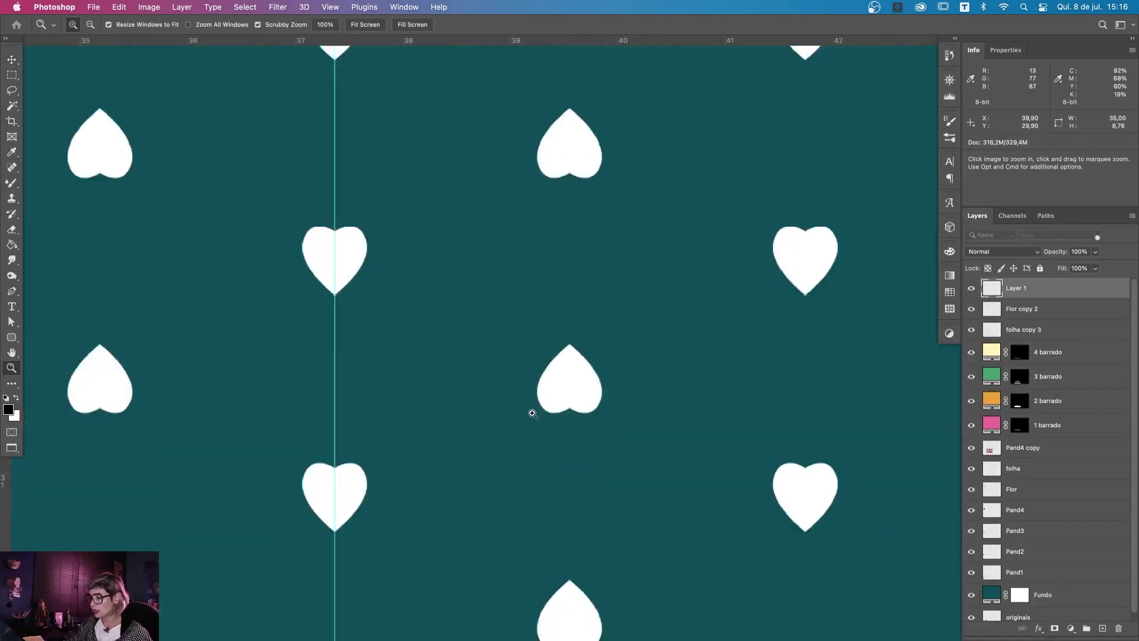
key("super+minus")
key("super+minus")
key("super+minus")
key("super+minus")
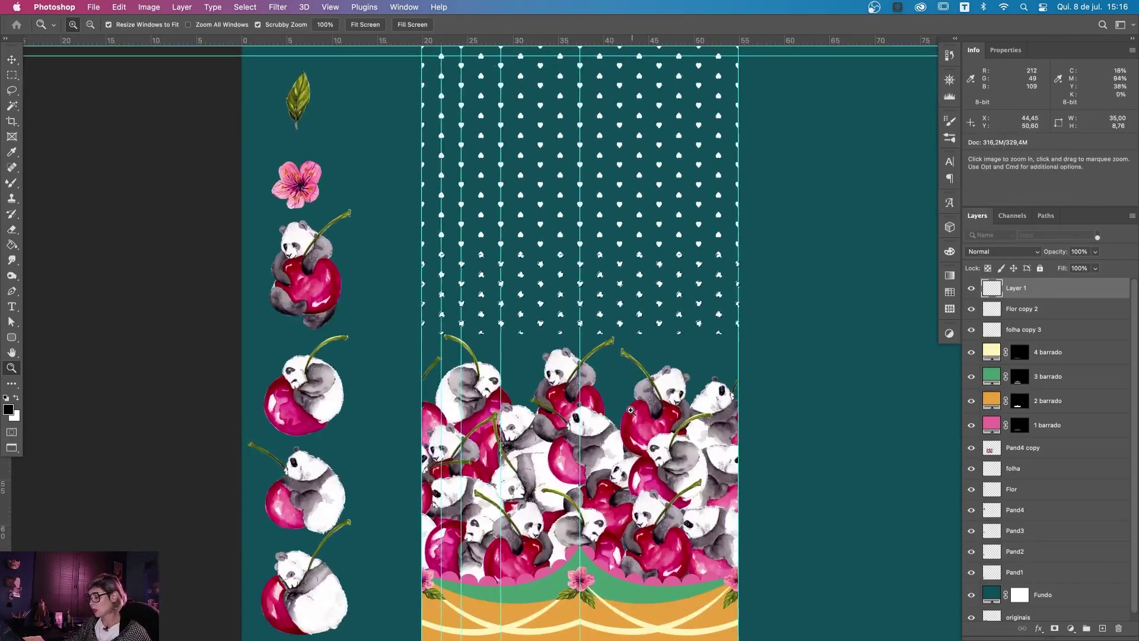
left_click(631, 410)
key("v")
left_click_drag(642, 243, 652, 382)
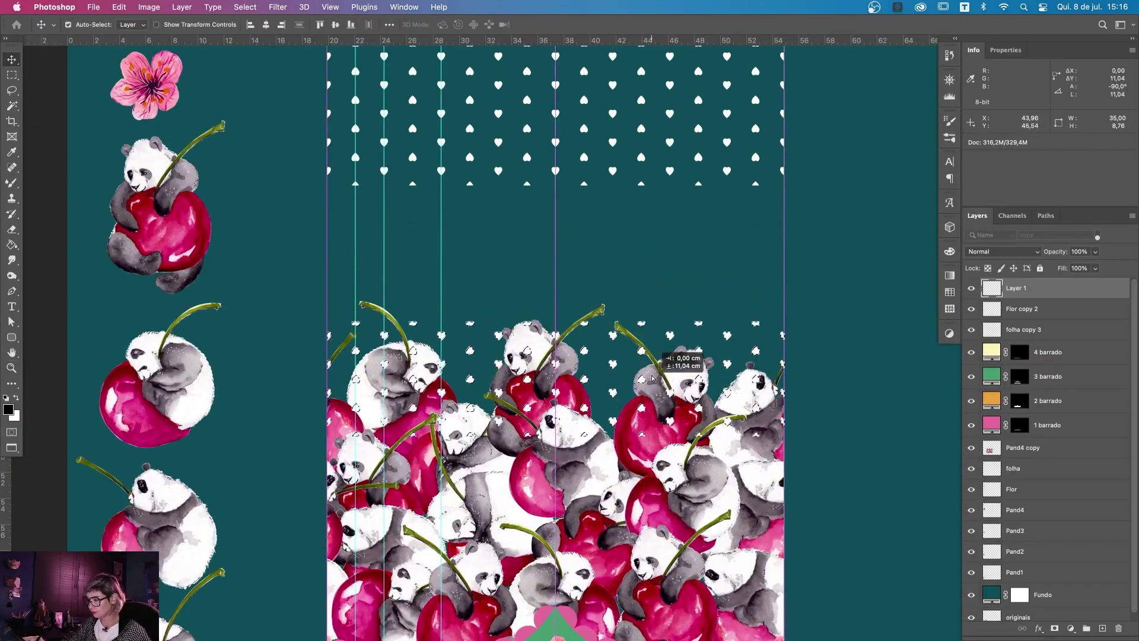
Step: Raise a split heart's lower half to close its gap
key("z")
left_click_drag(611, 199, 682, 234)
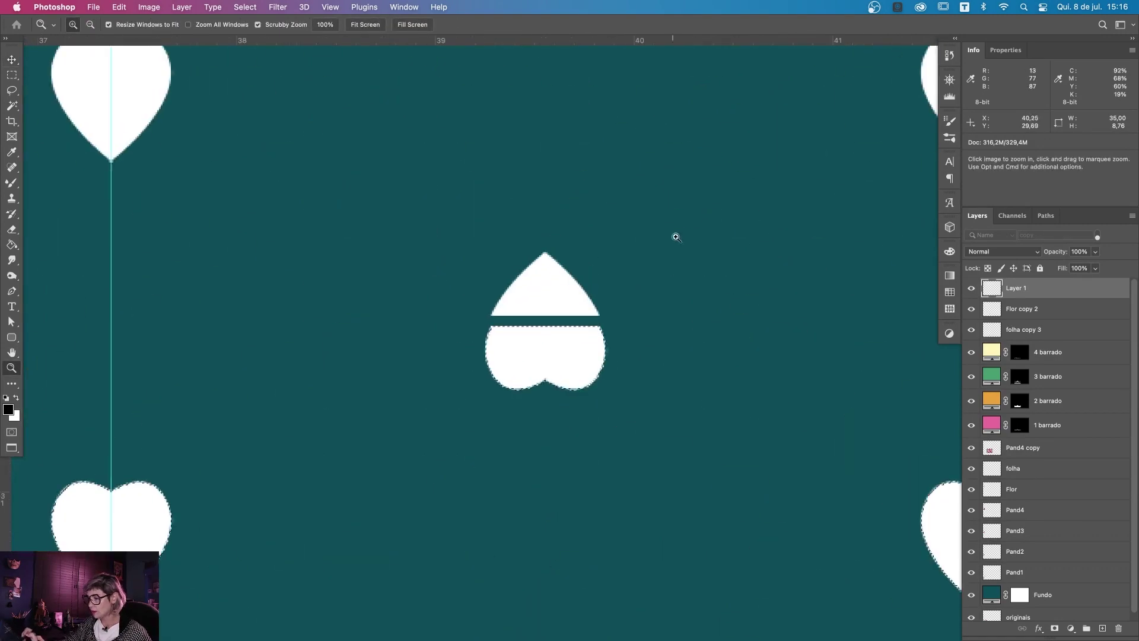
left_click_drag(582, 368, 579, 358)
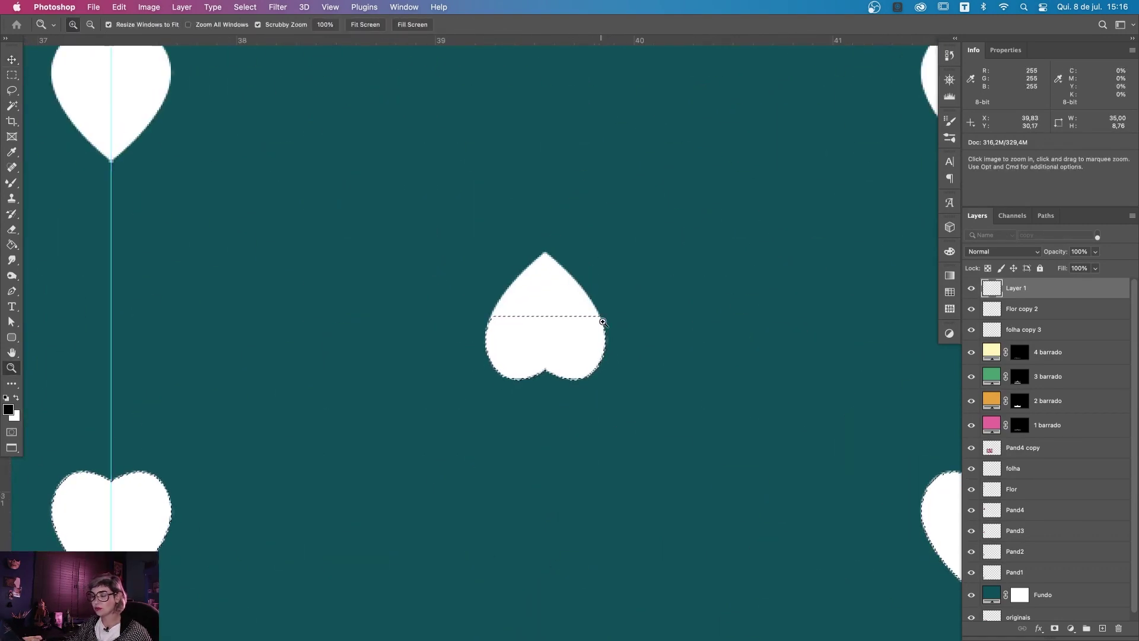
scroll(601, 323, "down", 10)
scroll(605, 305, "down", 5)
scroll(677, 413, "down", 5)
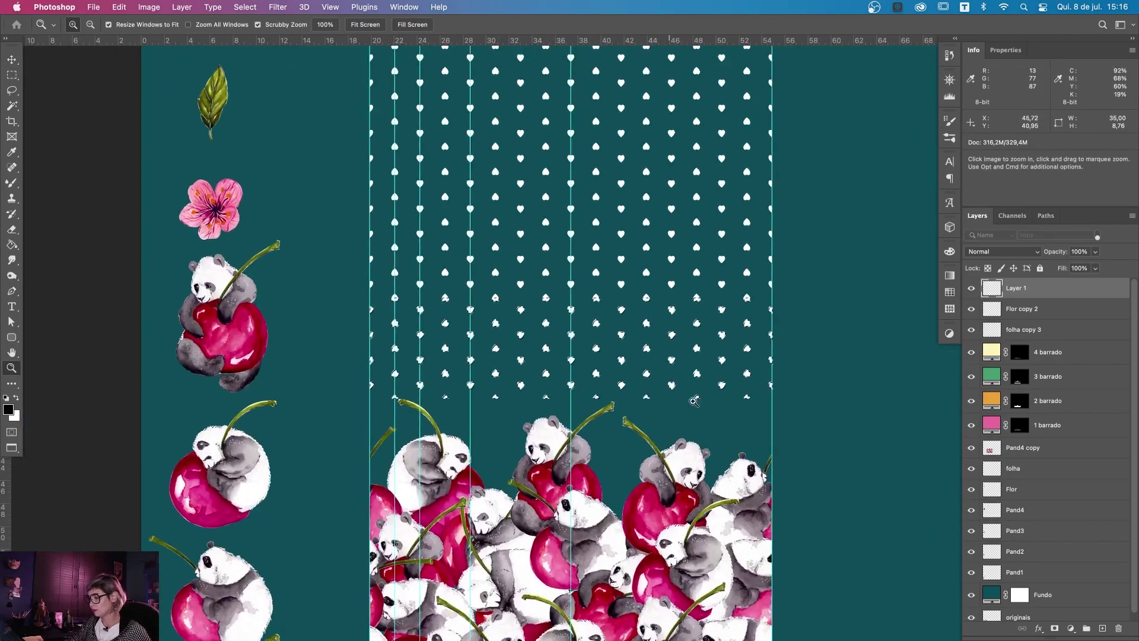
Step: Move the heart pattern further down and place its layer below Pand1
left_click(677, 413)
key("v")
mouse_move(694, 276)
left_mouse_down()
mouse_move(700, 455)
mouse_move(687, 411)
left_mouse_up()
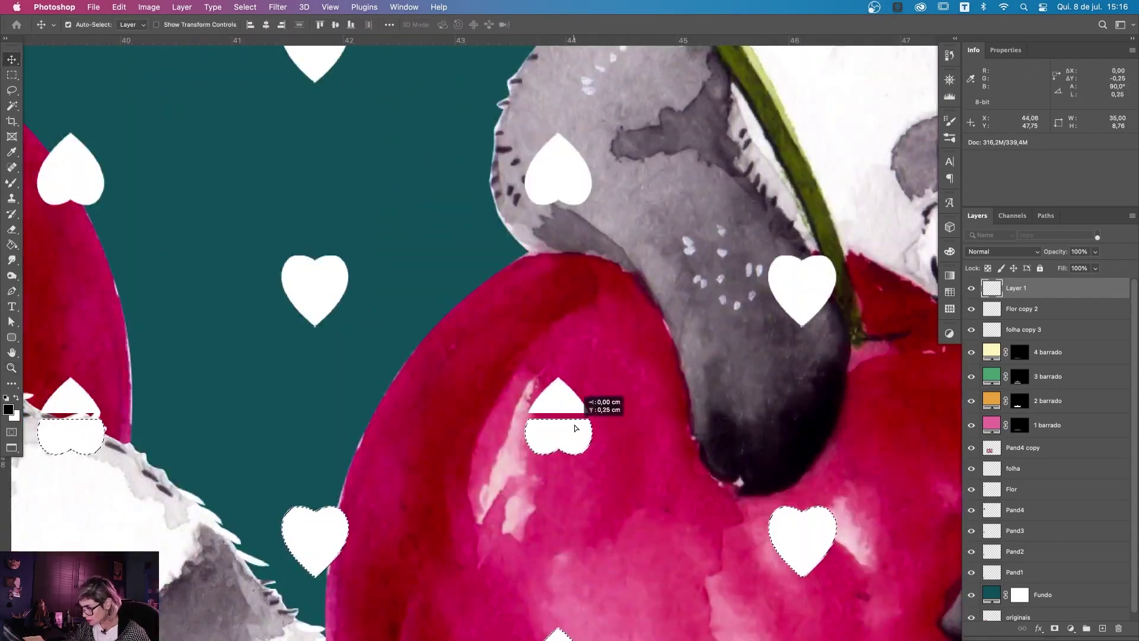
key("z")
scroll(534, 356, "down", 5)
left_click_drag(1015, 288, 1015, 570)
double_click(1023, 572)
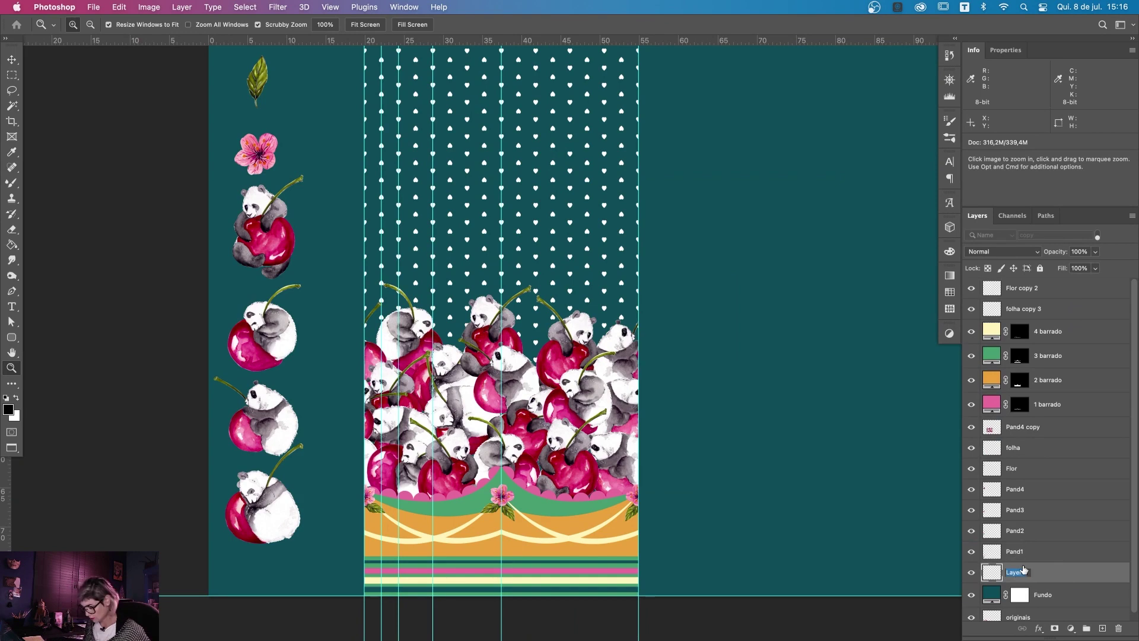
Step: Name the layer 'Padrão coração' at 14% opacity and crop the canvas to the artwork
type("Padrãocoração")
left_click_drag(1095, 251, 1049, 268)
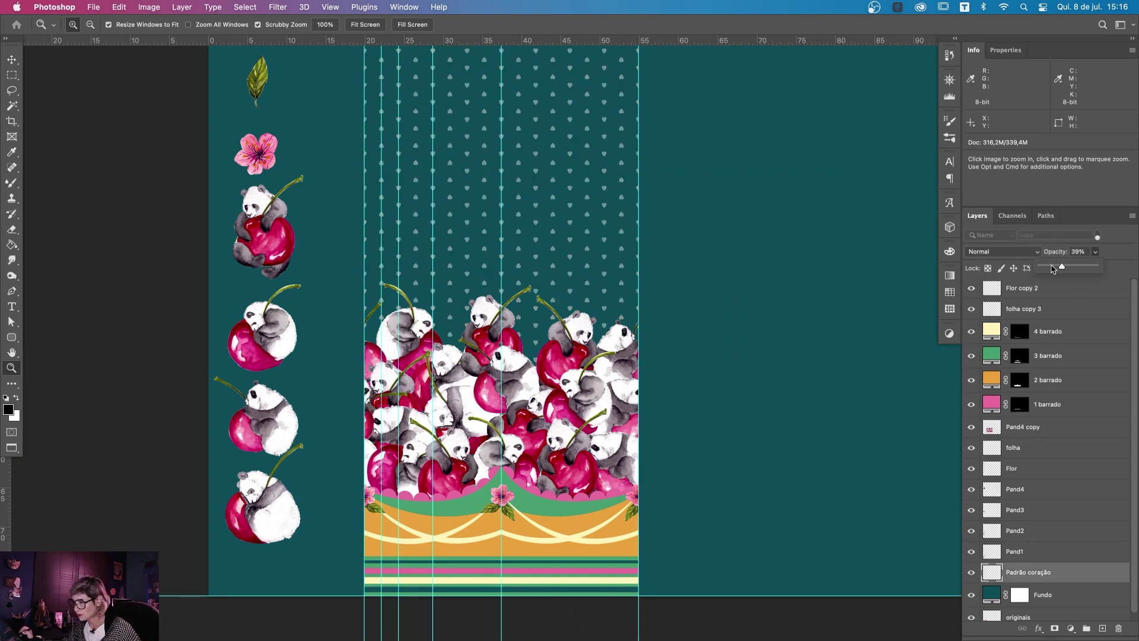
key("ctrl+minus")
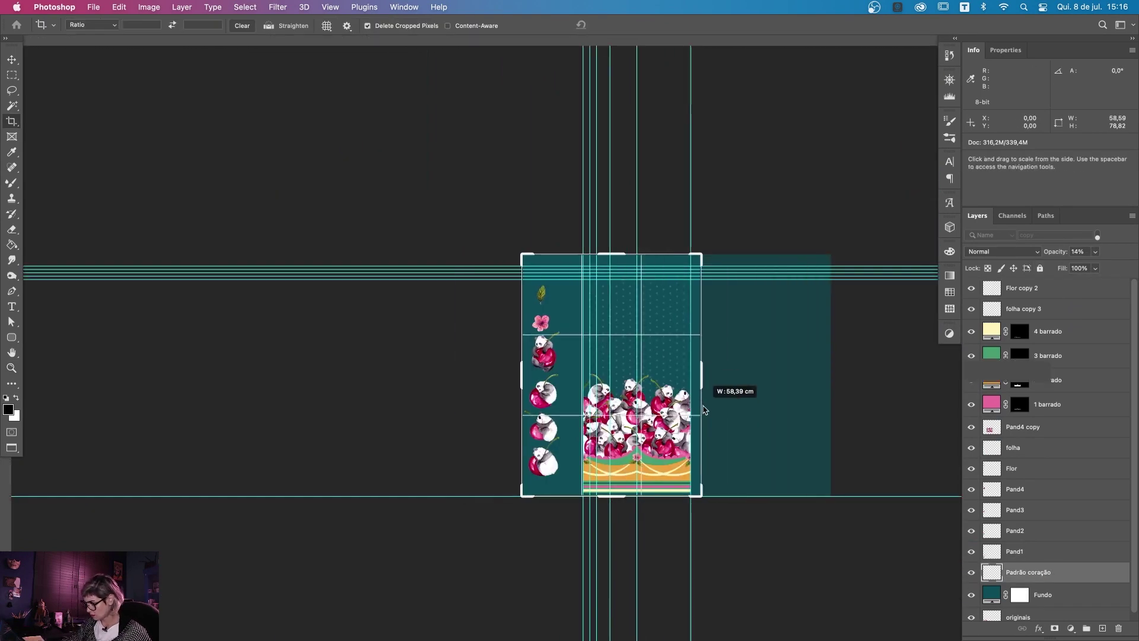
mouse_move(712, 394)
left_mouse_down()
mouse_move(668, 335)
mouse_move(659, 497)
left_mouse_up()
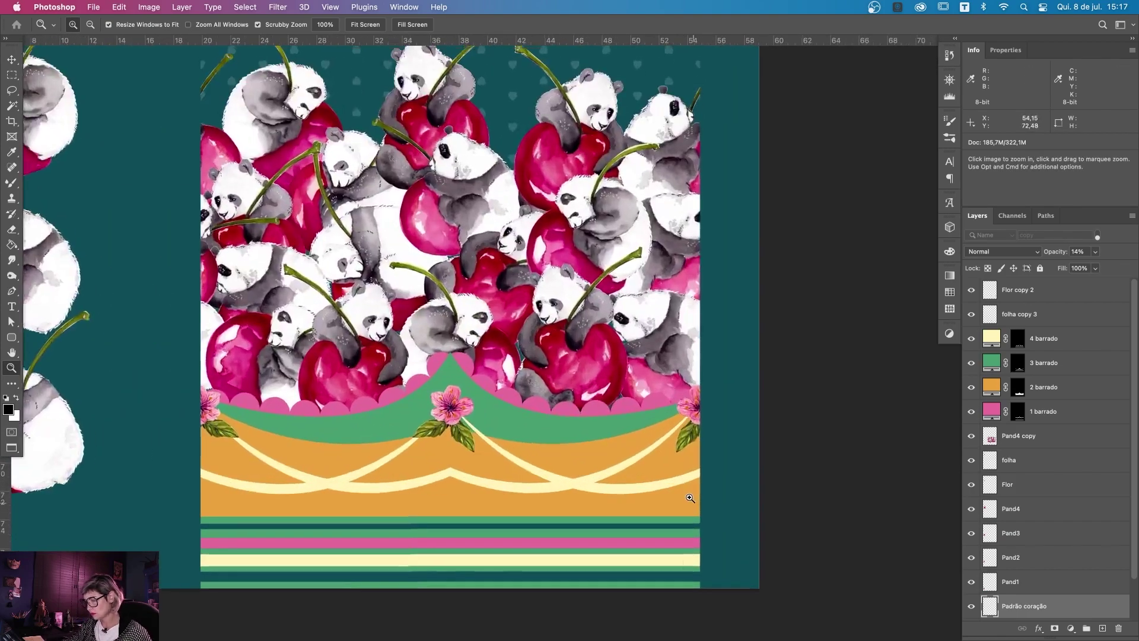
Step: Show the guides and place a copy of the heart layer above 2 barrado
key("ctrl+semicolon")
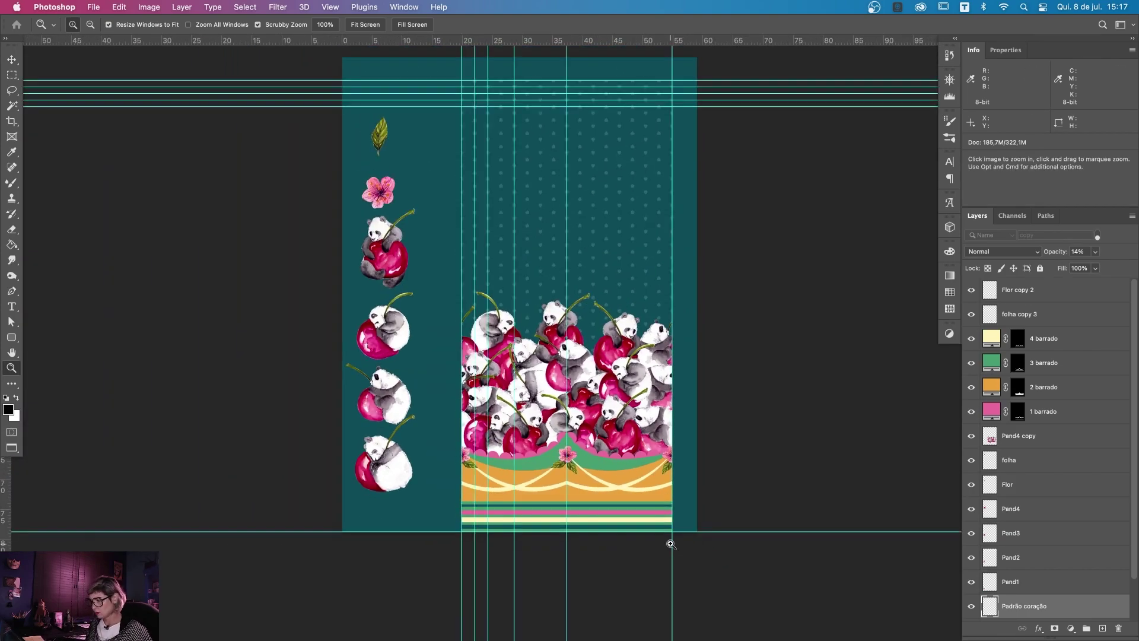
left_click_drag(671, 542, 661, 498)
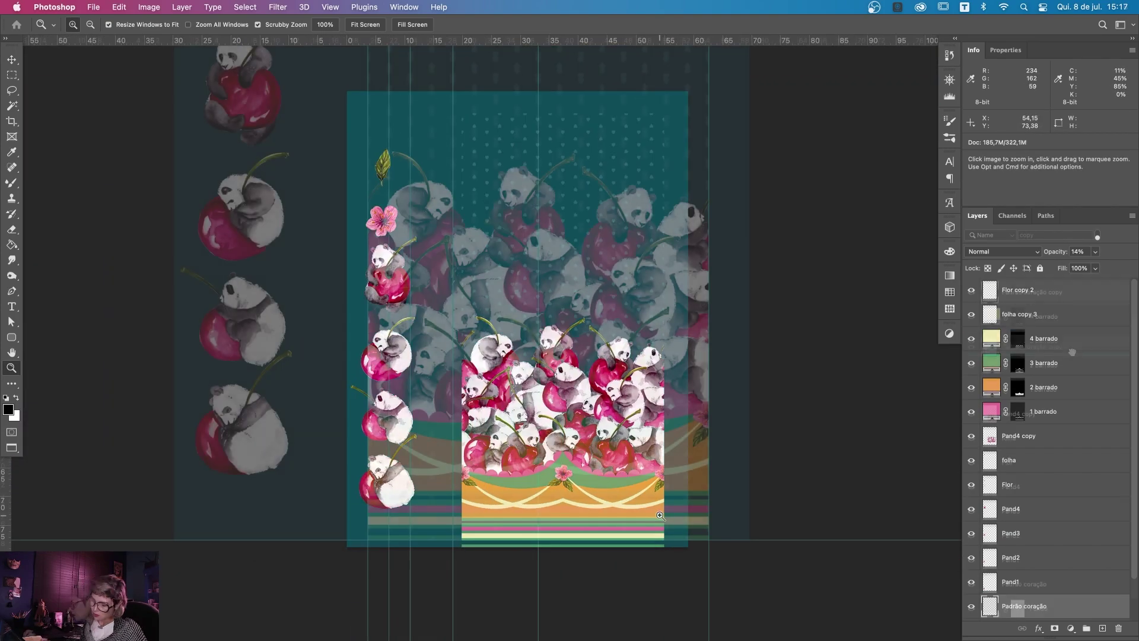
key("ctrl+j")
left_click_drag(1033, 594, 1037, 318)
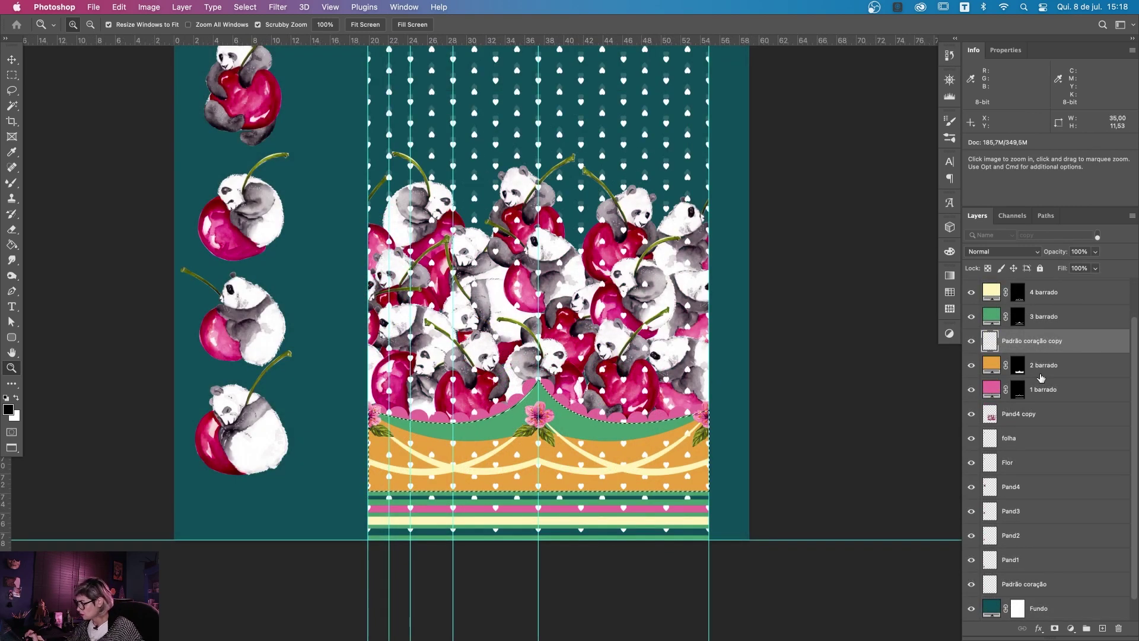
Step: Copy the 2 barrado mask onto the heart copy so inverted white hearts show only on the orange band
left_click_drag(1018, 366, 991, 341)
left_click(876, 491, "alt")
left_click(1023, 342)
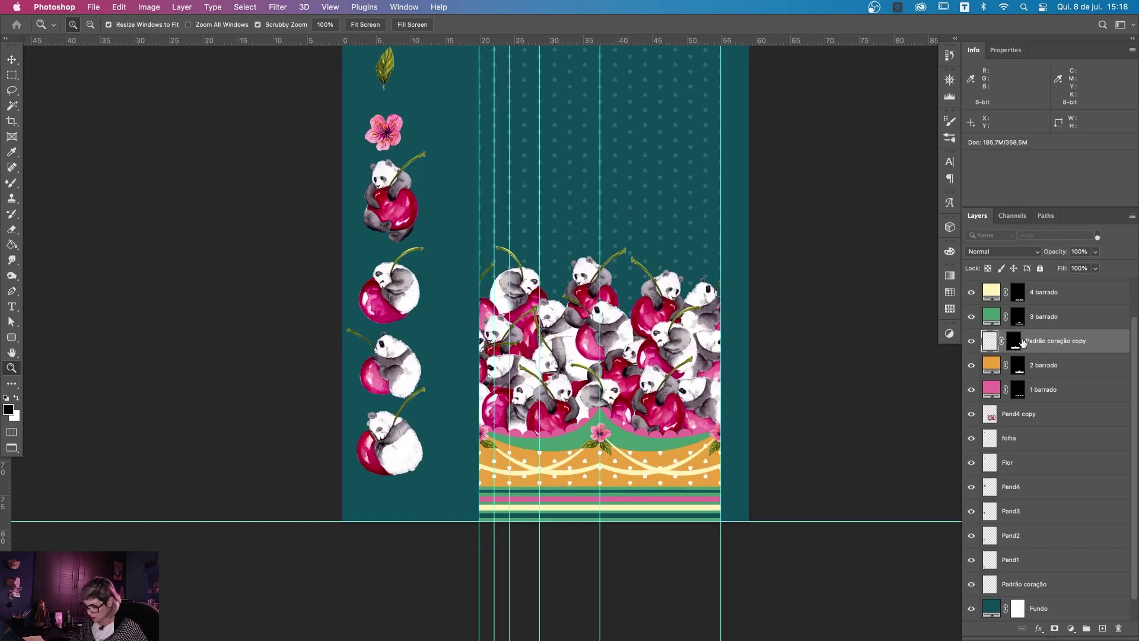
scroll(771, 473, "up", 3)
key("ctrl+i")
scroll(793, 361, "down", 2)
scroll(604, 531, "down", 2)
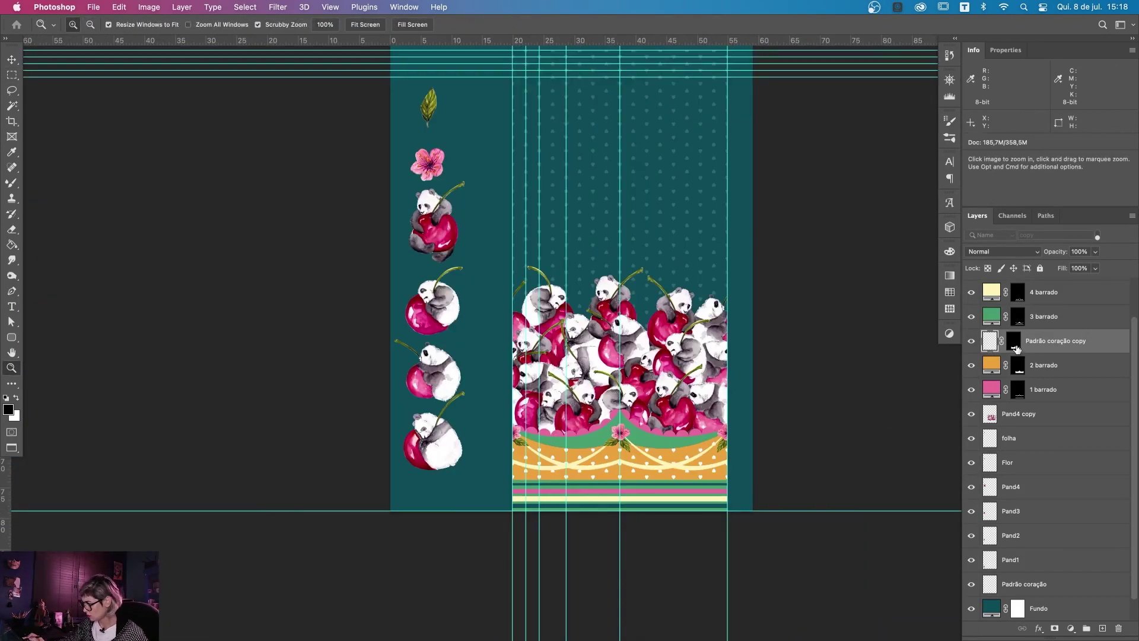
key("ctrl+d")
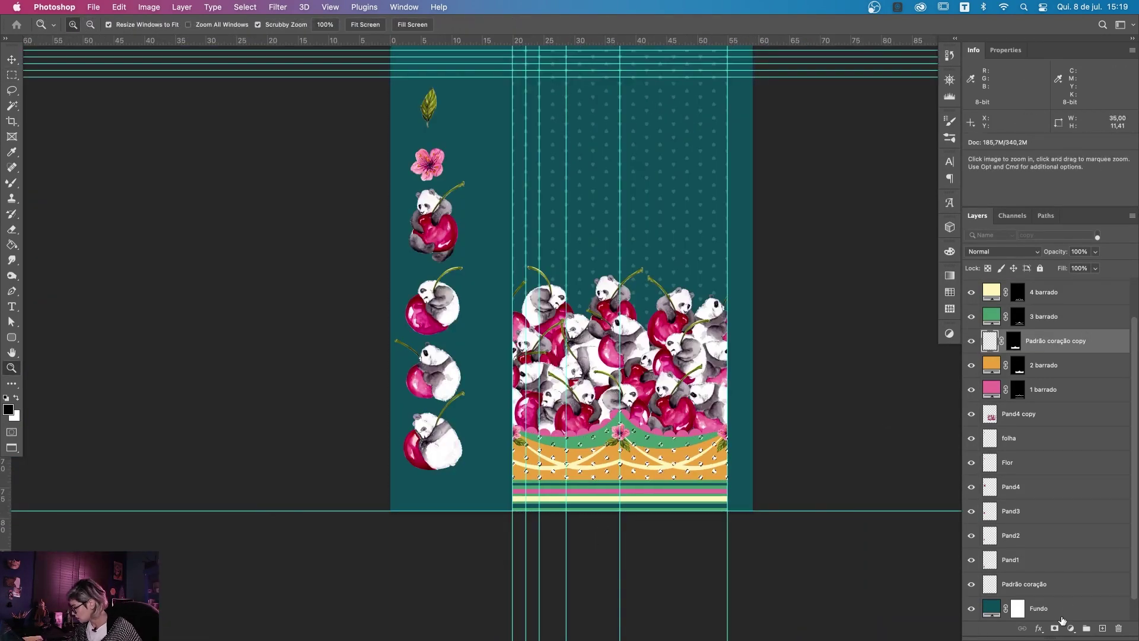
Step: Add a Solid Color fill named corações barrado to colour the hearts, trying out shades
left_click(1071, 628)
left_click(1068, 356)
left_click(1076, 178)
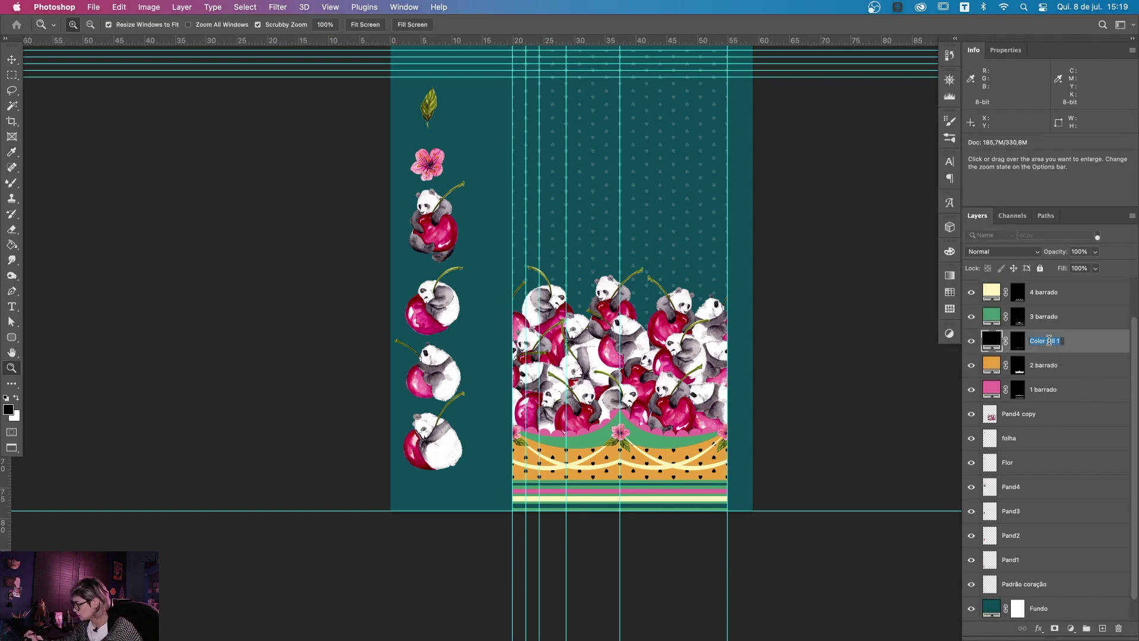
double_click(991, 341)
left_click(693, 428)
key("ctrl+plus")
key("Return")
left_click_drag(817, 514, 790, 491)
Step: Recolour the hearts pale yellow and the 3 barrado green band to muted green 578b68
double_click(991, 341)
left_click_drag(834, 297, 844, 245)
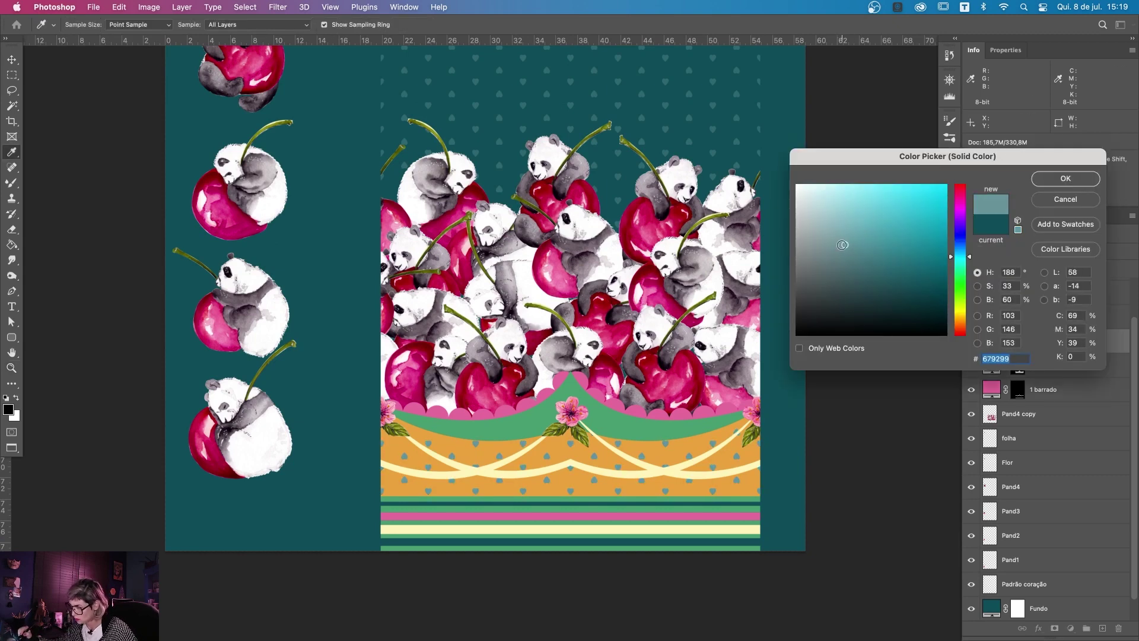
left_click(960, 193)
left_click(877, 198)
left_click(962, 321)
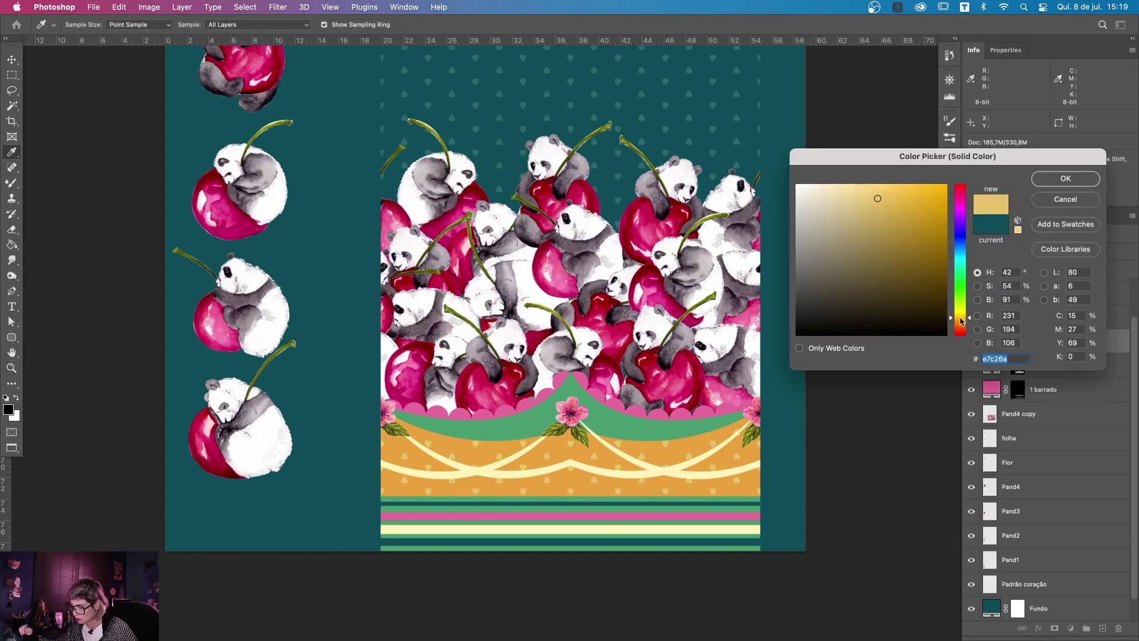
mouse_move(962, 321)
left_mouse_down()
mouse_move(963, 255)
mouse_move(969, 364)
mouse_move(963, 261)
mouse_move(962, 277)
left_mouse_up()
left_click(878, 228)
left_click(853, 253)
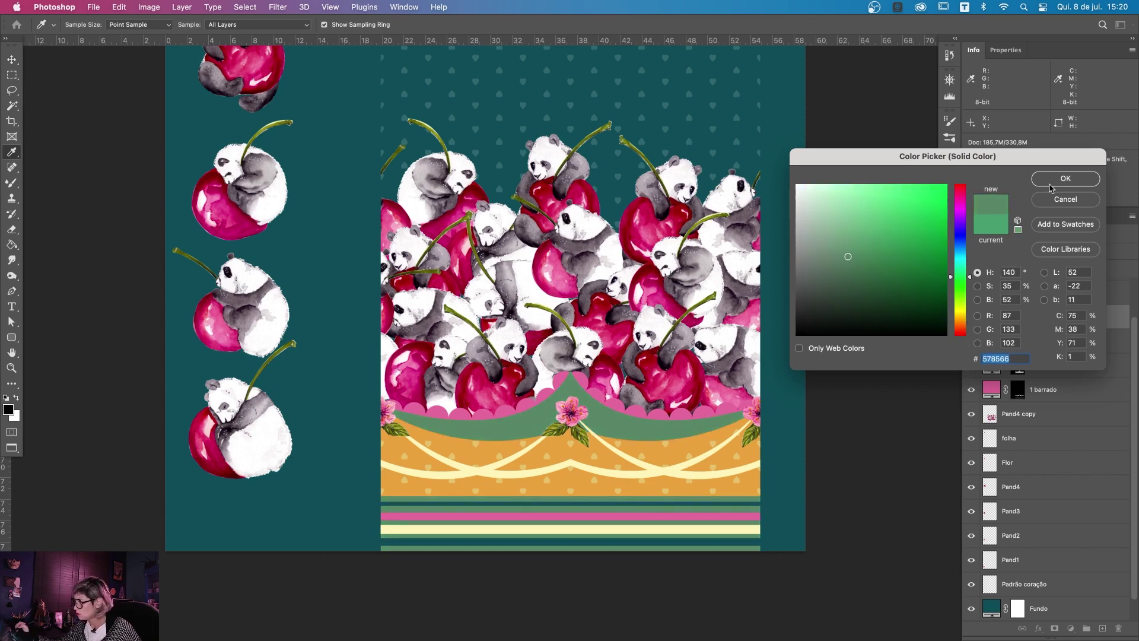
key("Return")
Step: Fit the whole document in view with guides shown, then begin saving under a new name
key("z")
key("super+minus")
key("super+semicolon")
left_click_drag(796, 460, 842, 430)
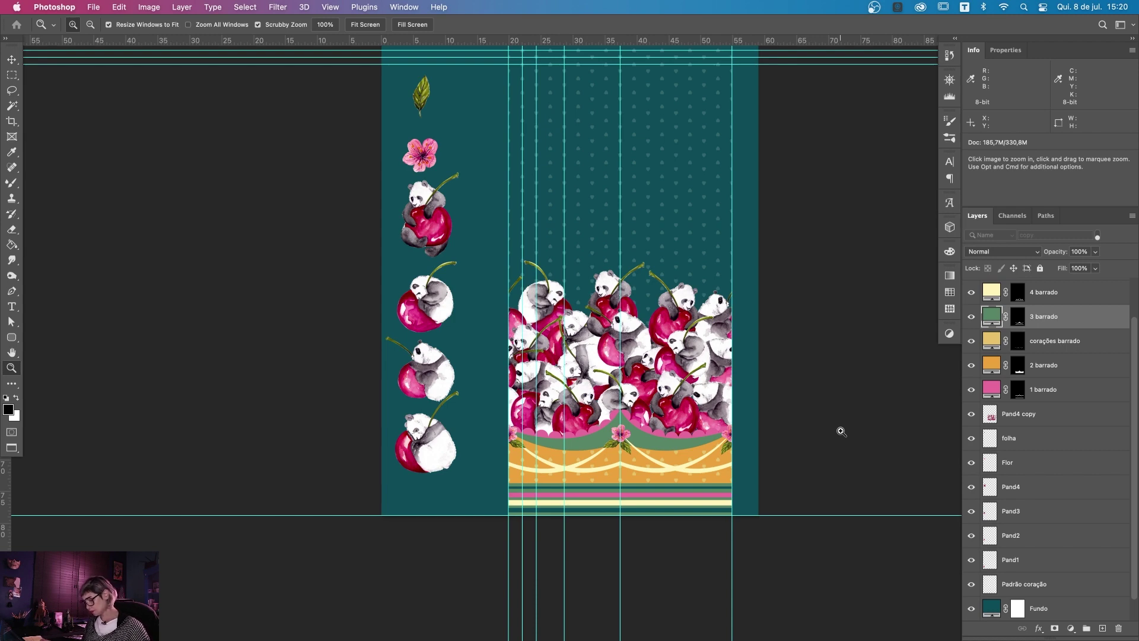
key("super+shift+s")
Step: Save the artwork as 'ARTE 108 barrado.psd', accepting the Photoshop format options
left_click(589, 64)
type("barrado")
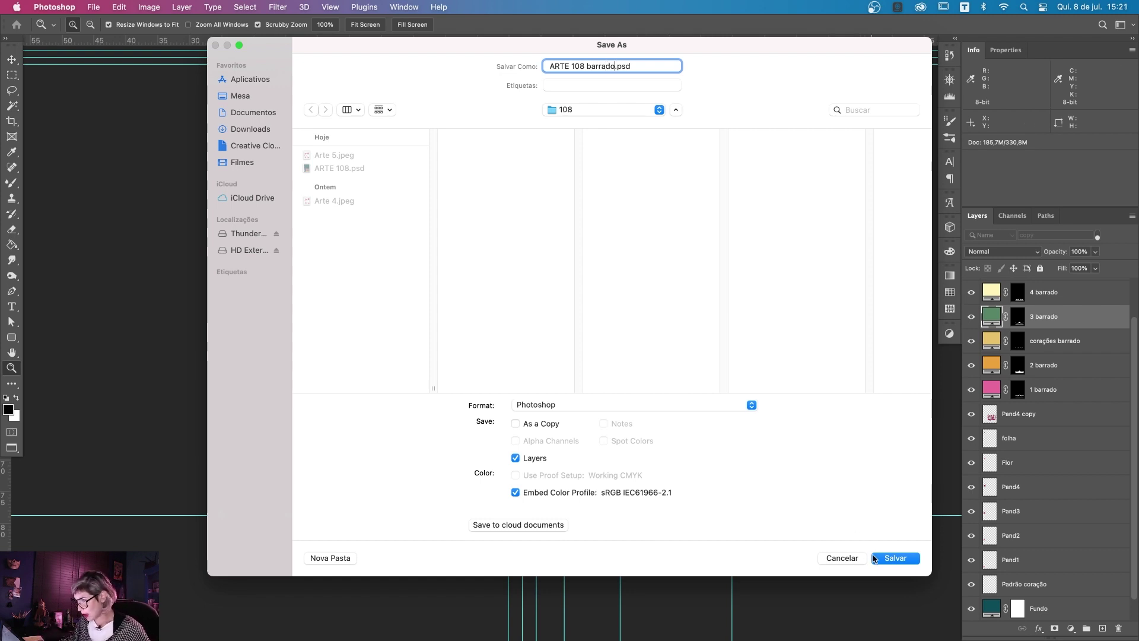
left_click(898, 561)
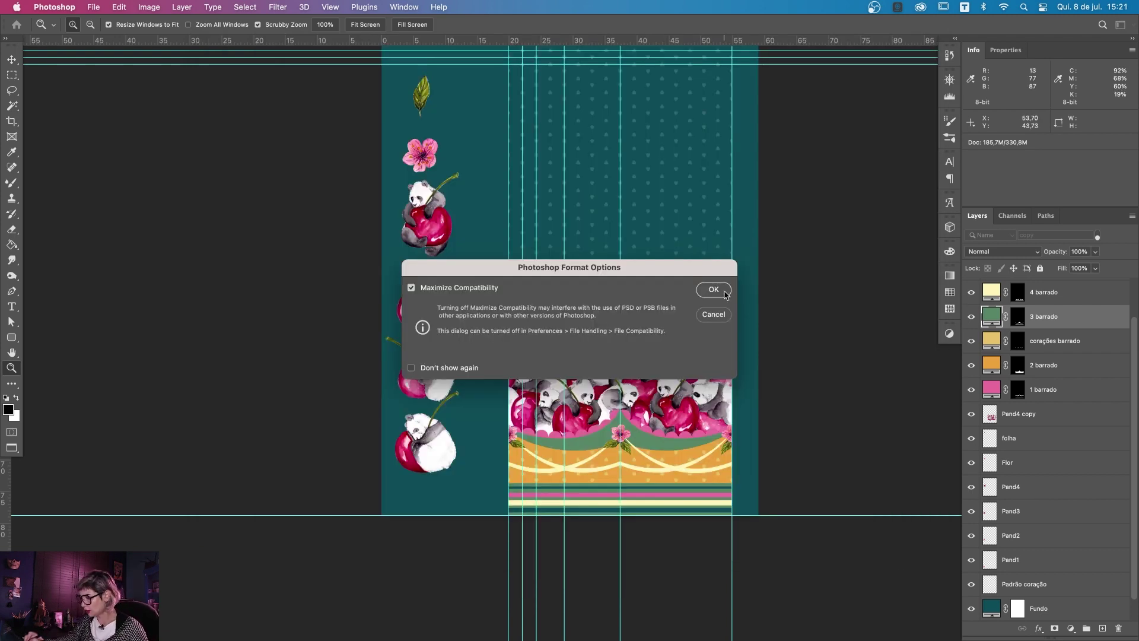
left_click(714, 290)
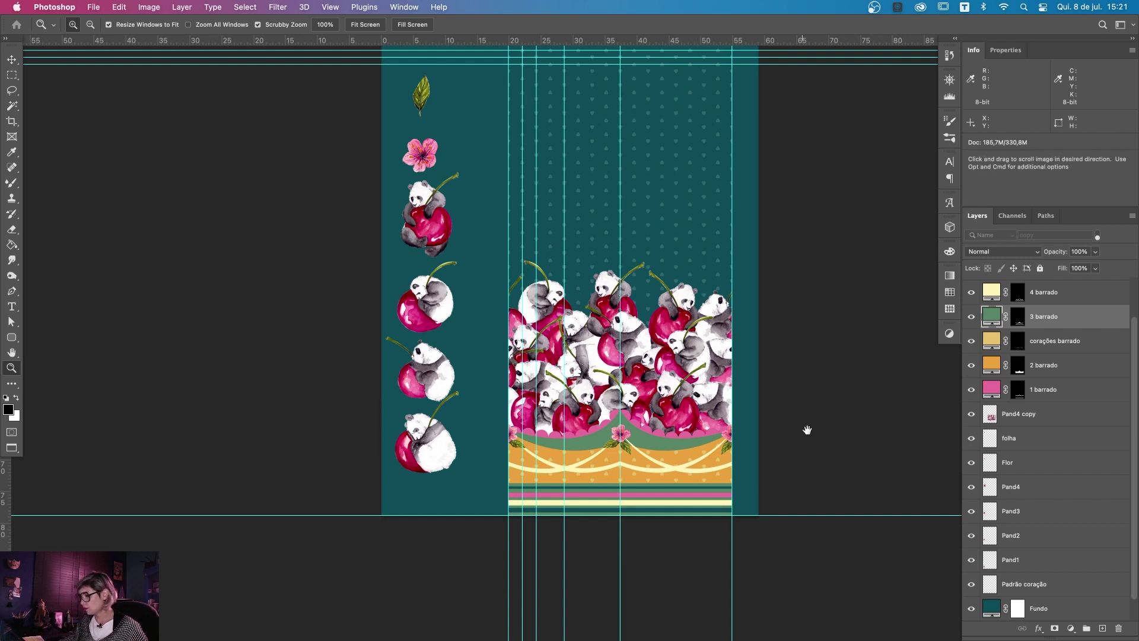
scroll(807, 427, "right", 3)
Step: Delete the loose layers from folha down to Pand1 beside the border
left_click(1075, 420)
left_click(1059, 446)
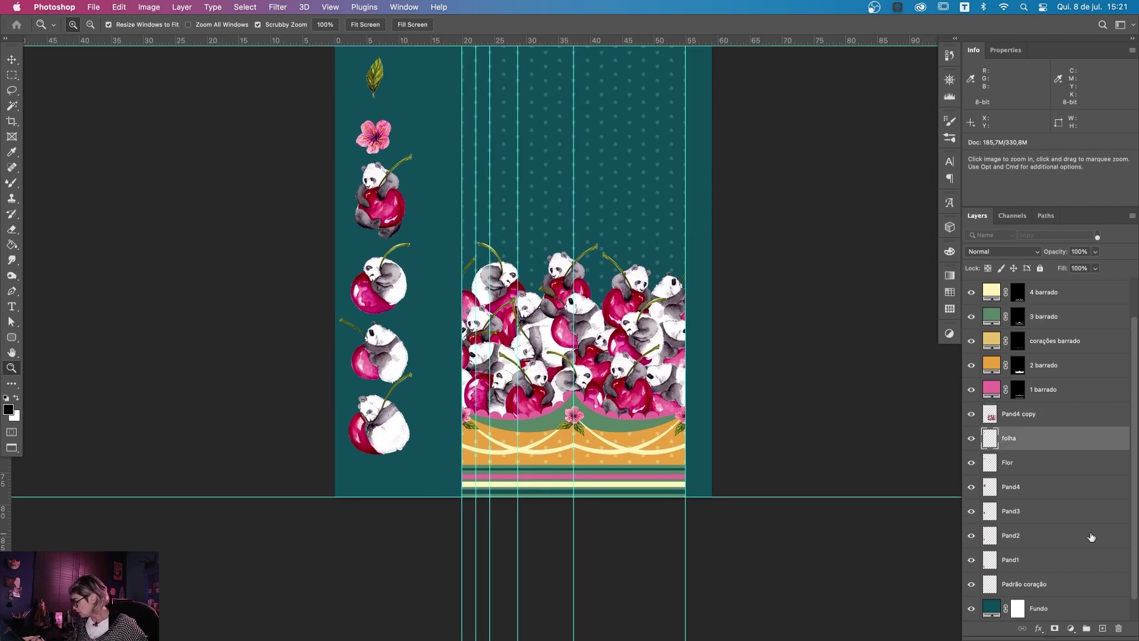
left_click(1082, 582, "shift")
left_click(1087, 556)
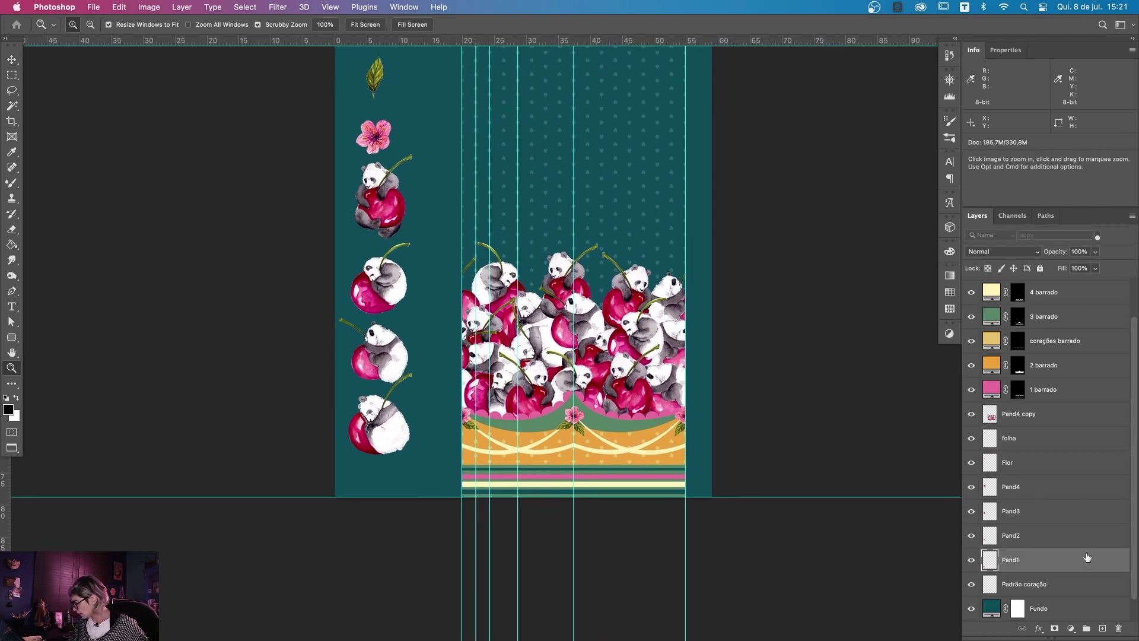
left_click(1066, 437, "shift")
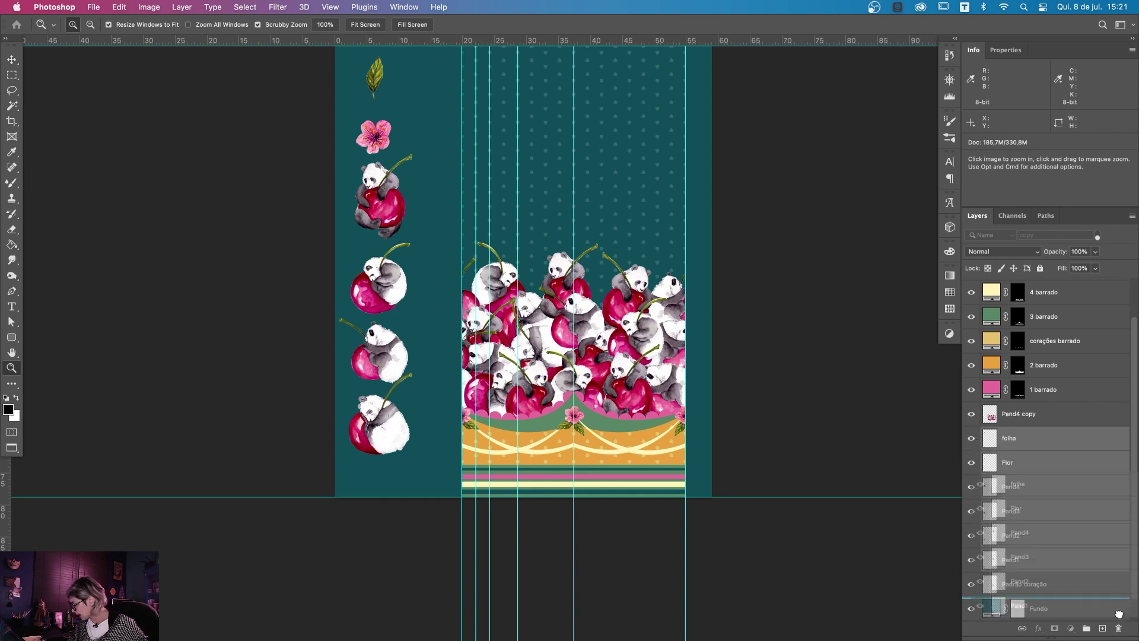
left_click_drag(1089, 564, 1119, 628)
Step: Remove the unneeded vertical and horizontal guides by dragging them into the rulers
key("super+minus")
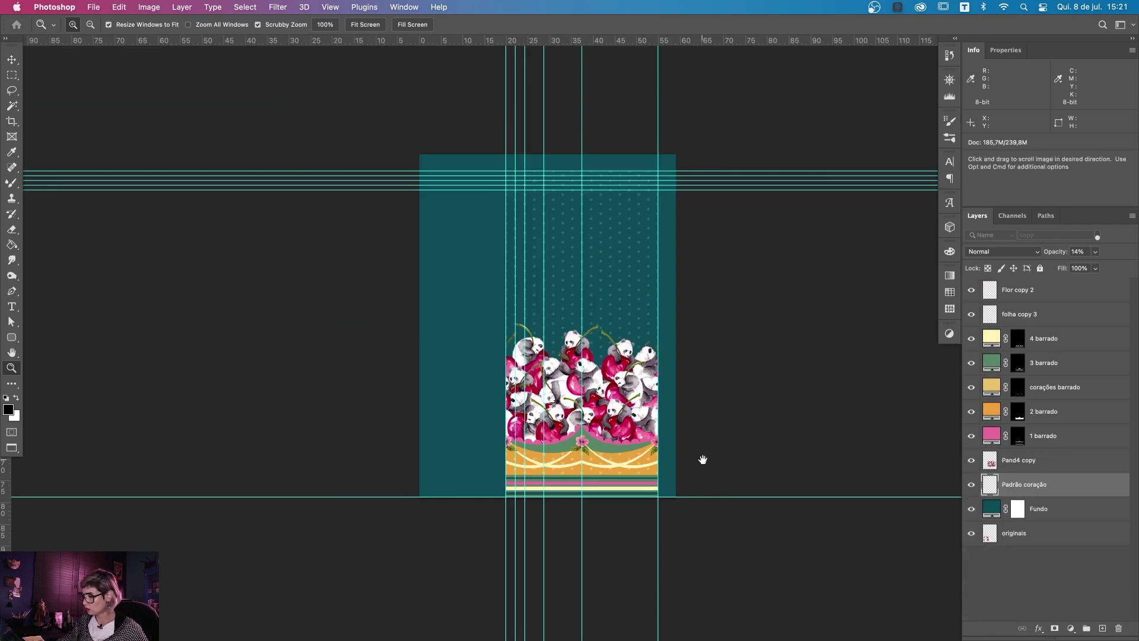
key("v")
mouse_move(518, 60)
left_mouse_down()
mouse_move(523, 39)
mouse_move(539, 40)
left_mouse_up()
left_click_drag(587, 187, 605, 39)
key("super+z")
left_click_drag(576, 90, 583, 39)
left_click_drag(688, 190, 696, 8)
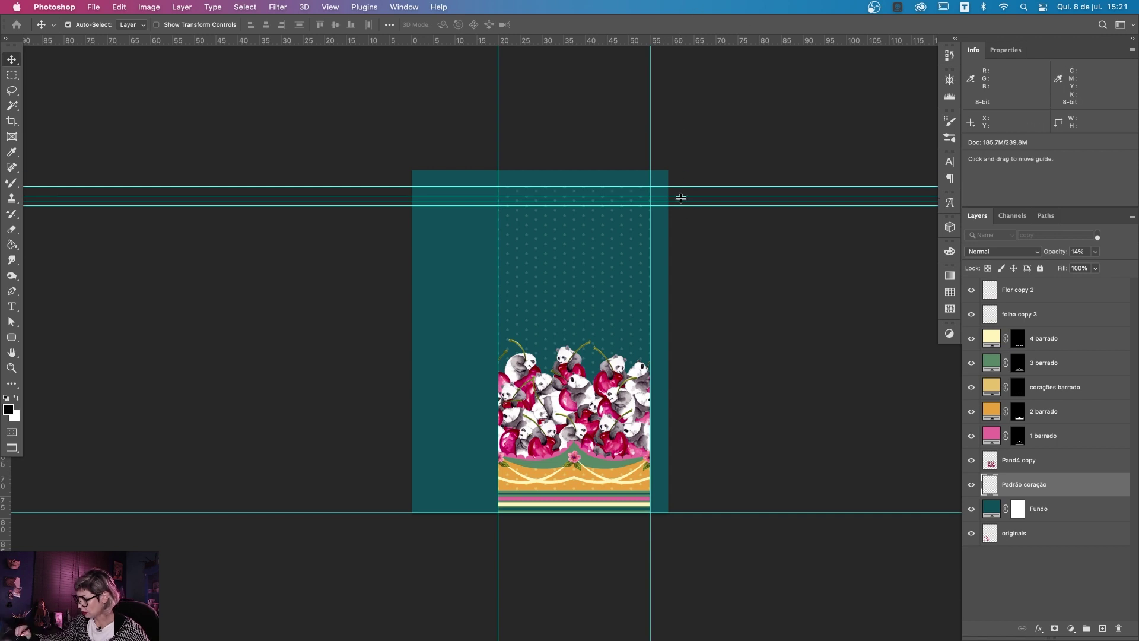
left_click_drag(680, 196, 691, 37)
left_click_drag(693, 200, 712, 33)
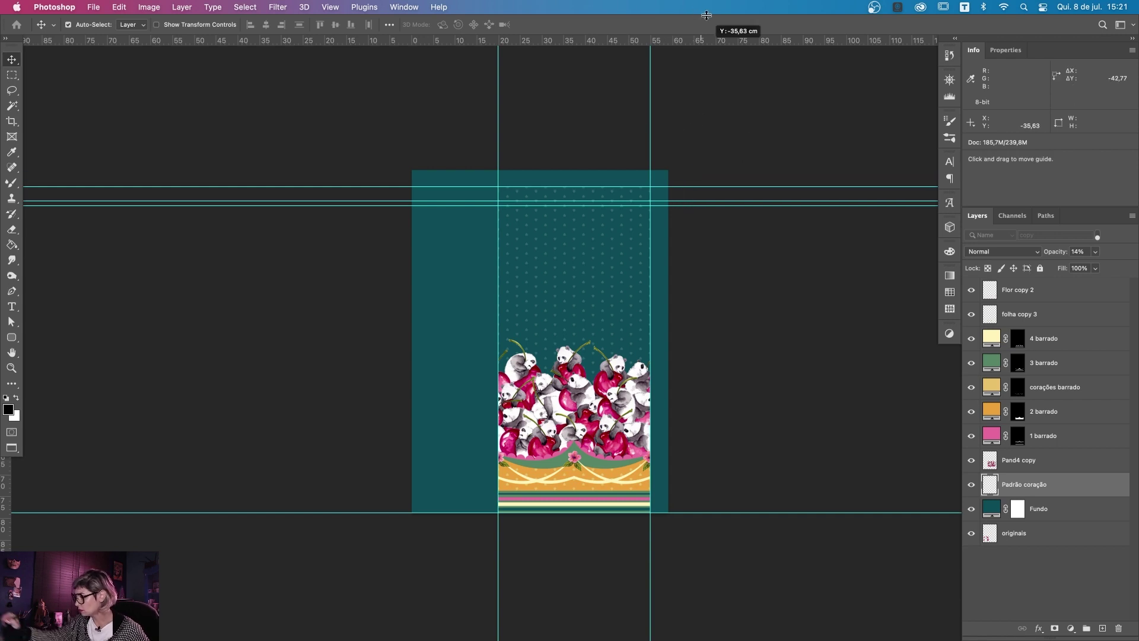
left_click_drag(699, 206, 715, 11)
Step: Merge Flor copy 2 with folha copy 3, tidy layer names and delete the originais layer
key("z")
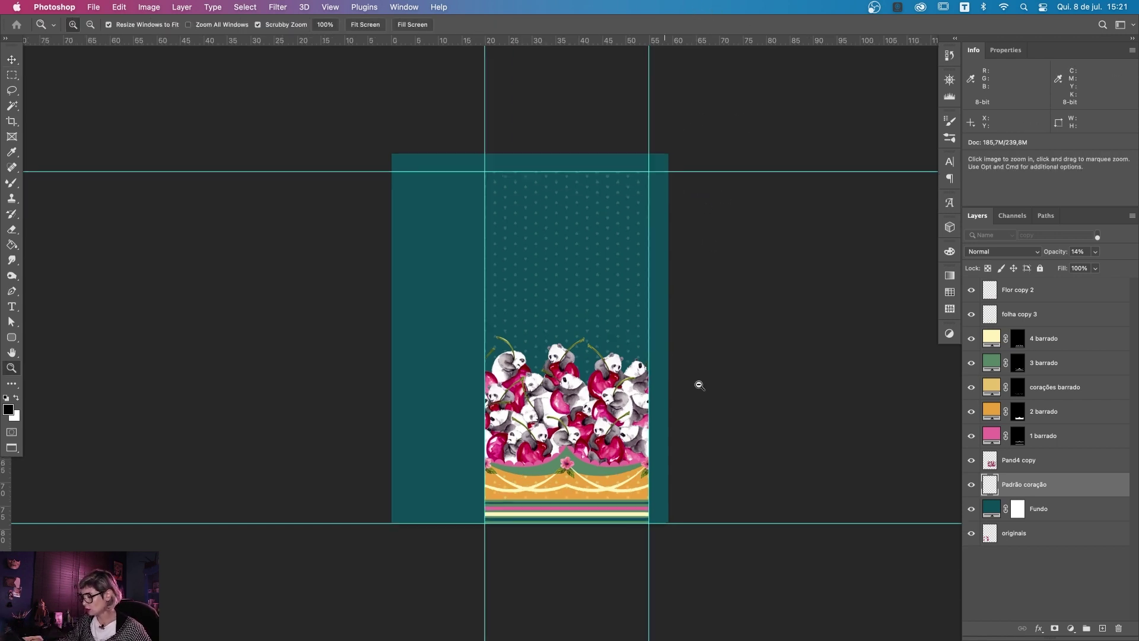
left_click(691, 391)
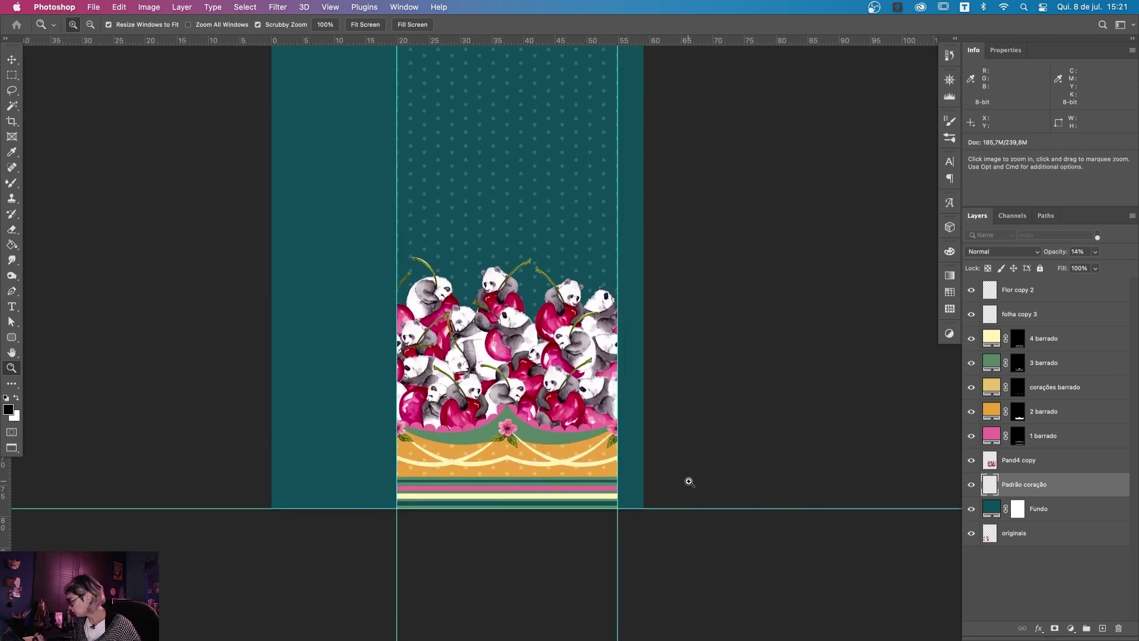
left_click(1044, 290)
left_click(1068, 315, "shift")
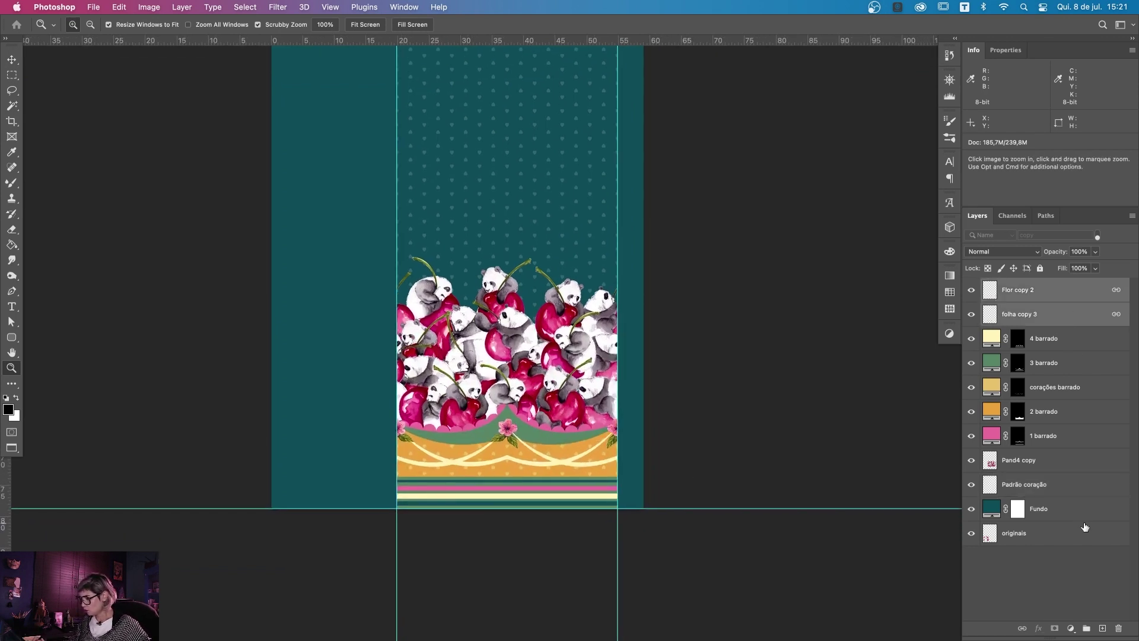
key("super+e")
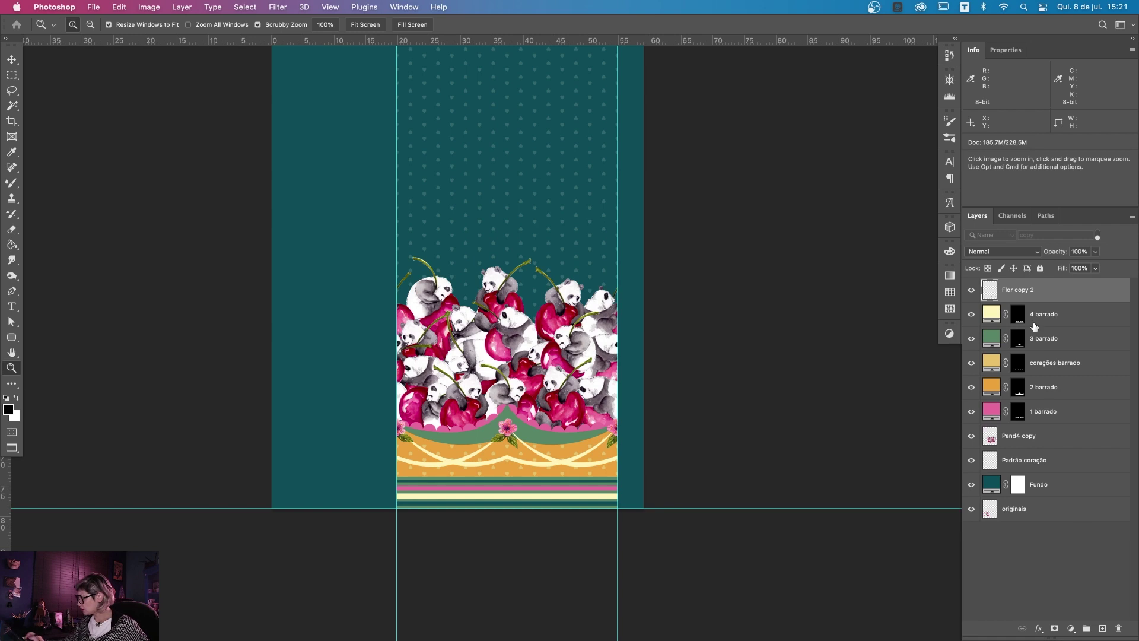
left_click(1071, 492)
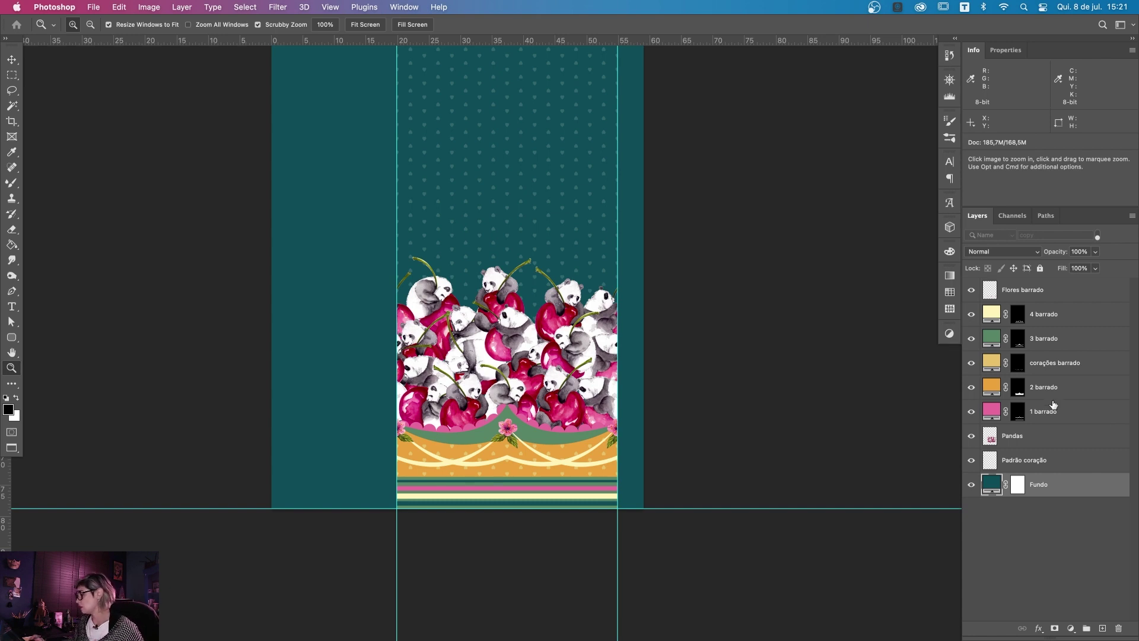
Step: Show the dotted heart pattern layer and compare the design with the Pandas layer toggled
left_click(1045, 289)
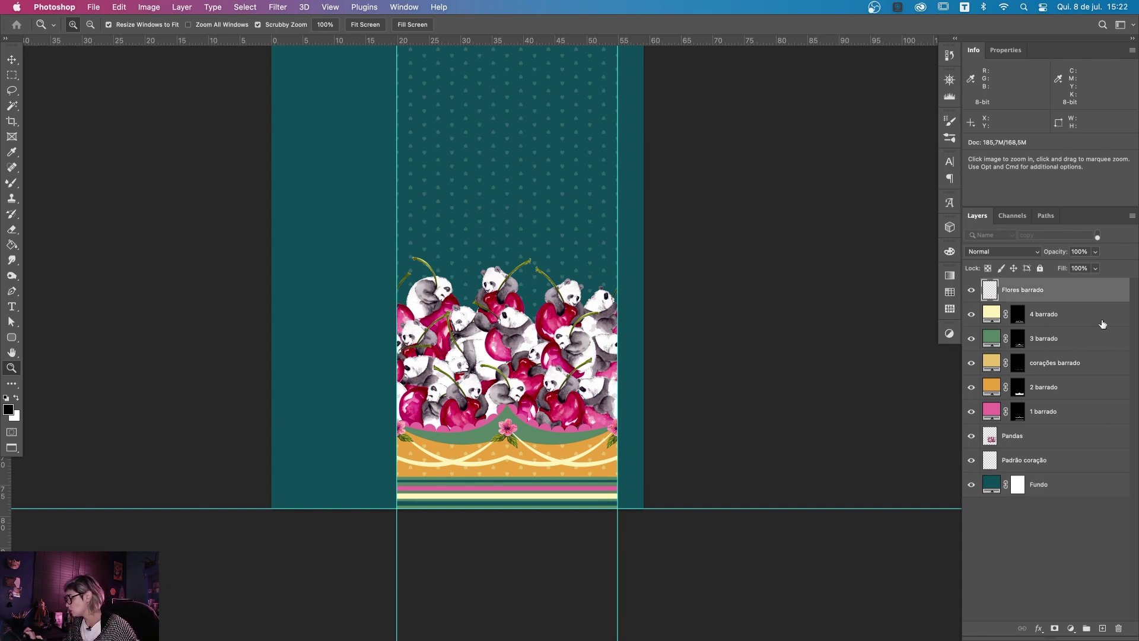
left_click(972, 461)
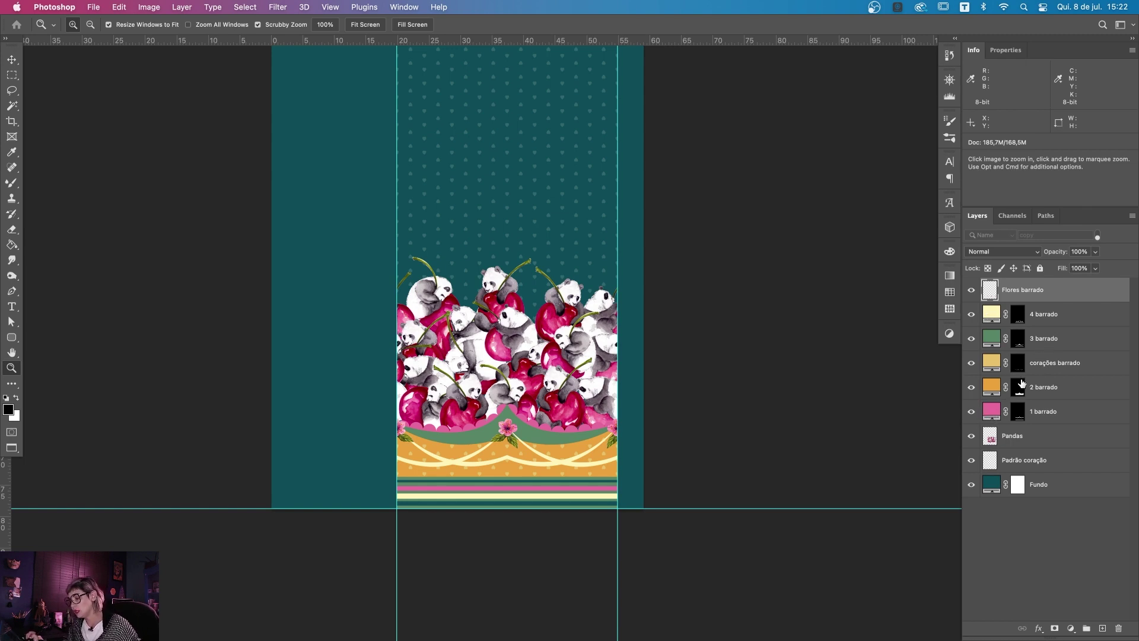
left_click(971, 437)
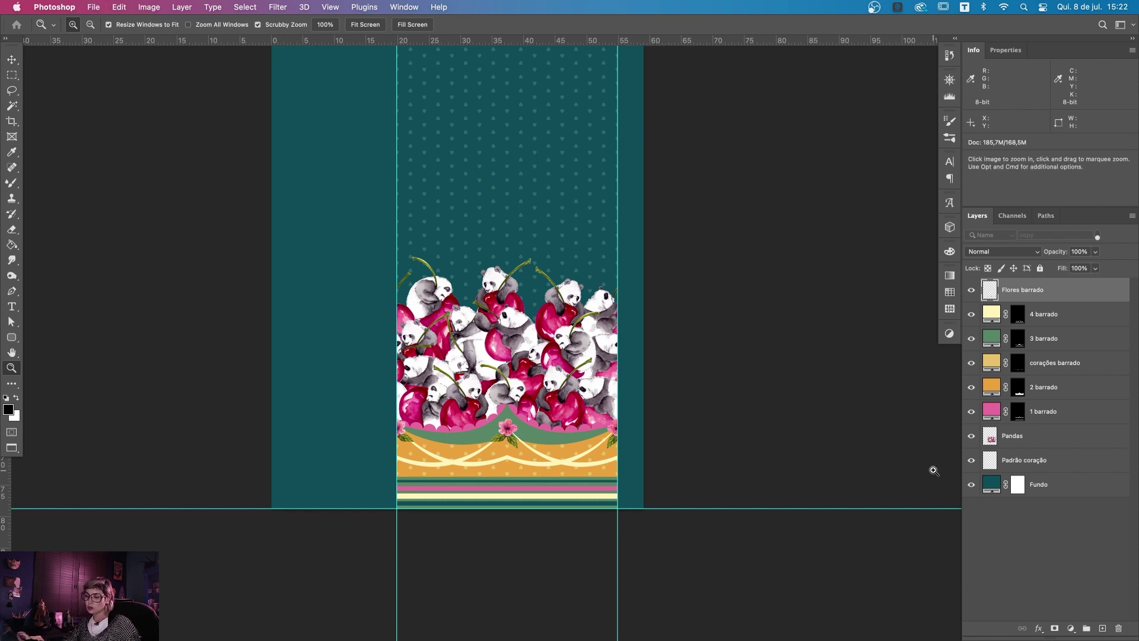
left_click(972, 436)
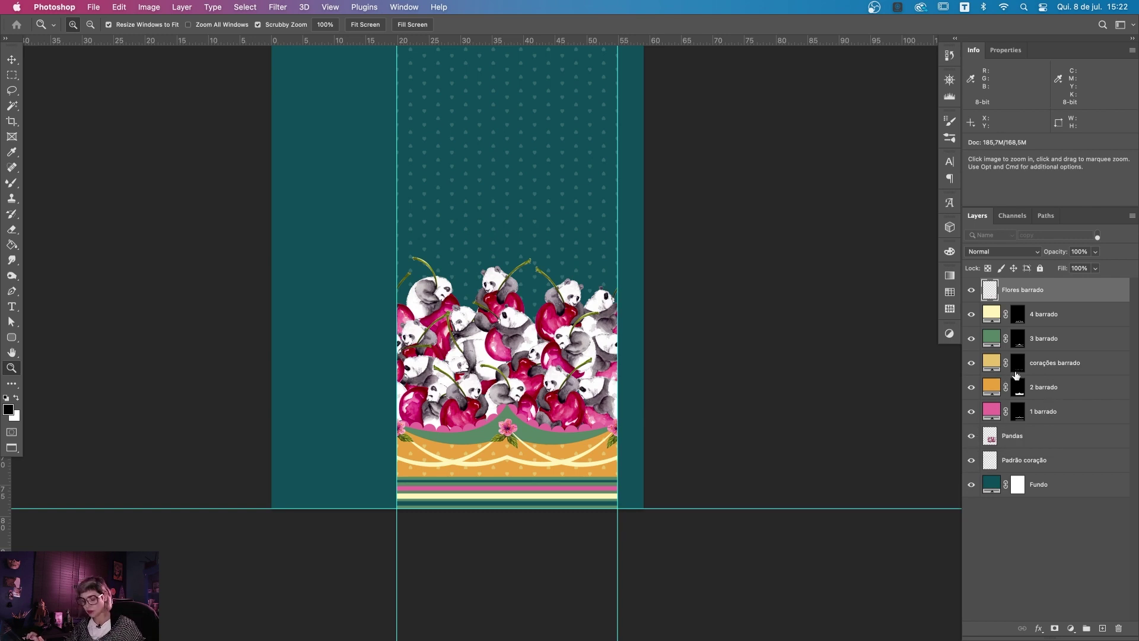
left_click(635, 463, "alt")
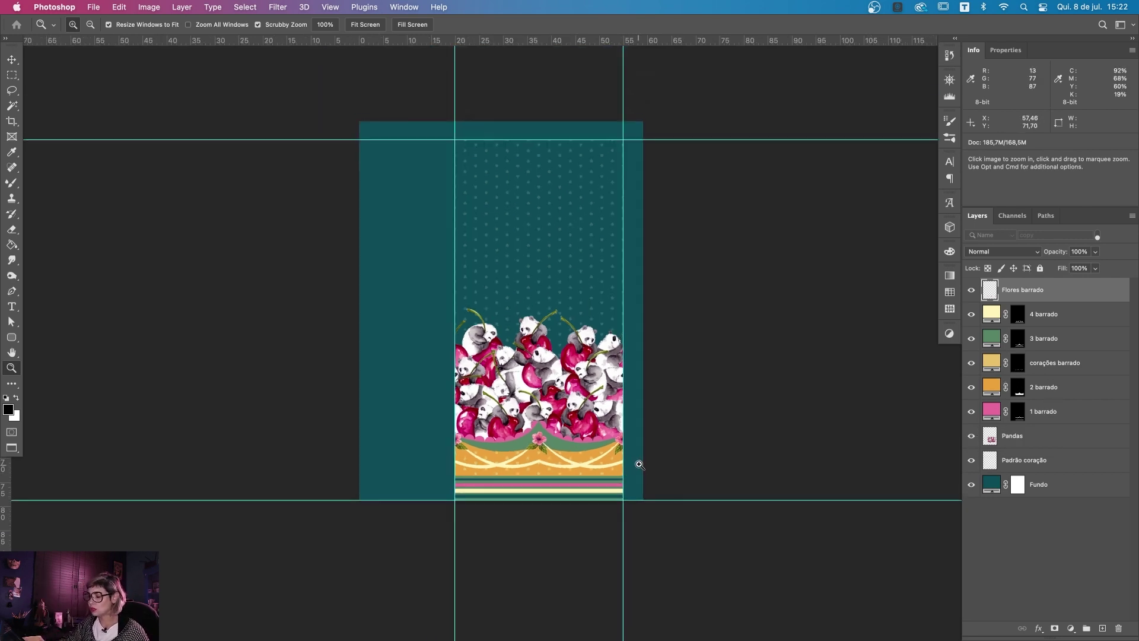
left_click(632, 373, "alt")
left_click_drag(715, 415, 692, 418)
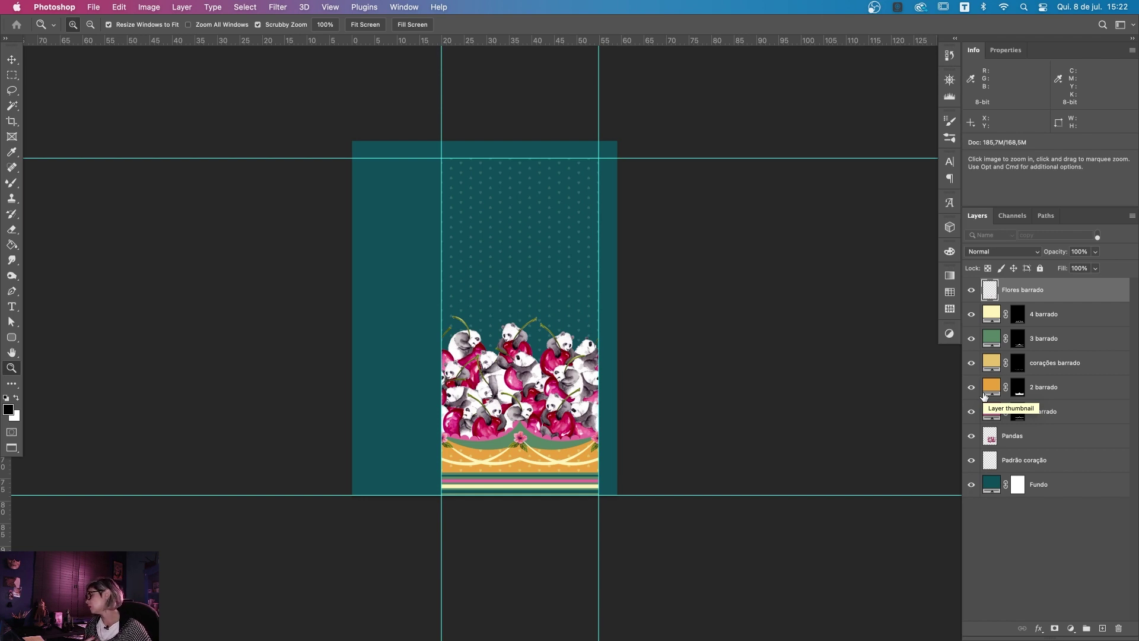
left_click(972, 291)
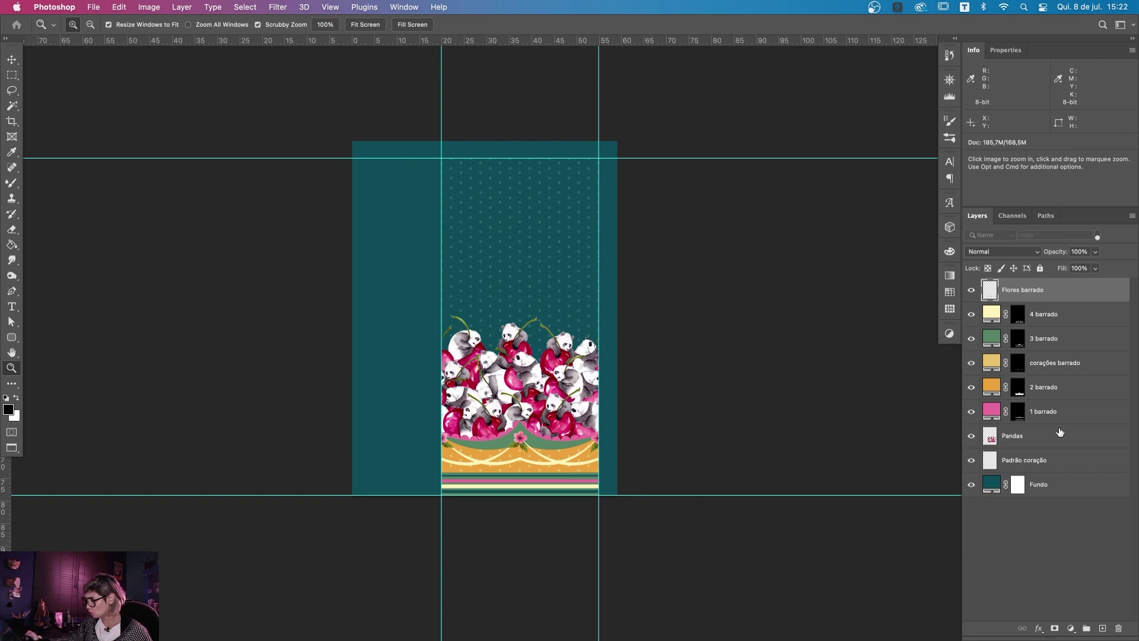
left_click_drag(654, 443, 705, 458)
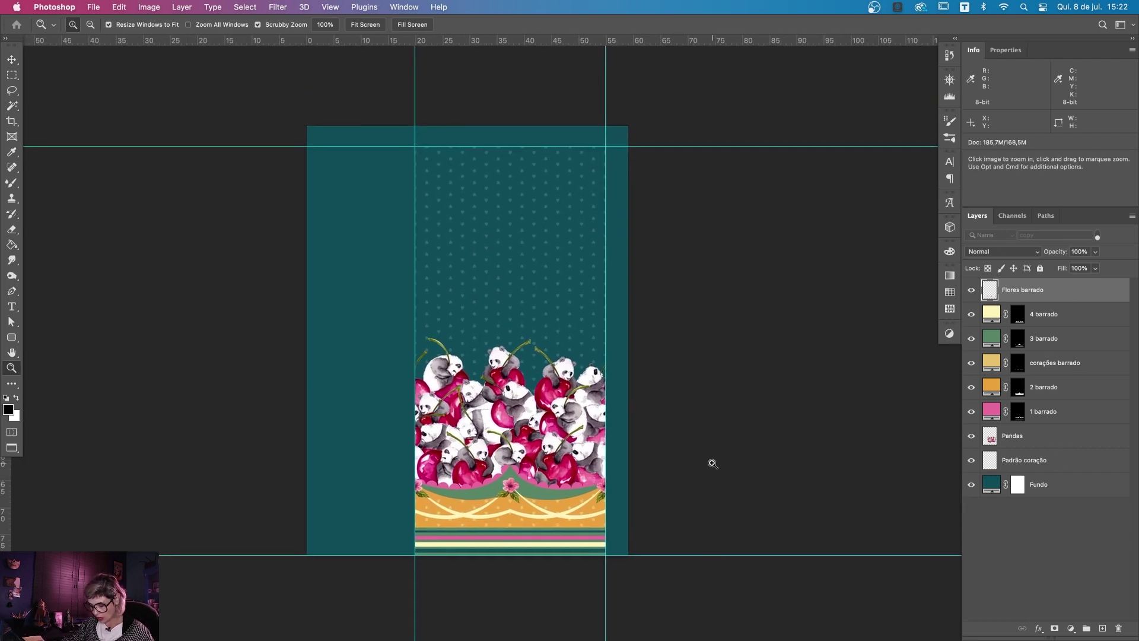
Step: Crop the canvas to the border band by pulling the left, right and top edges to the guides
key("c")
left_click_drag(307, 343, 359, 343)
left_click_drag(574, 341, 565, 342)
left_click_drag(467, 126, 467, 147)
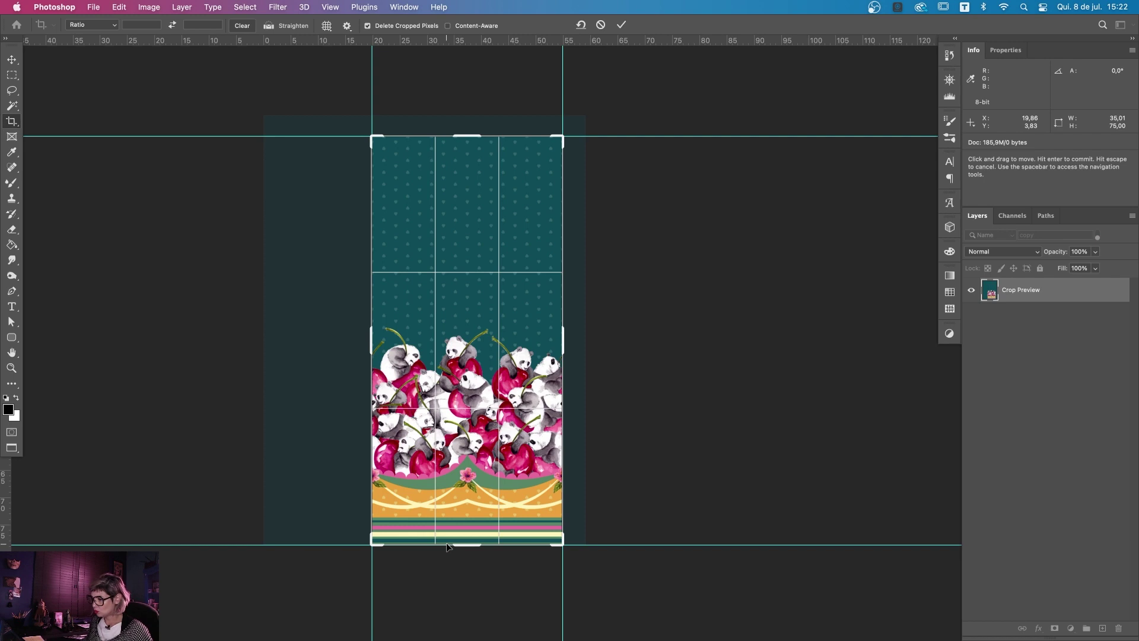
key("Return")
key("super")
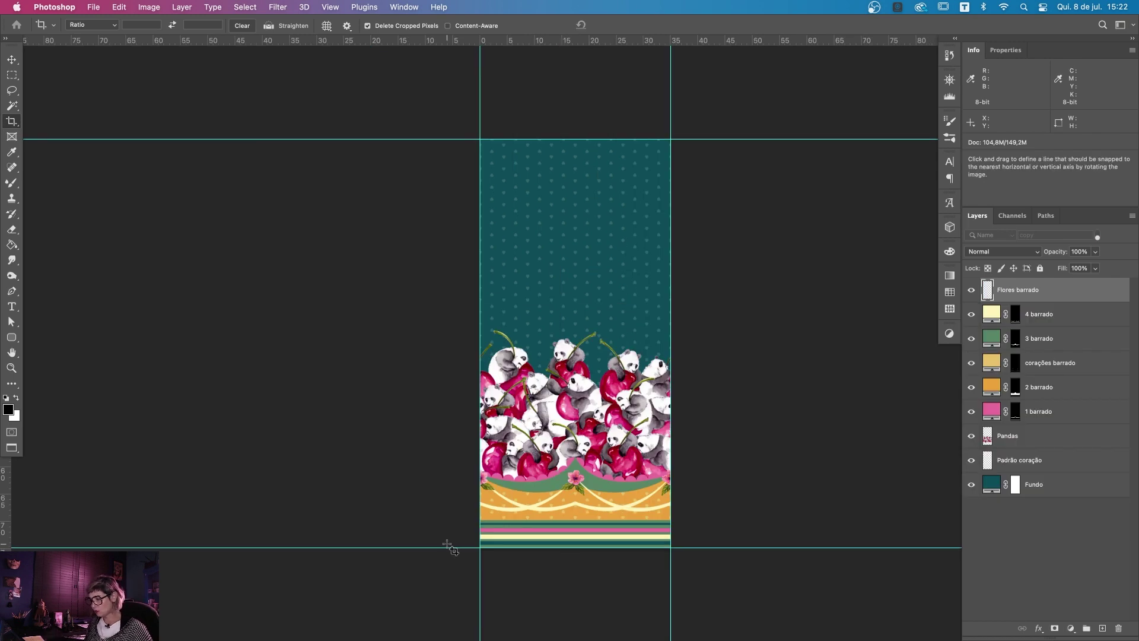
key("v")
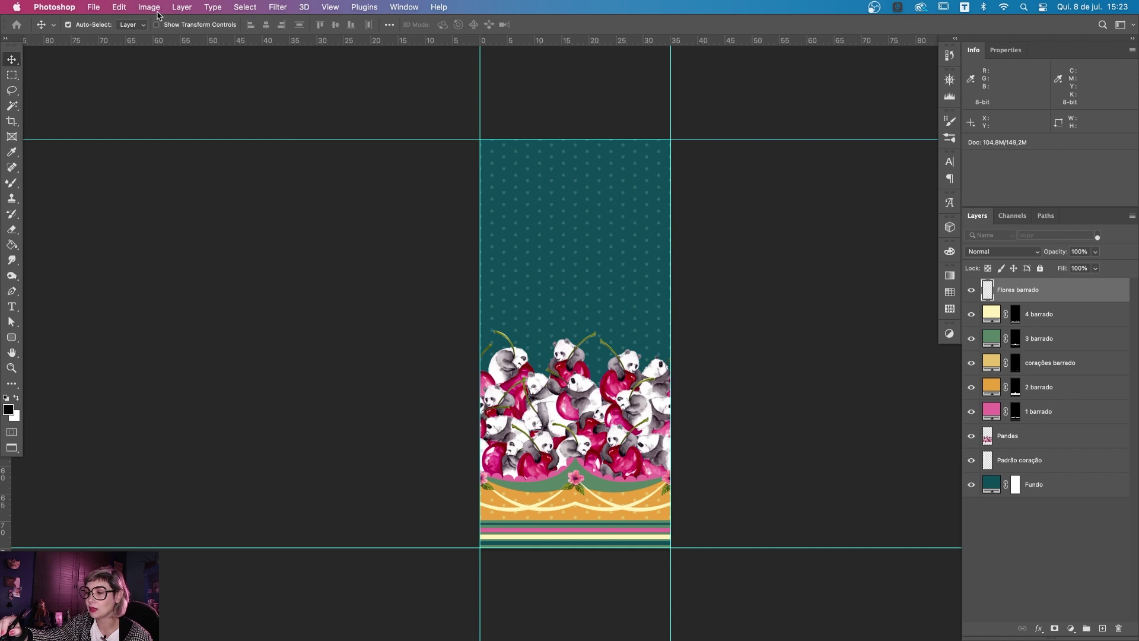
Step: Rotate the image 90° clockwise so the border runs down the left
left_click(150, 7)
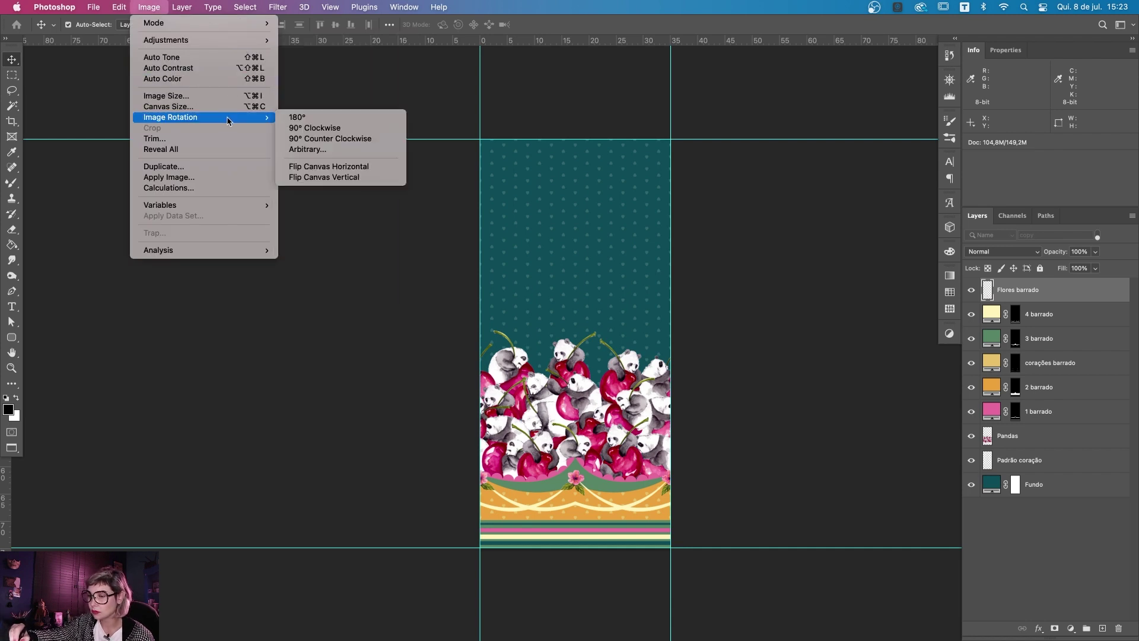
left_click(367, 129)
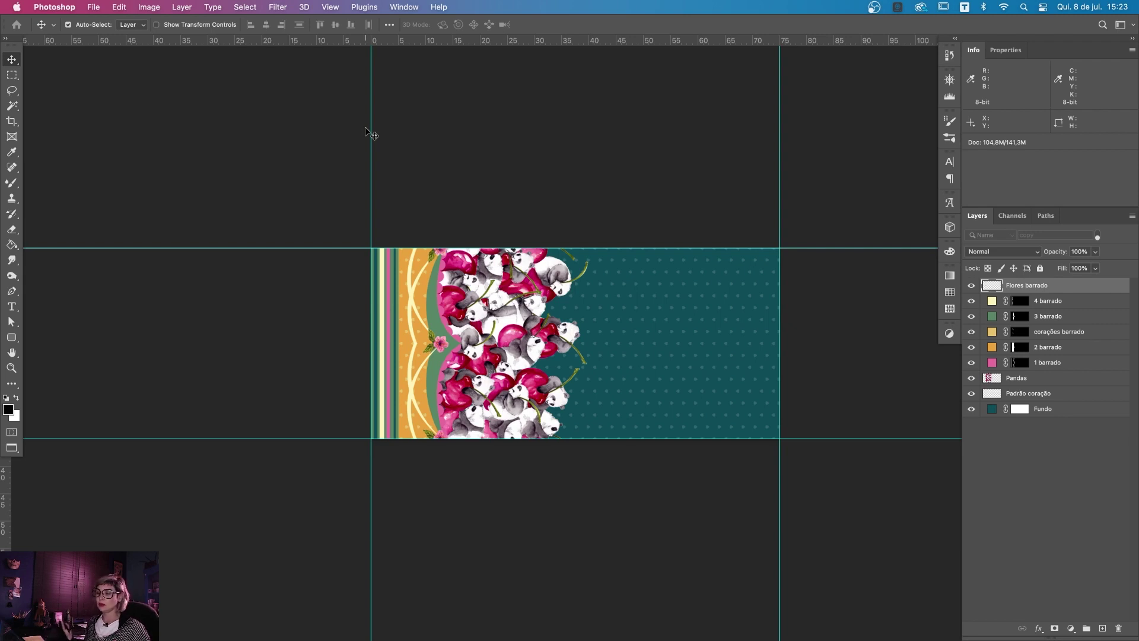
scroll(415, 297, "right", 5)
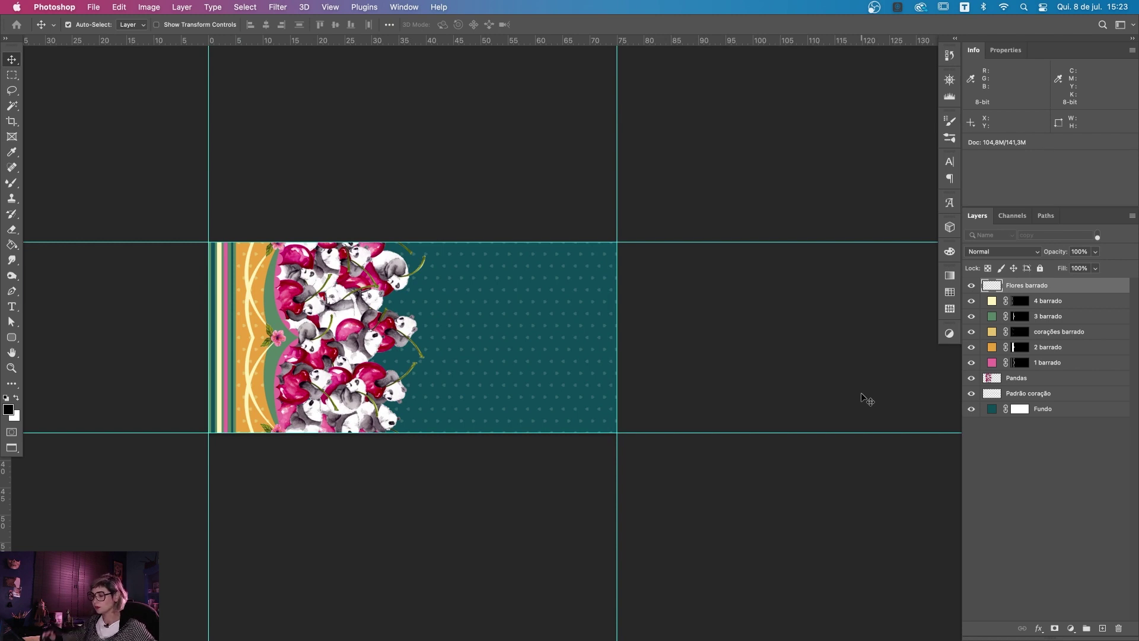
Step: Widen the canvas to 150 cm anchored on the left
key("ctrl")
key("ctrl+alt+c")
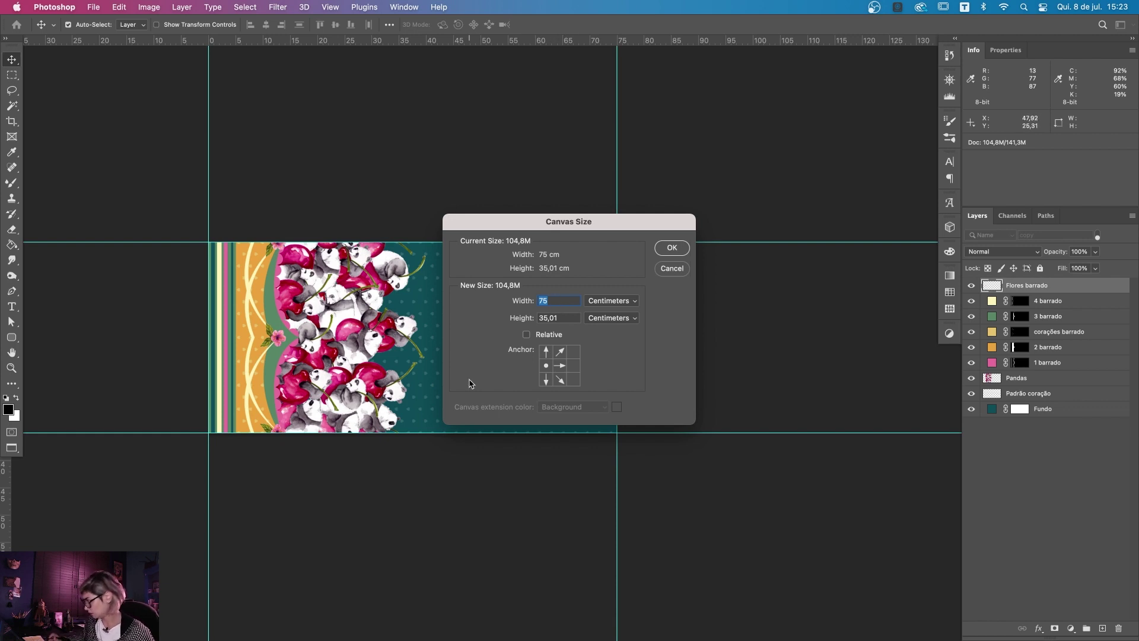
type("150")
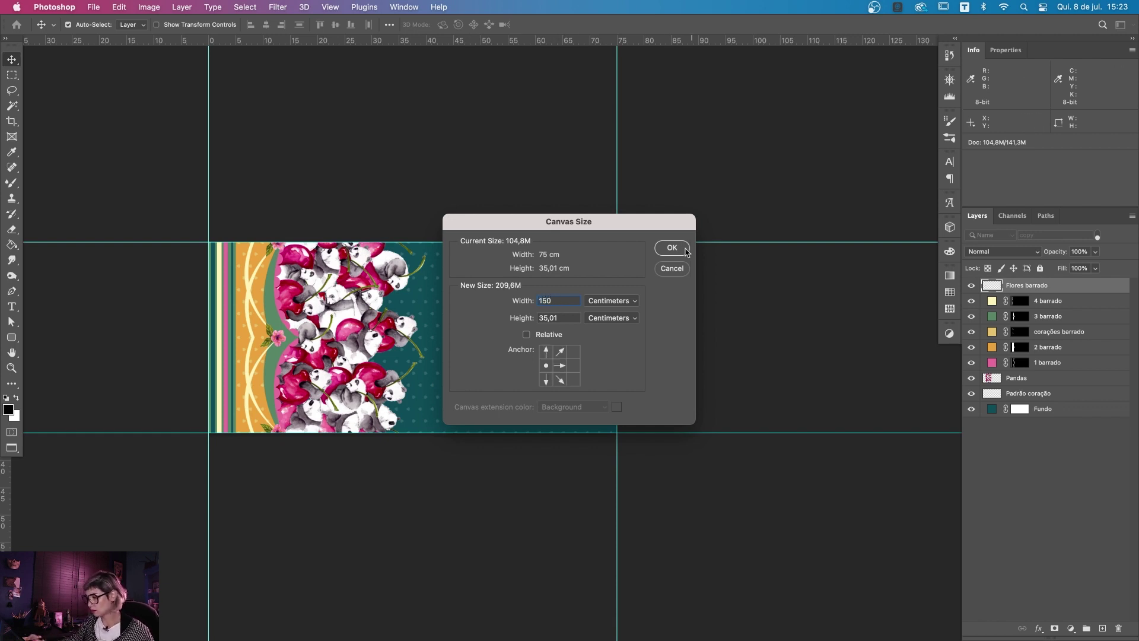
left_click(680, 249)
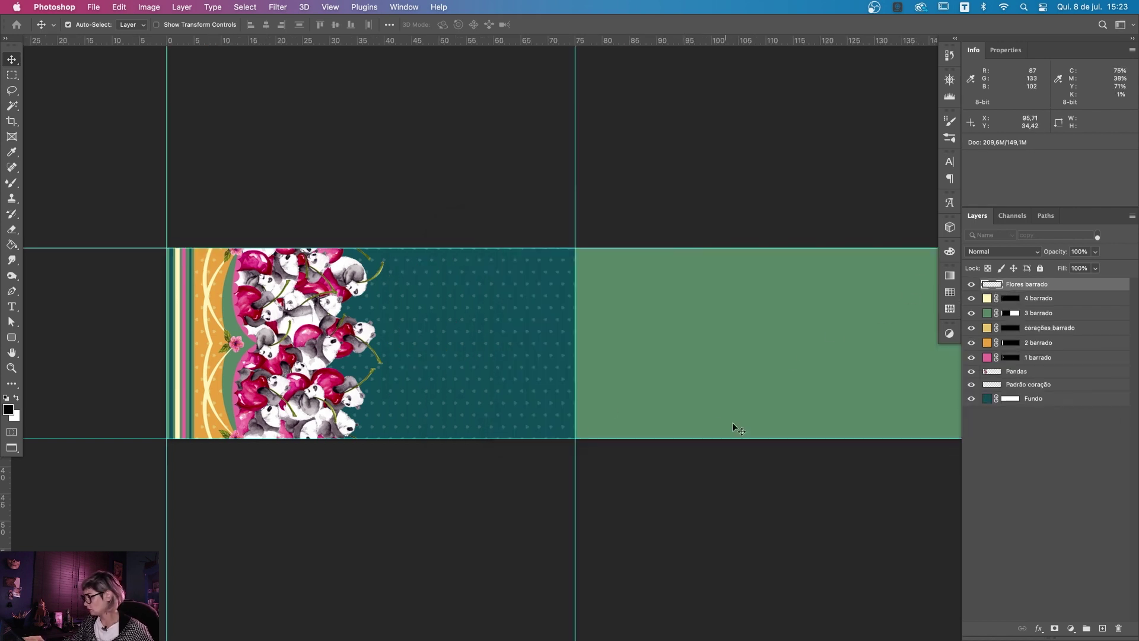
Step: Add a vertical guide at the canvas's right edge
key("z")
scroll(602, 390, "down", 3)
scroll(763, 406, "right", 2)
scroll(706, 373, "up", 3)
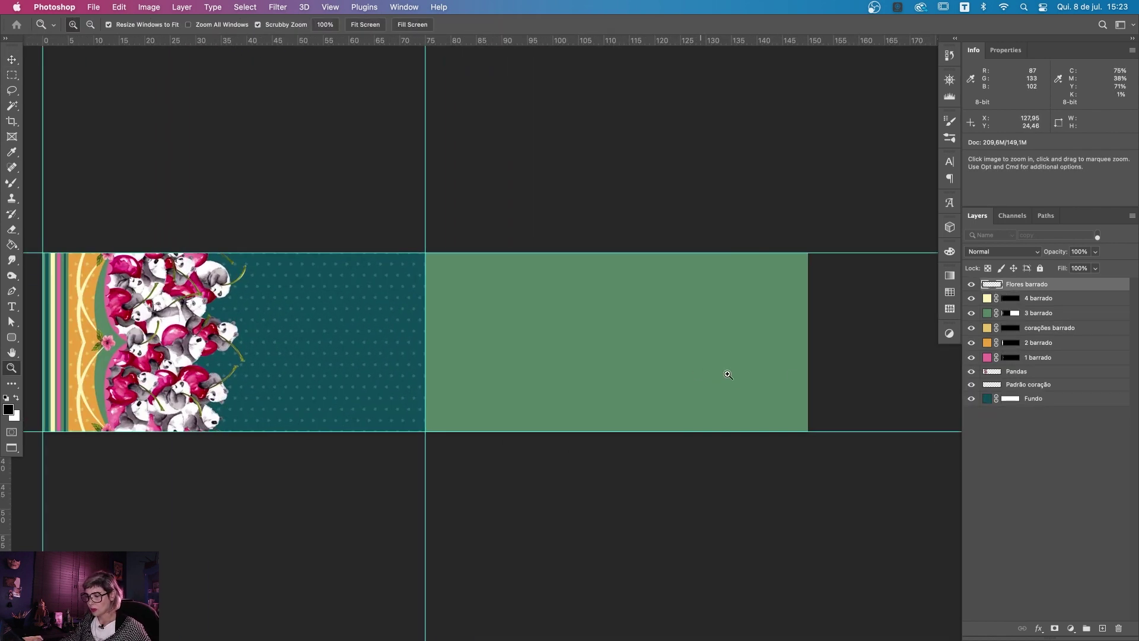
key("super+a")
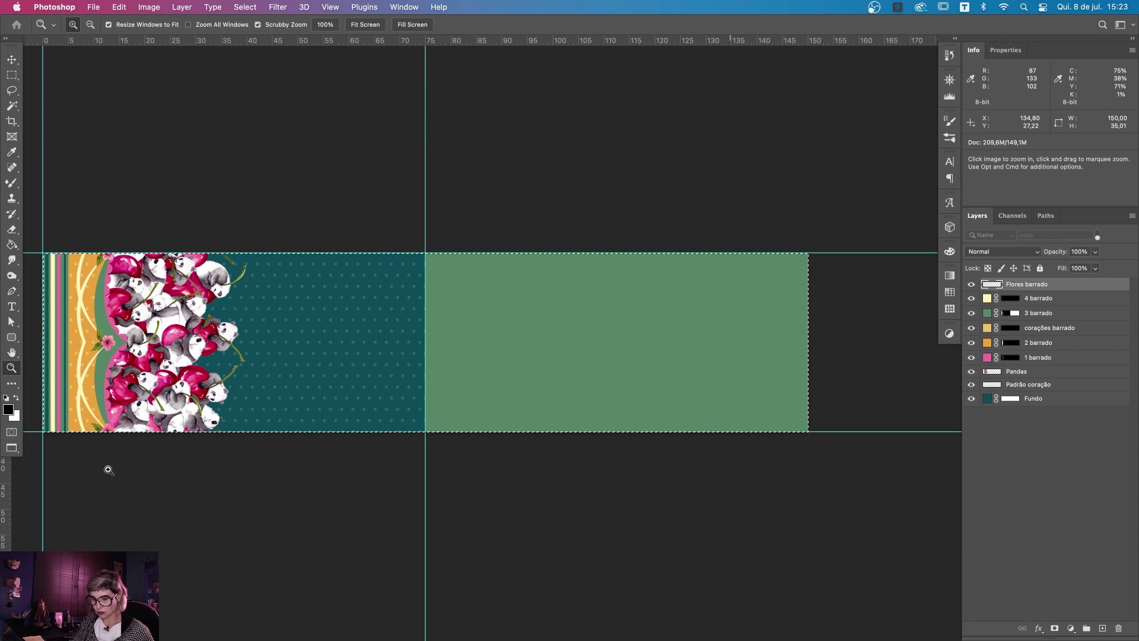
left_click_drag(9, 483, 808, 348)
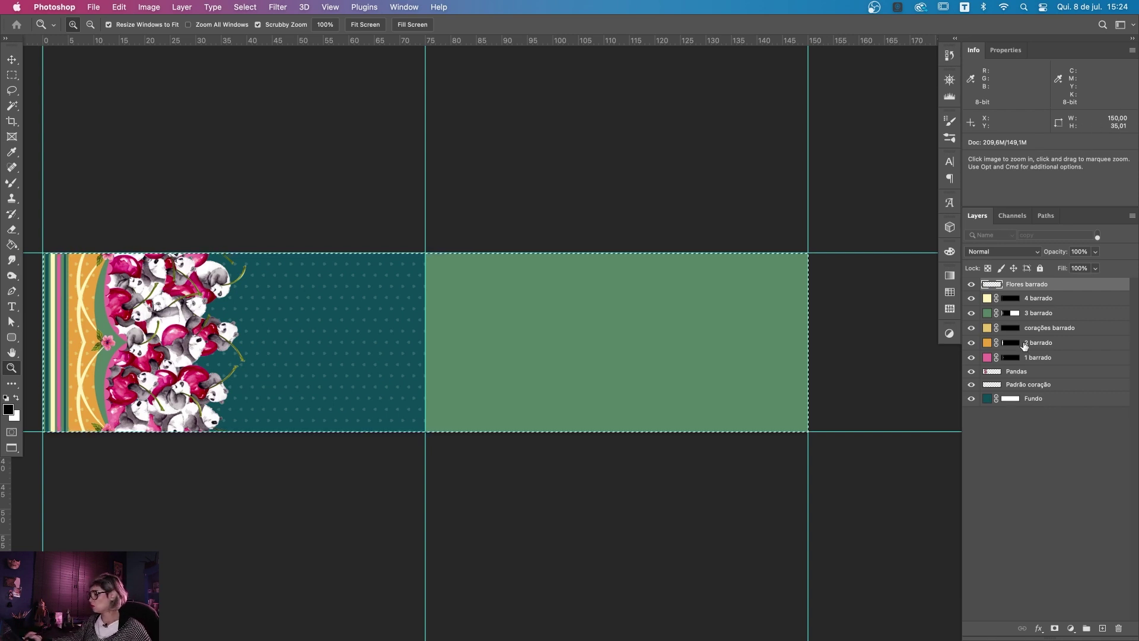
key("super+d")
Step: Fill the 3 barrado mask black over the empty right part to hide the green block
key("x")
left_click(1010, 314)
key("m")
mouse_move(885, 542)
left_mouse_down()
mouse_move(599, 208)
mouse_move(425, 202)
left_mouse_up()
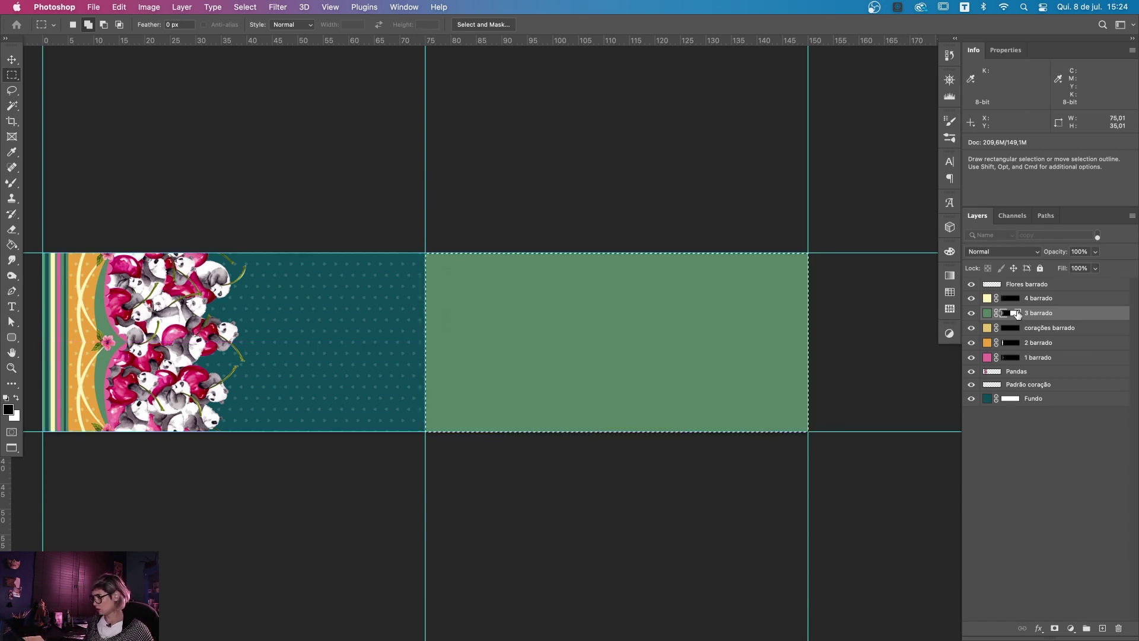
key("super+BackSpace")
key("super+d")
Step: Marquee the heart-dot area on the Padrão coração pattern layer
key("z")
scroll(645, 496, "down", 3)
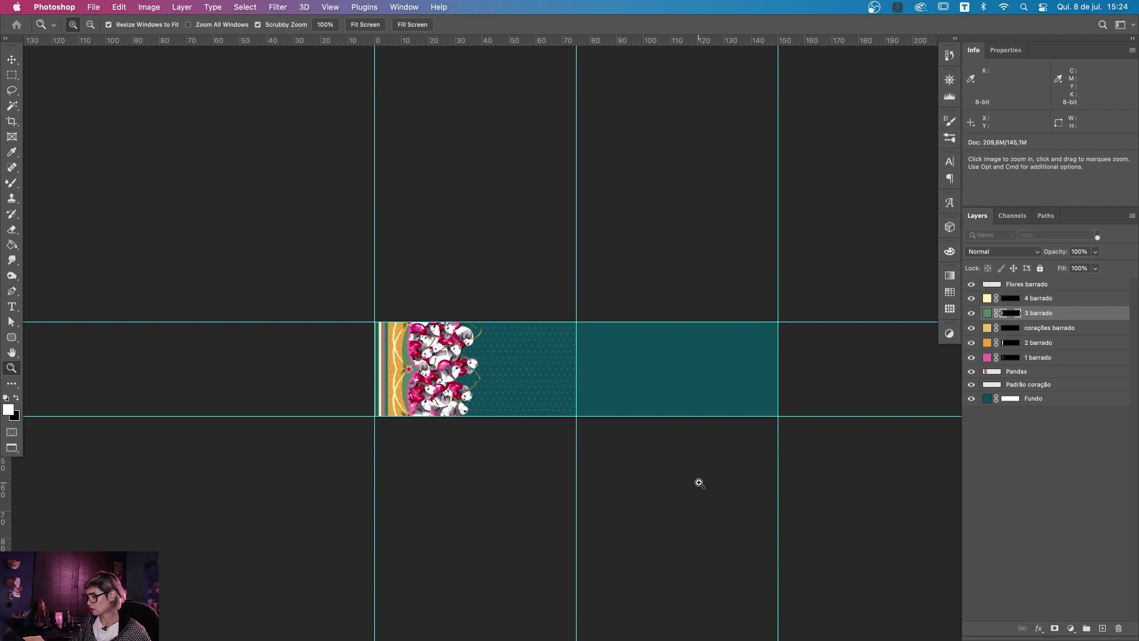
scroll(670, 422, "up", 2)
scroll(761, 466, "up", 2)
scroll(687, 443, "up", 2)
scroll(618, 387, "up", 2)
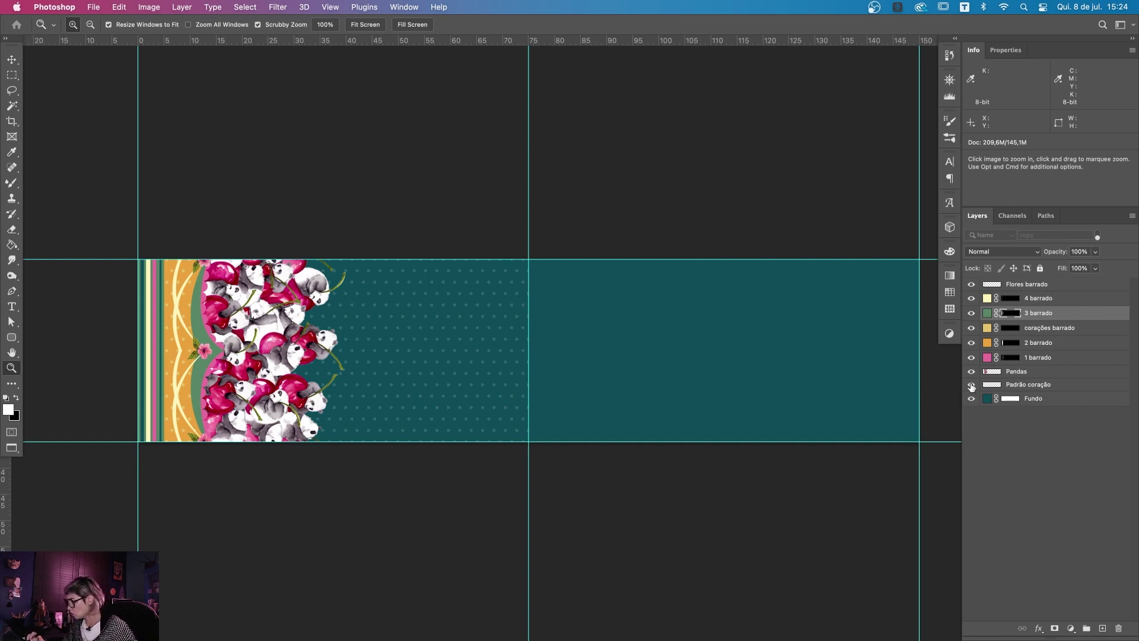
left_click(1020, 385)
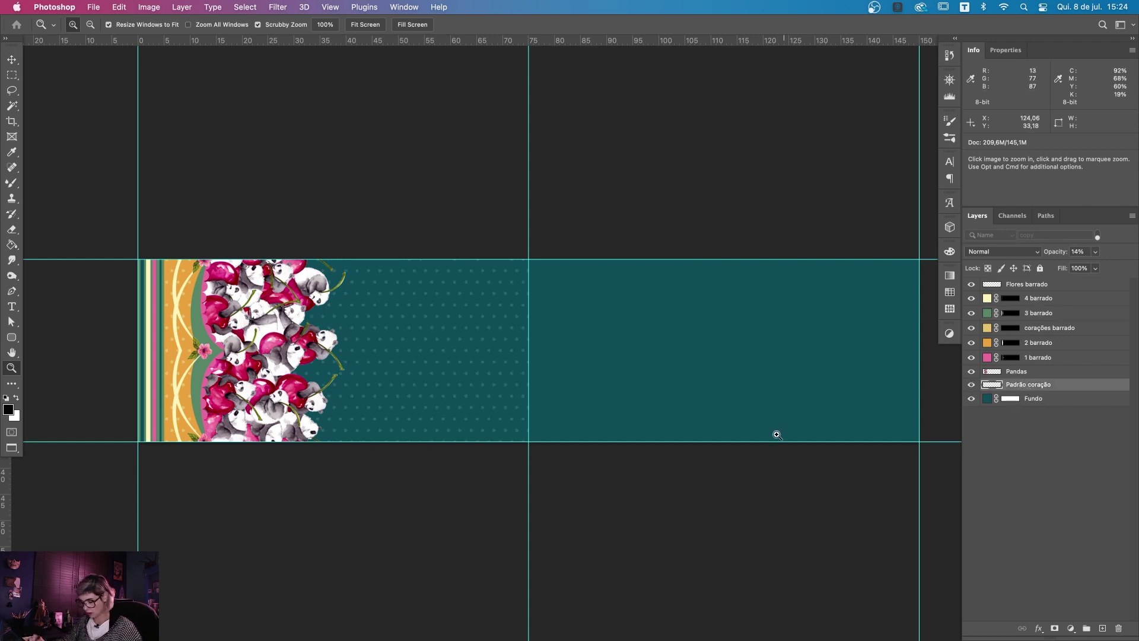
key("m")
left_click_drag(648, 503, 485, 364)
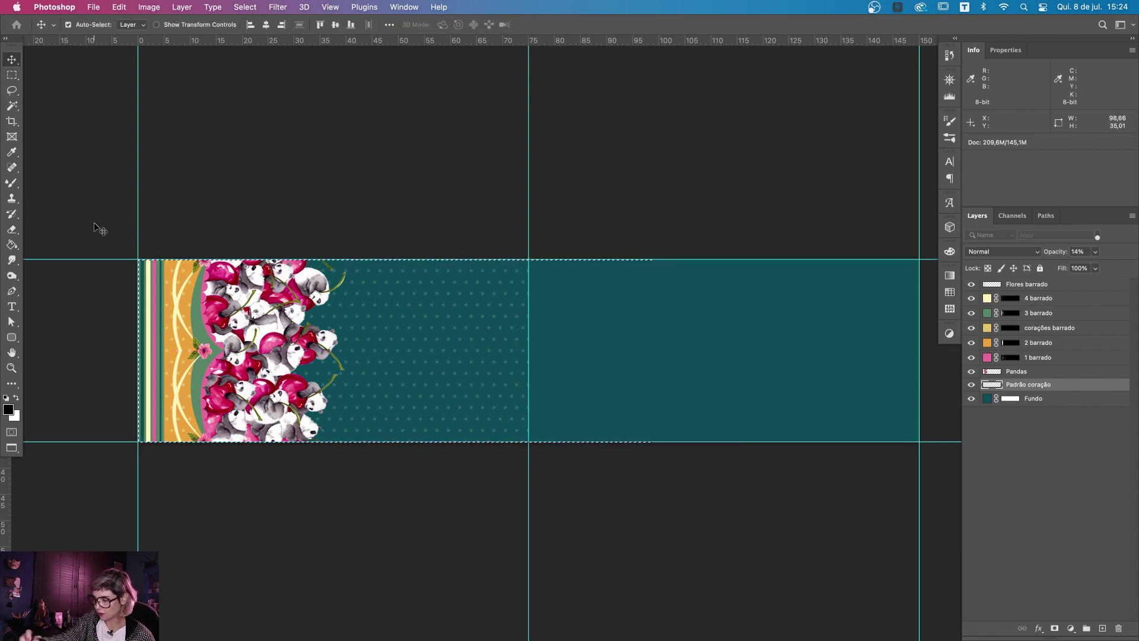
Step: Drag a copy of the heart dots right until it meets the 75 cm guide
key("v")
left_click_drag(374, 394, 645, 401)
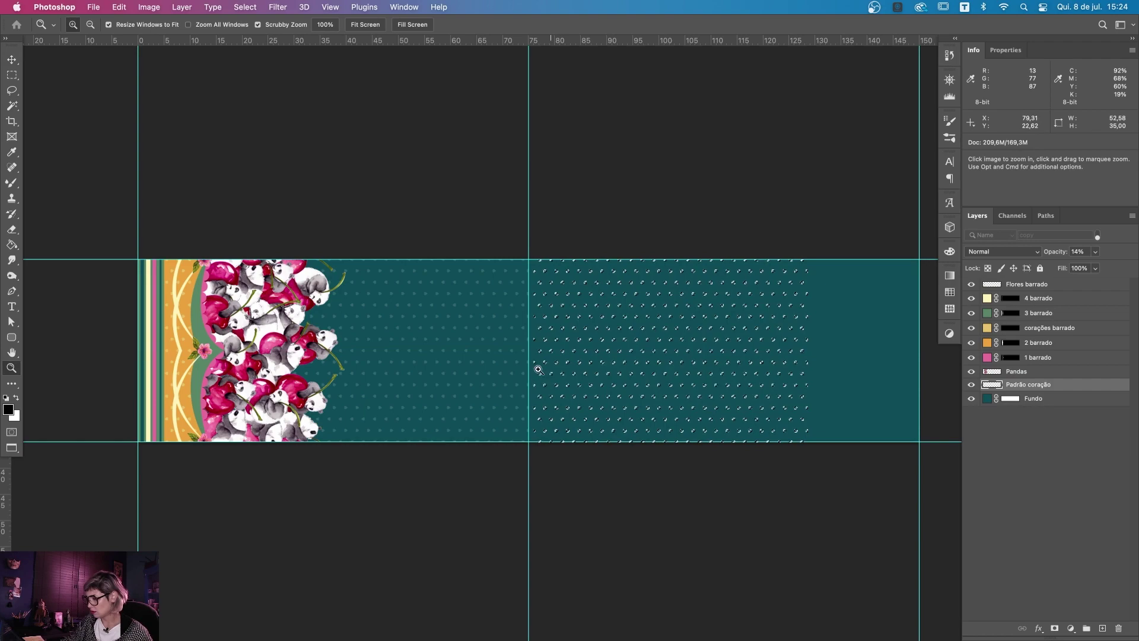
scroll(590, 356, "up", 5)
scroll(534, 332, "up", 2)
left_click_drag(572, 402, 394, 410)
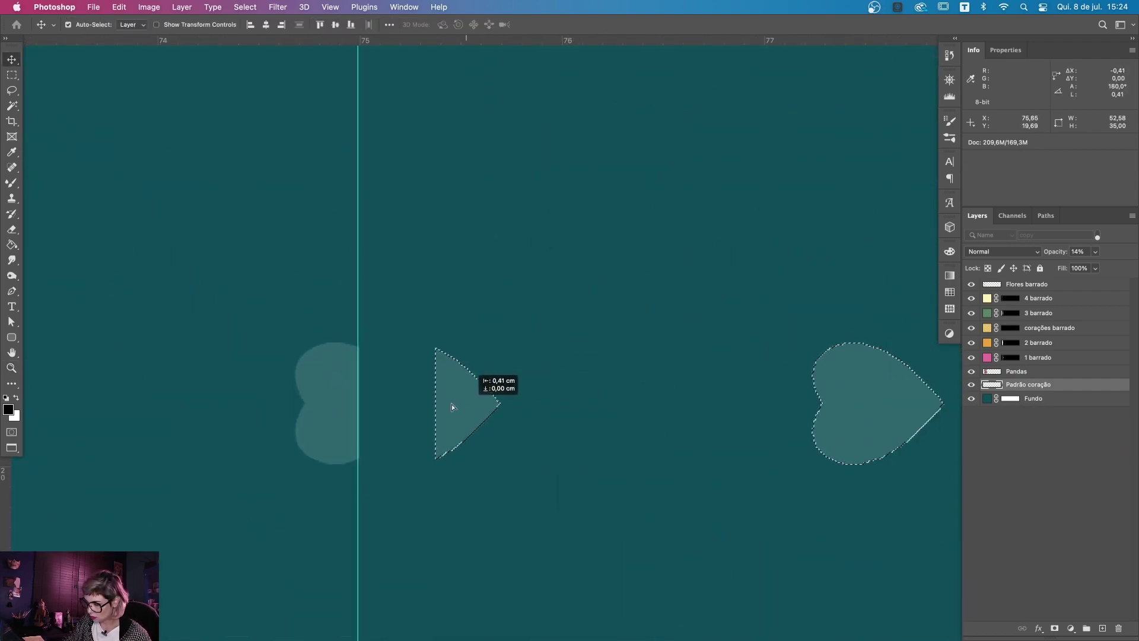
Step: Check the joined pattern, then select all layers from Flores barrado down to Pandas
key("z")
scroll(367, 409, "up", 4)
key("v")
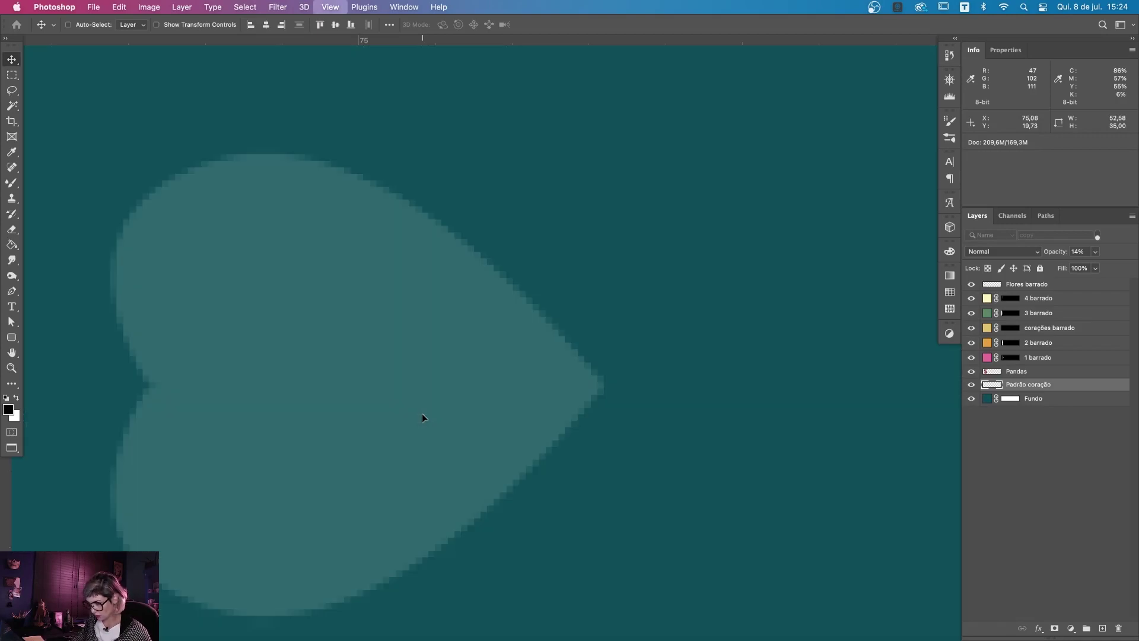
key("z")
scroll(422, 413, "down", 5)
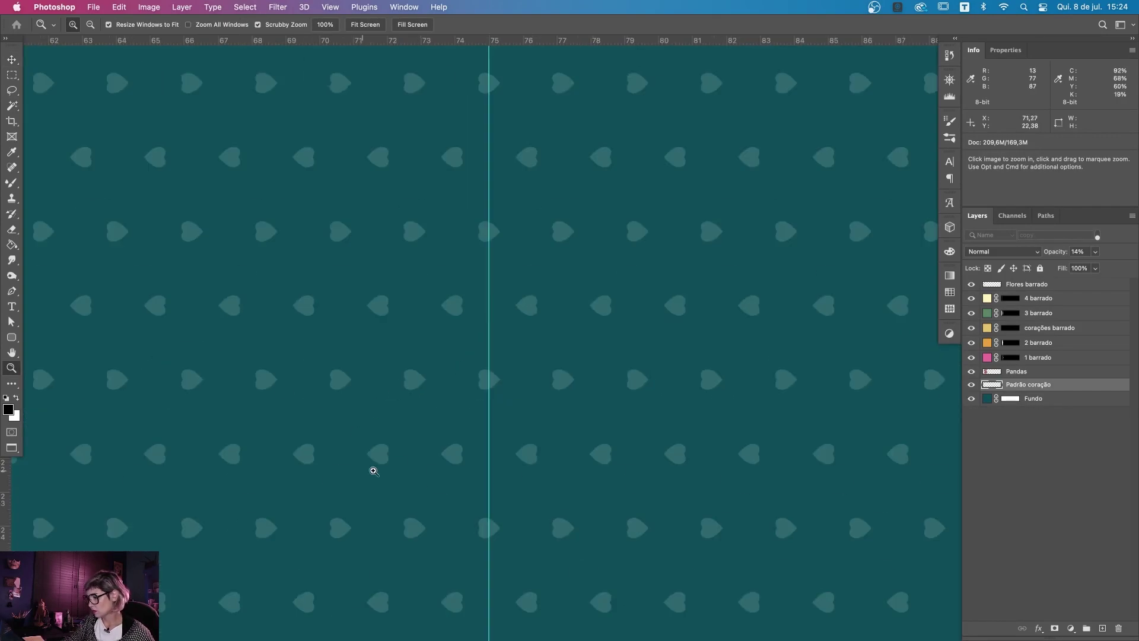
scroll(351, 466, "down", 2)
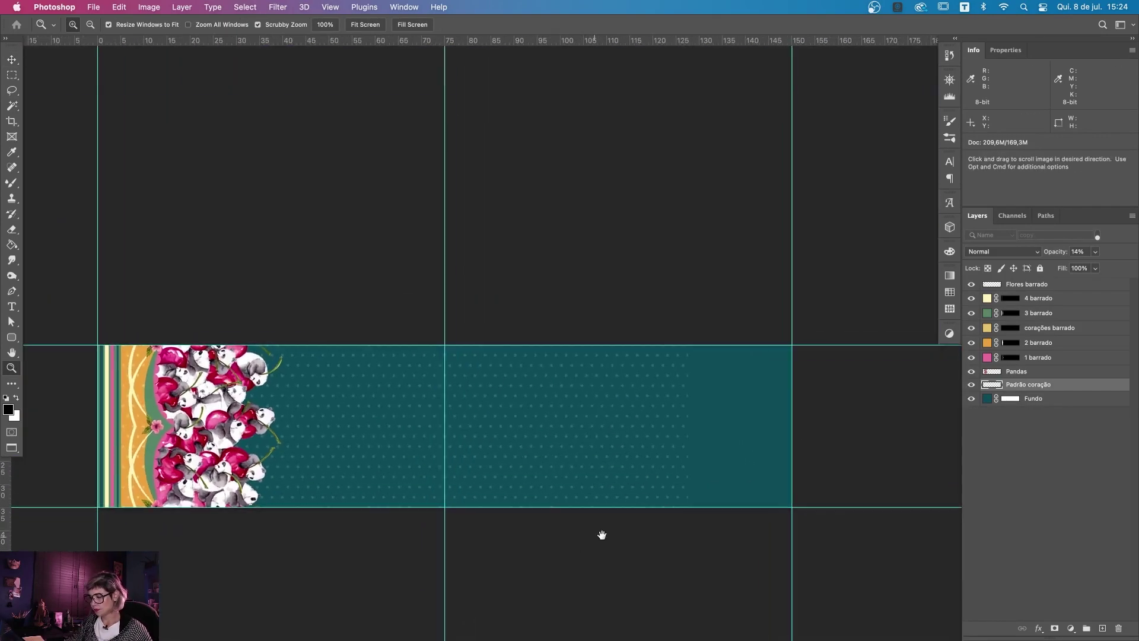
scroll(528, 482, "up", 3)
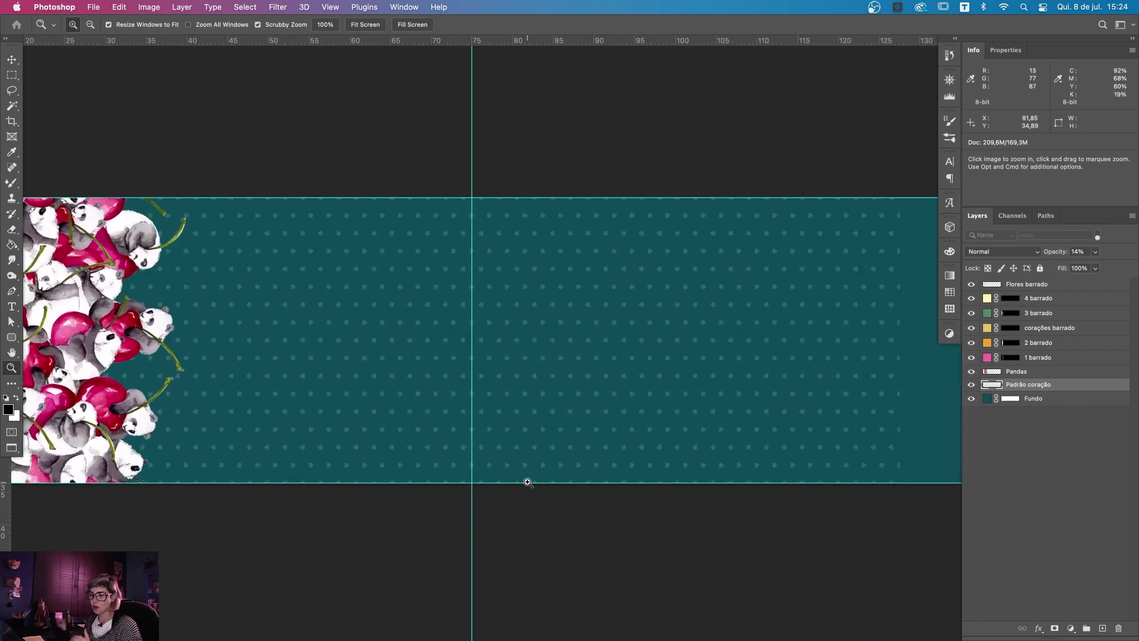
scroll(525, 480, "down", 2)
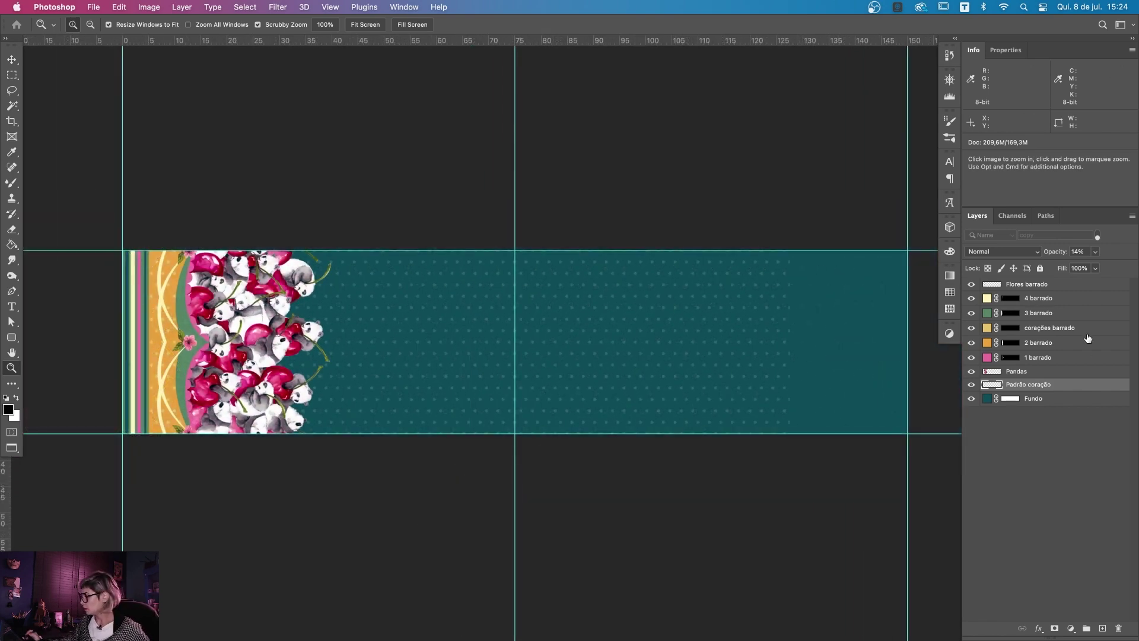
left_click(1062, 285)
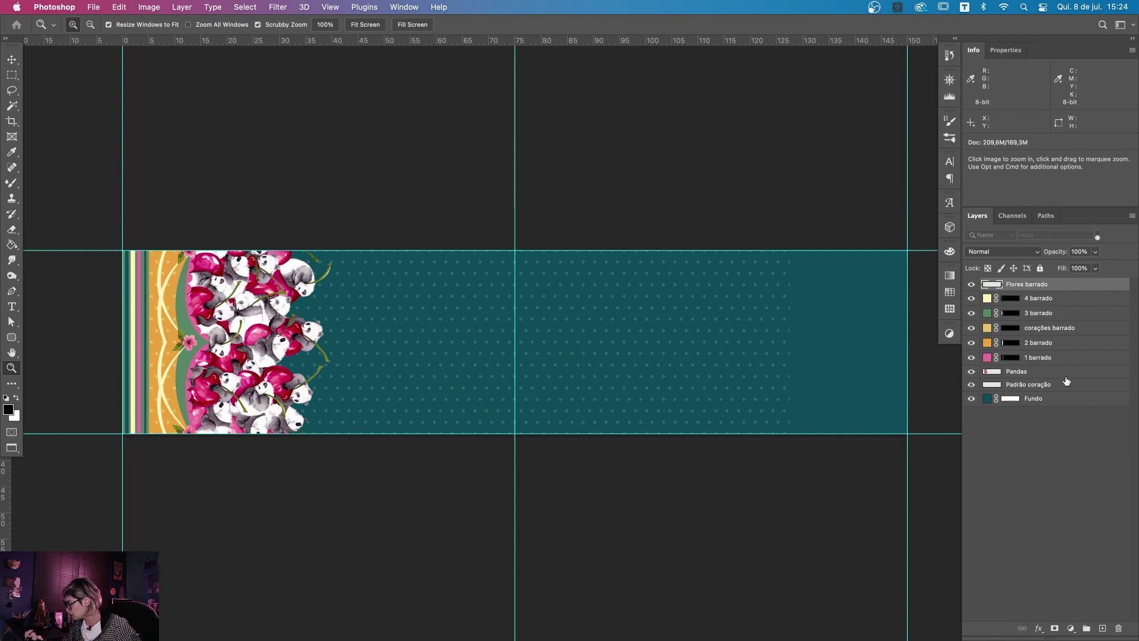
left_click(1068, 373, "shift")
key("v")
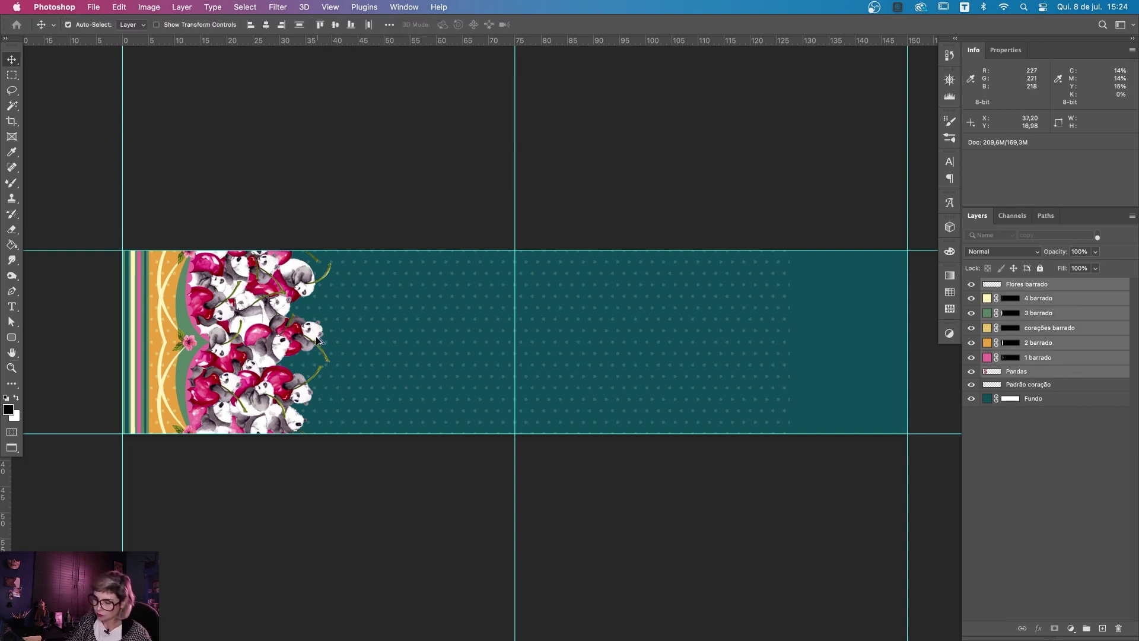
left_click_drag(318, 338, 595, 363)
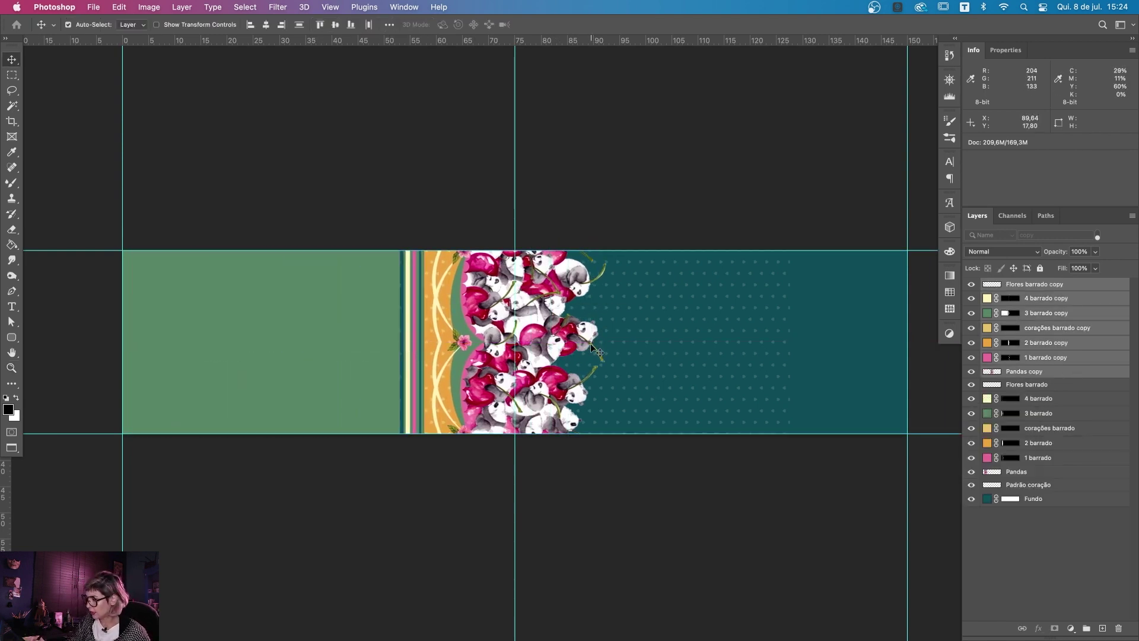
key("ctrl+z")
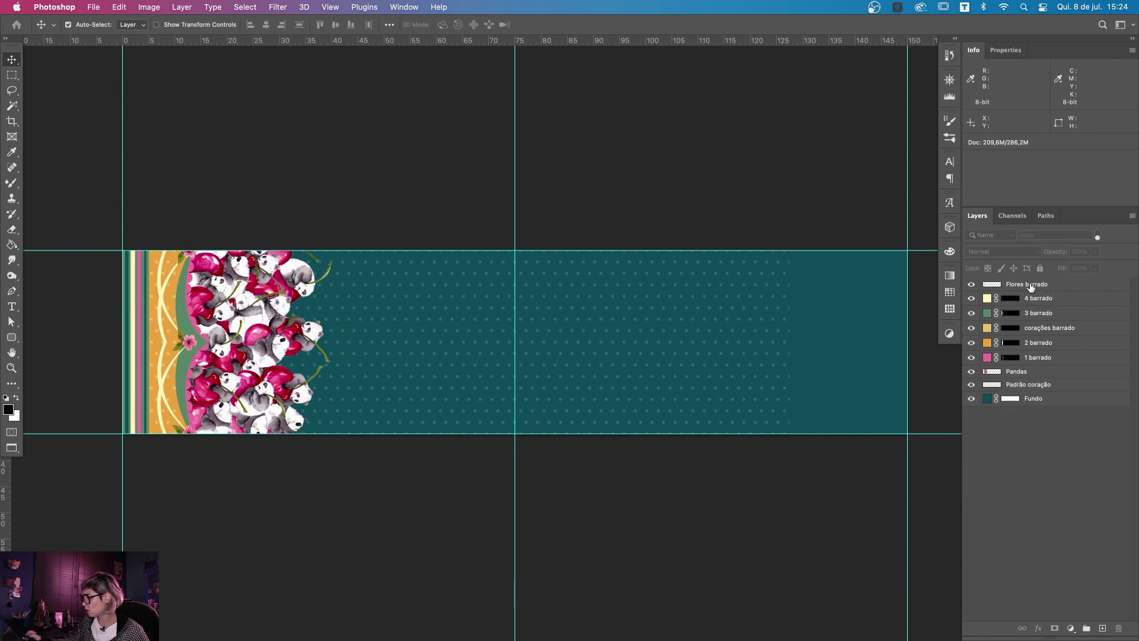
left_click(1012, 313)
left_click(1012, 215)
left_click(969, 287)
left_click(969, 232)
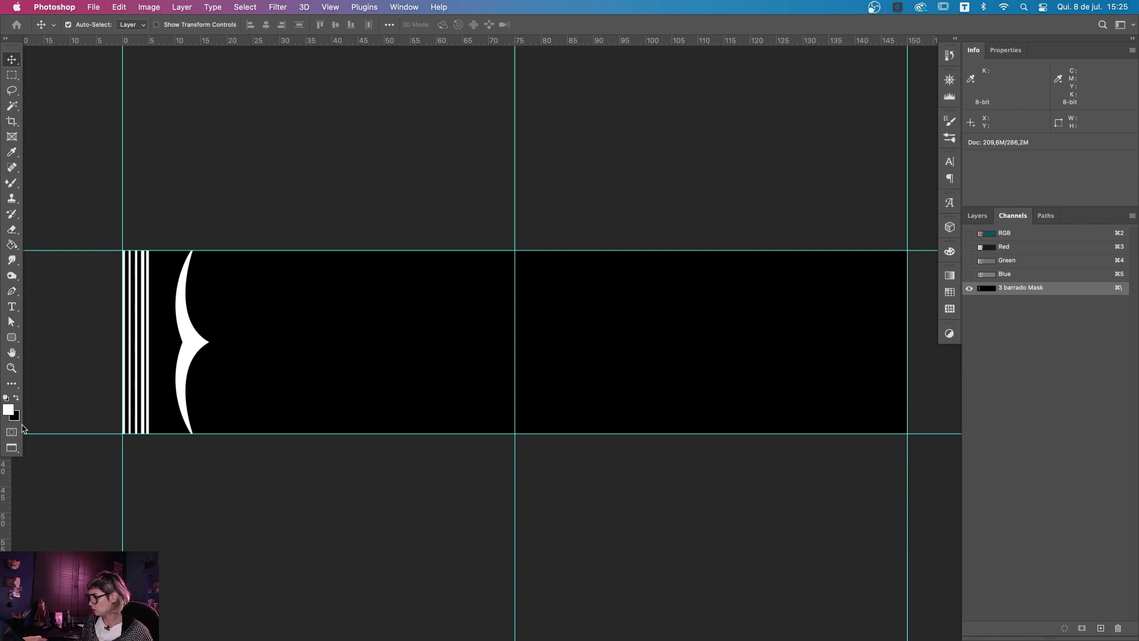
key("x")
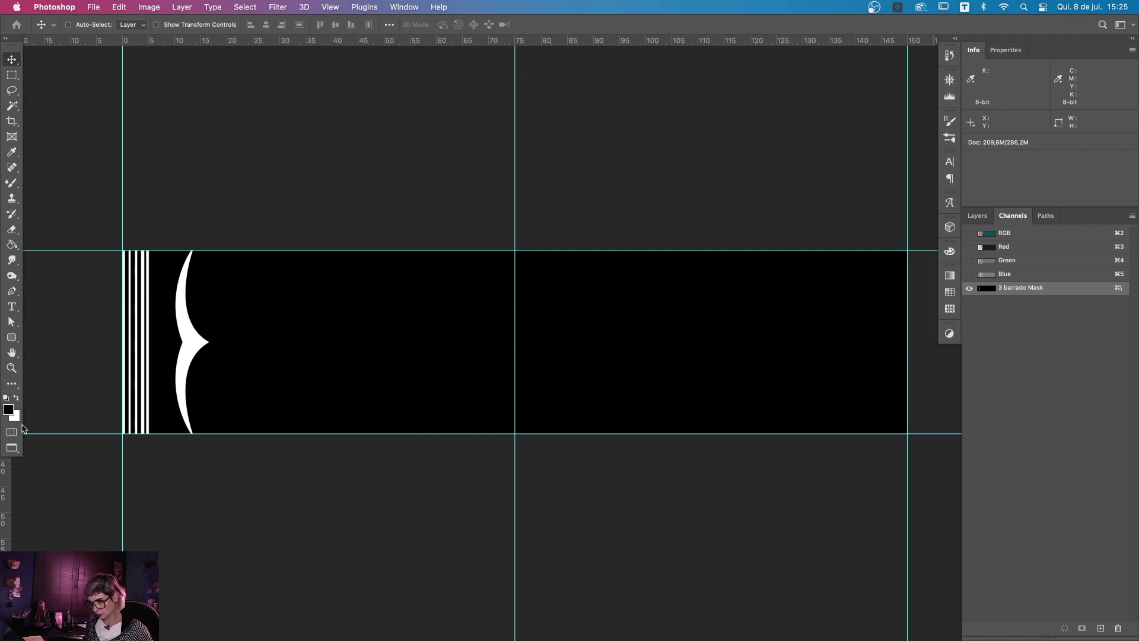
key("ctrl+2")
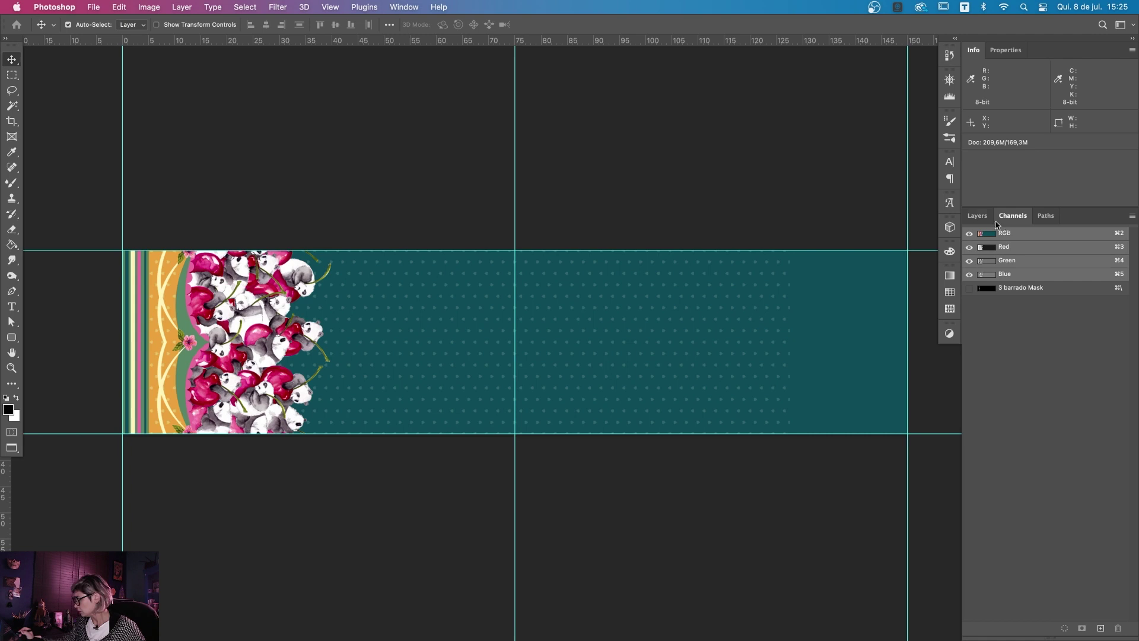
key("F7")
left_click(1062, 298)
left_click(1062, 327, "shift")
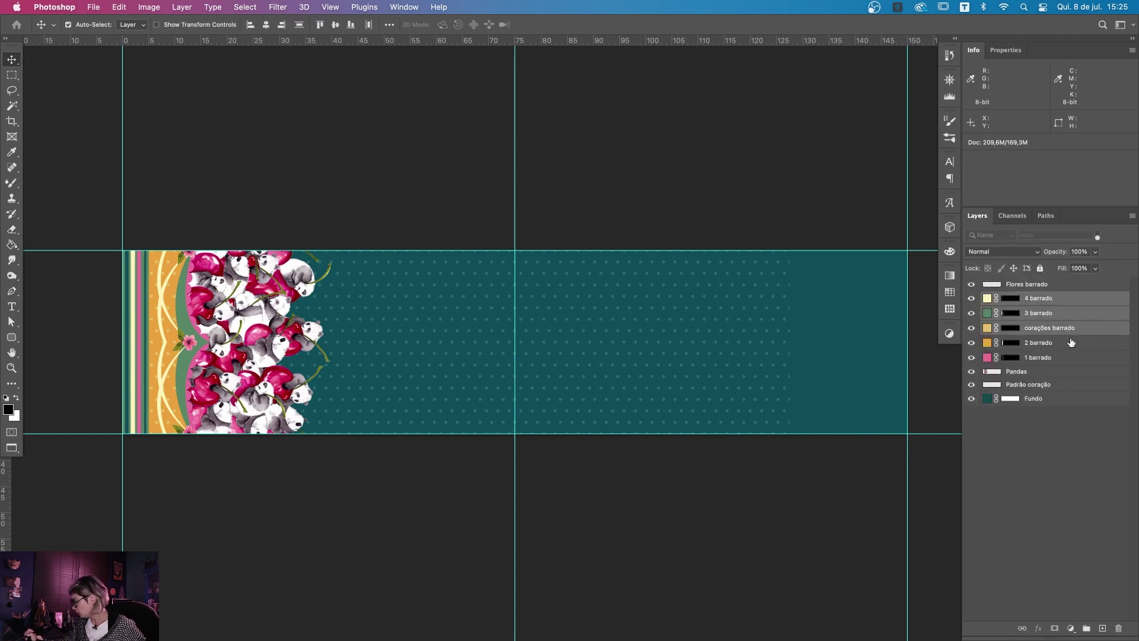
left_click(1068, 358, "shift")
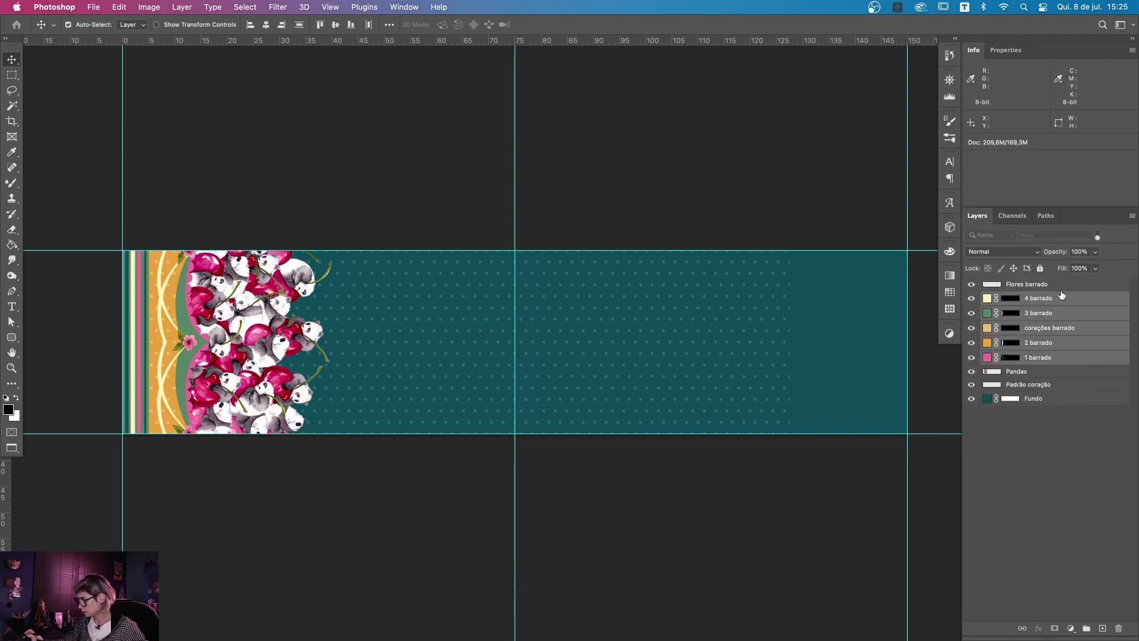
left_click_drag(200, 310, 450, 298)
Step: Undo the stripe move, select layers 4 barrado through 1 barrado and marquee the left band area
key("ctrl+z")
key("m")
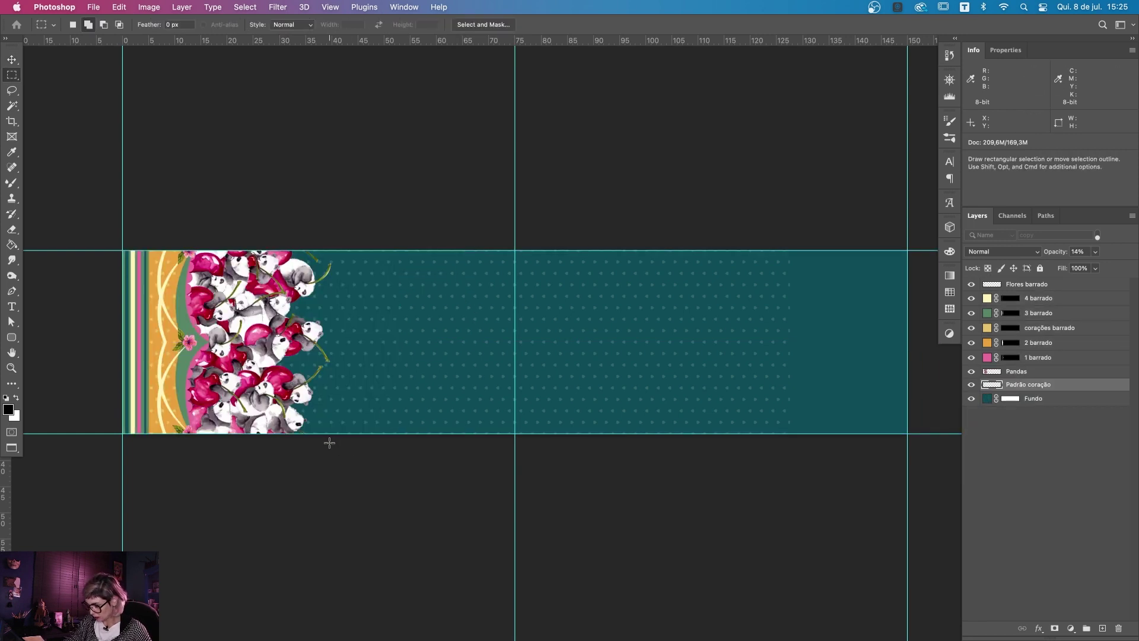
left_click_drag(1066, 301, 1057, 365)
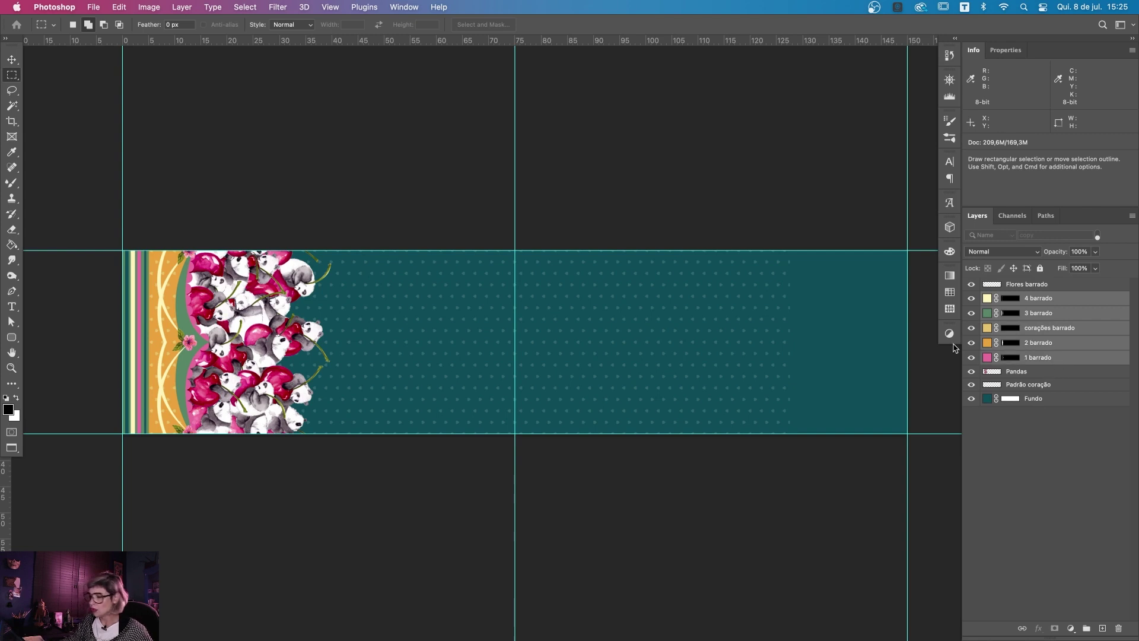
left_click_drag(123, 250, 221, 471)
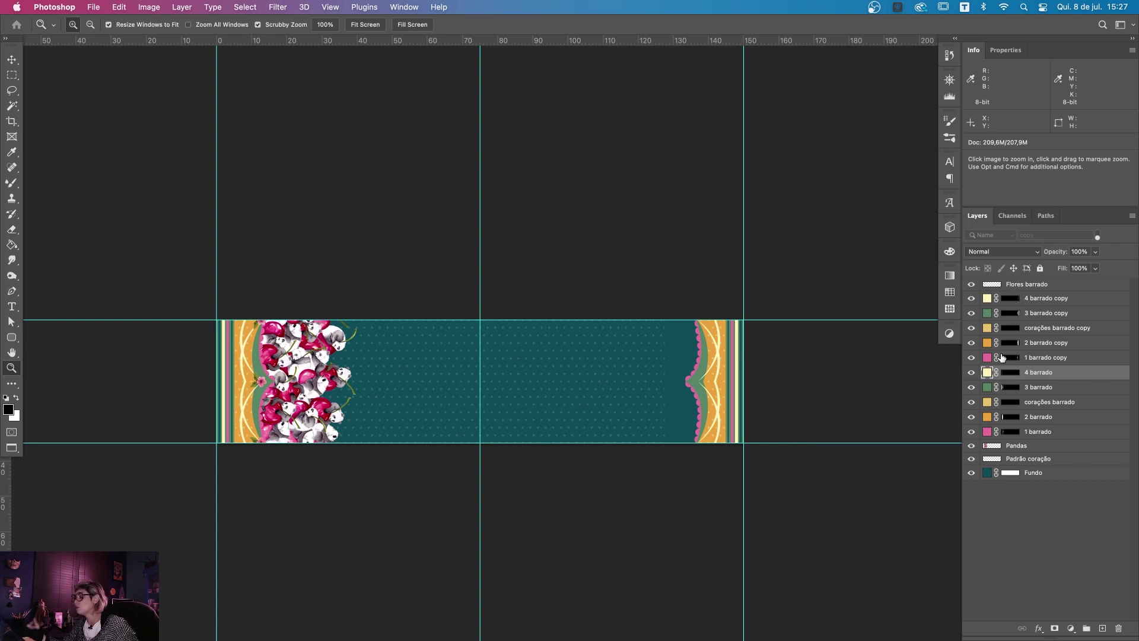
Step: Mask the right-edge band on the 4 barrado and 3 barrado layers, hiding the 4 barrado copy
left_click(1013, 298, "super")
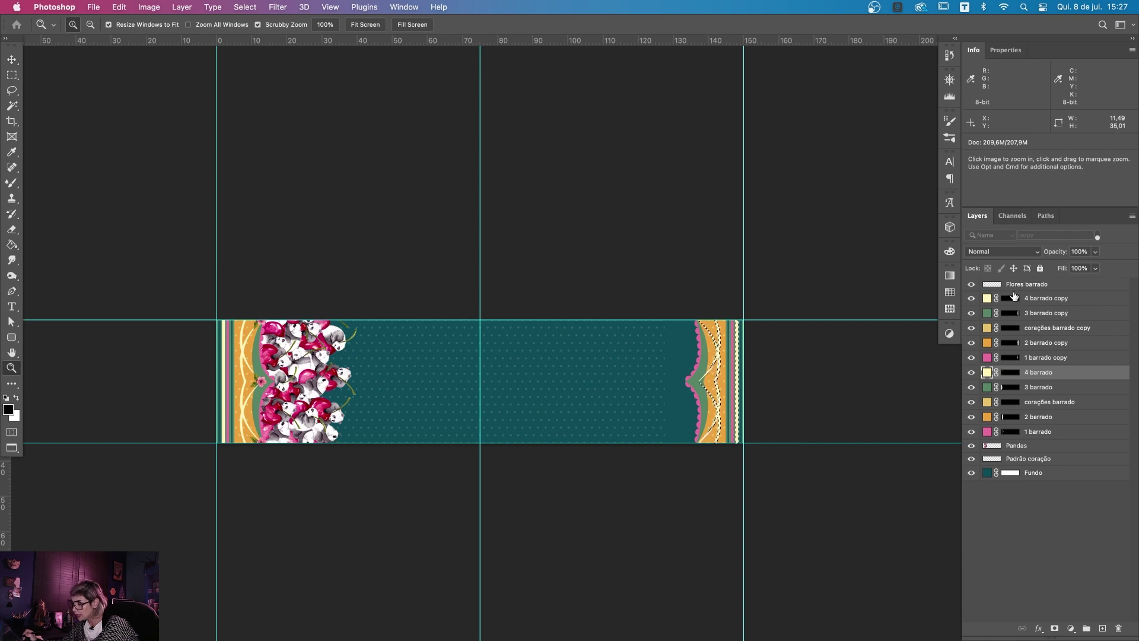
left_click(1011, 373)
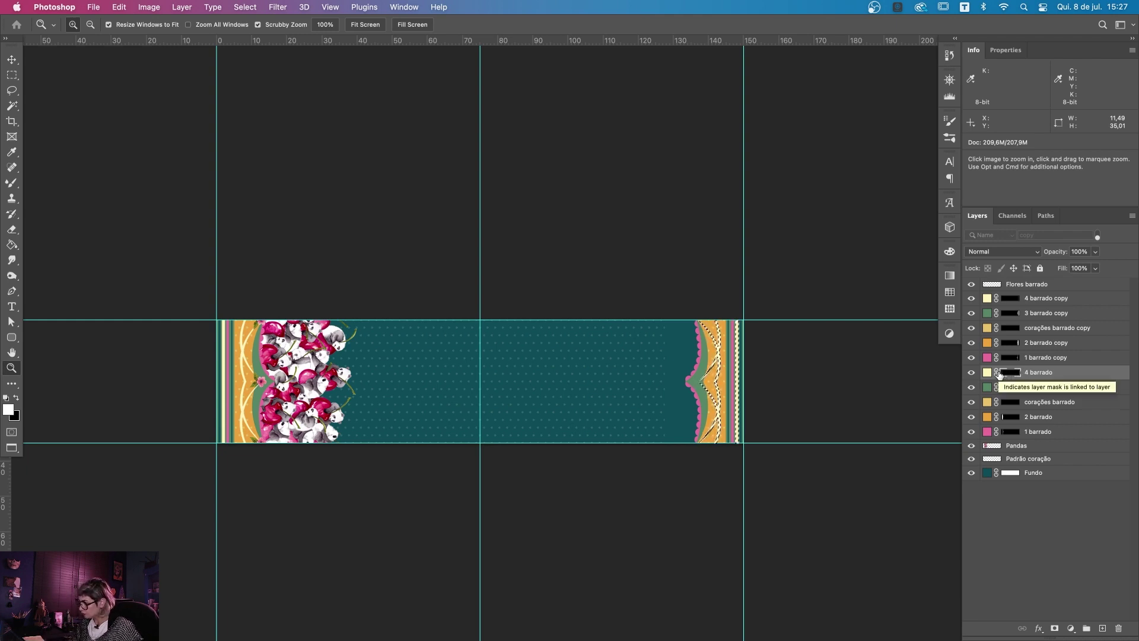
left_click(972, 299)
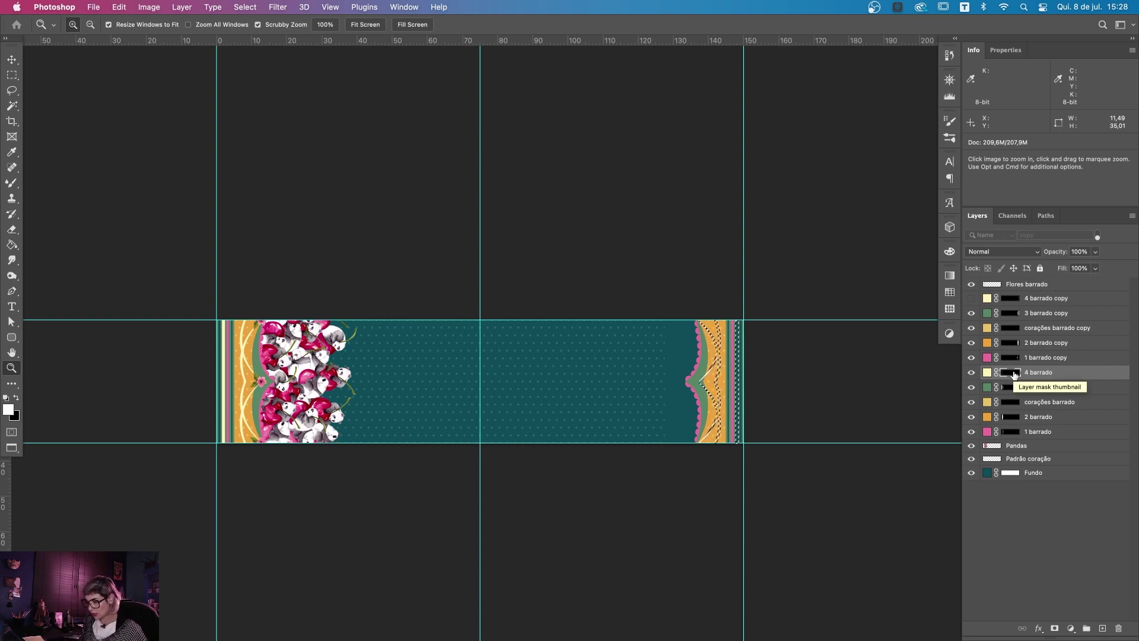
key("x")
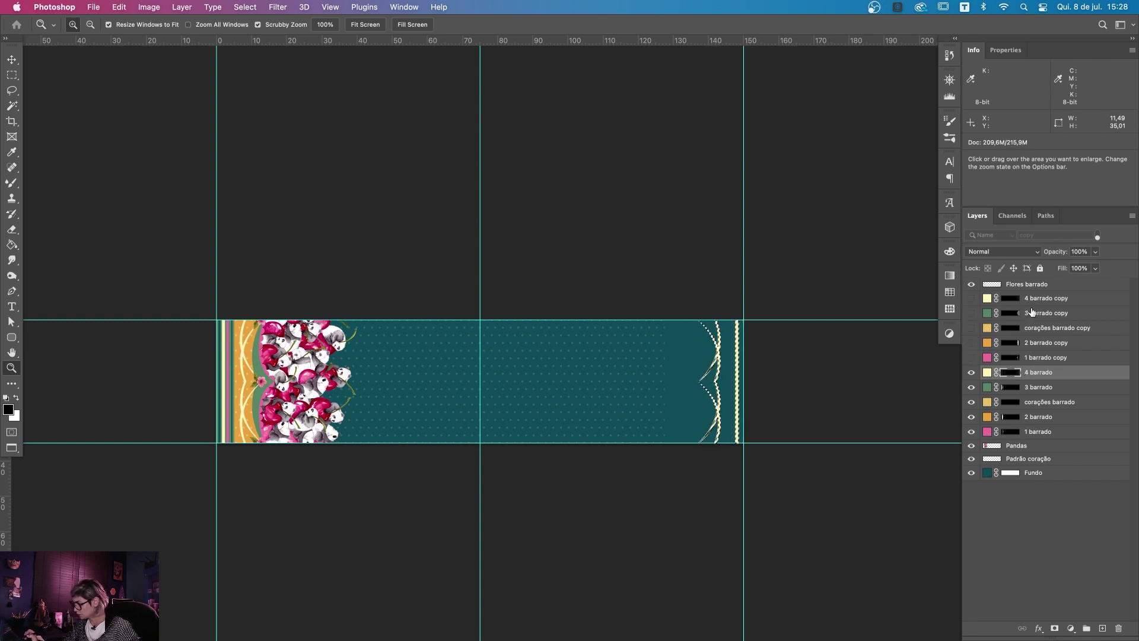
left_click(1018, 329, "shift+super")
left_click(1009, 389)
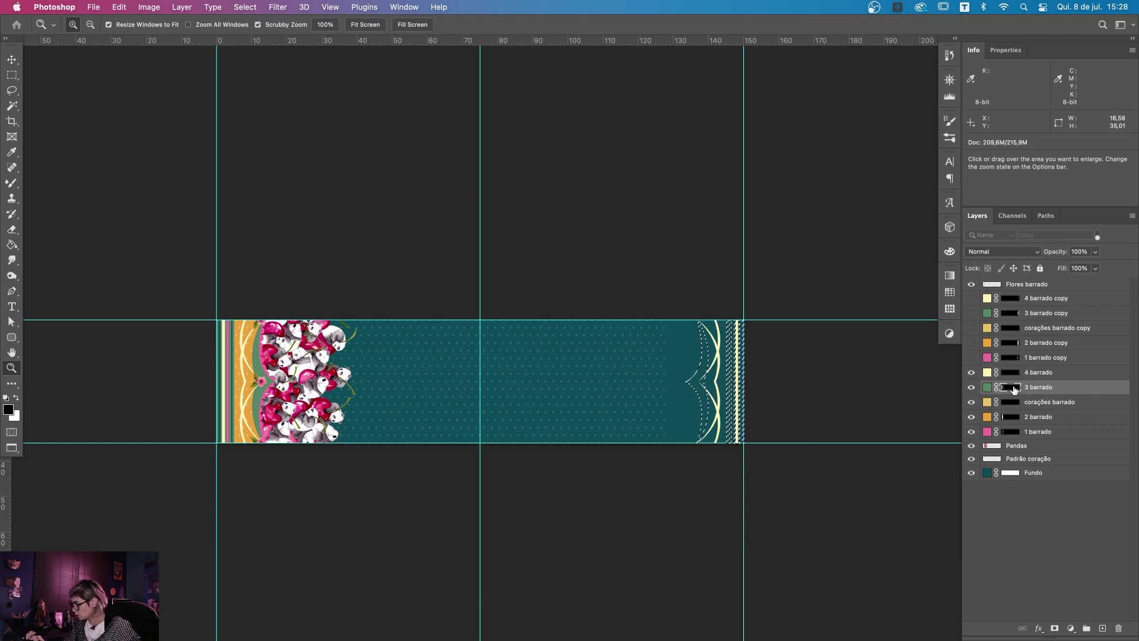
key("super+BackSpace")
key("super+d")
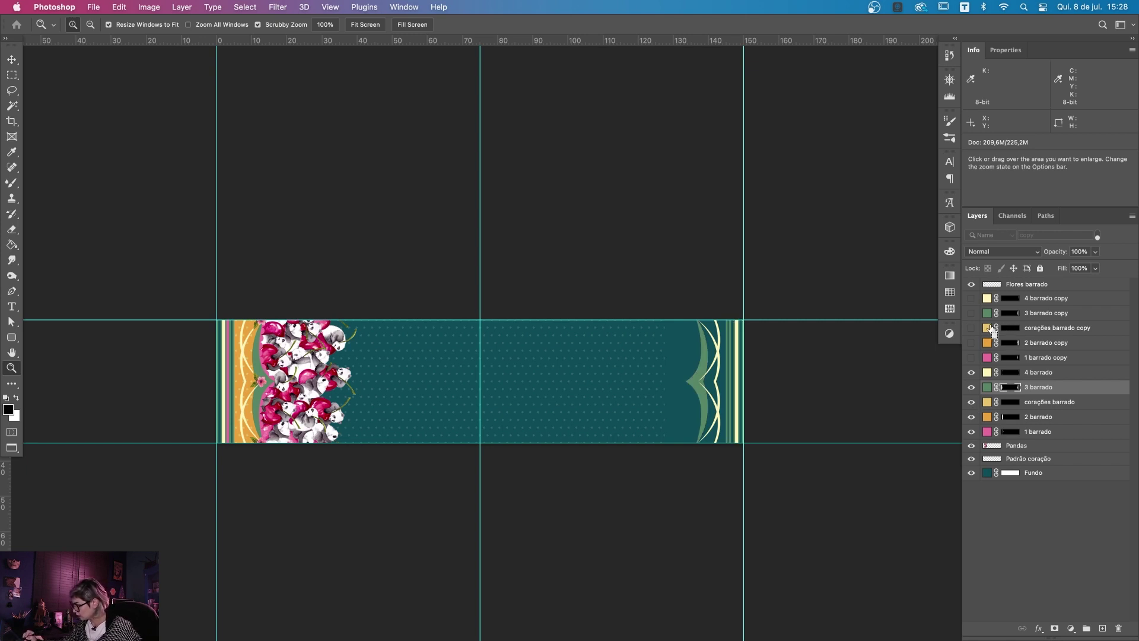
Step: Copy the hearts and 2 barrado masks onto their layers, testing and reverting a layer reorder
left_click_drag(1009, 330, 1014, 402)
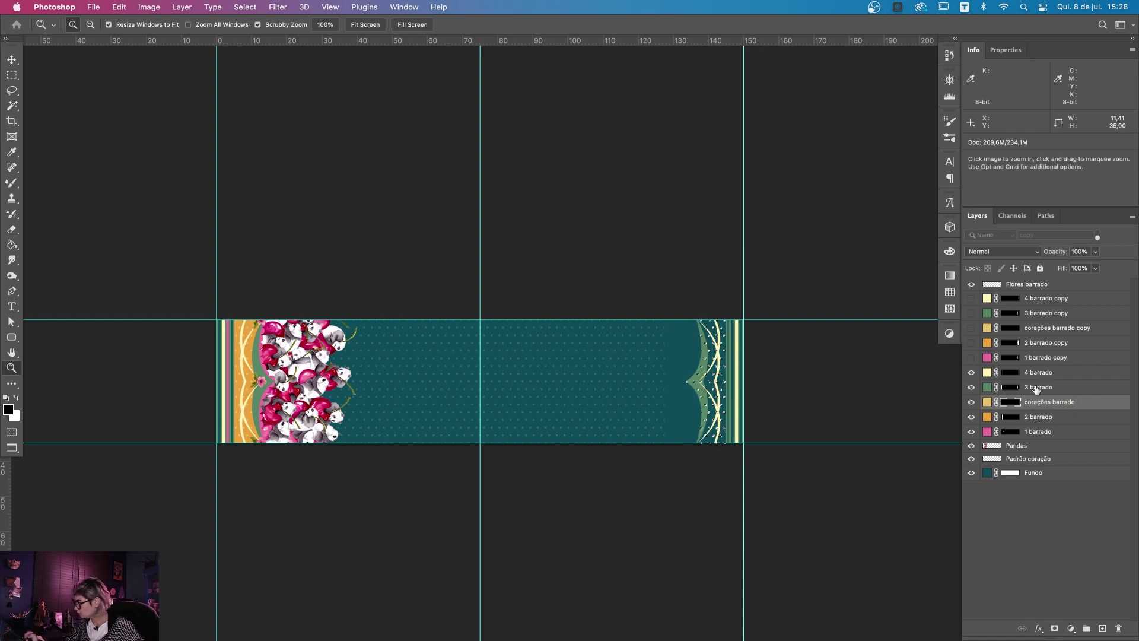
left_click_drag(1012, 340, 1012, 344)
left_click(1012, 418)
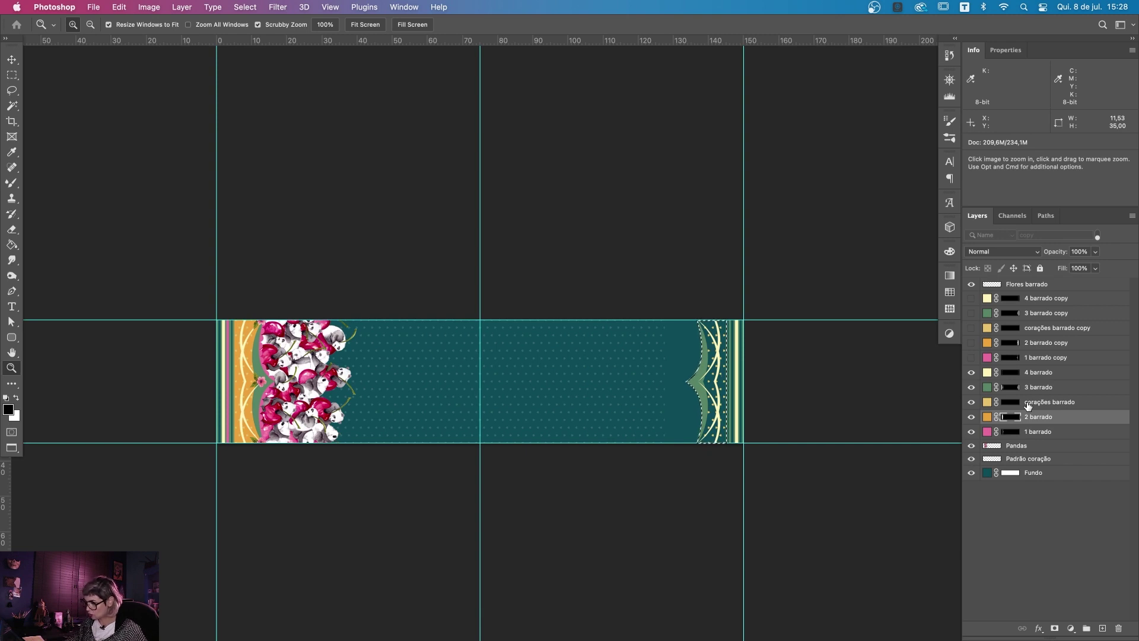
key("super+bracketright")
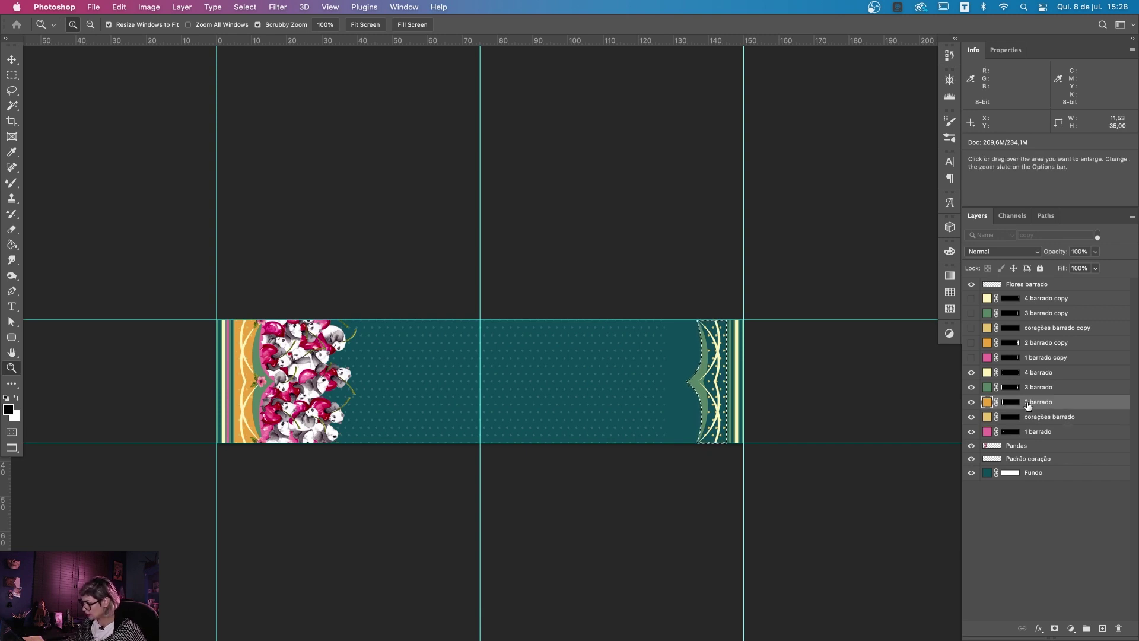
key("super+bracketleft")
Step: Hide the guides and delete the five hidden band copy layers
key("super+h")
left_click(1098, 298)
left_click(1107, 358, "shift")
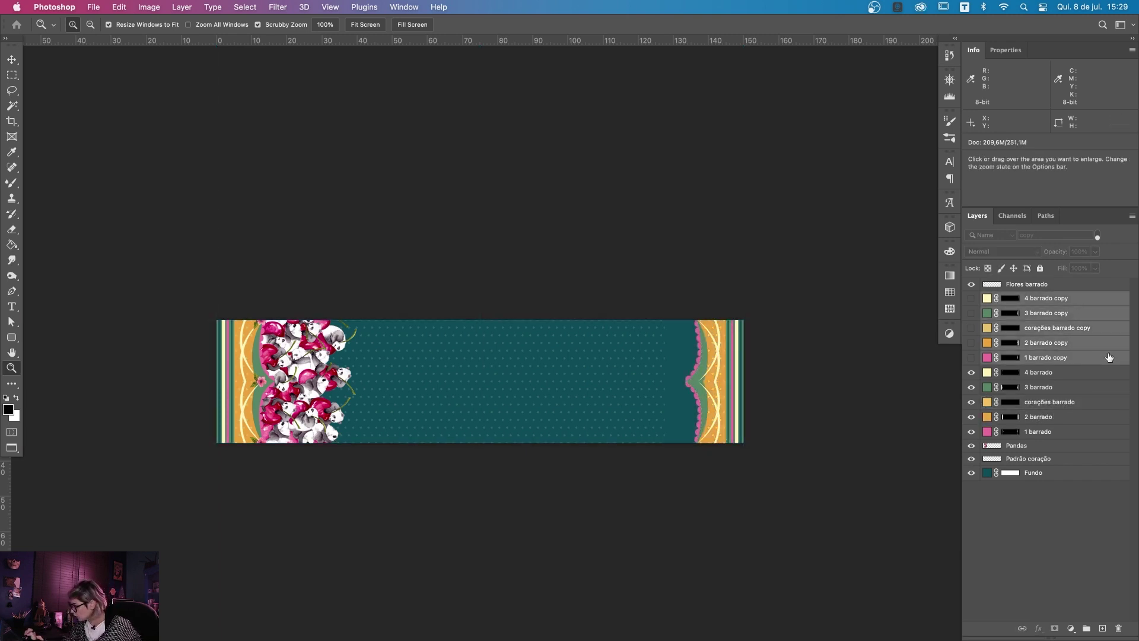
key("Delete")
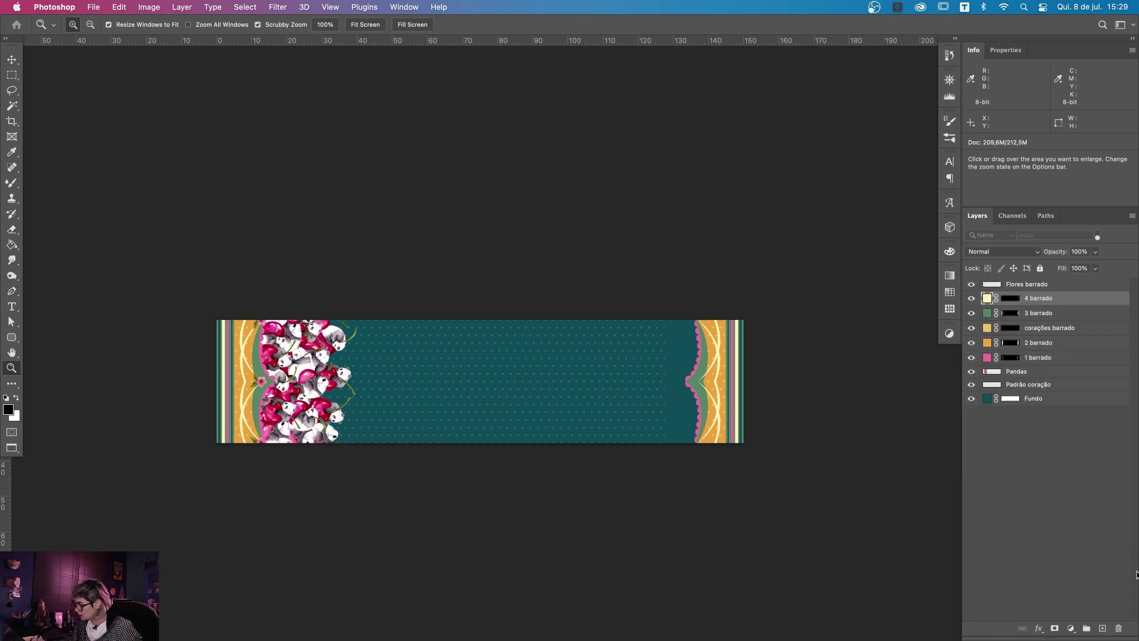
Step: Duplicate the Flores barrado flower layer and drag the copy toward the right border
scroll(801, 433, "up", 3)
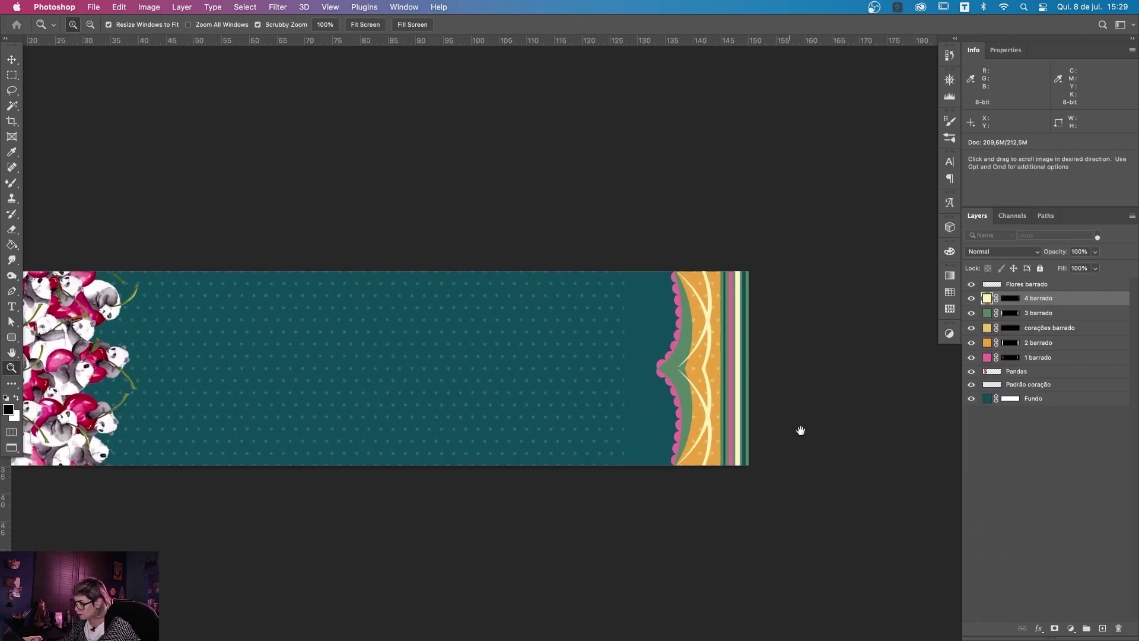
scroll(855, 461, "right", 3)
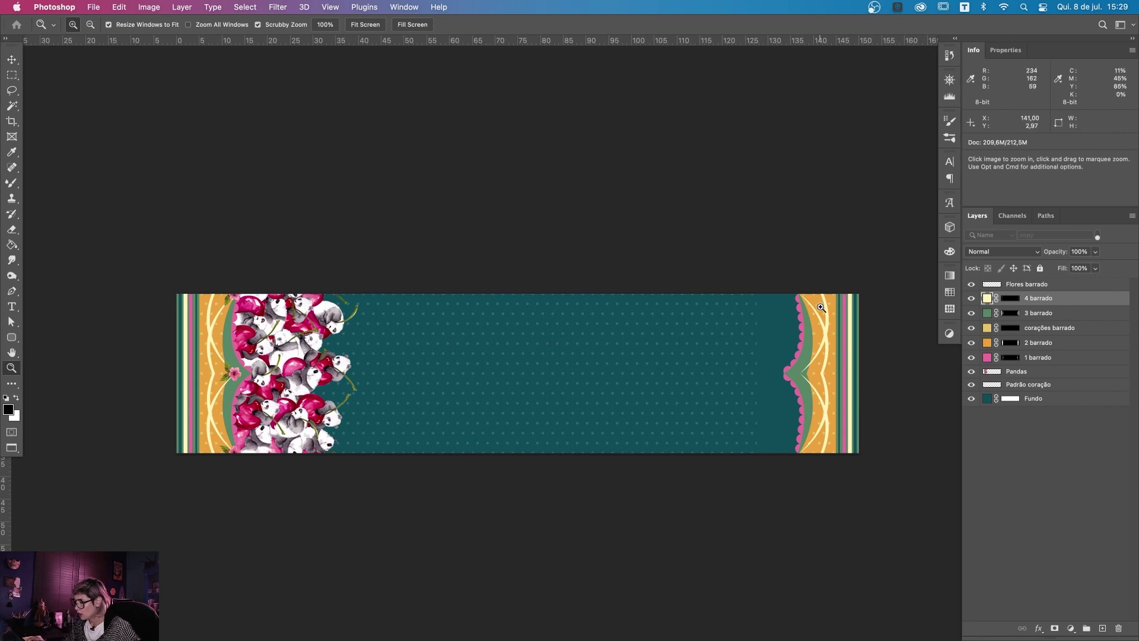
left_click(972, 299)
left_click(972, 298)
left_click(972, 299)
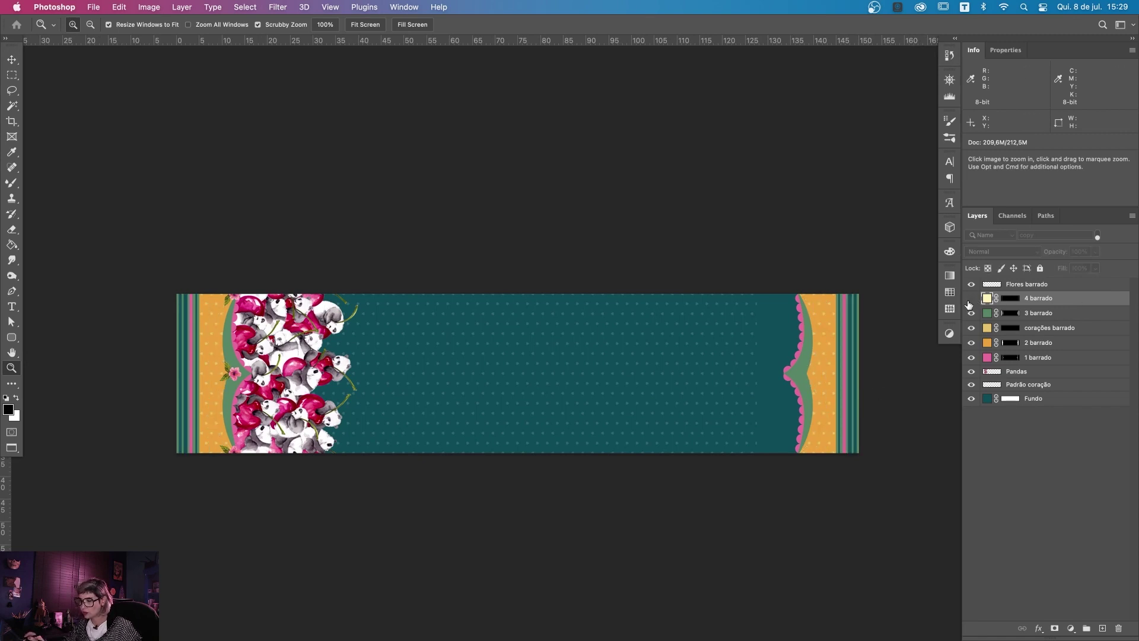
left_click(1043, 285)
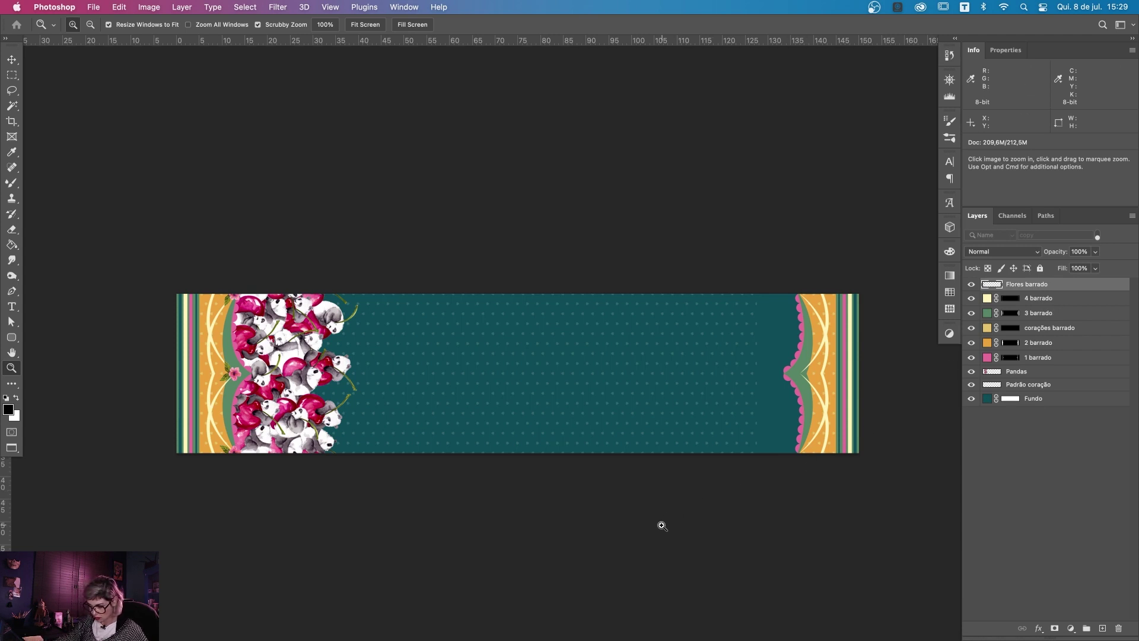
key("v")
left_click_drag(246, 377, 708, 447)
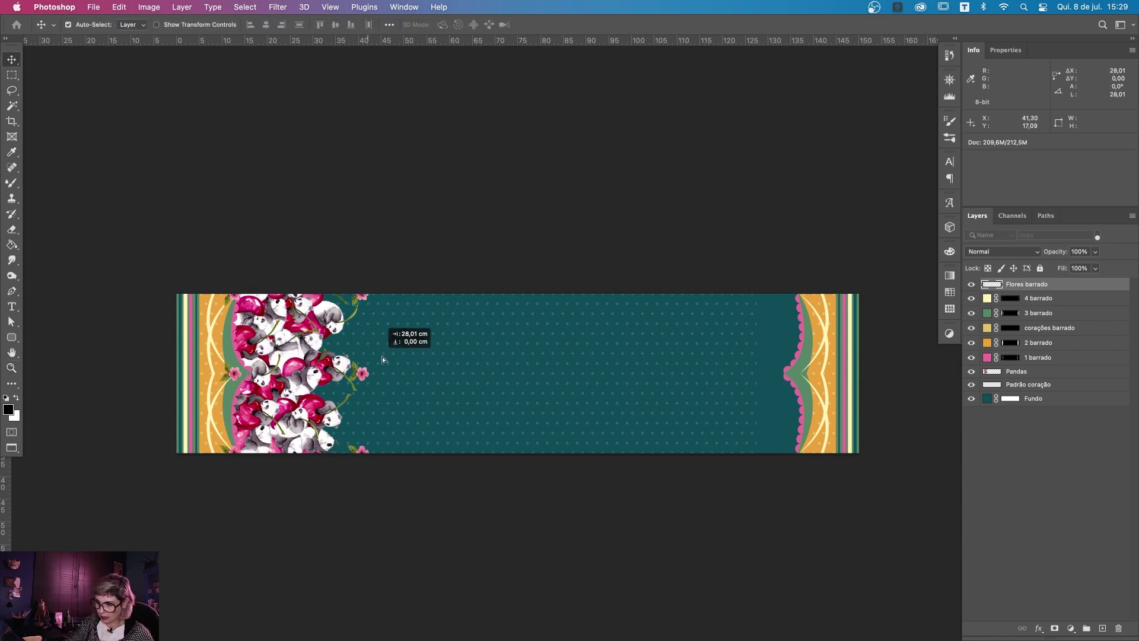
key("ctrl+t")
left_click_drag(700, 466, 743, 541)
key("Return")
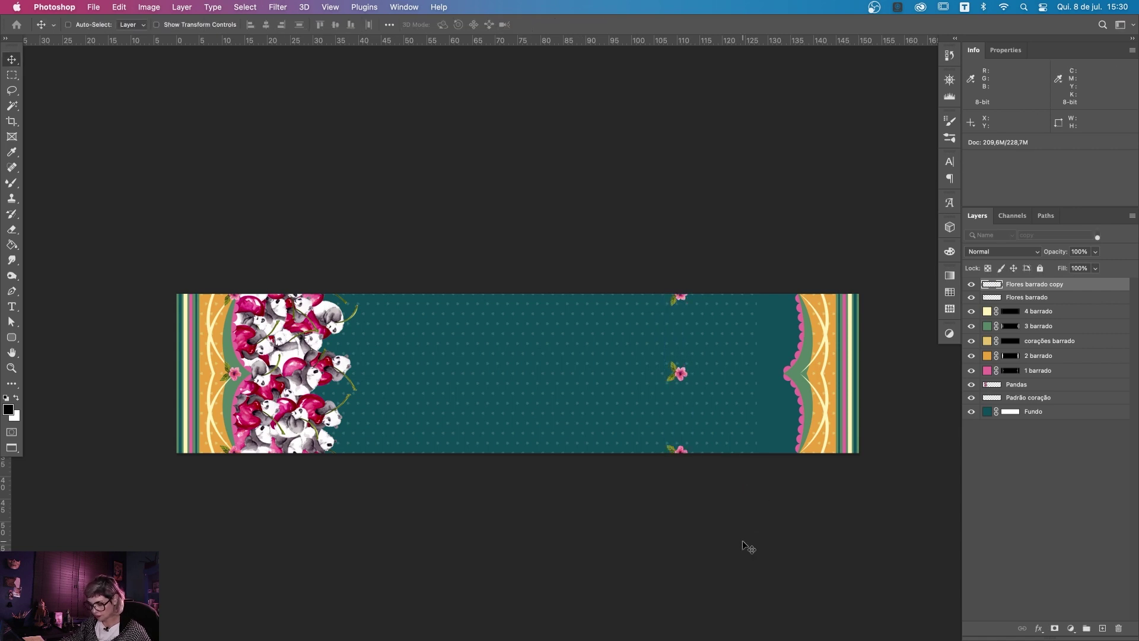
Step: Flip the flower copy horizontally and set it on the right border's scallop point
key("ctrl+t")
right_click(675, 373)
left_click(735, 613)
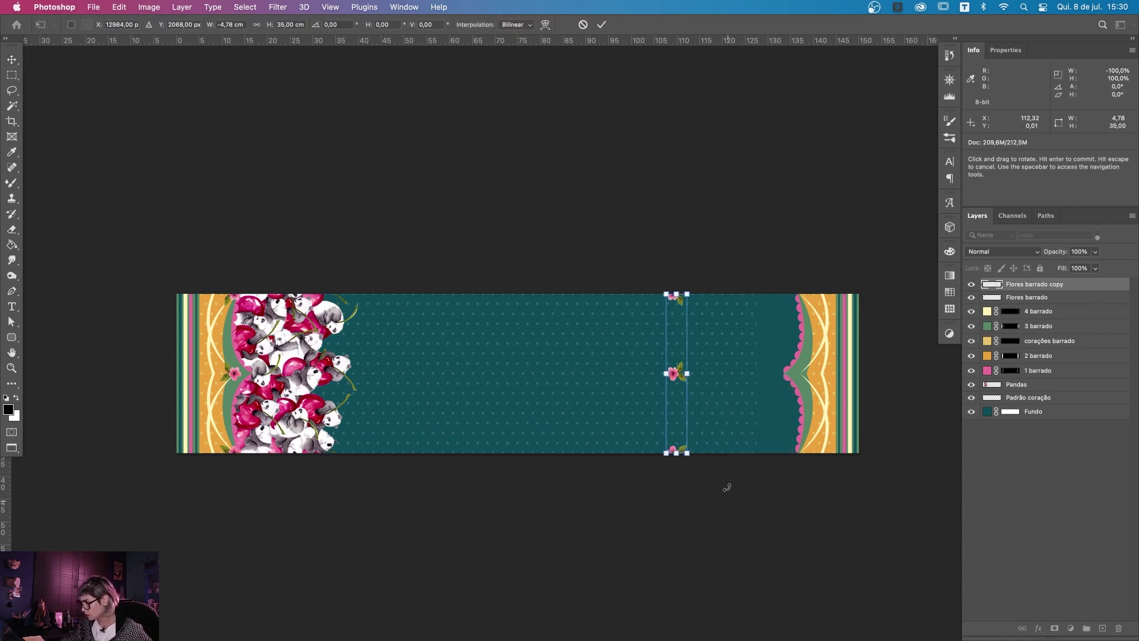
left_click_drag(678, 375, 799, 393)
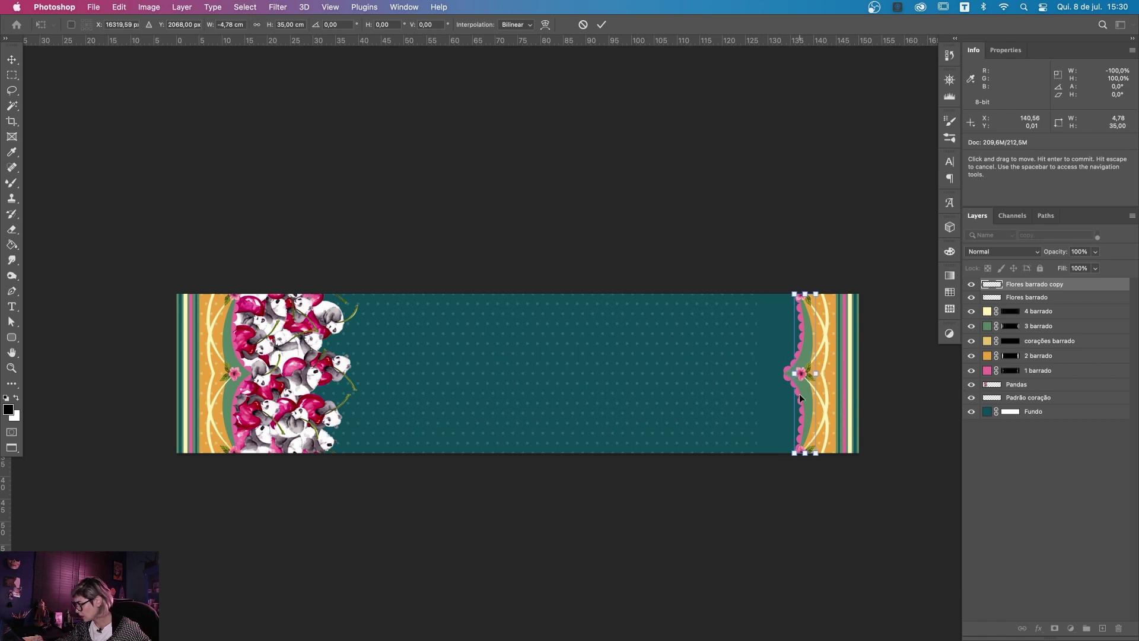
key("Return")
scroll(800, 394, "up", 5)
left_click_drag(709, 441, 707, 452)
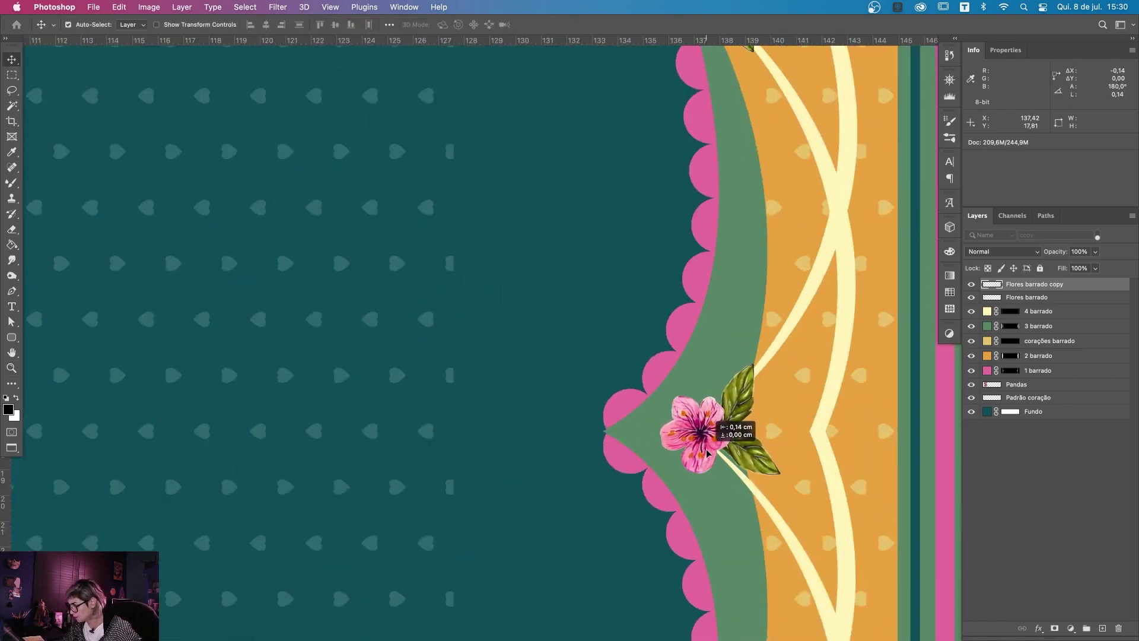
Step: Merge the flipped flower copy into the original flower layer and check it across the whole print
key("ctrl+e")
key("ctrl+t")
key("ctrl+0")
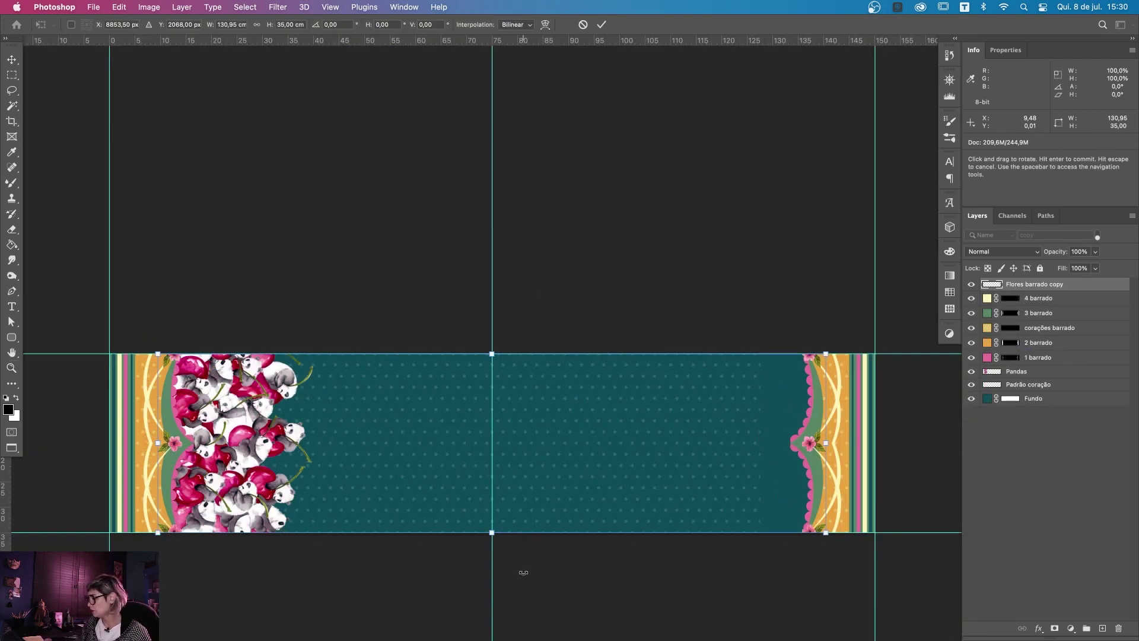
key("Return")
key("z")
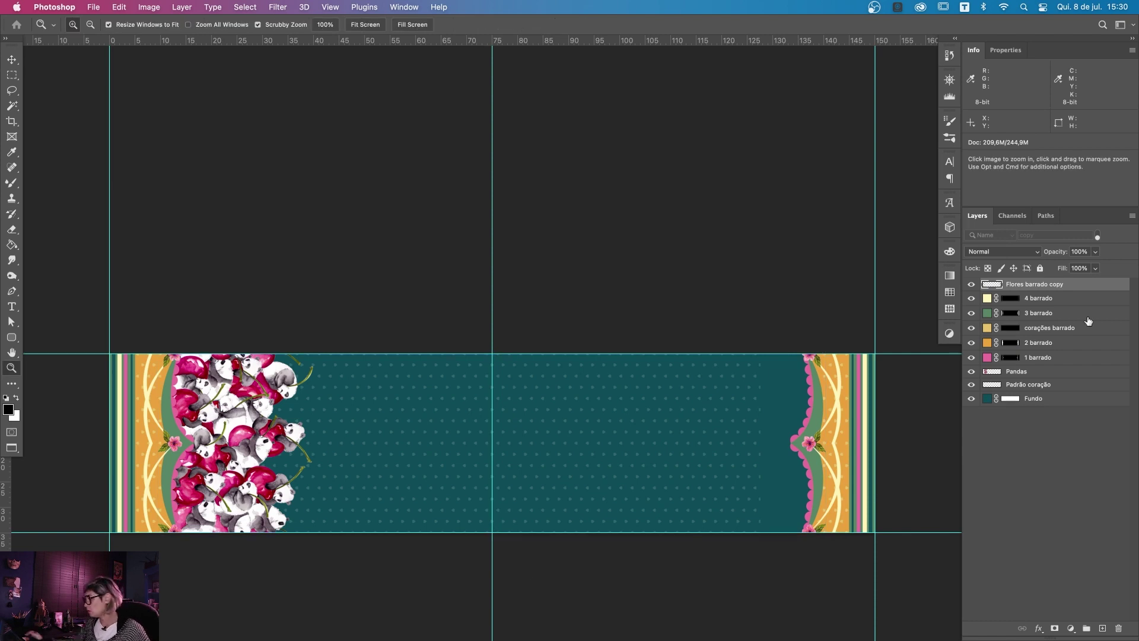
Step: Name the merged flower layer 'Flores barrado'
left_click(1066, 284)
key("BackSpace")
key("BackSpace")
key("BackSpace")
key("Return")
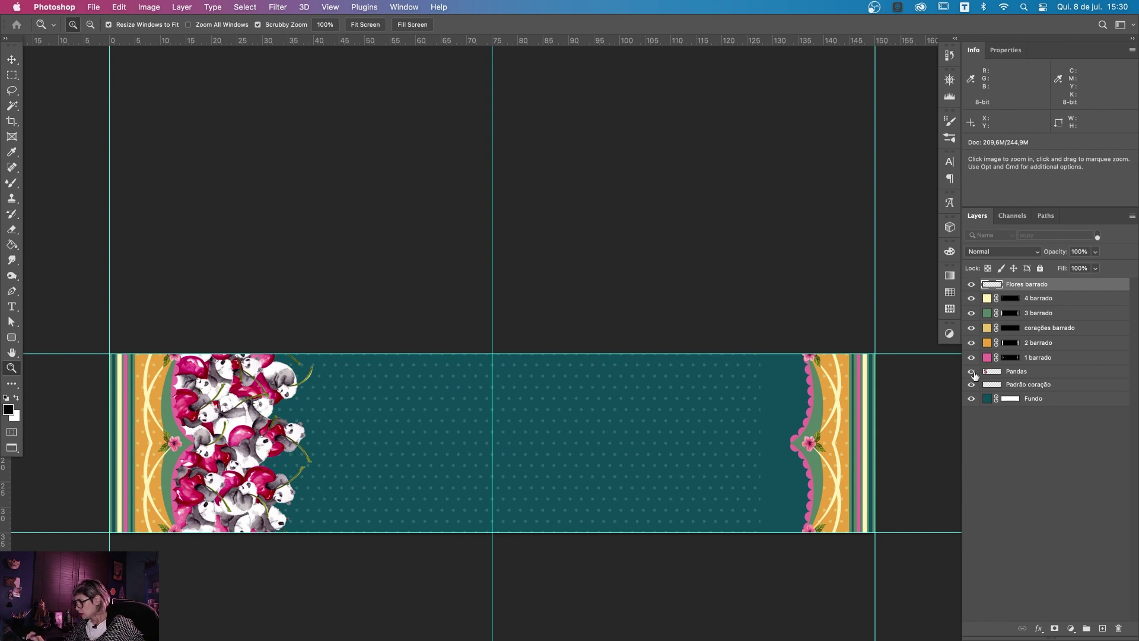
Step: Duplicate the Pandas cluster, flip it horizontally and place it against the right border
left_click(998, 374)
key("v")
left_click_drag(304, 439, 689, 435)
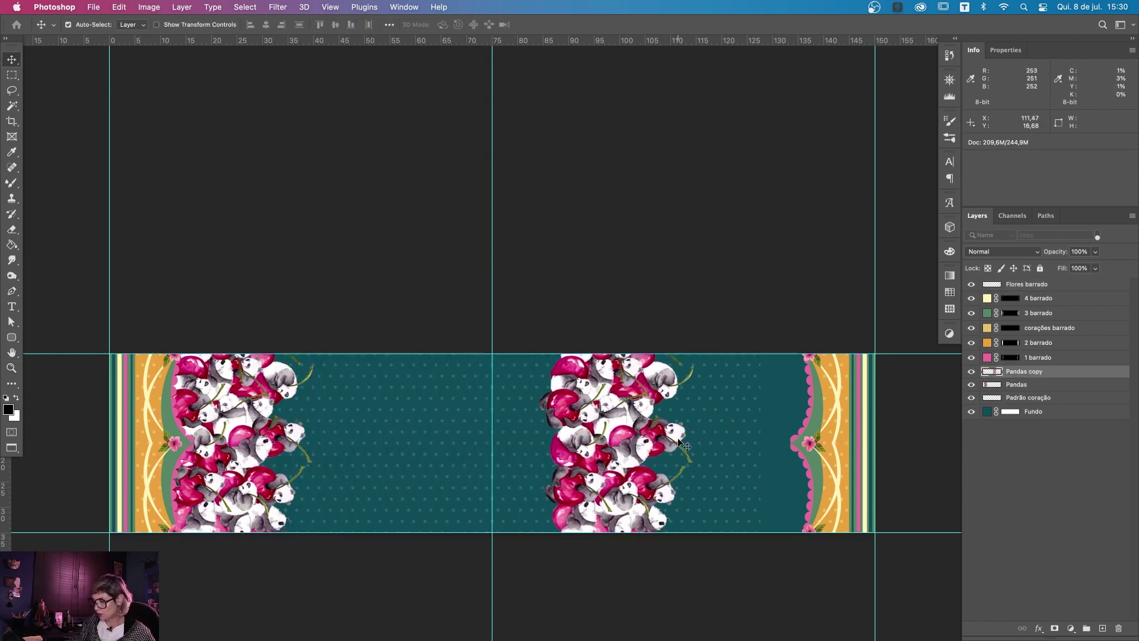
key("ctrl+t")
right_click(700, 492)
left_click(782, 617)
left_click_drag(665, 522, 790, 533)
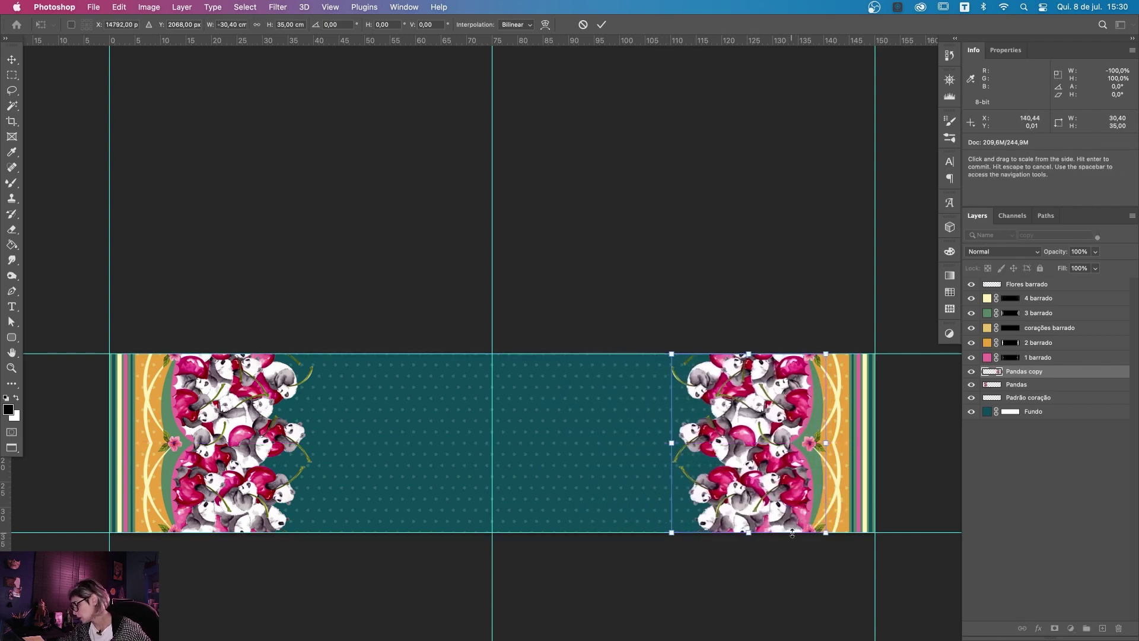
key("Return")
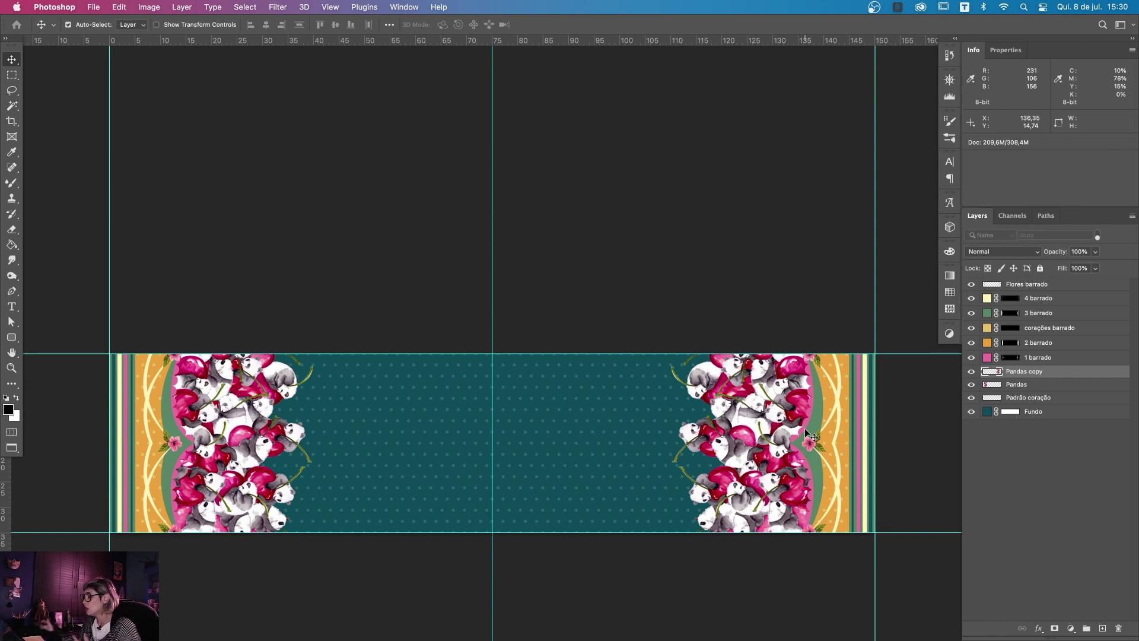
Step: Merge both panda clusters into the single Pandas layer and hide the guides
left_click(1056, 384)
key("ctrl+bracketright")
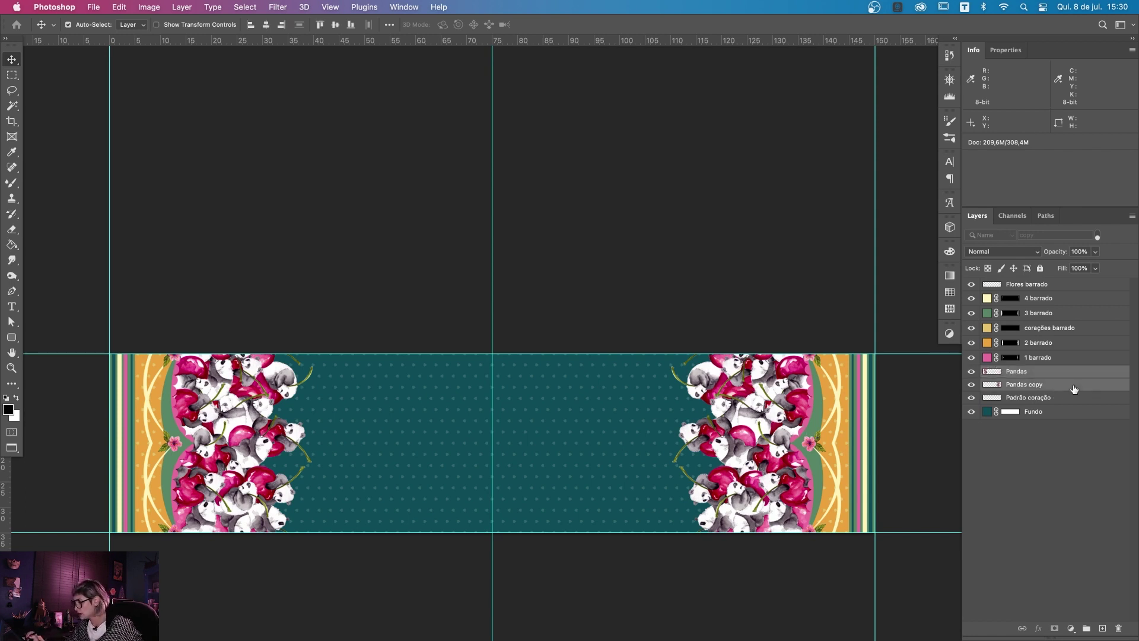
key("ctrl+e")
left_click(971, 384)
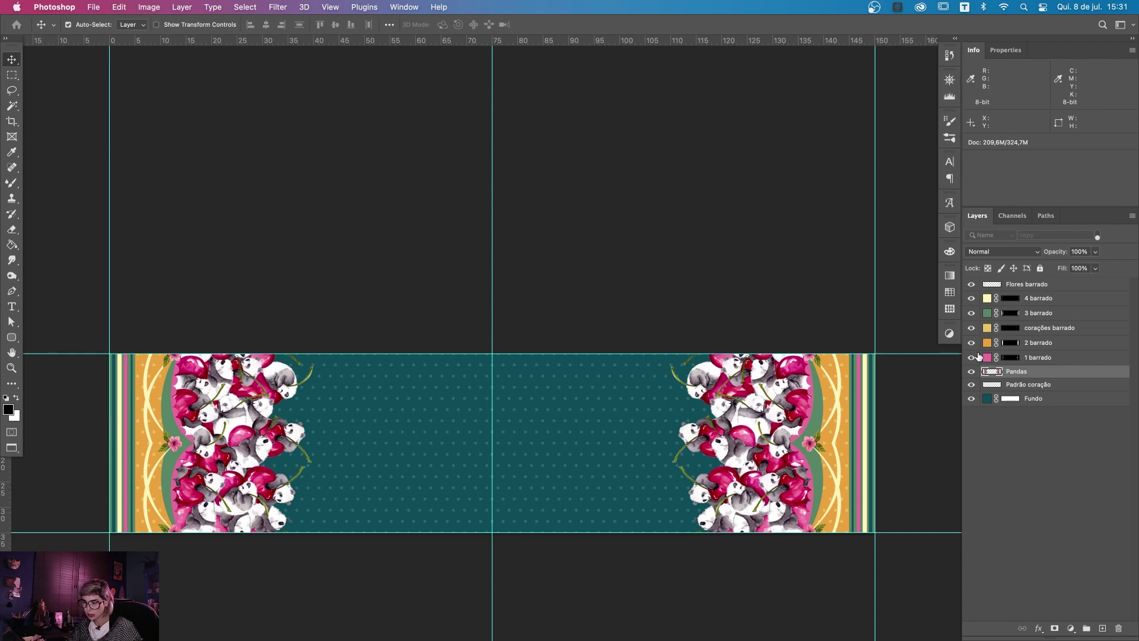
key("super+semicolon")
key("z")
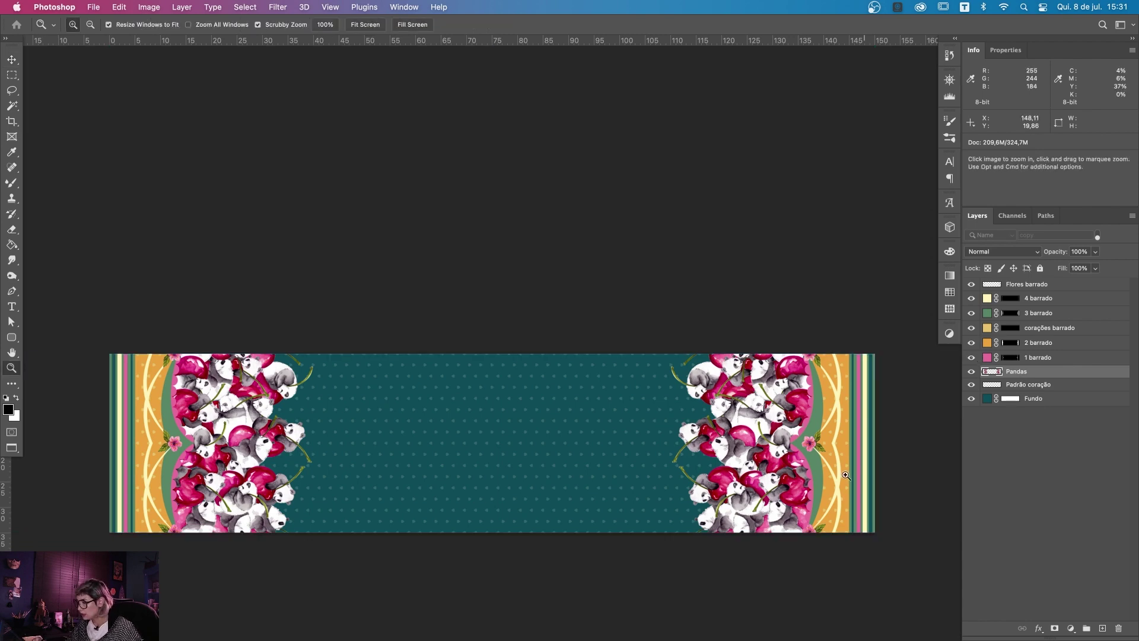
mouse_move(805, 492)
left_mouse_down()
mouse_move(831, 473)
mouse_move(661, 503)
left_mouse_up()
key("super+semicolon")
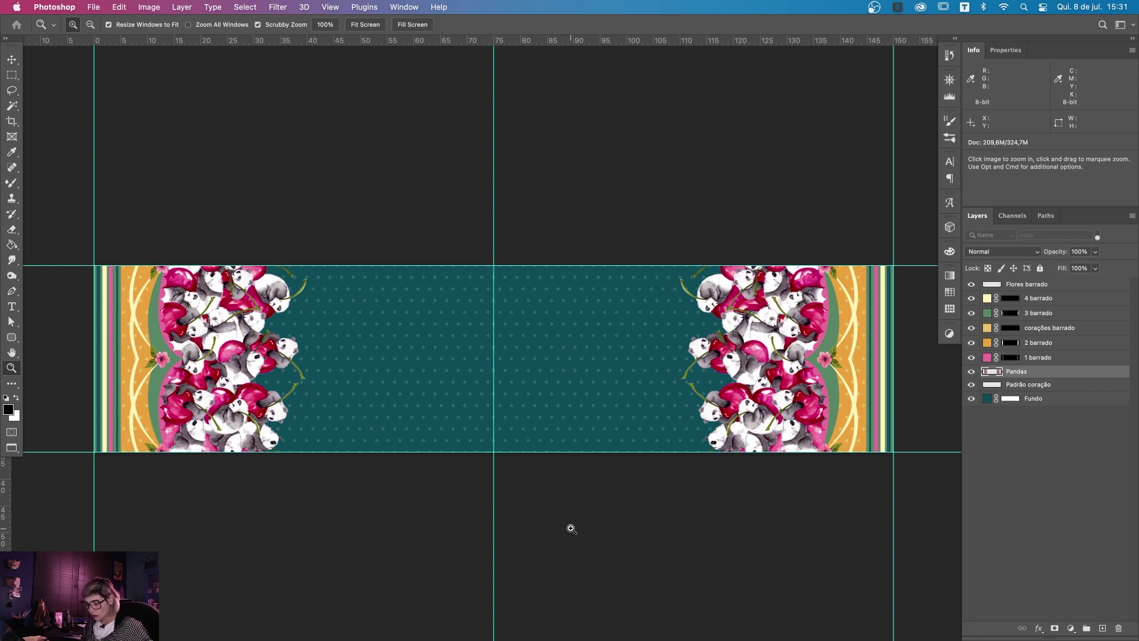
key("super+semicolon")
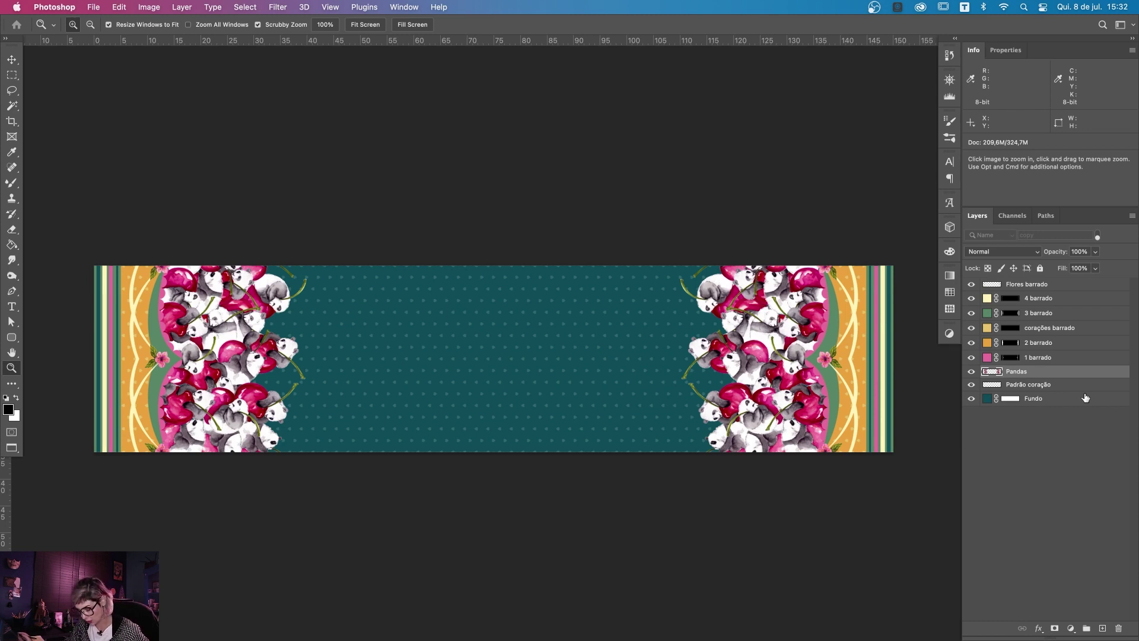
key("super+semicolon")
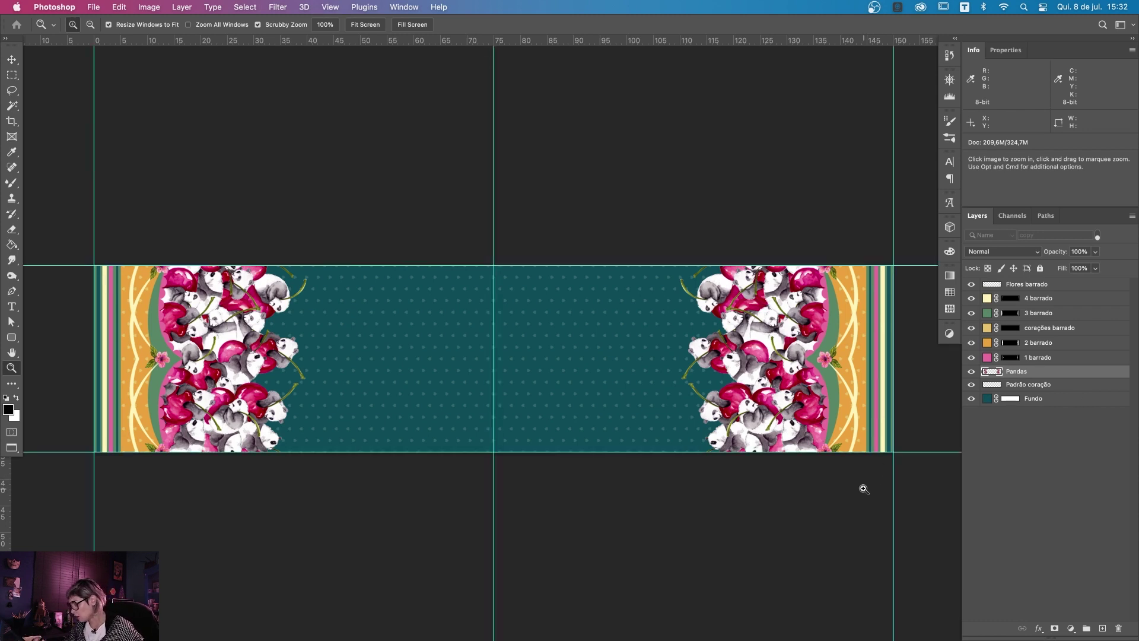
key("super+semicolon")
left_click_drag(778, 496, 842, 479)
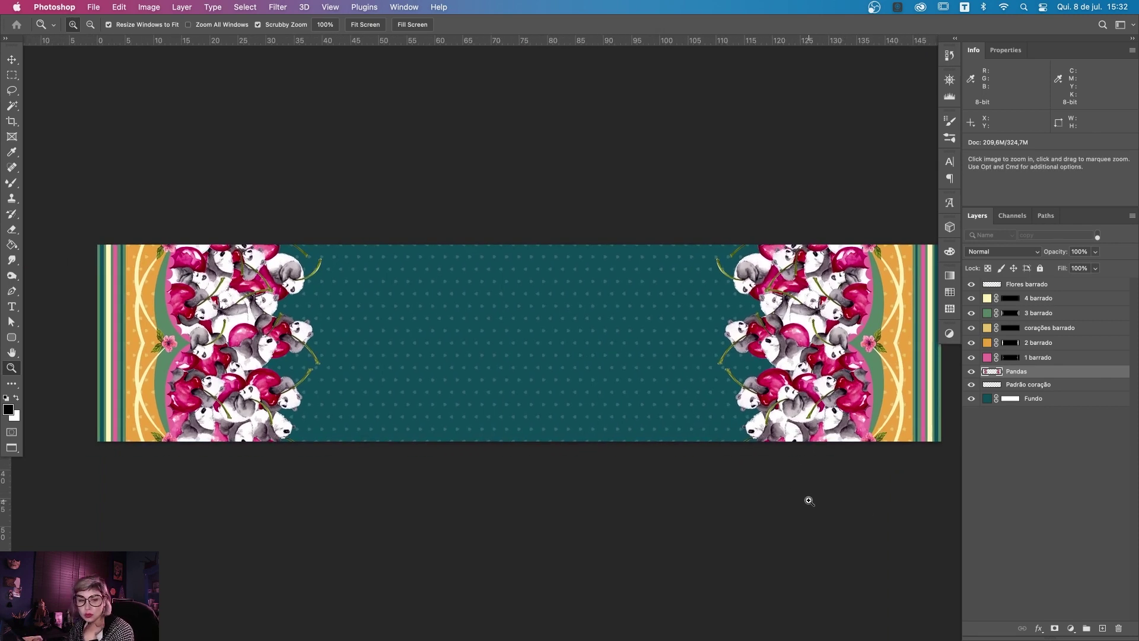
left_click_drag(815, 496, 810, 496)
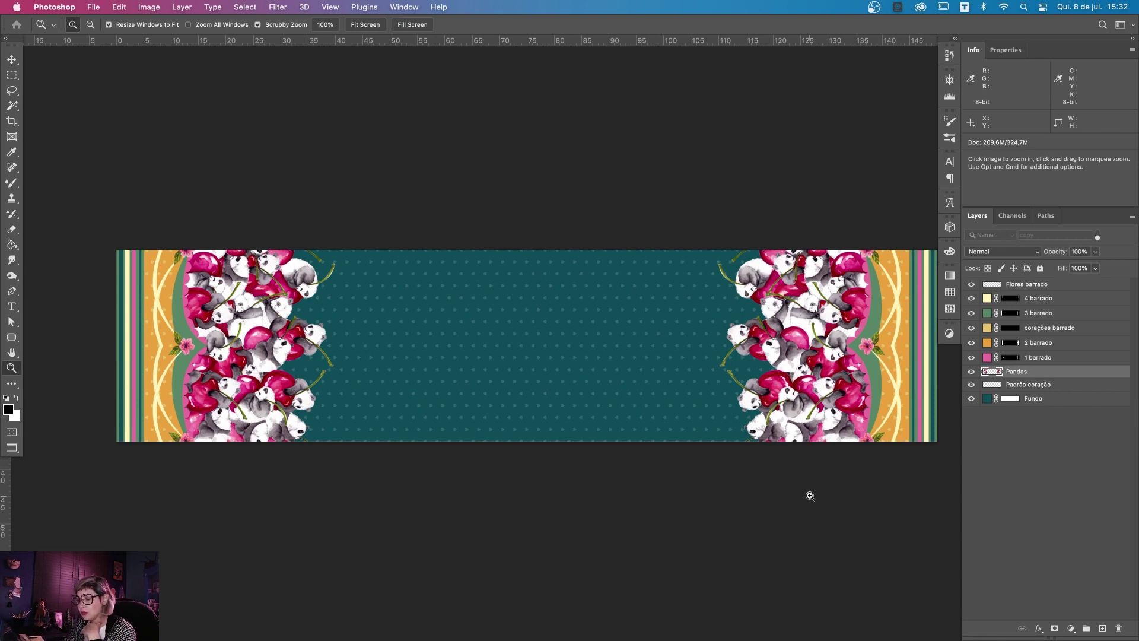
scroll(866, 493, "down", 2)
scroll(866, 493, "right", 3)
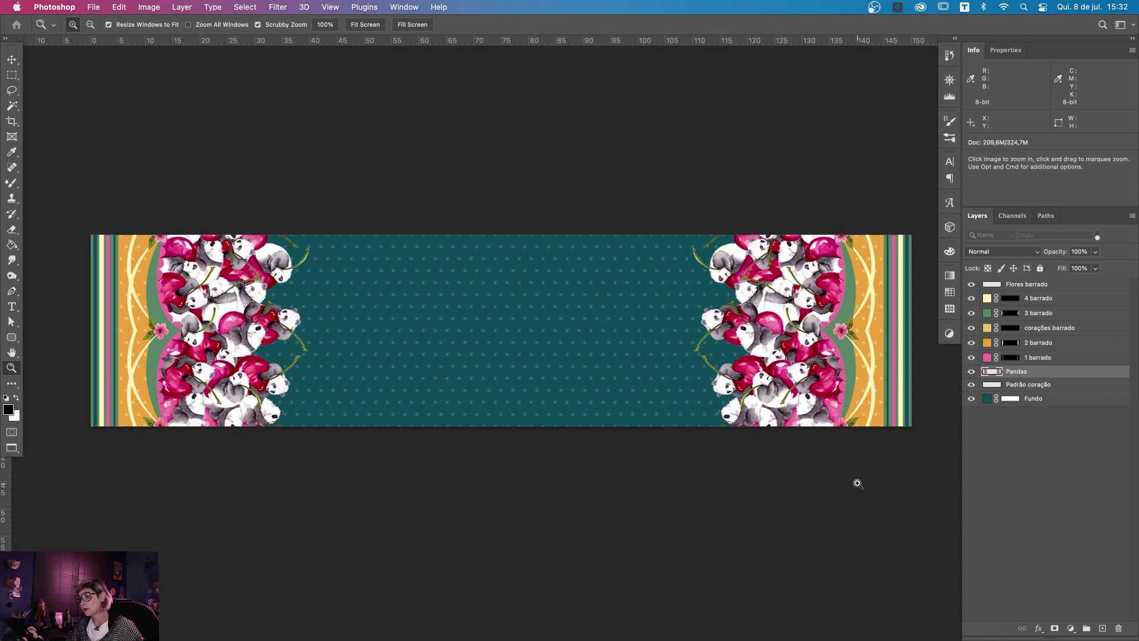